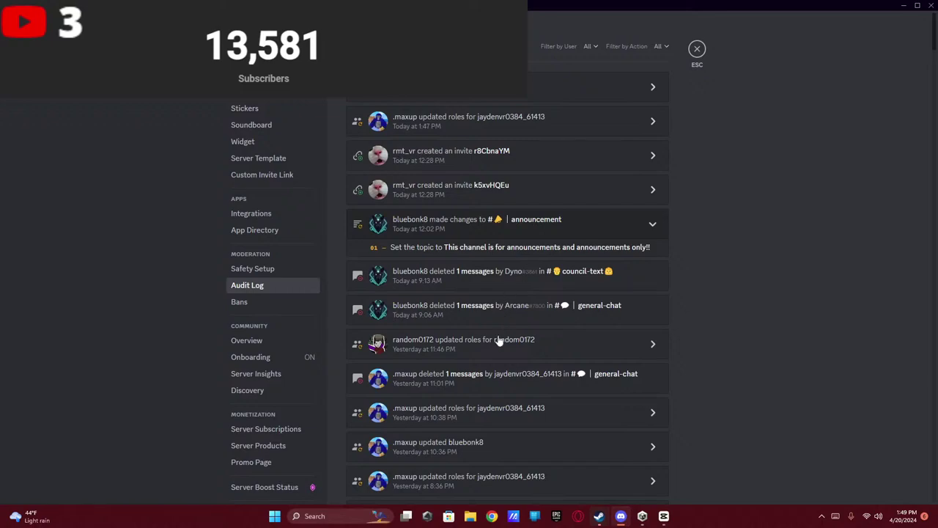
- Leave the server's audit log and open the profile of the only listed moderator from general-chat
left_click(695, 47)
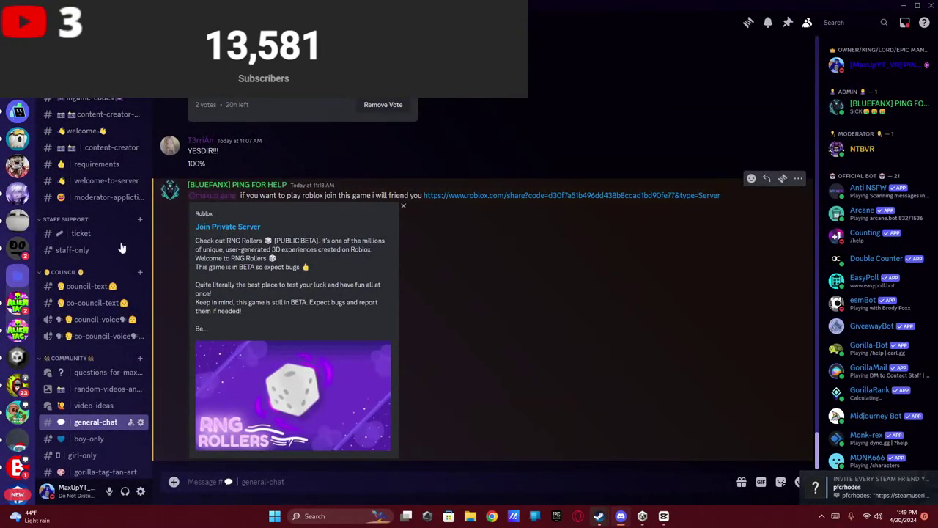
scroll(88, 168, "down", 5)
mouse_move(89, 164)
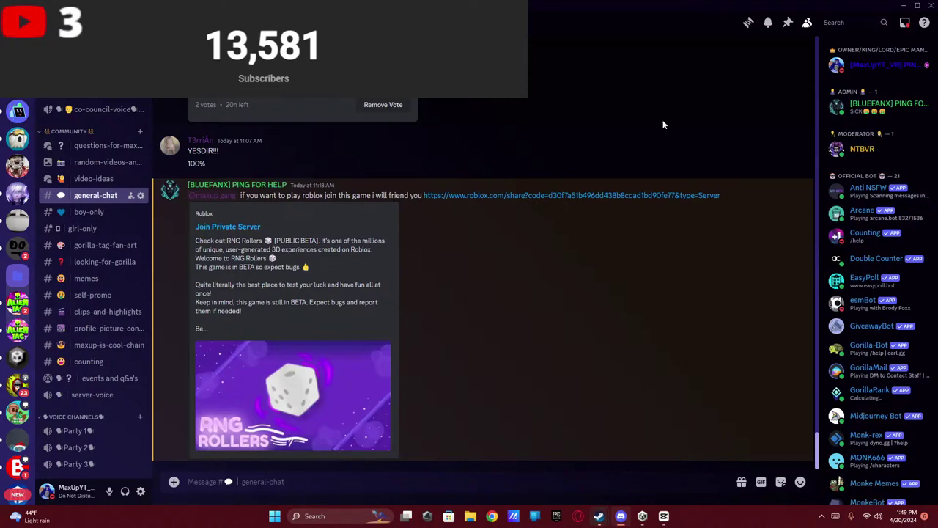
left_click(875, 152)
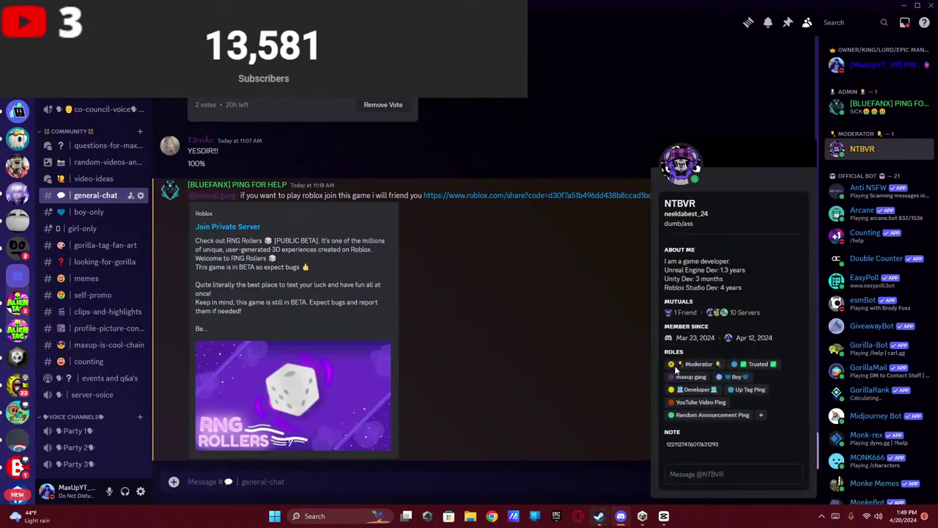
- Send "hi" in the moderator-only channel
scroll(105, 229, "up", 8)
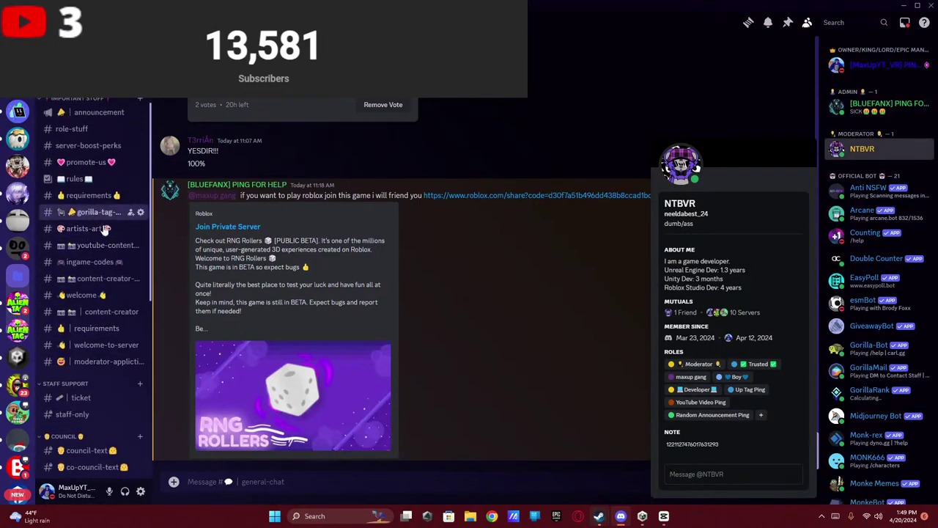
scroll(106, 229, "up", 5)
left_click(94, 158)
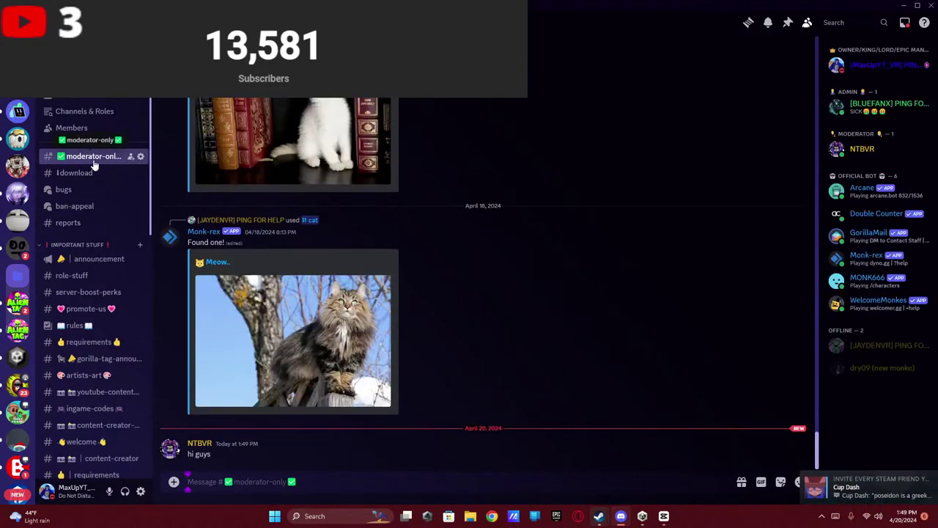
type("hi")
key("Return")
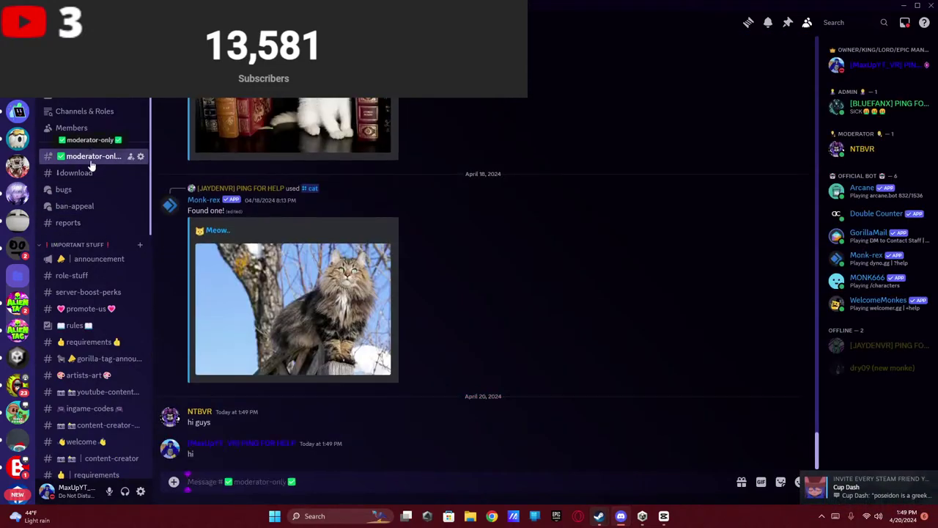
- Remove the Moderator role from the only listed moderator
left_click(871, 149)
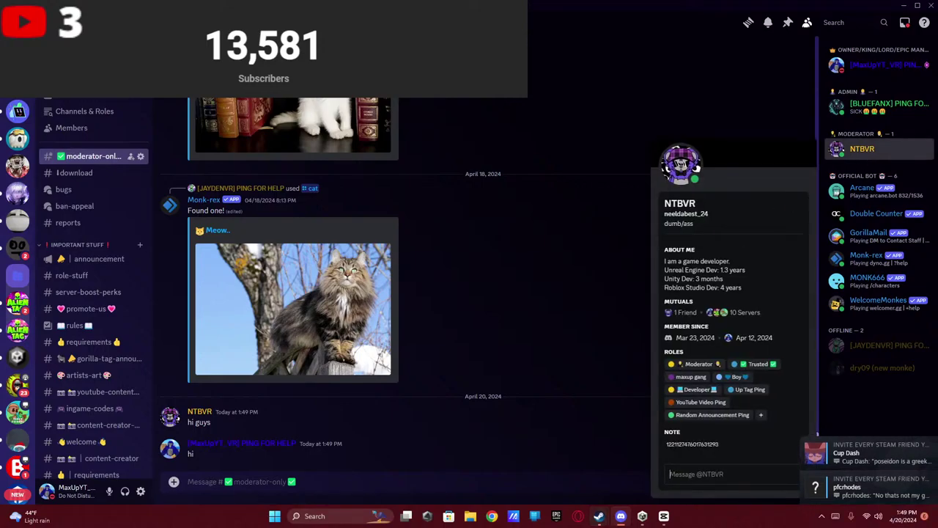
left_click(670, 364)
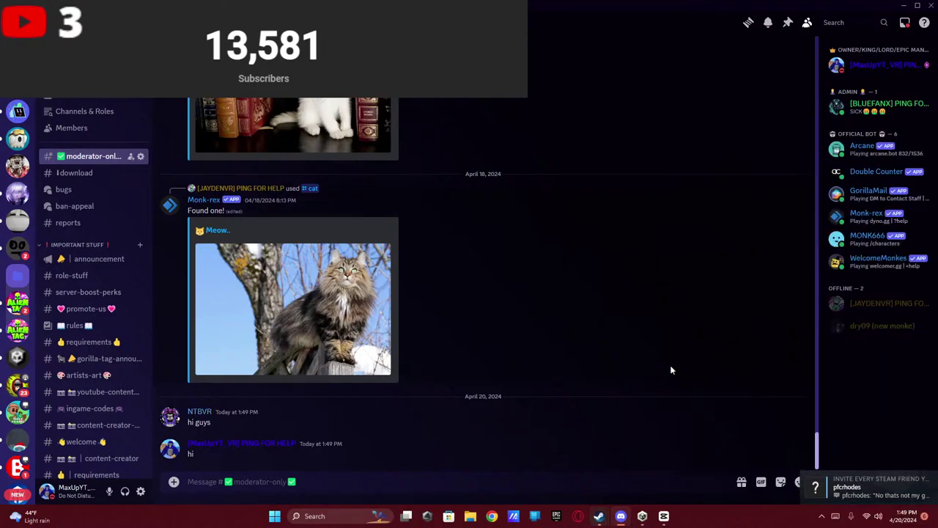
- Close the Discord and Unity Hub windows
double_click(877, 10)
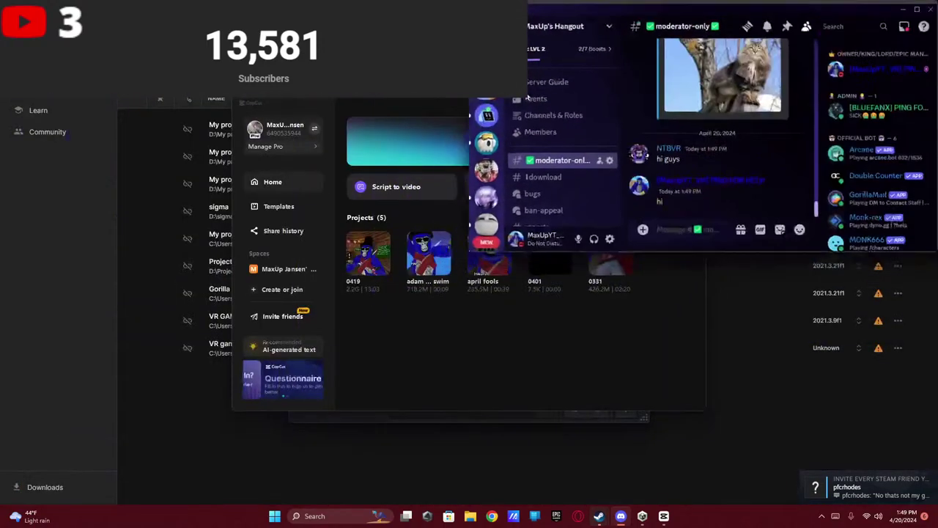
left_click(930, 9)
left_click(929, 9)
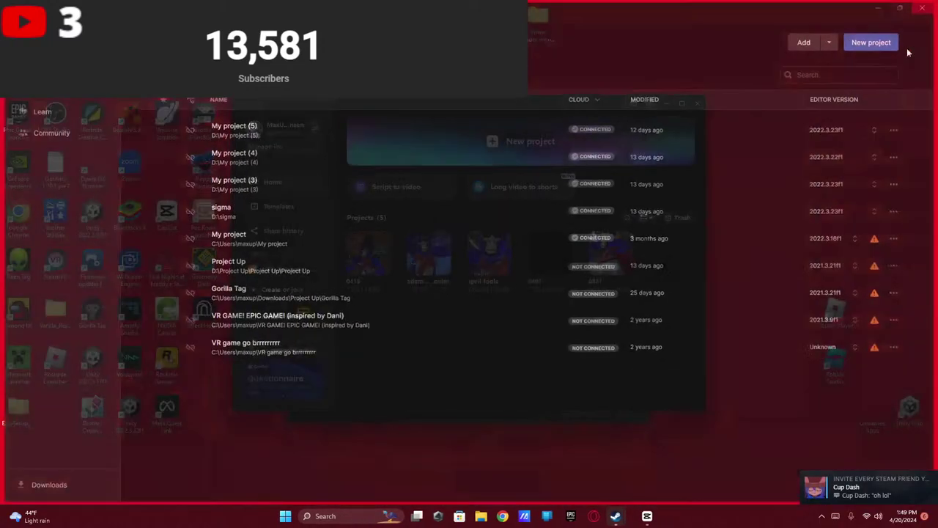
- Open the Steam group chat that is sending notifications and leave it through its group settings
left_click(807, 490)
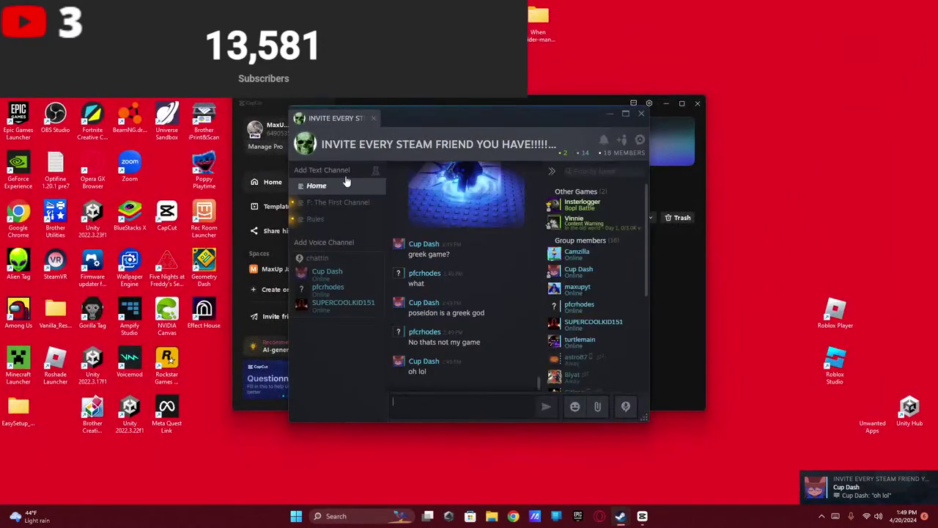
left_click(638, 140)
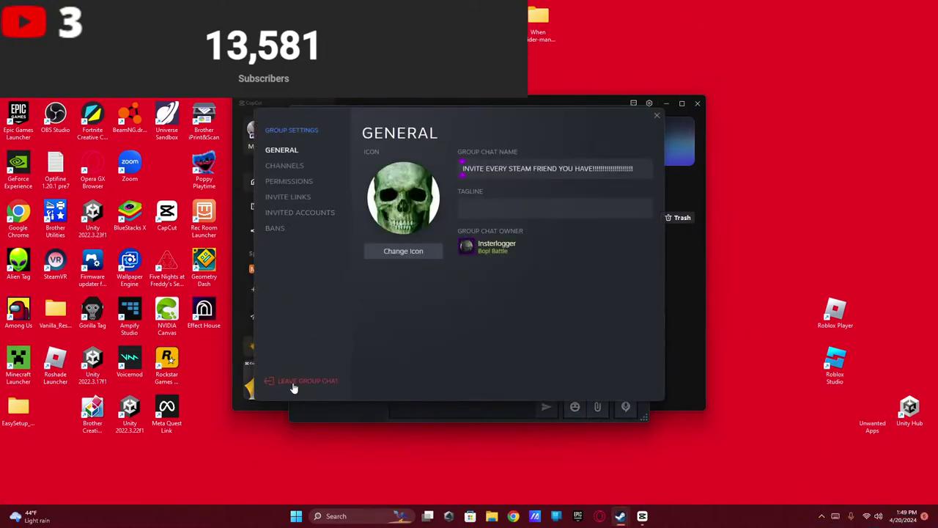
left_click(293, 383)
left_click(390, 289)
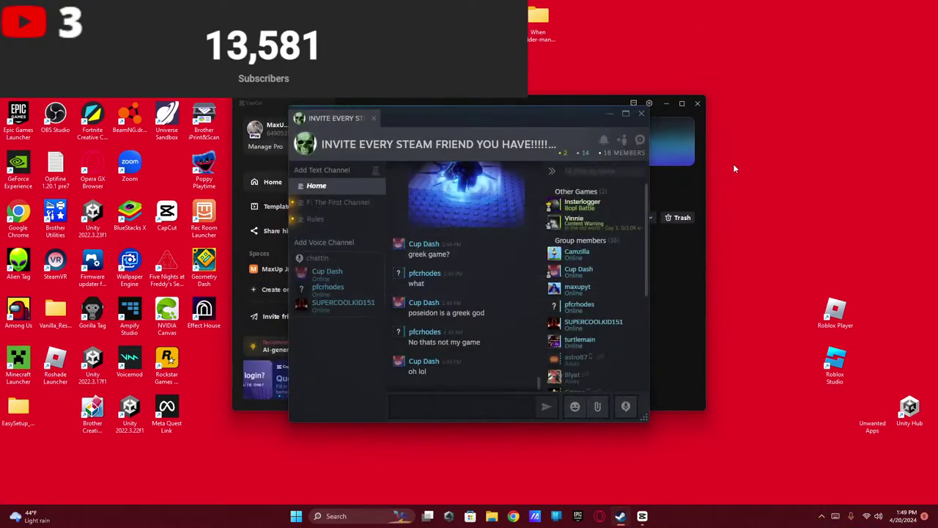
- Open the 0419 project in CapCut and play the video from the start
left_click(697, 103)
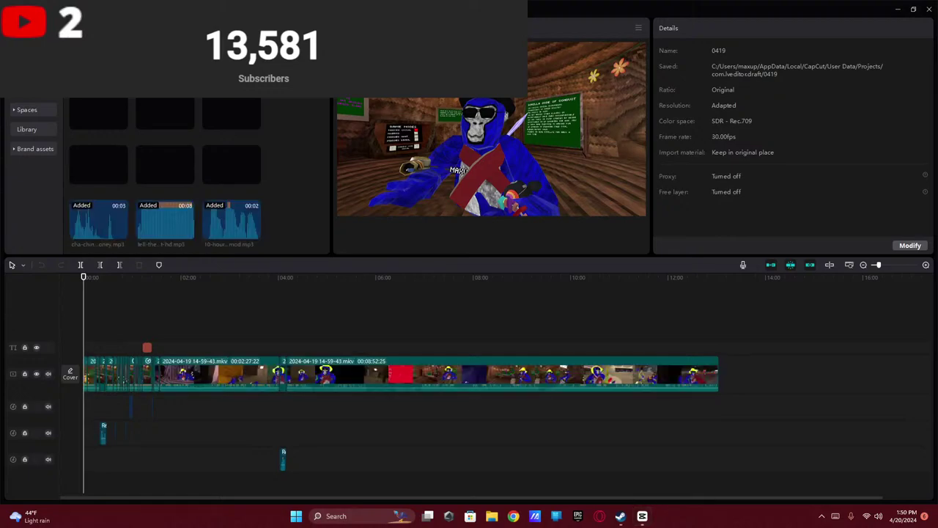
left_click(490, 242)
scroll(326, 364, "up", 5)
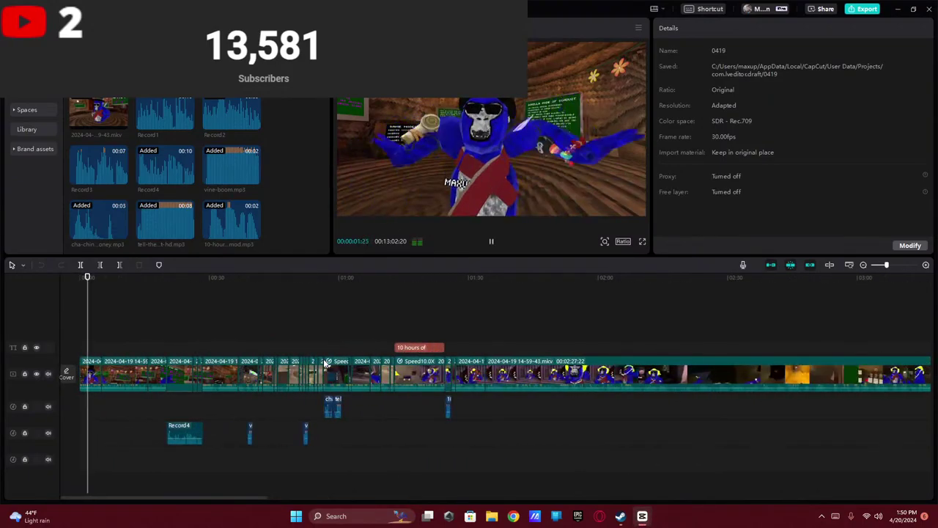
scroll(326, 364, "up", 2)
scroll(326, 364, "up", 3)
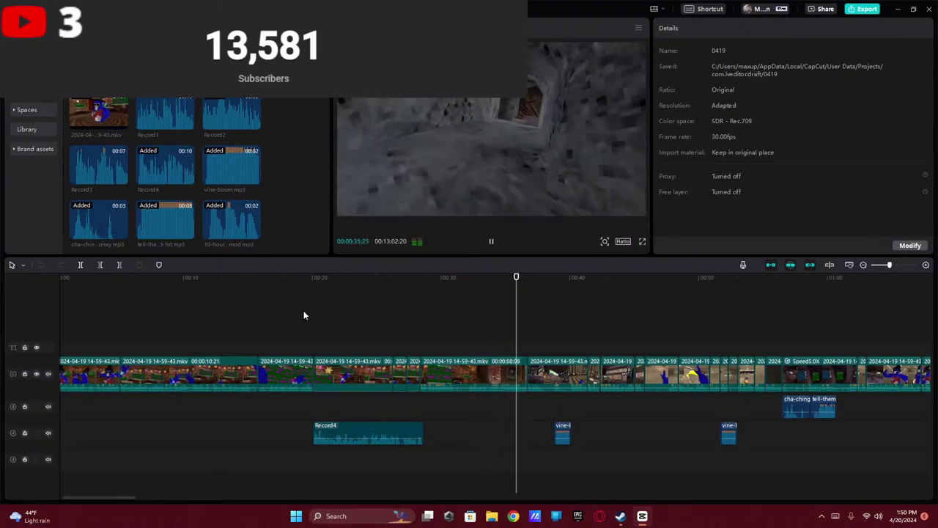
- Split the main video clip at 00:00:32:26 and delete the part after the cut
left_click_drag(452, 333, 466, 337)
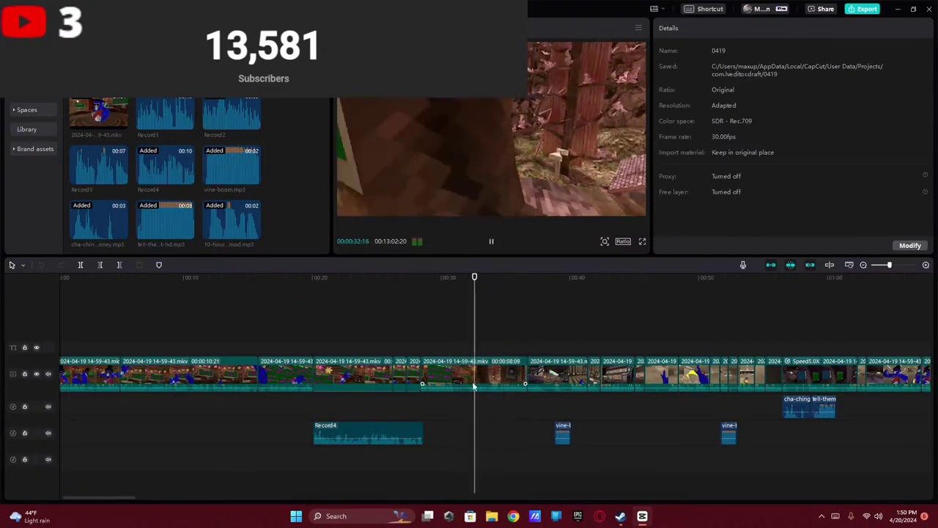
key("space")
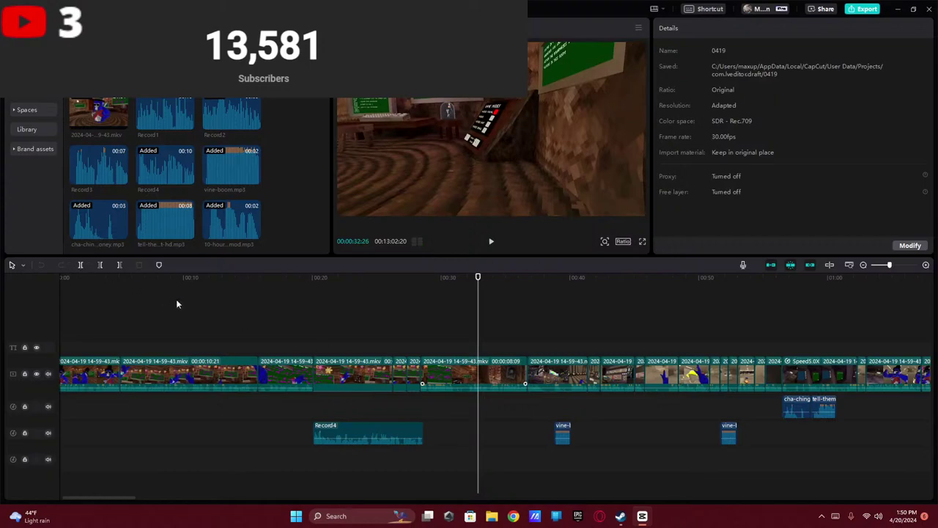
left_click(534, 374)
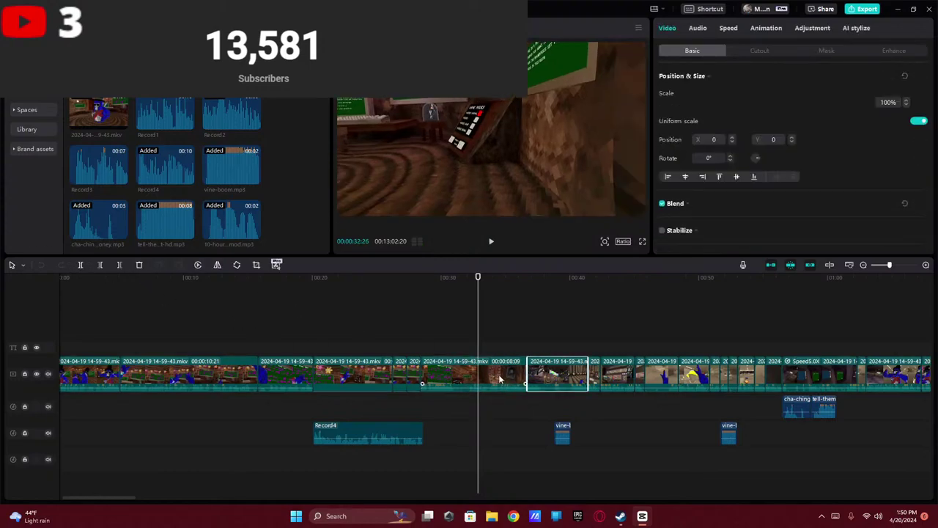
left_click(499, 379)
left_click(80, 266)
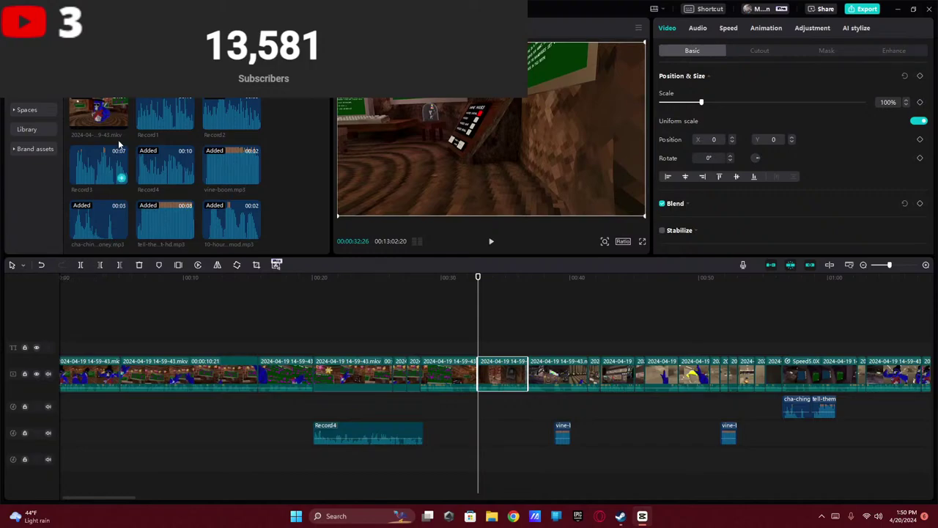
key("Delete")
- Import the TV GLITCH MEME video from the 4K Video Downloader folder in Videos
key("ctrl+i")
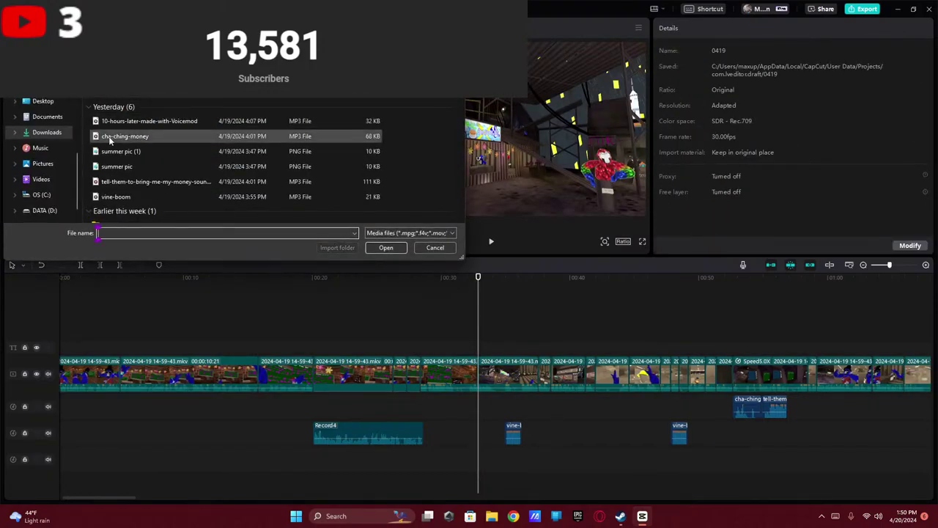
scroll(44, 146, "down", 5)
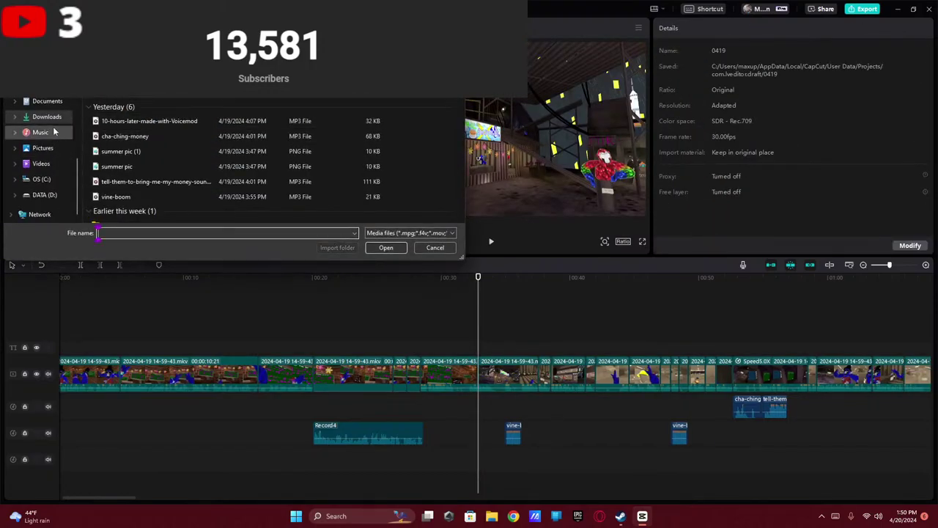
scroll(38, 125, "down", 2)
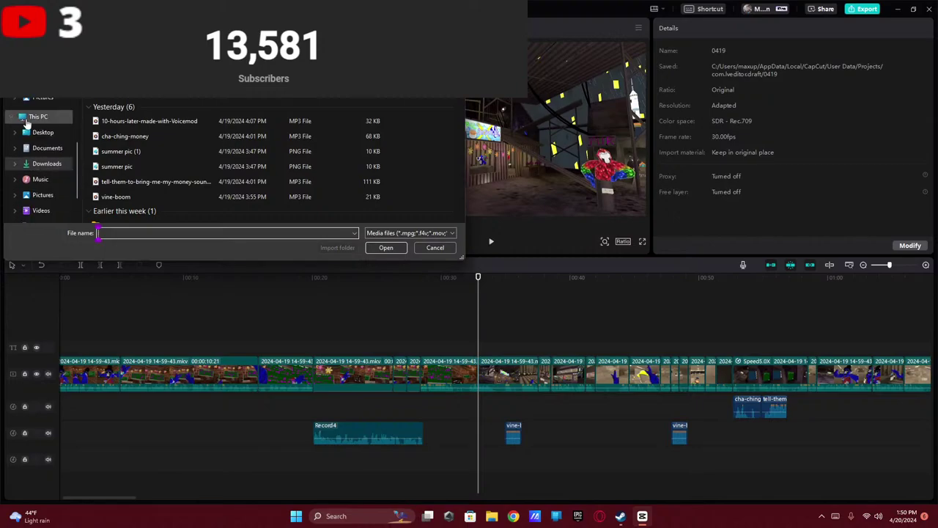
left_click(41, 210)
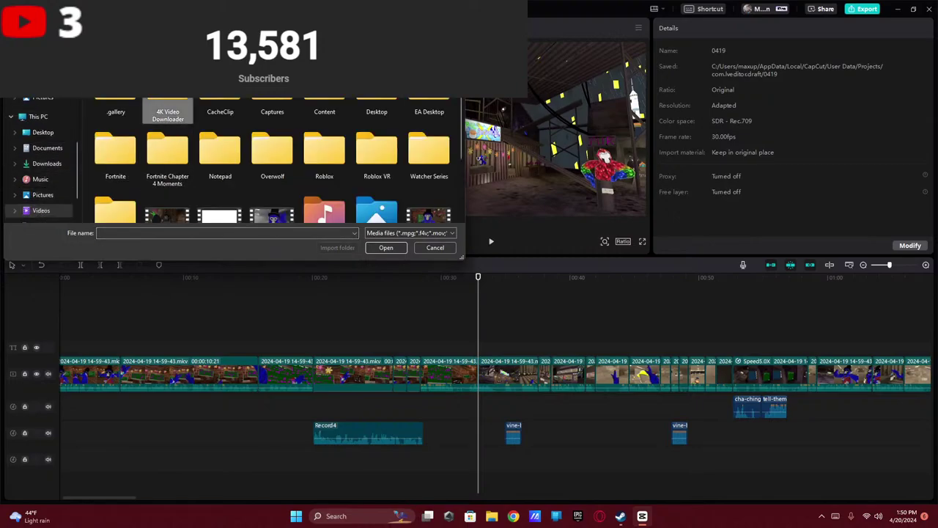
double_click(167, 110)
double_click(167, 110)
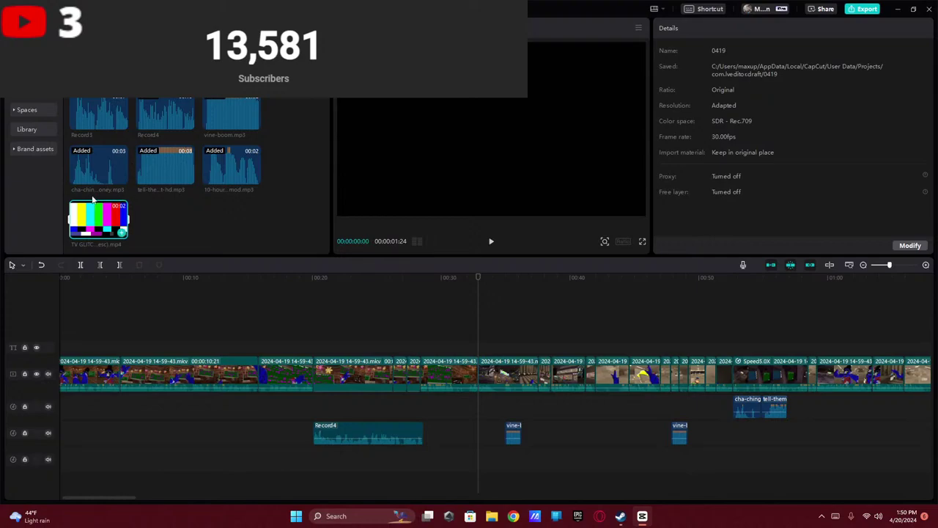
- Insert the TV glitch clip at the 00:00:32:26 cut and shorten its end to about 0.6 seconds
left_click_drag(93, 199, 485, 375)
scroll(523, 378, "up", 3)
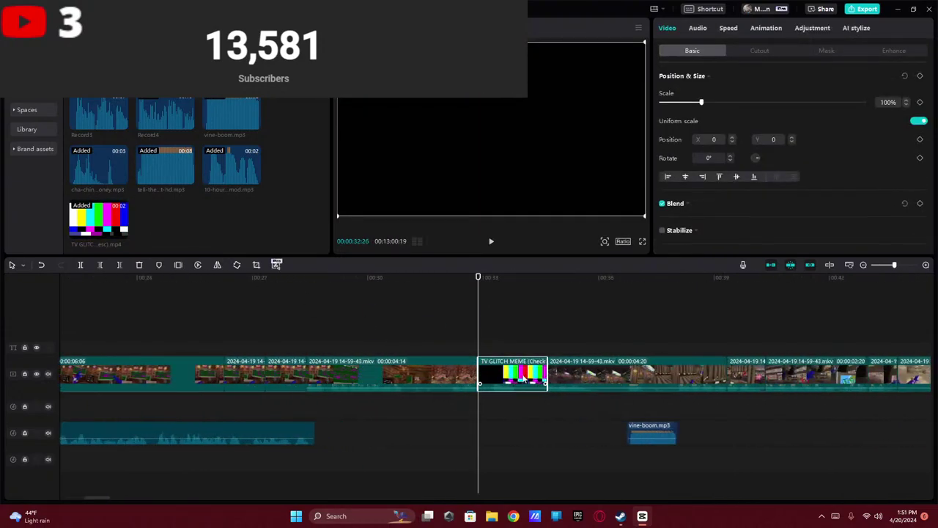
left_click_drag(544, 372, 491, 373)
- Split the clip before the TV glitch at 00:00:30:29 and 00:00:32:04, and delete the section between the cuts
left_click(436, 349)
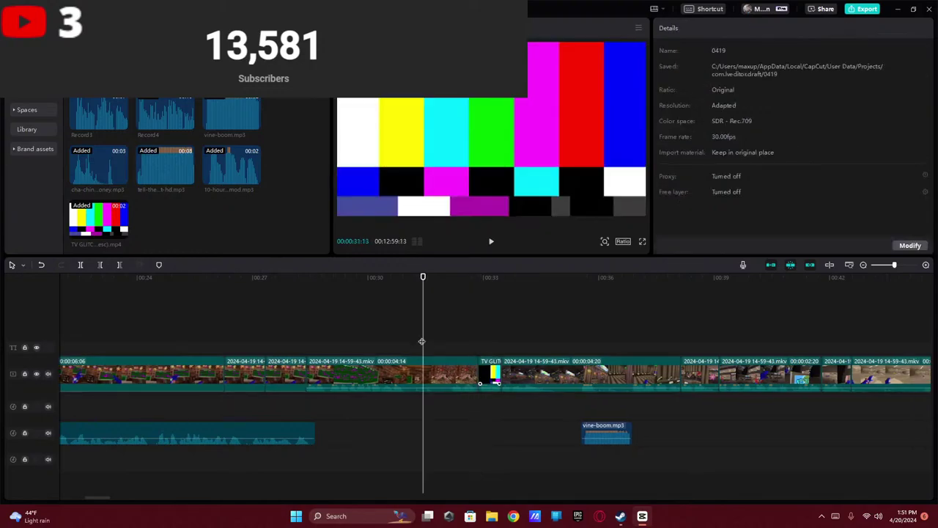
left_click(395, 340)
left_click(356, 341)
key("space")
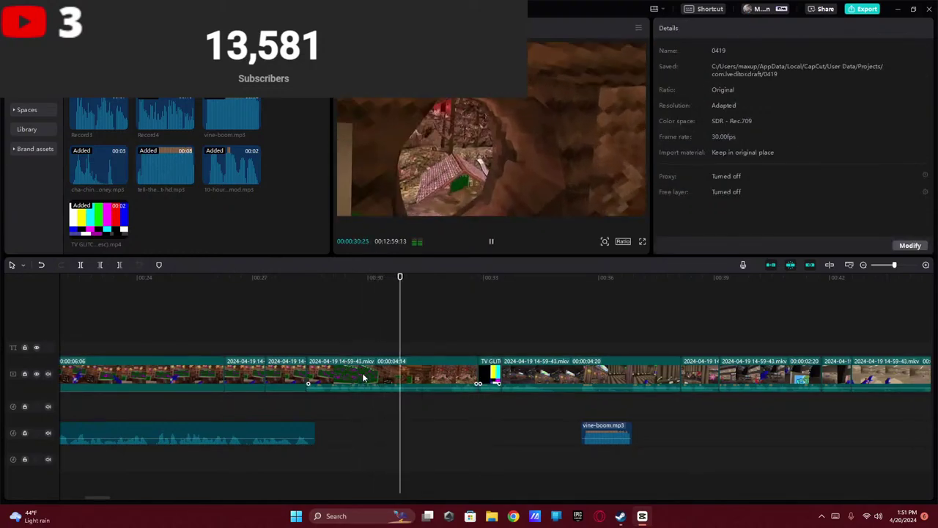
left_click(362, 372)
left_click(81, 264)
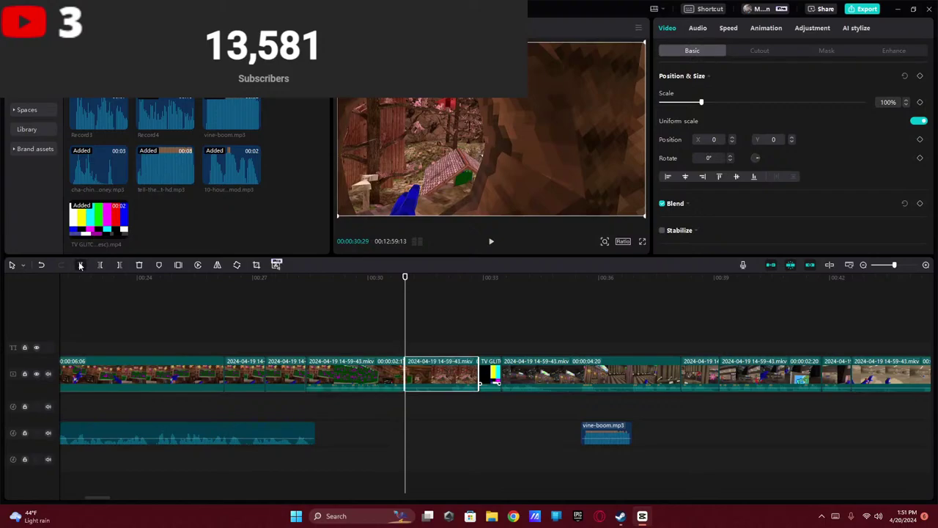
left_click(80, 265)
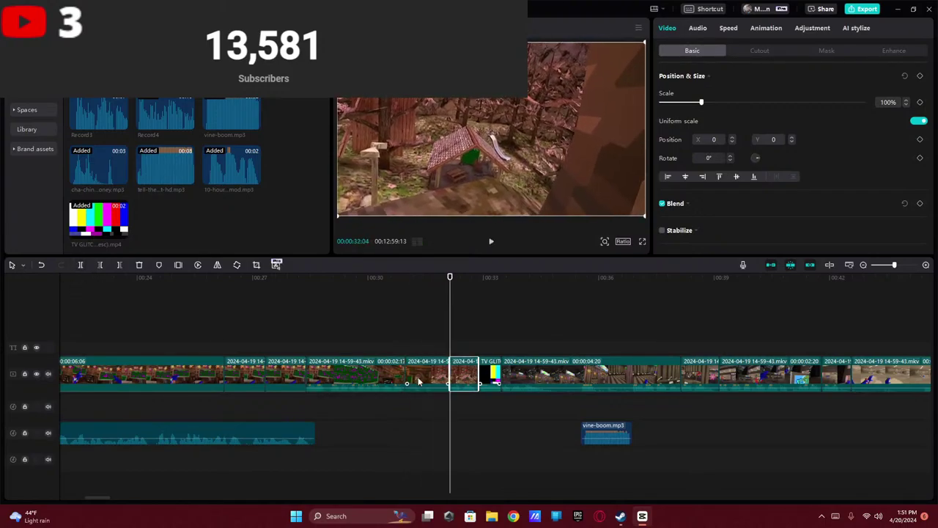
left_click(422, 381)
key("Delete")
- Play back the edit through the TV glitch transition and check the footage up to about 00:00:43
left_click(384, 342)
key("space")
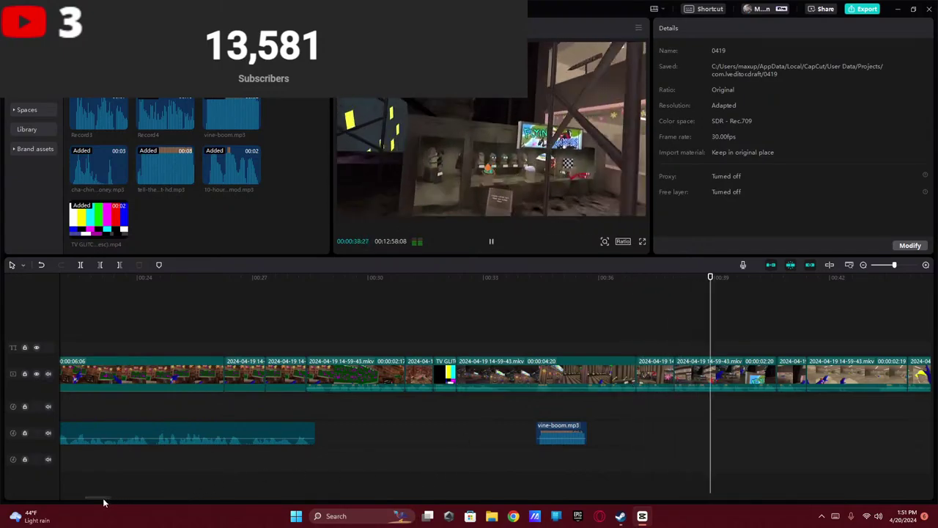
left_click_drag(103, 502, 122, 498)
left_click(200, 389)
left_click(230, 335)
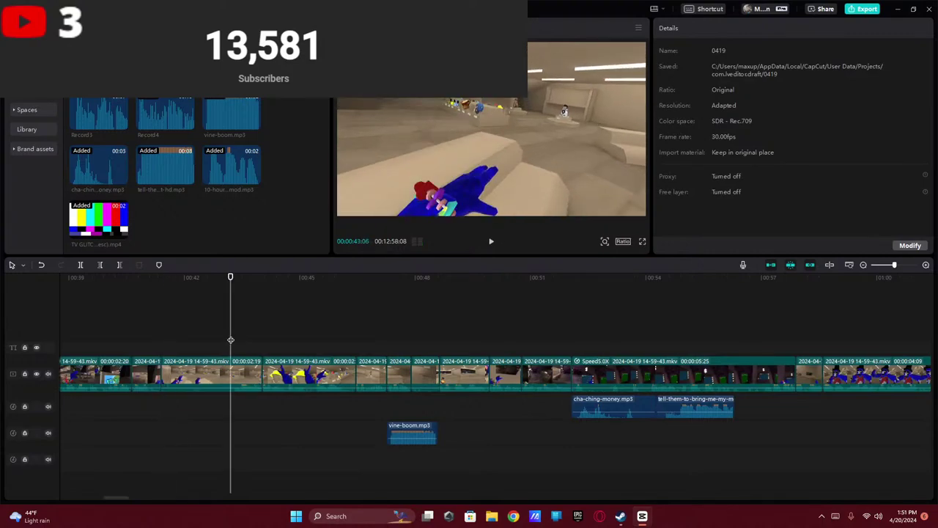
- Split the main video clip at 00:00:43:03 and delete the part before the cut
key("space")
left_click(230, 339)
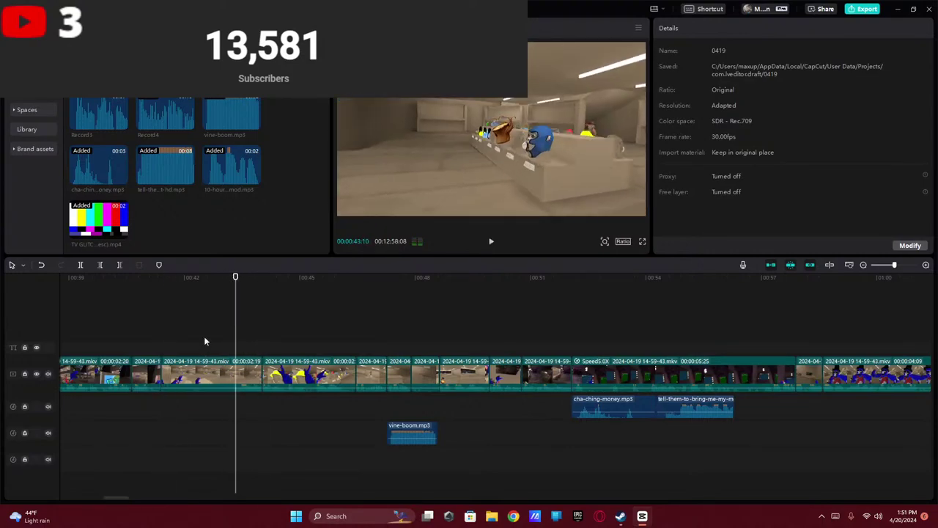
left_click(205, 339)
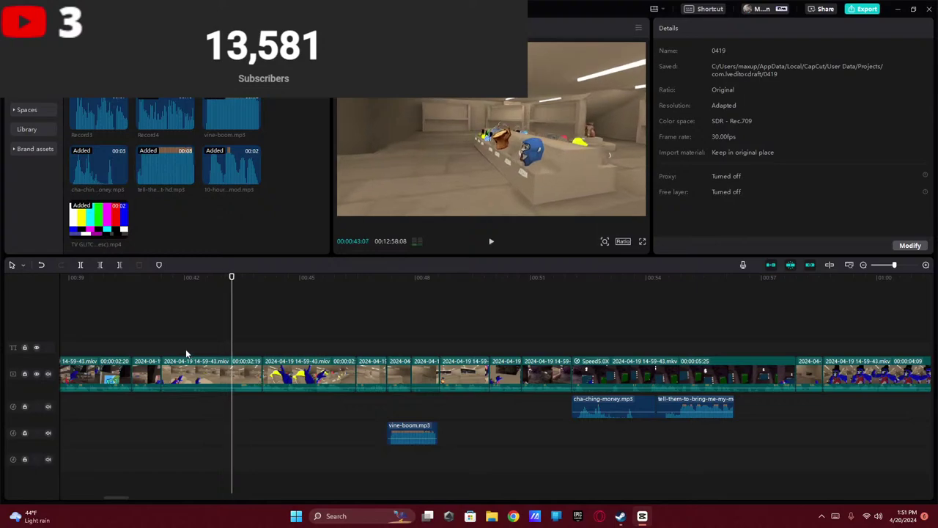
left_click(157, 345)
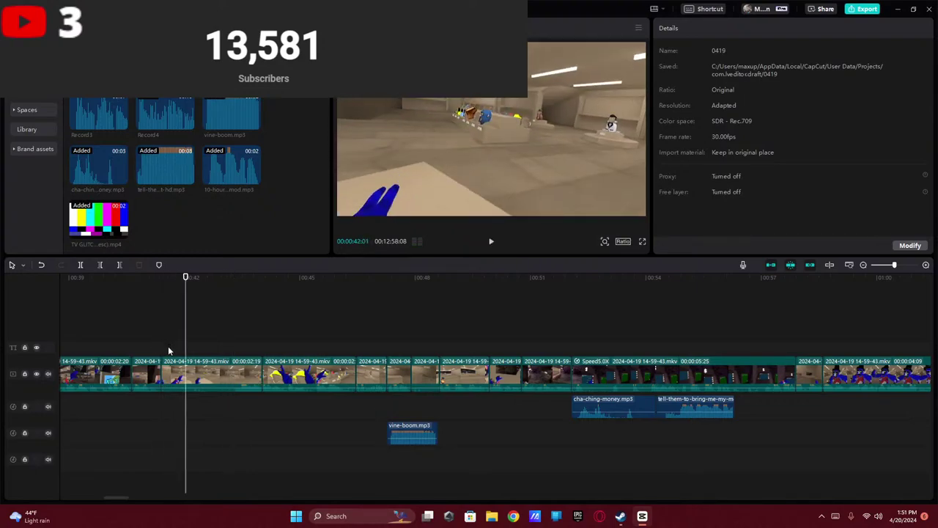
key("space")
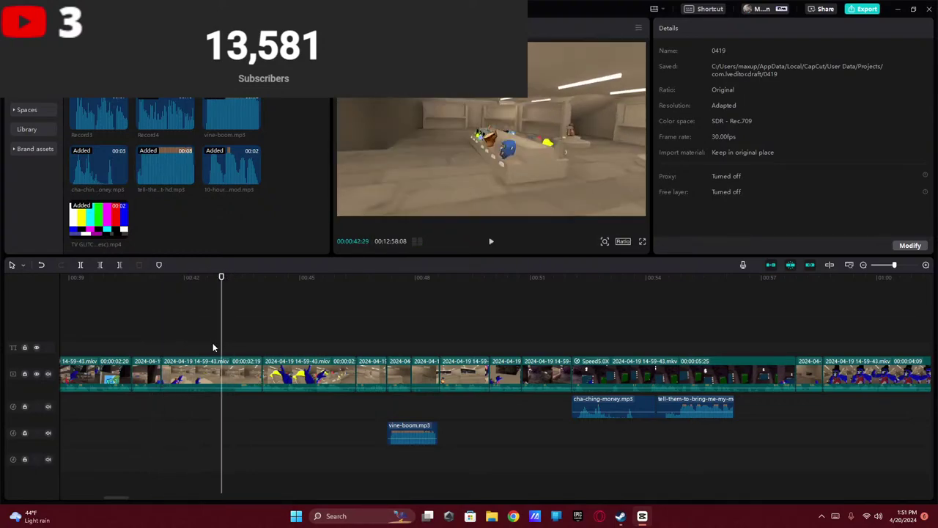
key("space")
left_click(185, 370)
key("ctrl+b")
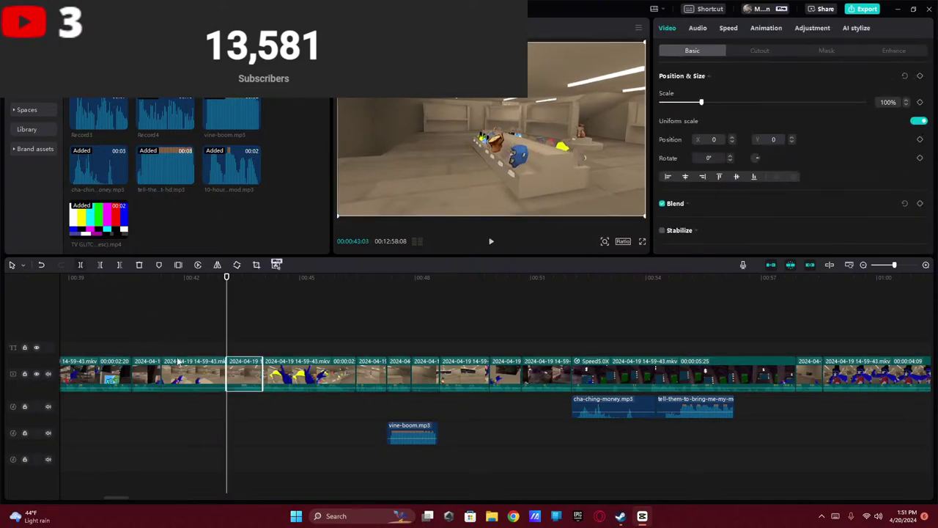
key("Delete")
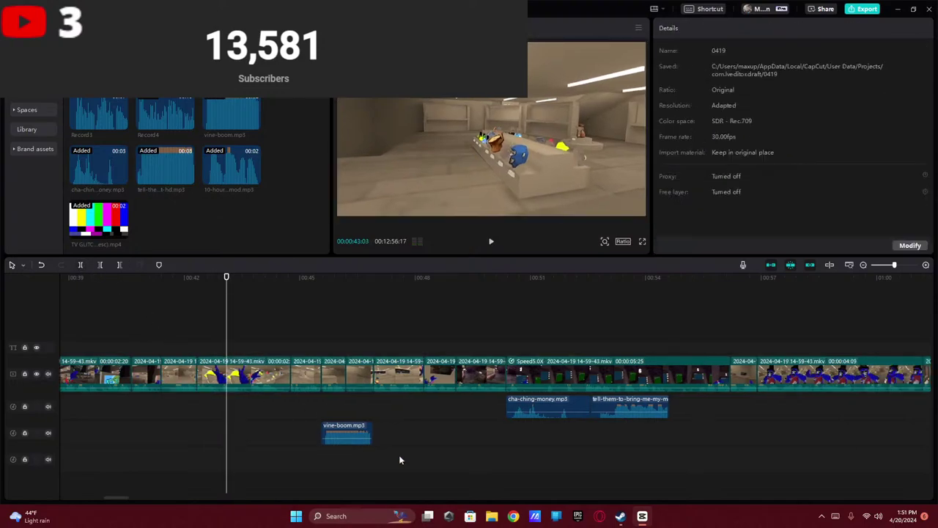
- Play back the video across the new cut, starting from about 00:00:40:27
mouse_move(619, 518)
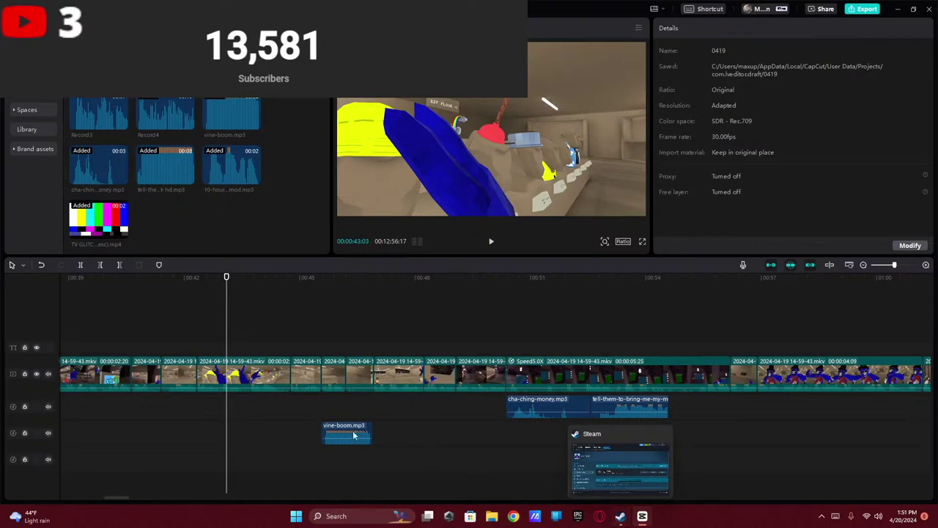
left_click_drag(187, 339, 150, 341)
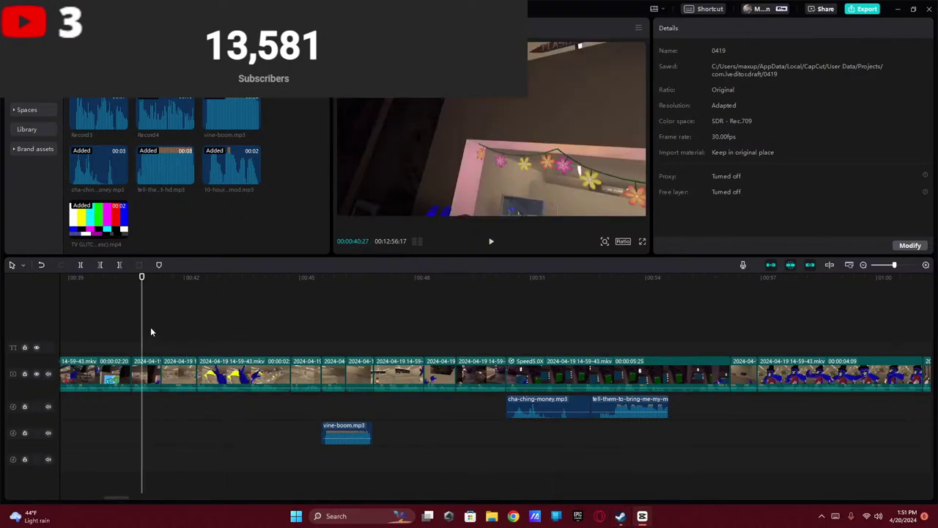
key("space")
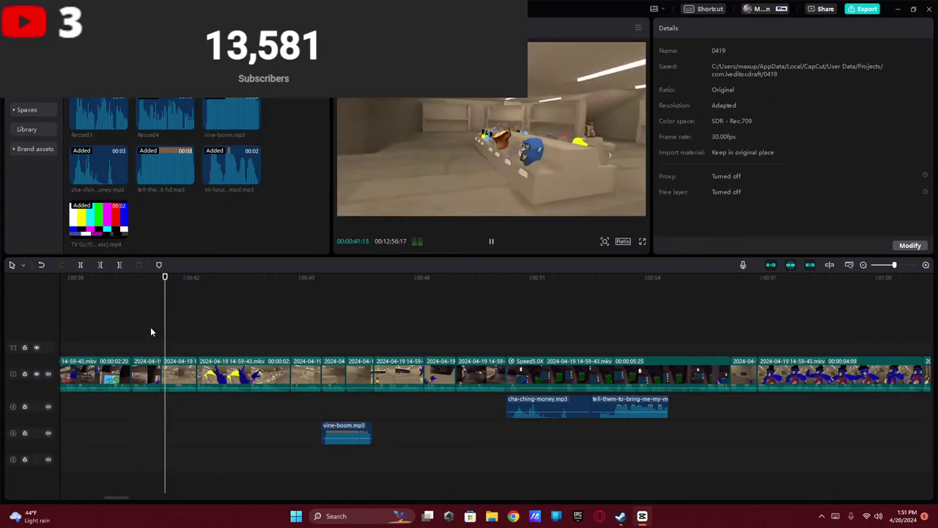
key("space")
- Switch to Discord, read the Stage 9 form linked in the moderator application channel, and close the form
key("super")
type("discord")
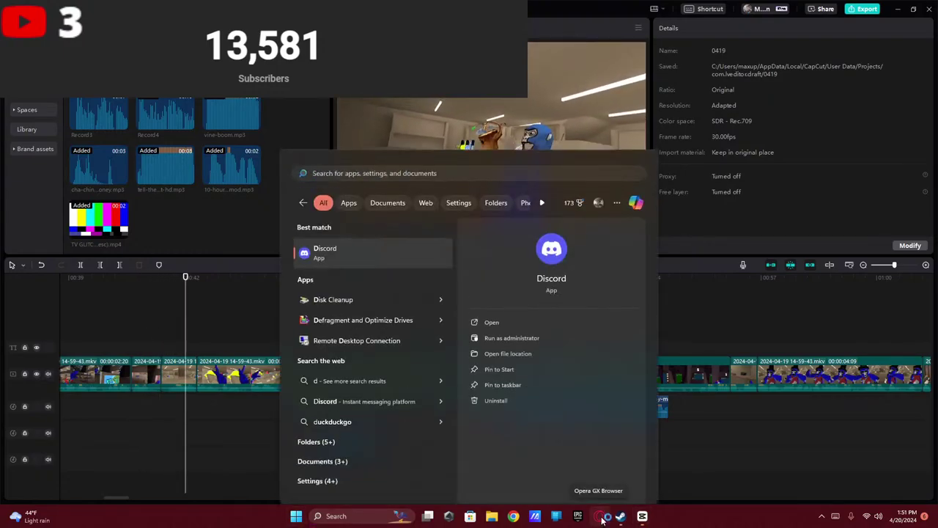
key("Return")
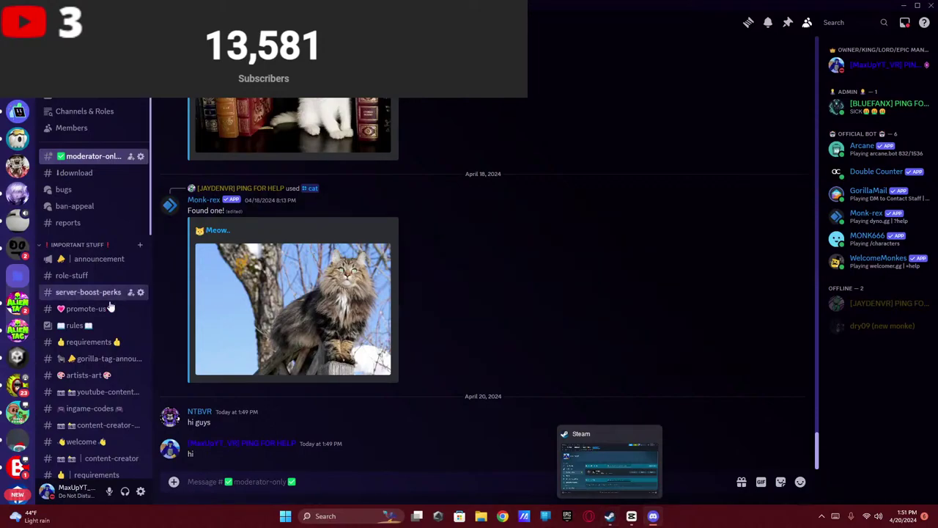
scroll(131, 330, "down", 5)
left_click(123, 219)
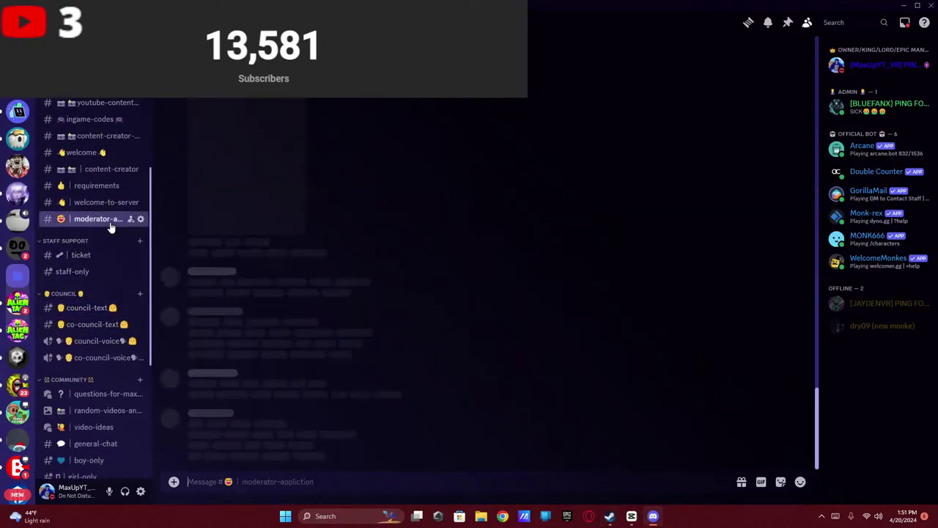
left_click(494, 318)
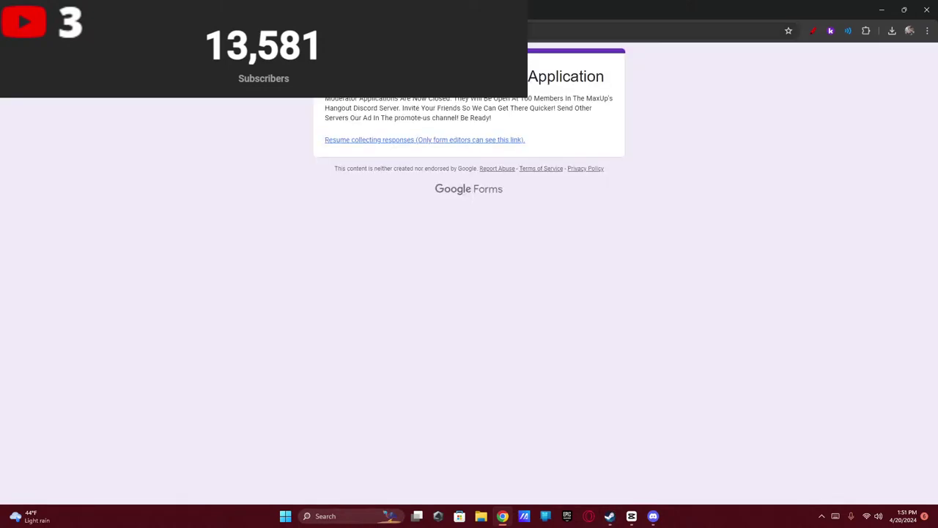
left_click_drag(450, 108, 605, 149)
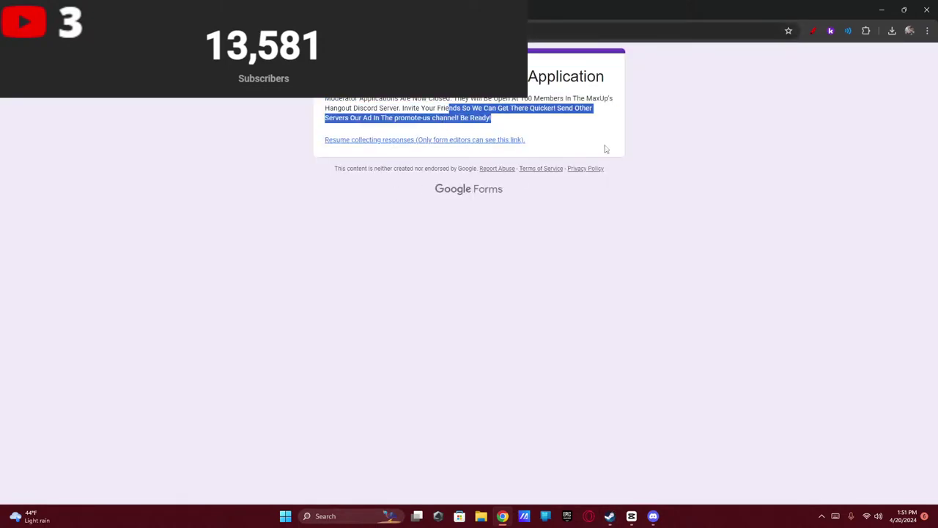
left_click(923, 11)
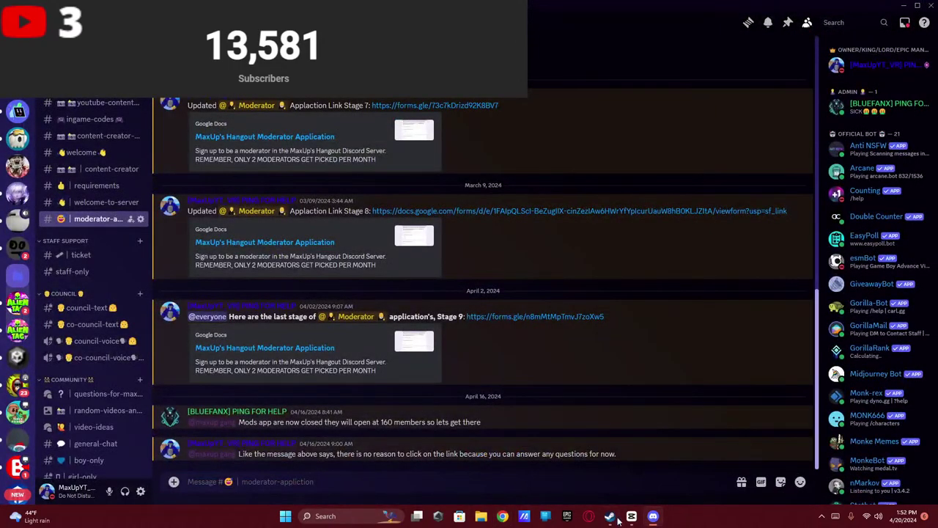
- Close the Steam window, switch back to CapCut, and play the video from just before the latest cut
mouse_move(630, 524)
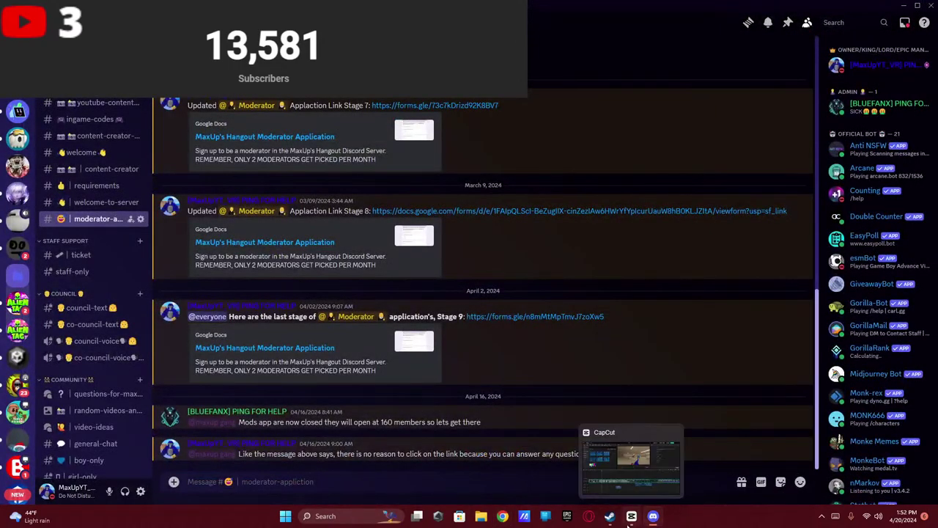
left_click(652, 434)
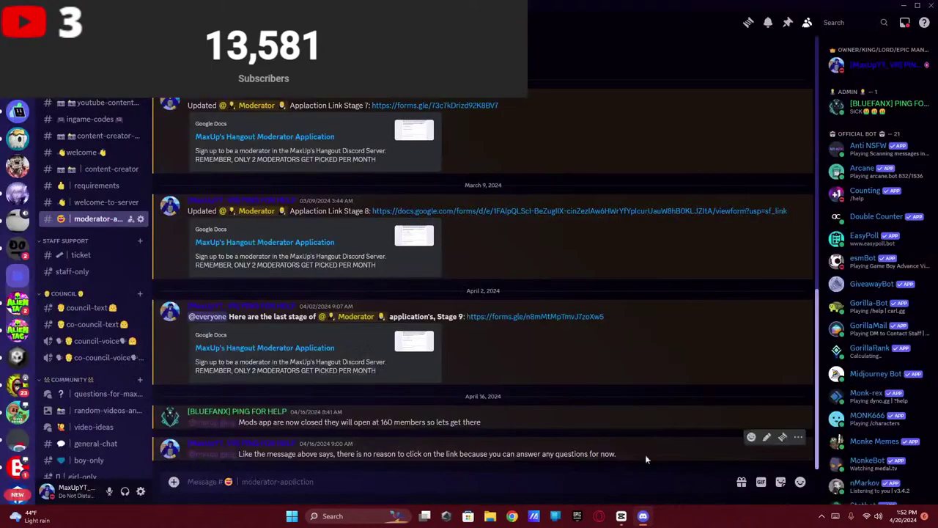
left_click(624, 517)
left_click(166, 349)
key("space")
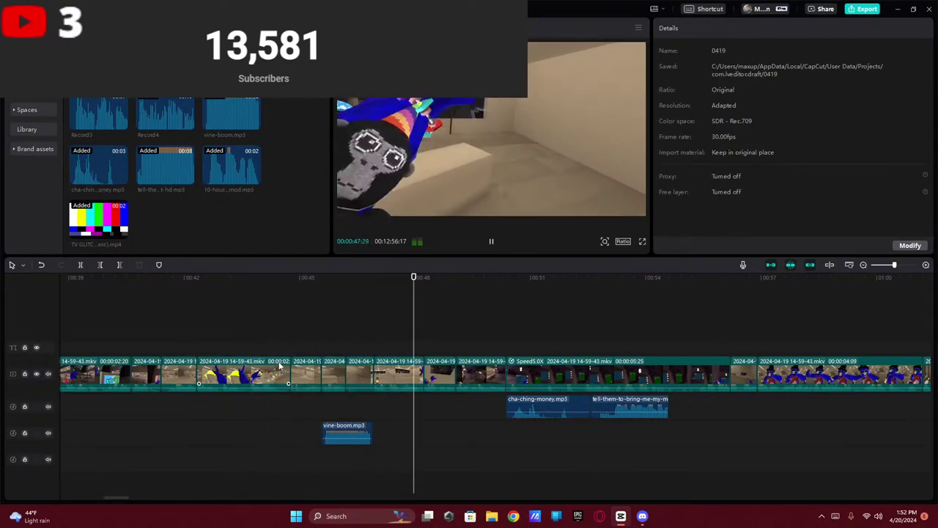
- Move the vine-boom sound slightly earlier so it starts at about 00:00:45:12
left_click(264, 370)
left_click(268, 343)
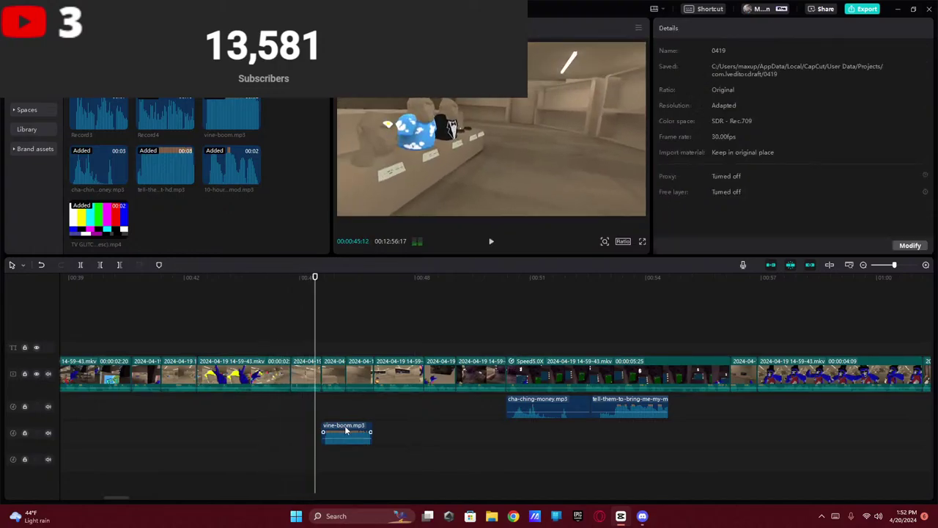
left_click_drag(340, 430, 338, 430)
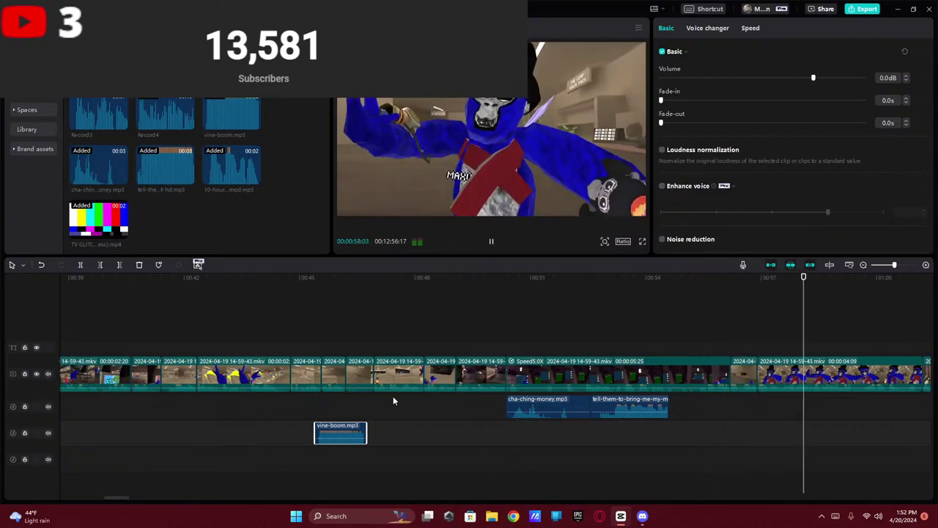
- Add a default text clip at 00:00:50:11, above the start of the 5.0X sped-up clip
left_click(509, 326)
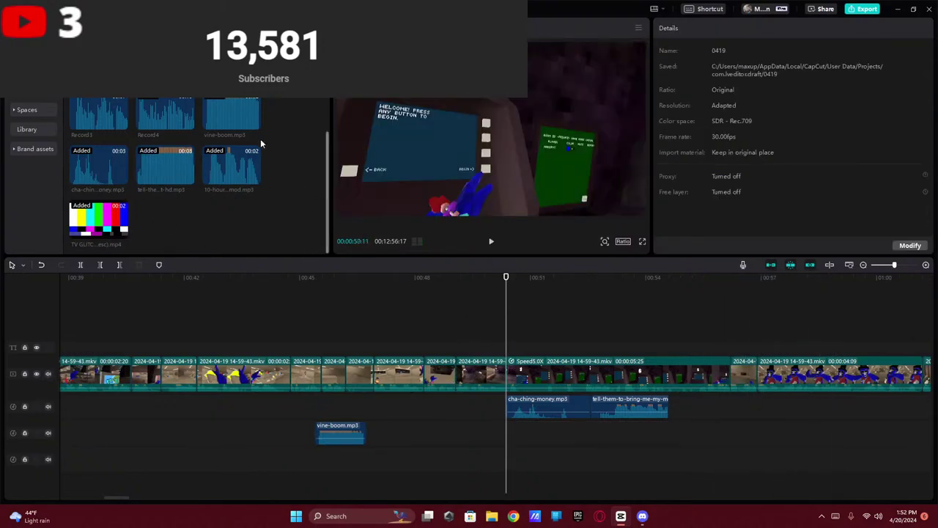
left_click(88, 20)
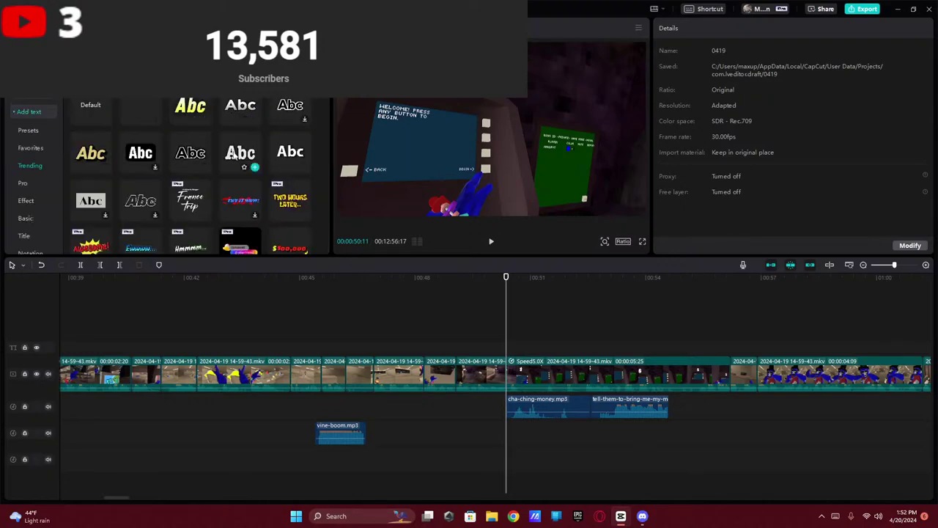
left_click(83, 101)
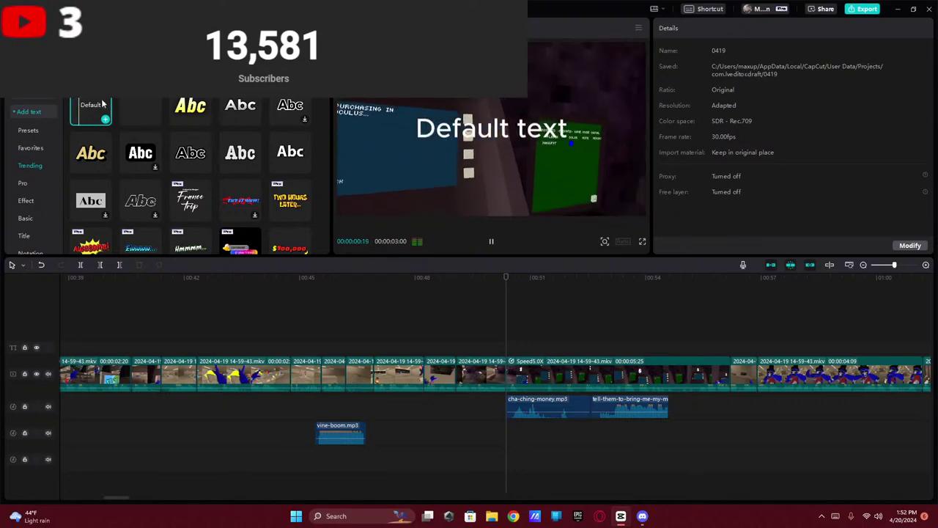
left_click_drag(90, 108, 506, 349)
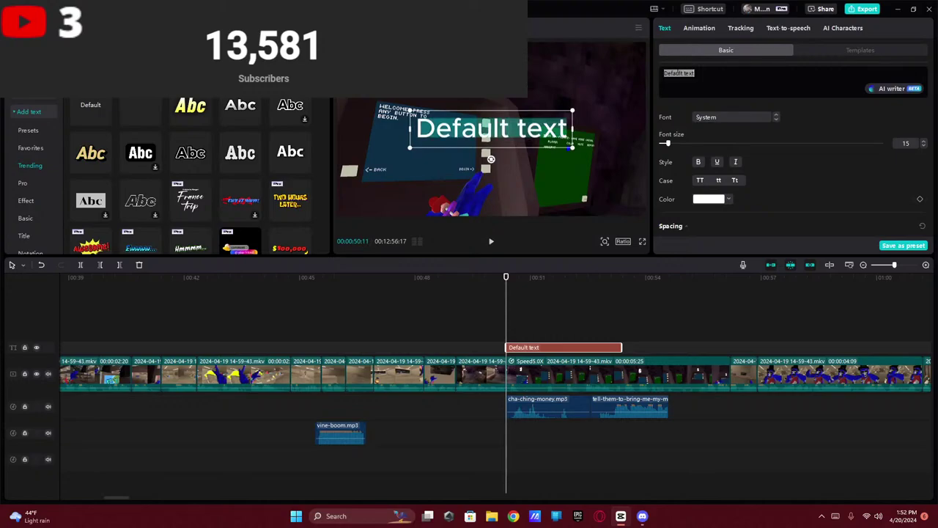
- Set the caption to two lines reading "not me spending" and "my moms credit card rn"
type("not me spe")
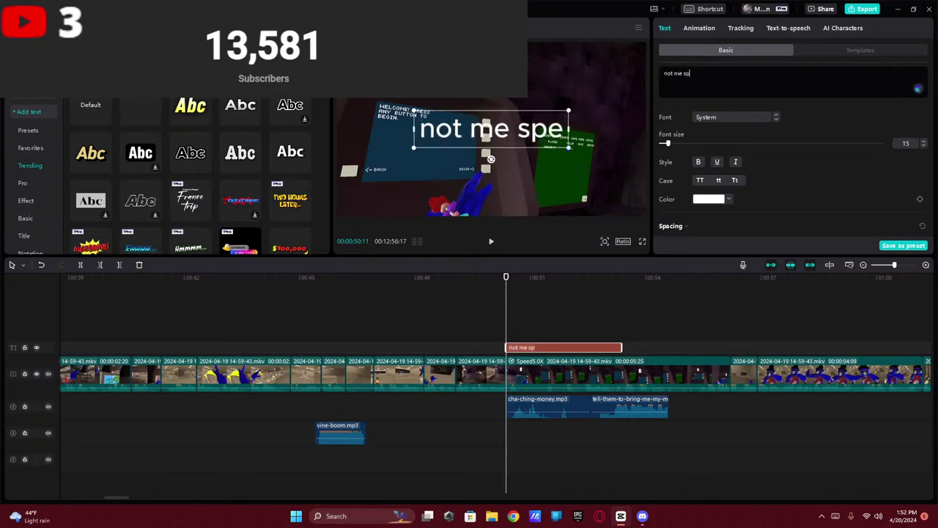
type("nding")
key("Return")
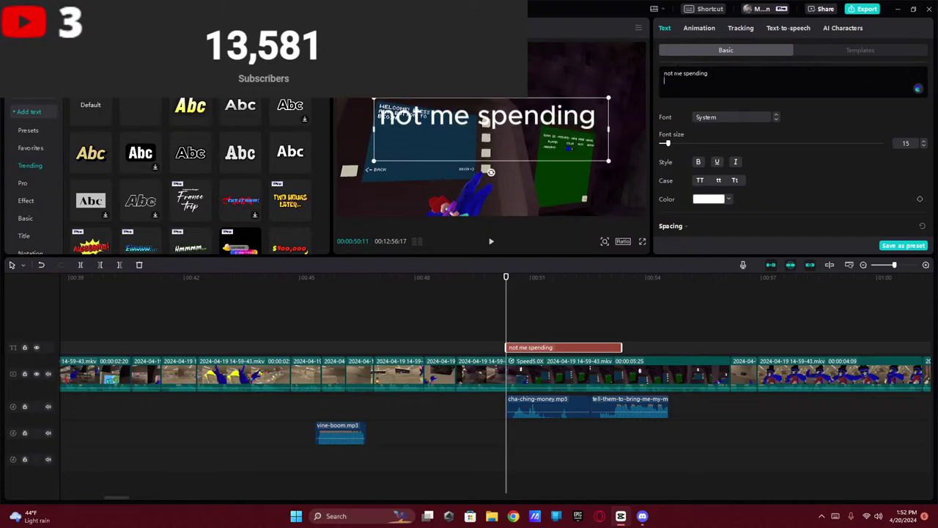
type("my moms cred")
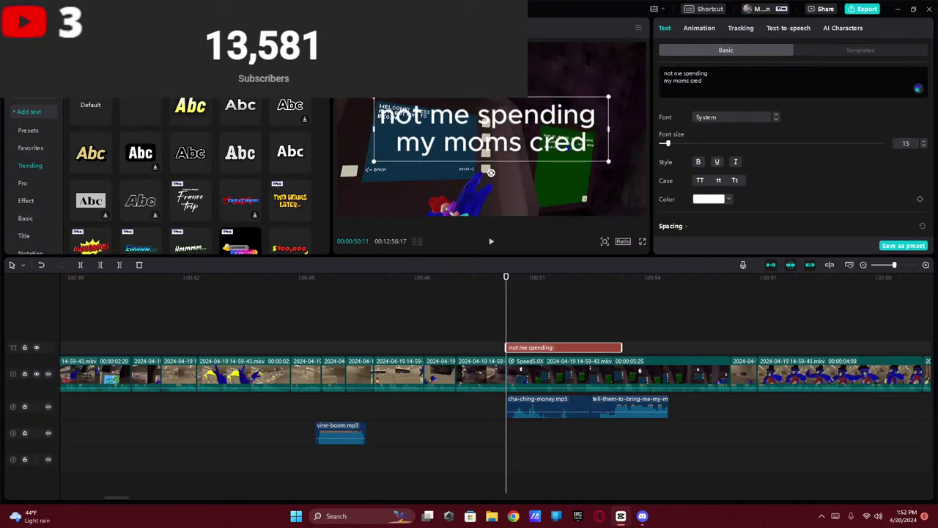
type("it card rn")
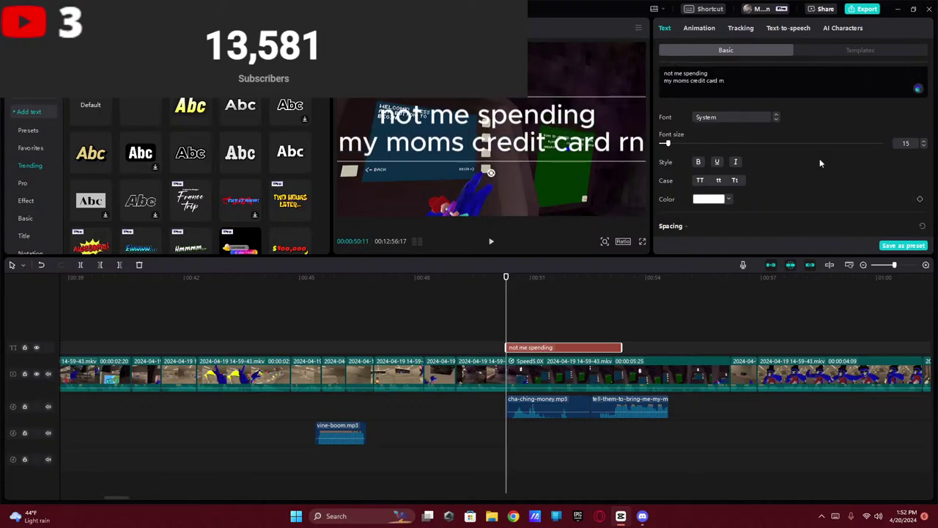
- Give the caption a black stroke of thickness 40 and leave its background turned off
scroll(820, 162, "down", 10)
left_click(662, 128)
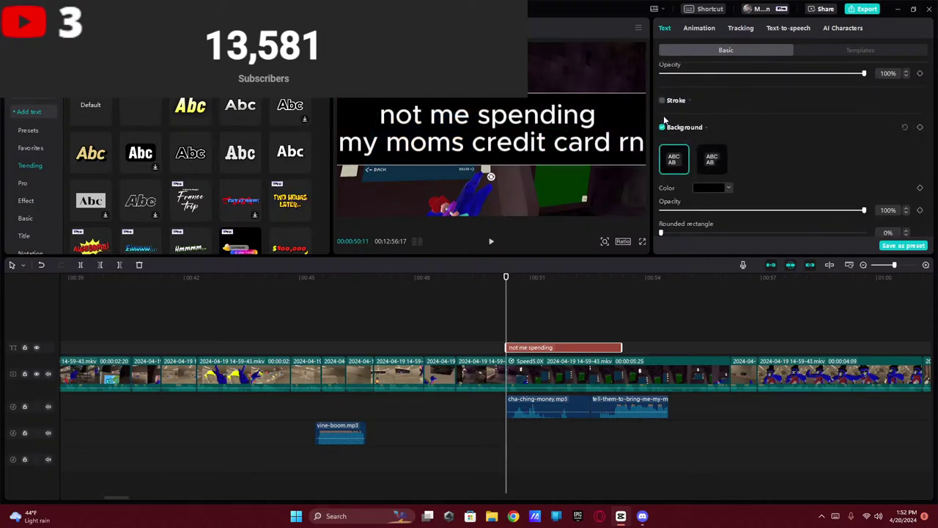
left_click(662, 101)
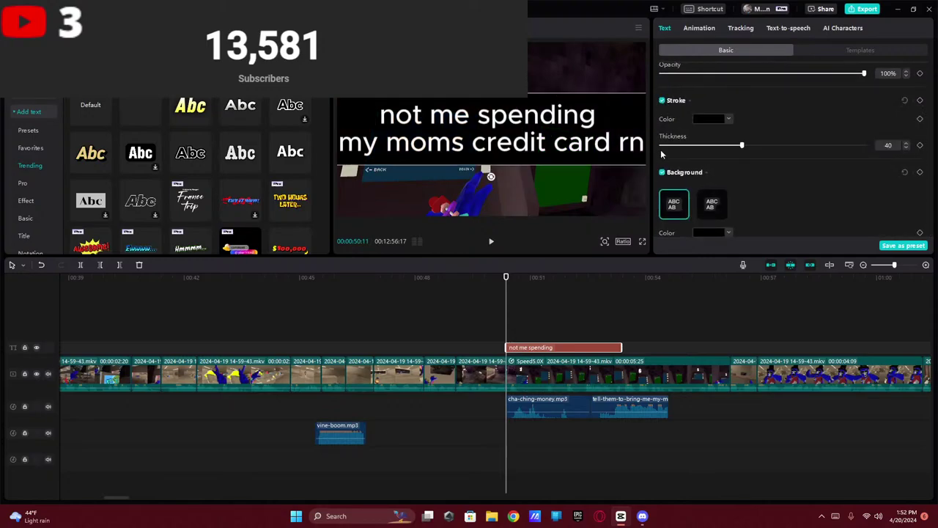
scroll(663, 172, "down", 2)
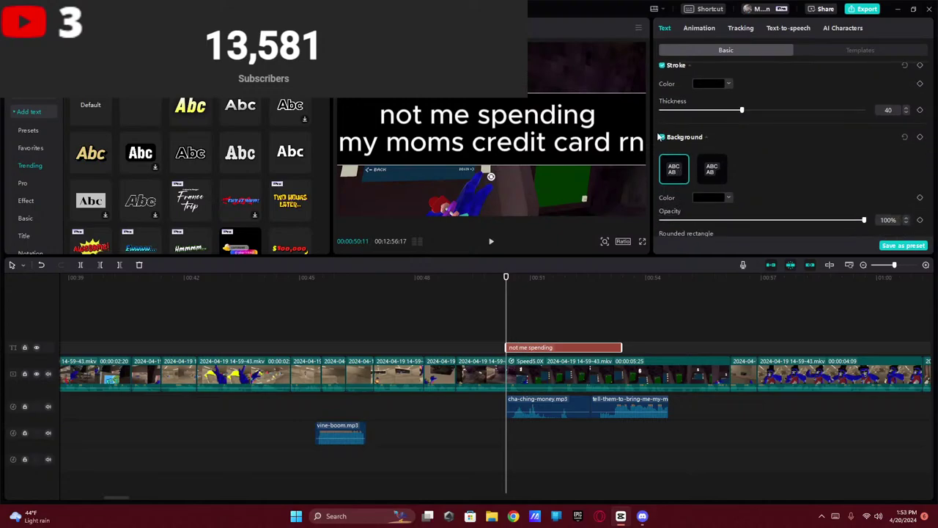
left_click(661, 137)
- Move the caption to the upper edge of the video frame and play back the section
left_click_drag(536, 143, 537, 88)
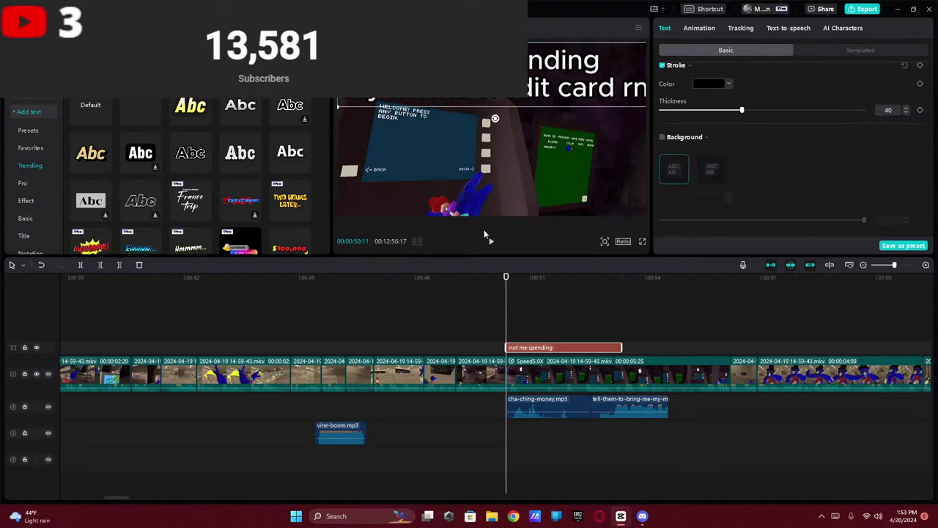
left_click(488, 239)
key("space")
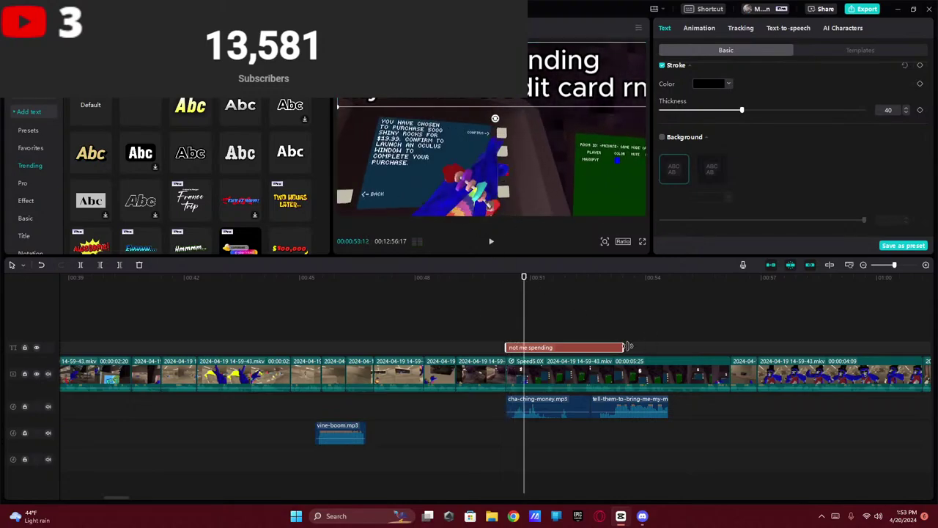
- Extend the "not me spending" caption to the end of the 5.0X sped-up clip and play back the section
left_click_drag(625, 347, 734, 342)
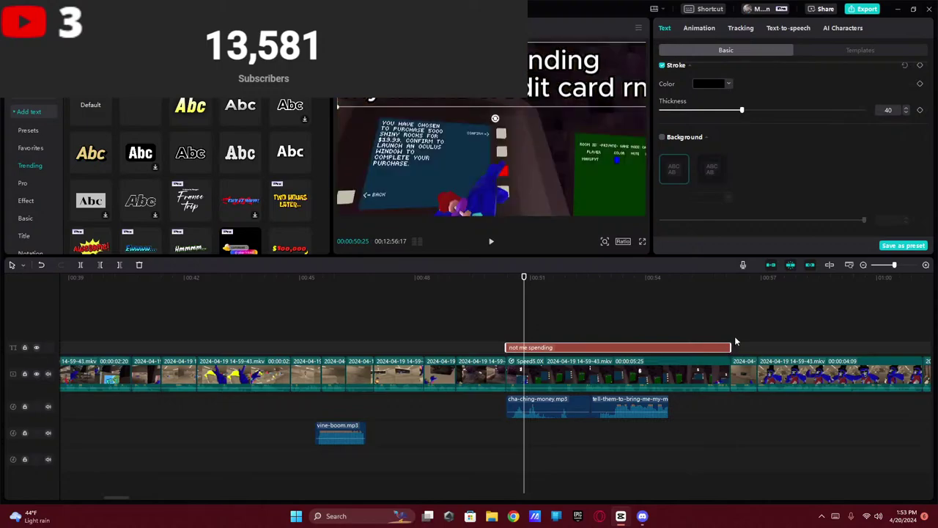
left_click(493, 241)
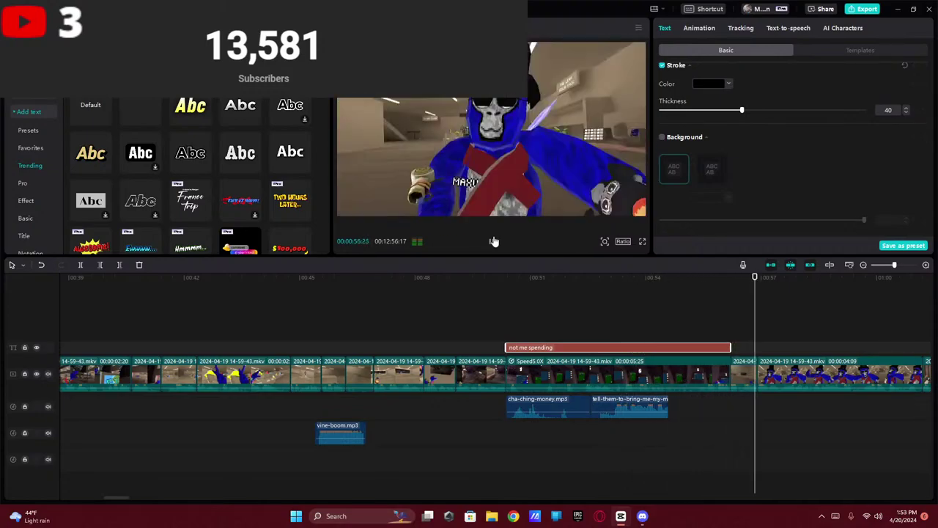
left_click(734, 341)
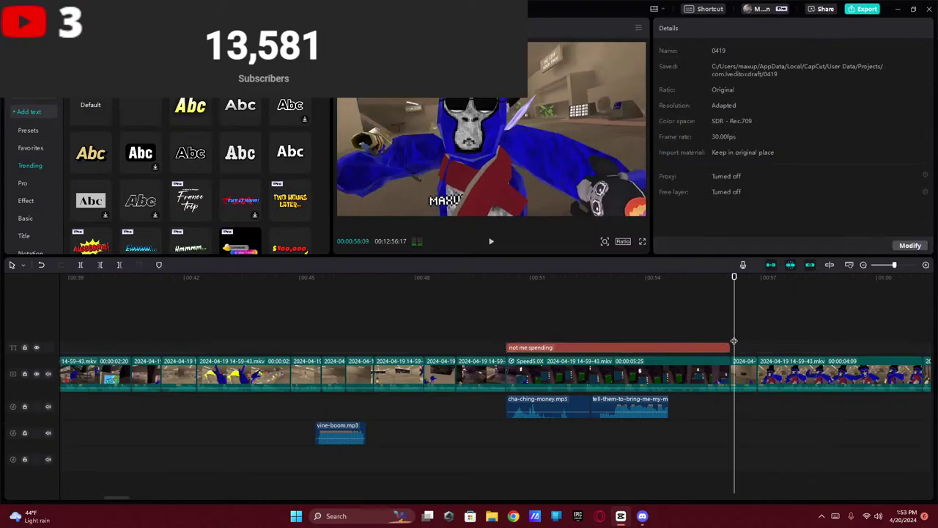
- Scale the short clip right after the sped-up clip to 444% and shift it to X -201, framing the rock-count screen
left_click(742, 373)
left_click(697, 28)
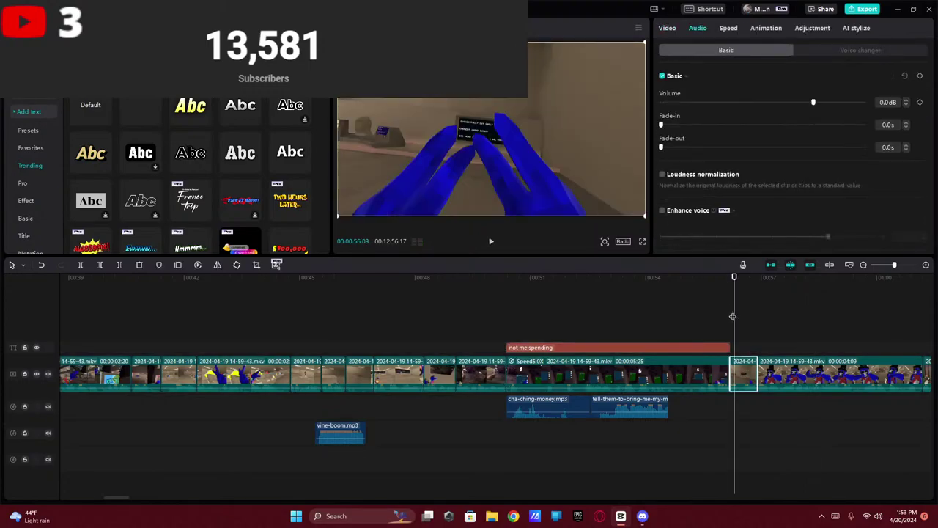
key("Left")
key("Left")
key("Left")
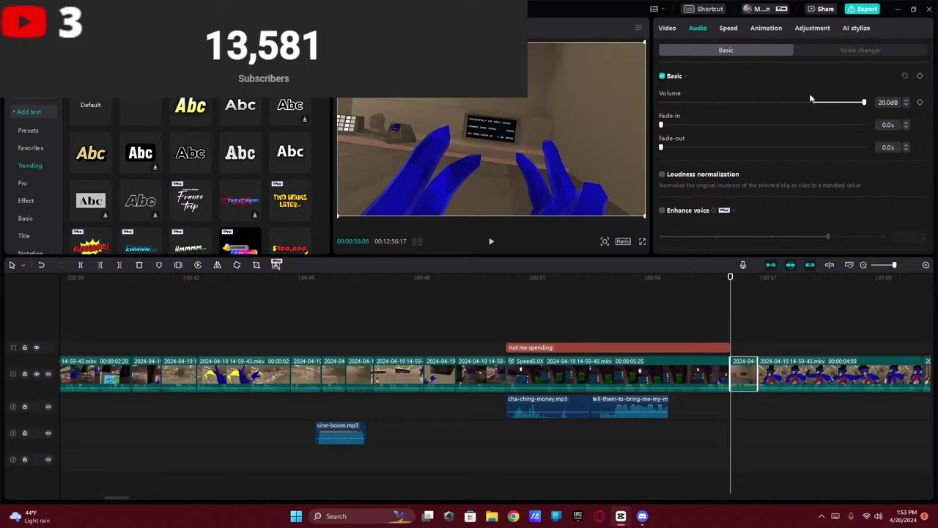
left_click(810, 100)
left_click(668, 28)
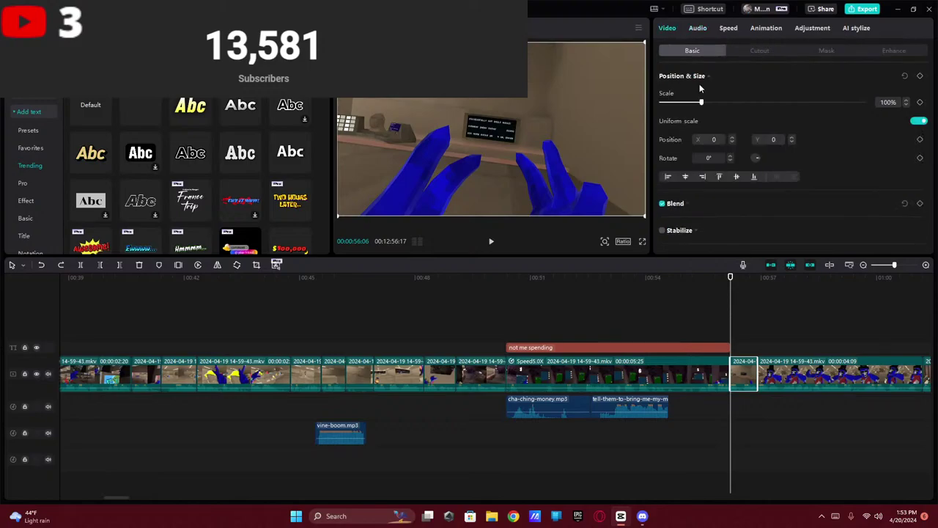
left_click_drag(701, 102, 841, 102)
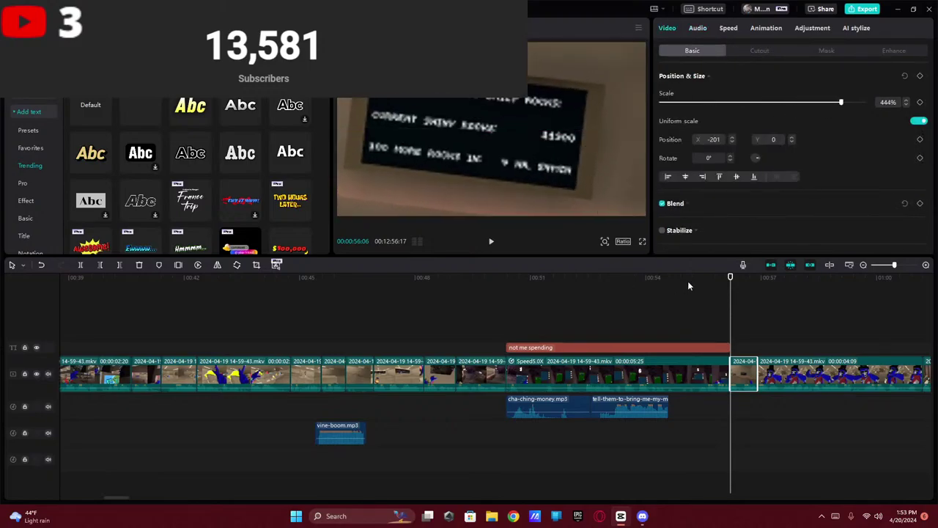
left_click(491, 242)
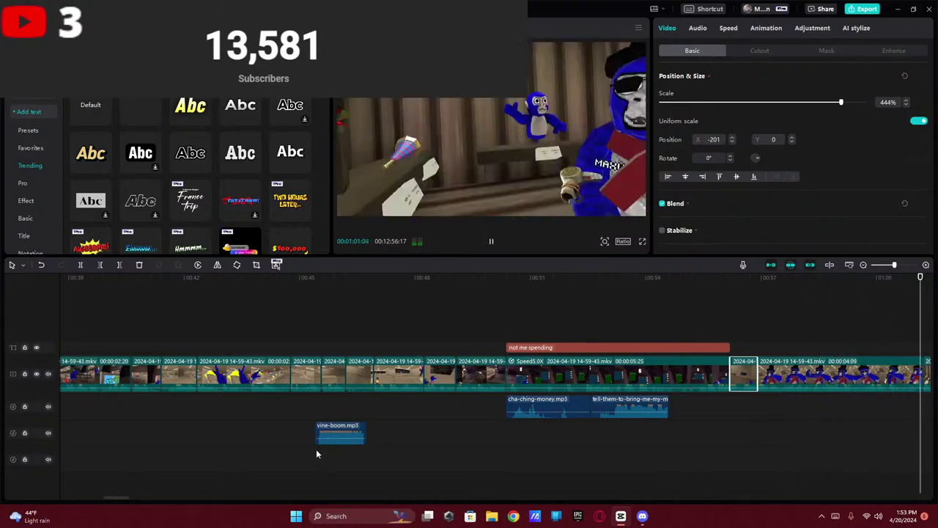
left_click_drag(119, 498, 132, 498)
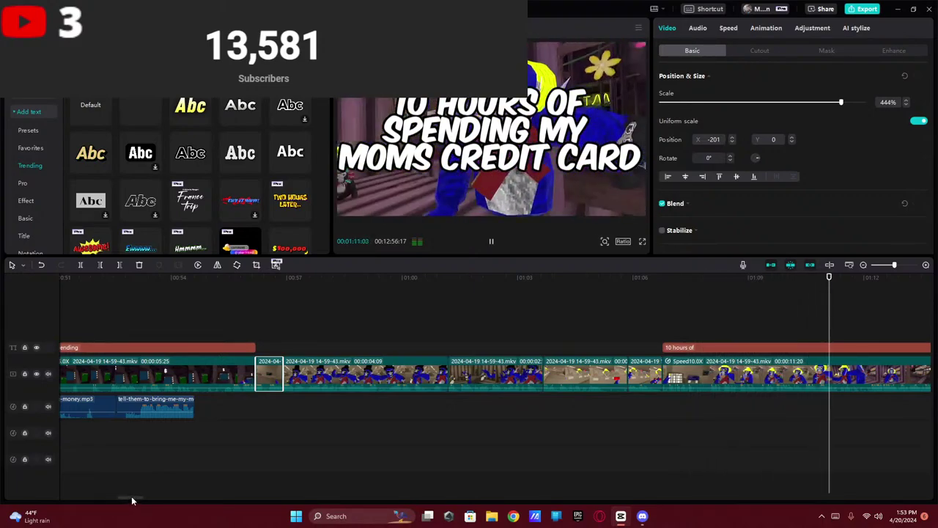
left_click_drag(132, 495, 155, 493)
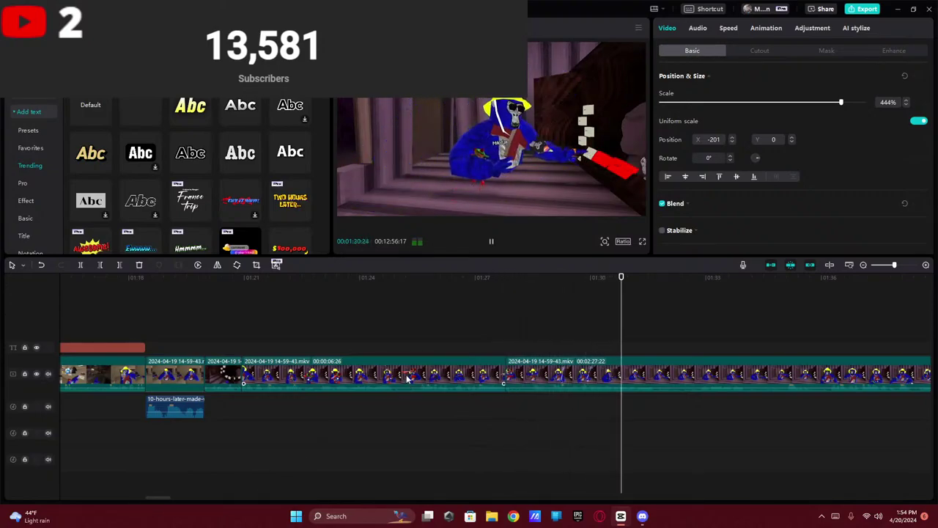
left_click(564, 370)
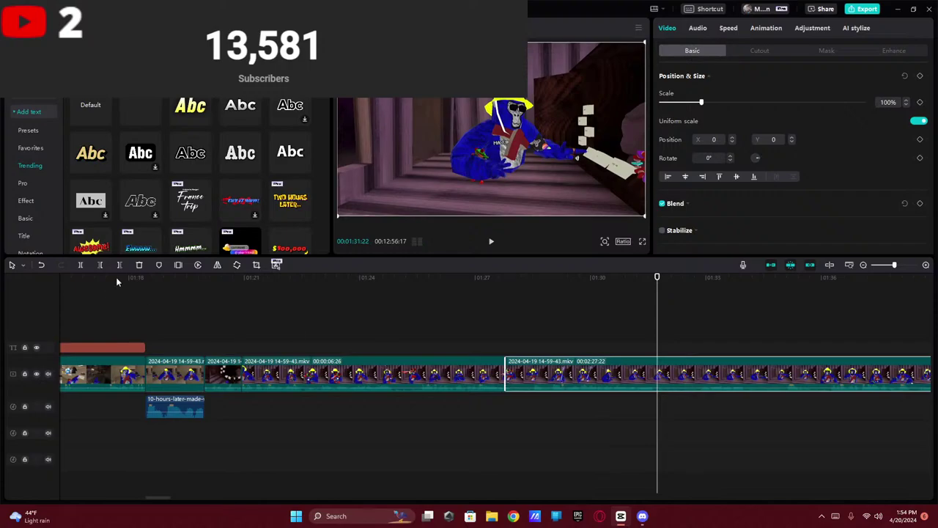
key("space")
- Split the long clip again at 00:01:36:04 and delete the footage between 00:01:31:22 and that point
left_click_drag(157, 498, 171, 502)
left_click(287, 352)
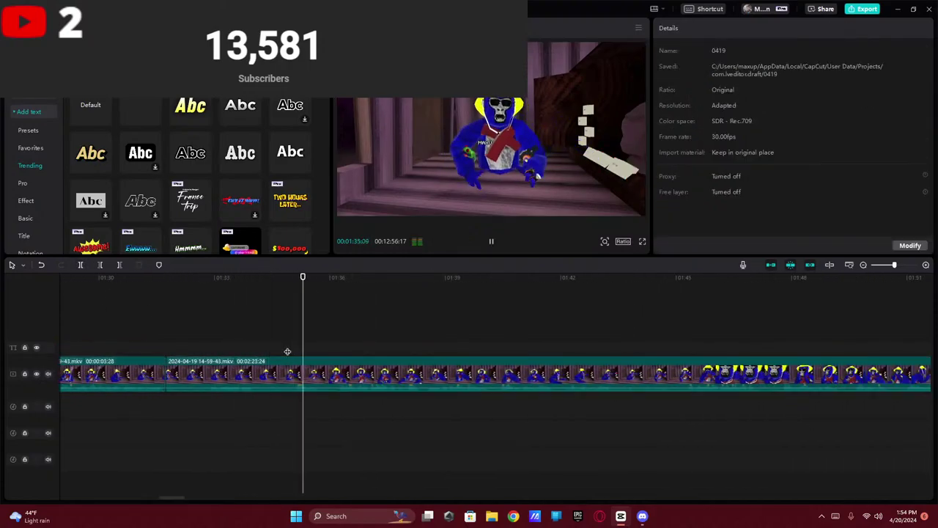
left_click(289, 346)
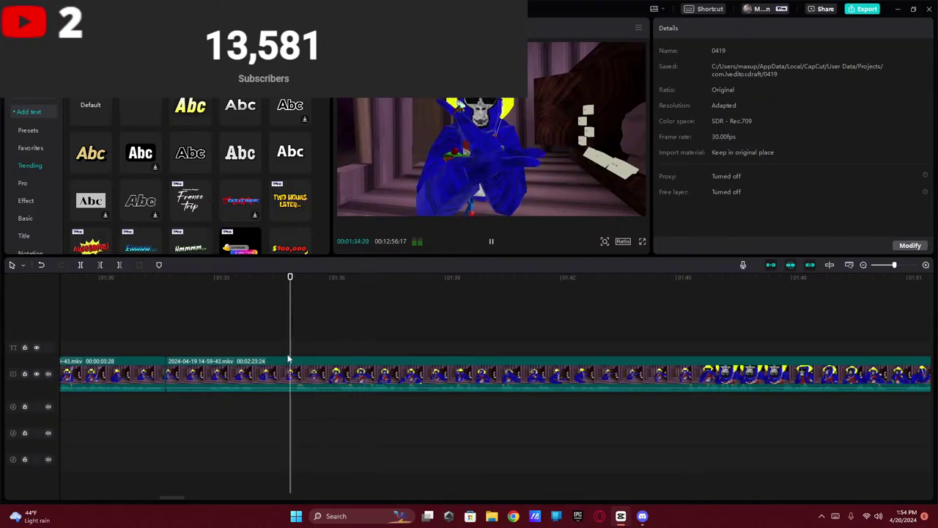
key("space")
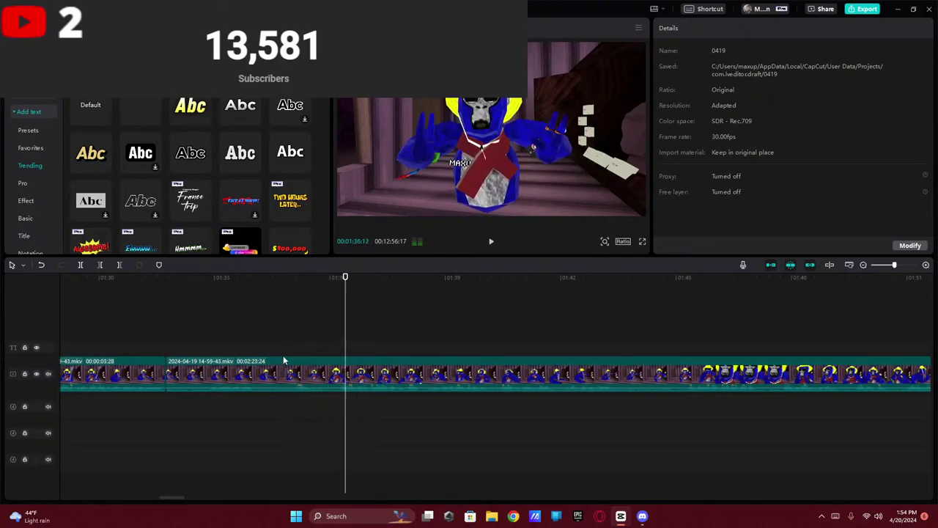
key("space")
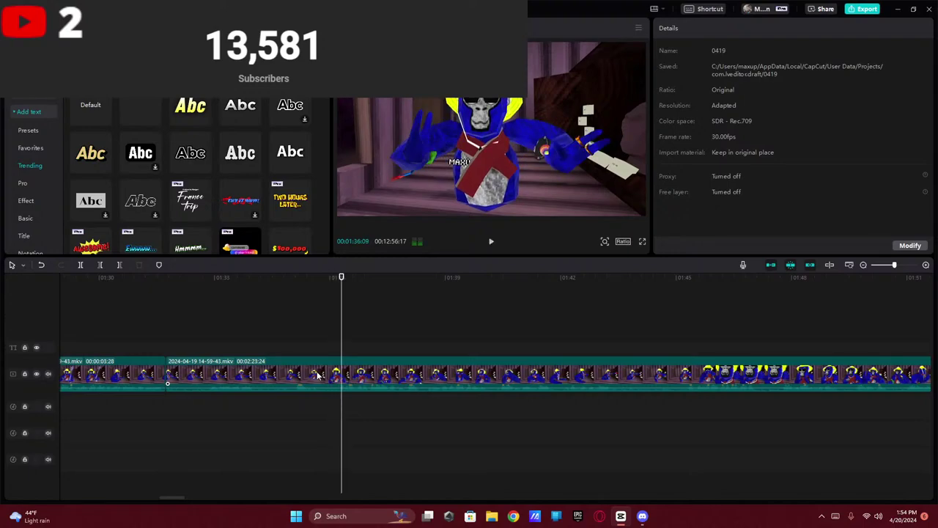
key("space")
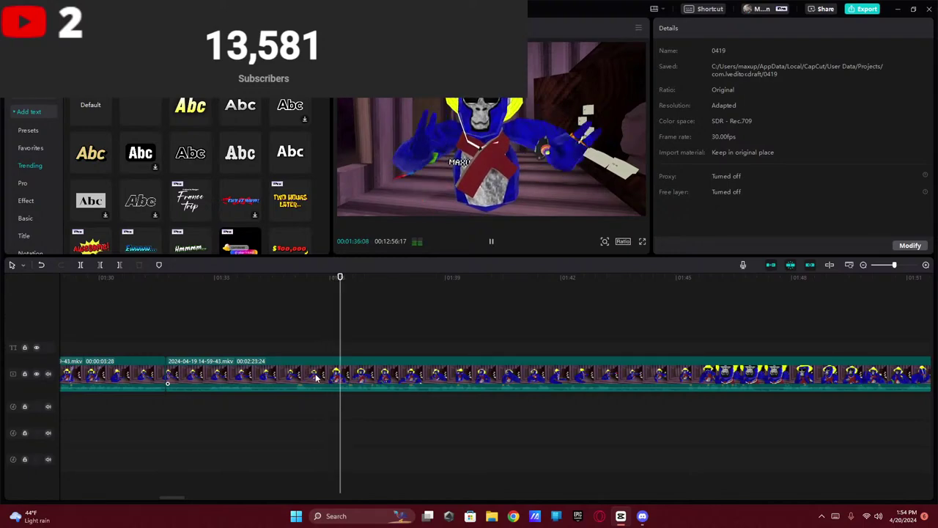
left_click(329, 362)
left_click(325, 345)
key("space")
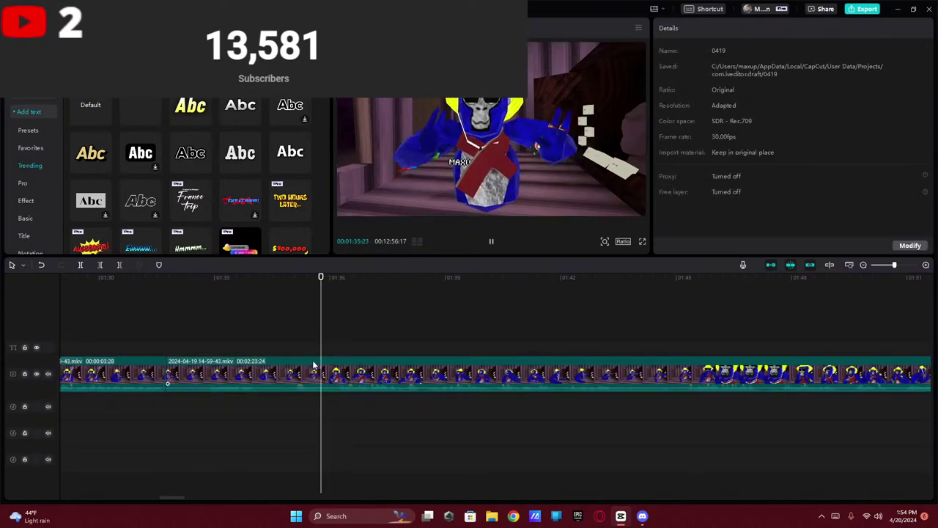
left_click(302, 373)
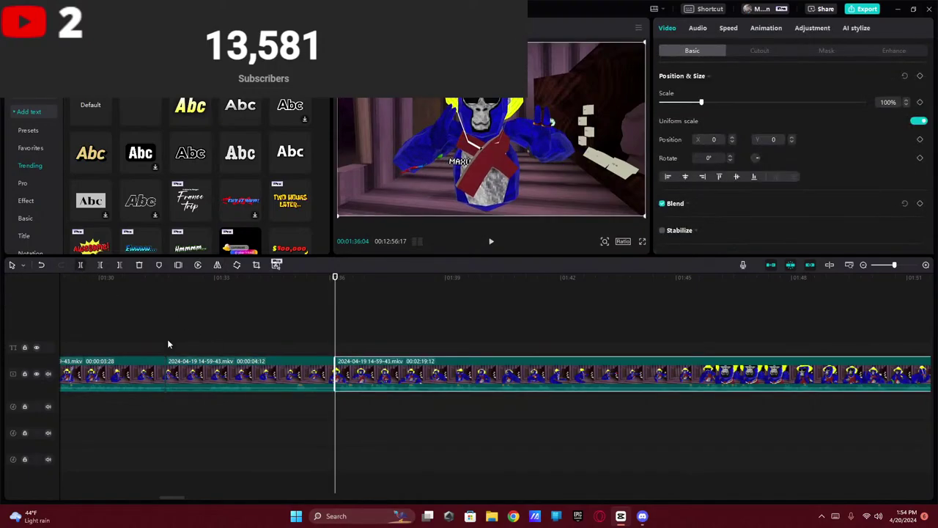
key("q")
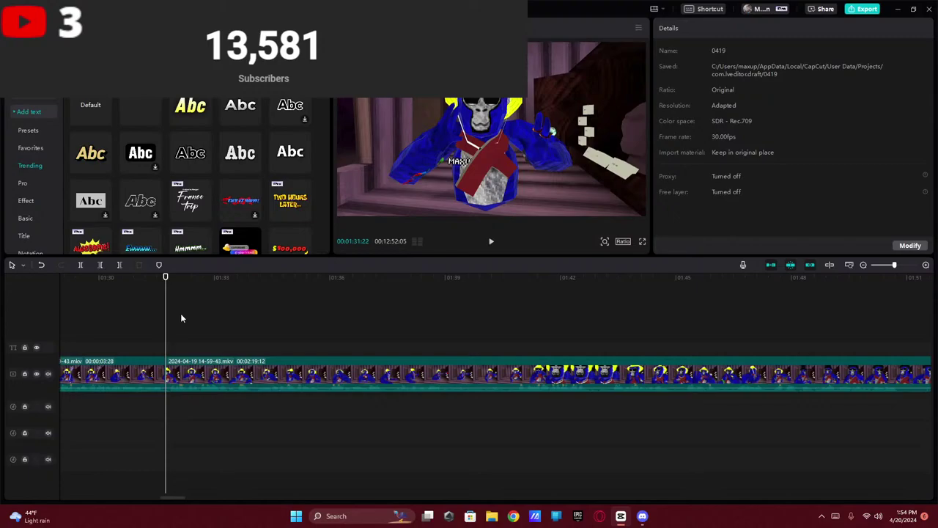
- Switch to Discord and vote for Live Stream in the announcement channel's poll about streaming or uploading a video
left_click(642, 515)
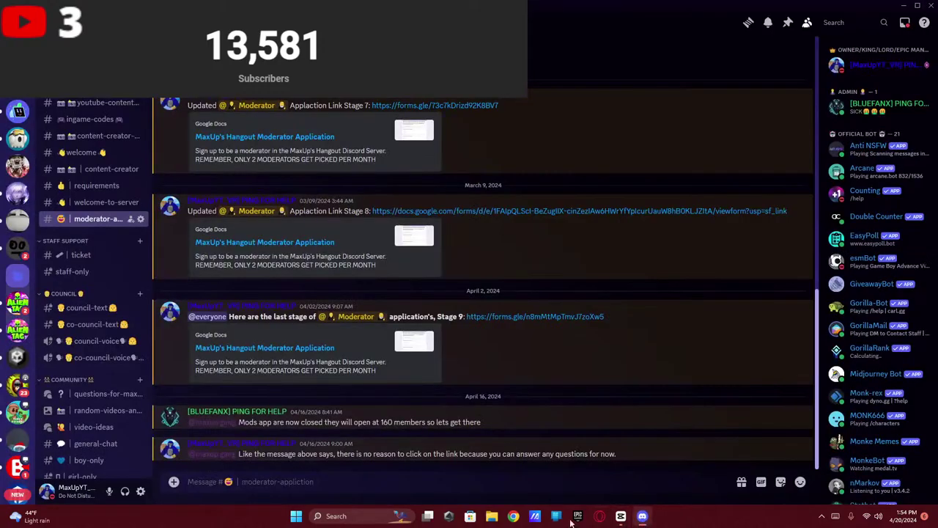
scroll(85, 199, "up", 10)
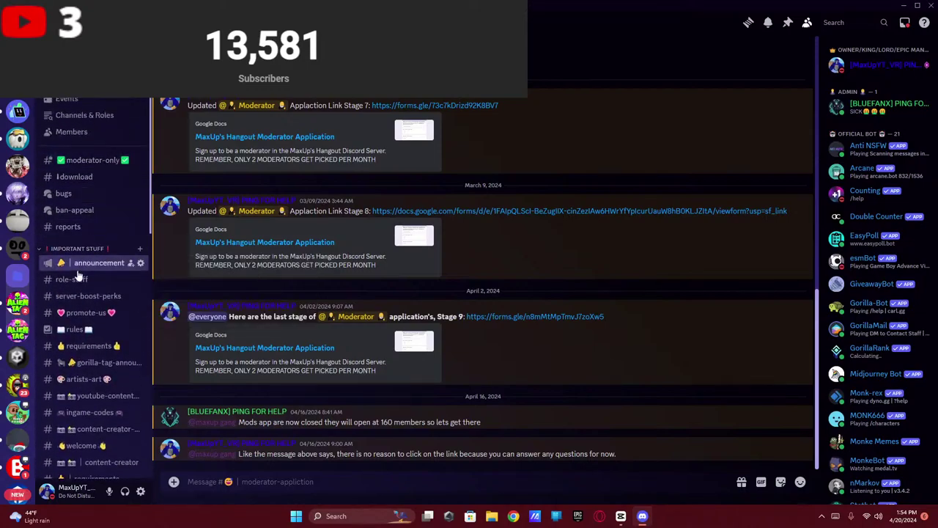
left_click(77, 269)
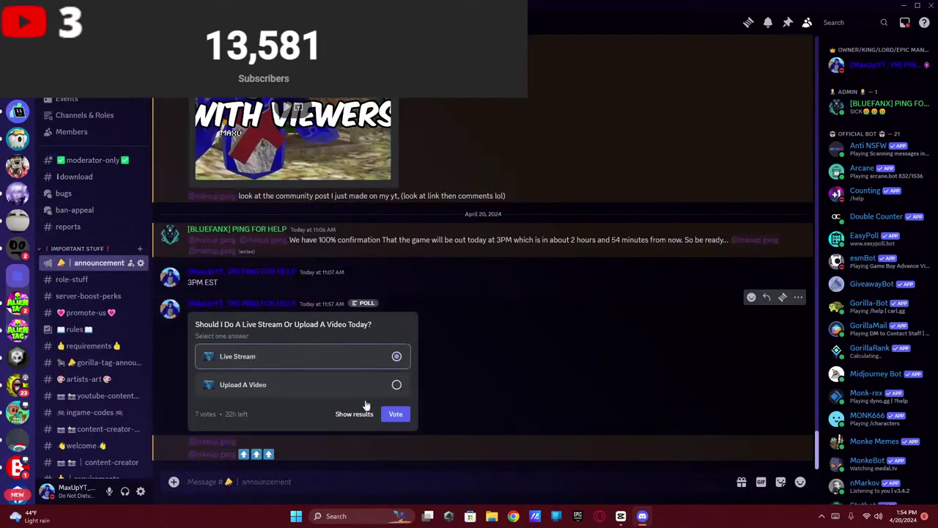
left_click(393, 413)
- View who voted for Live Stream and for Upload A Video in the poll, then close the voter list
left_click(361, 357)
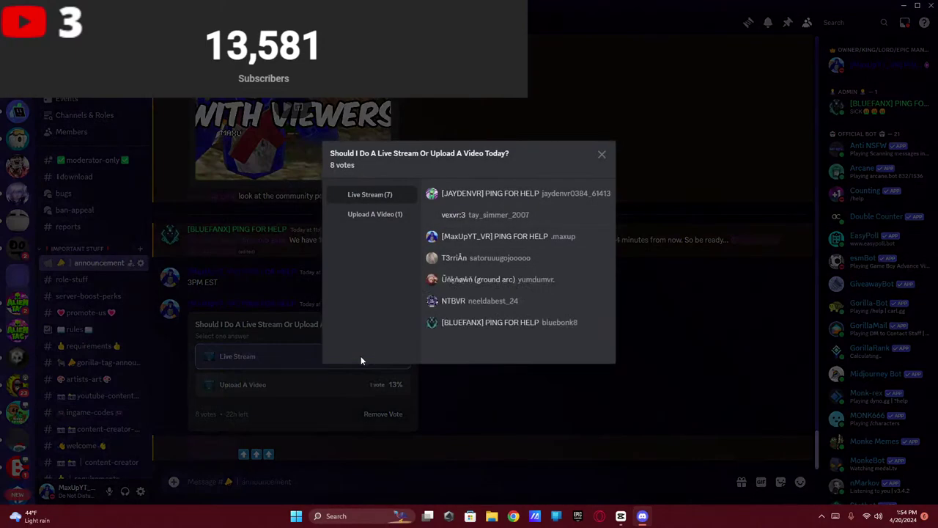
left_click(365, 410)
left_click(388, 382)
left_click(219, 399)
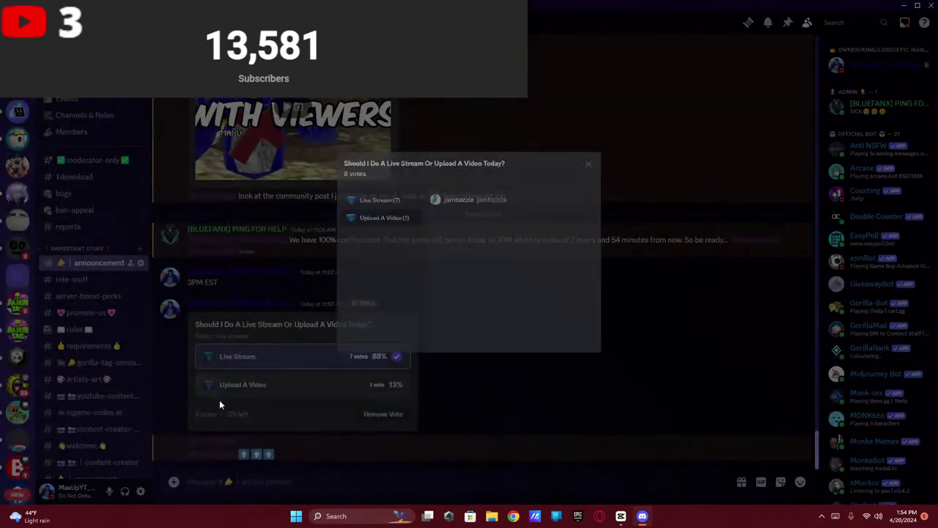
- Switch back to CapCut, play the footage from just before the last cut and split the long clip at 00:01:39:01
key("alt+Tab")
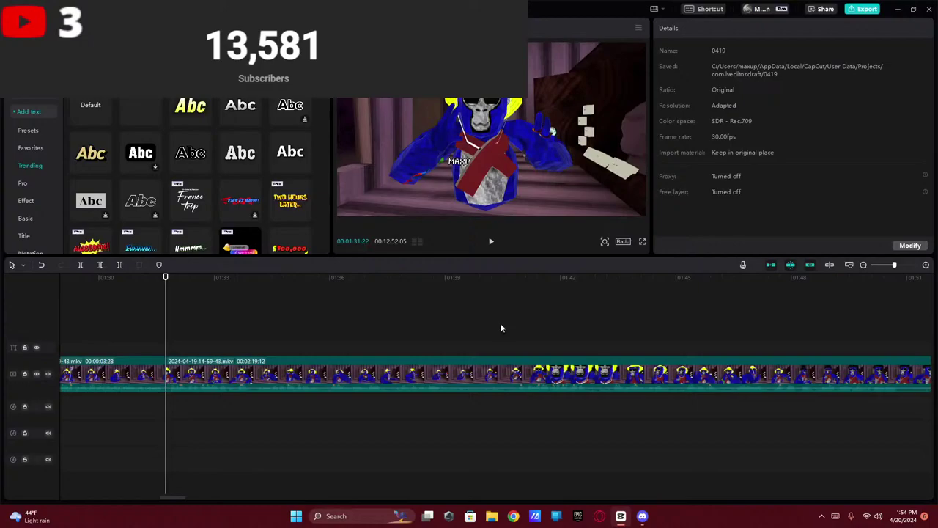
left_click(136, 343)
key("space")
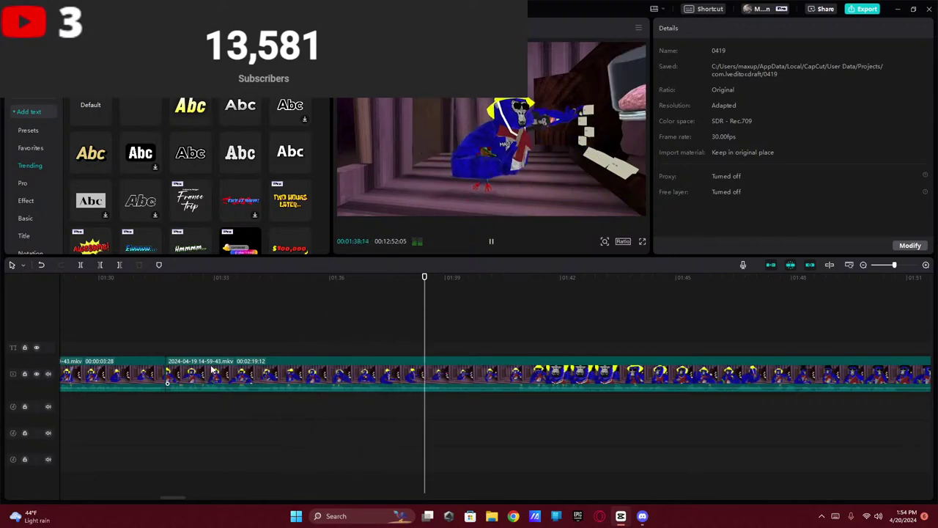
key("space")
left_click(308, 380)
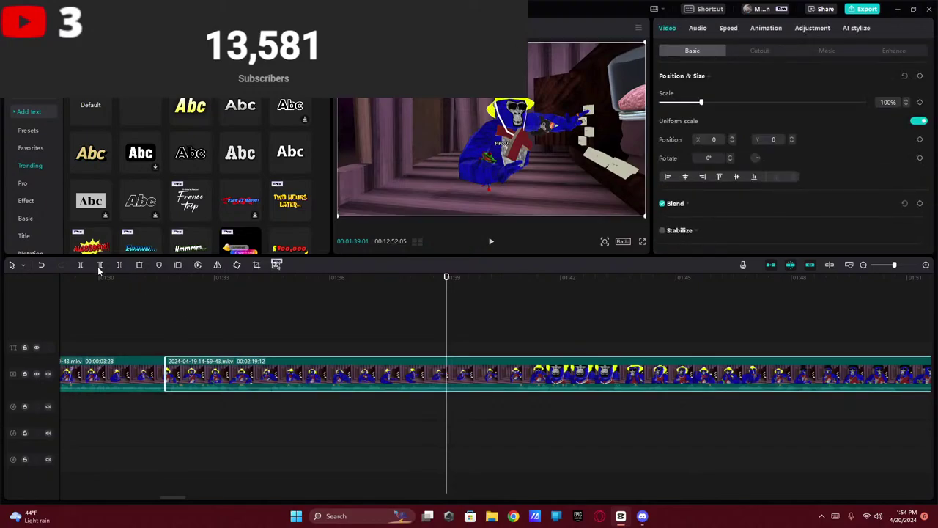
key("ctrl+b")
- Remove the footage between 00:01:39:01 and 00:01:40:27 from the start of the remaining long clip
key("space")
left_click(528, 347)
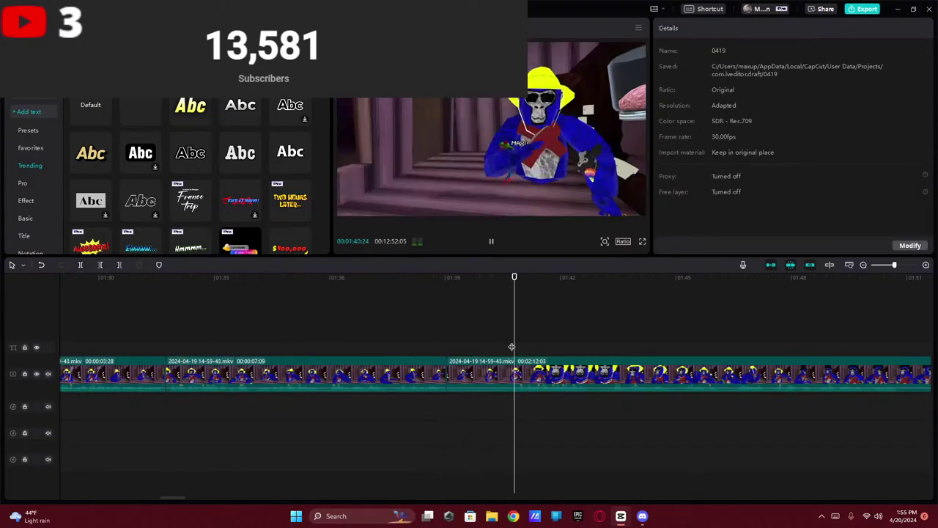
left_click(516, 355)
left_click(516, 359)
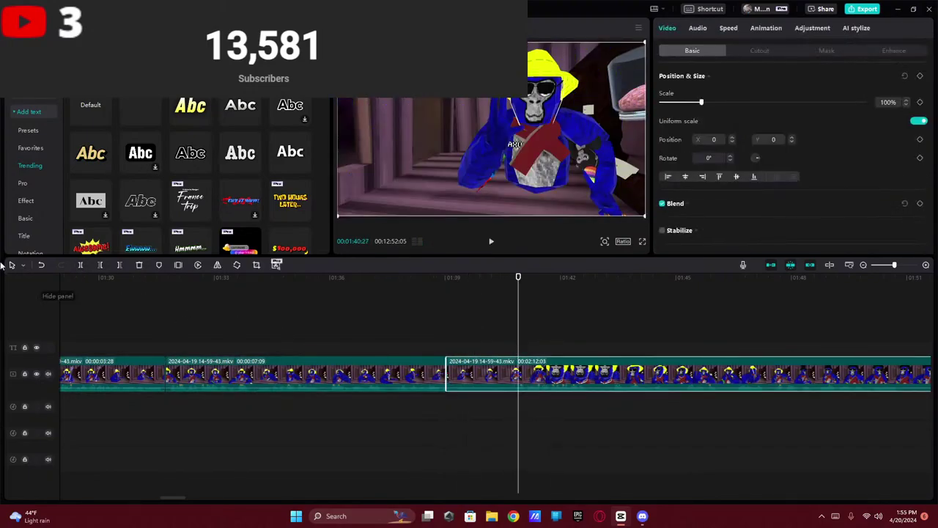
left_click(439, 342)
- Play on from the new cut and split the remaining long clip at 00:01:40:23
key("space")
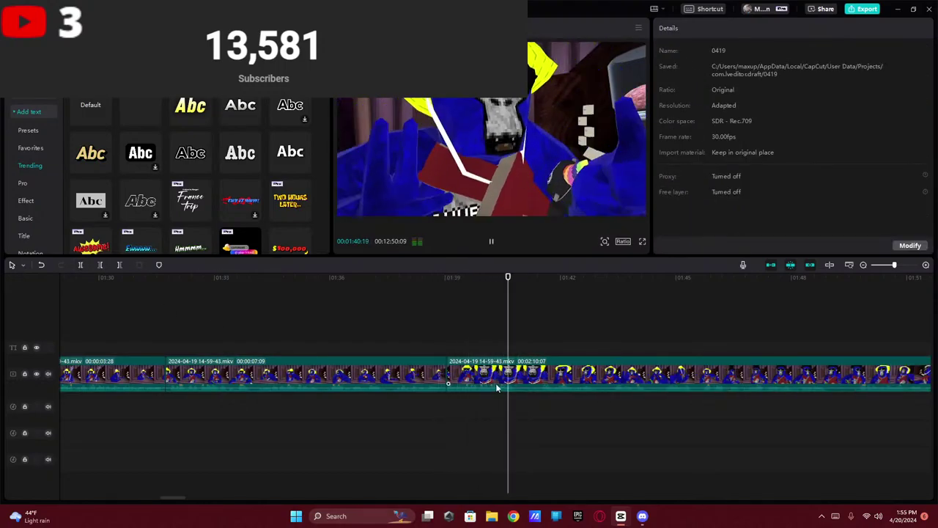
left_click(475, 376)
left_click(100, 265)
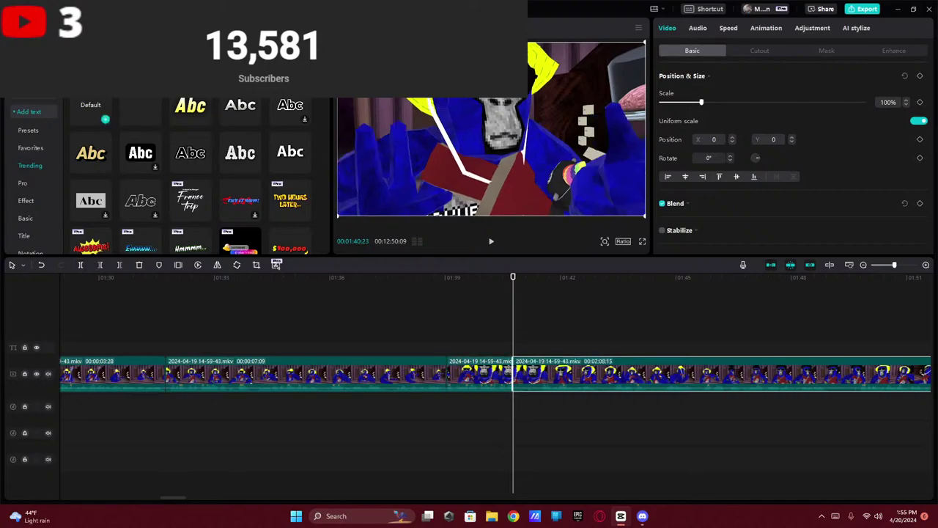
- Insert the TV GLITCH MEME clip at the 00:01:40:23 split, trim its end to under one second and play it back
left_click_drag(77, 231, 510, 379)
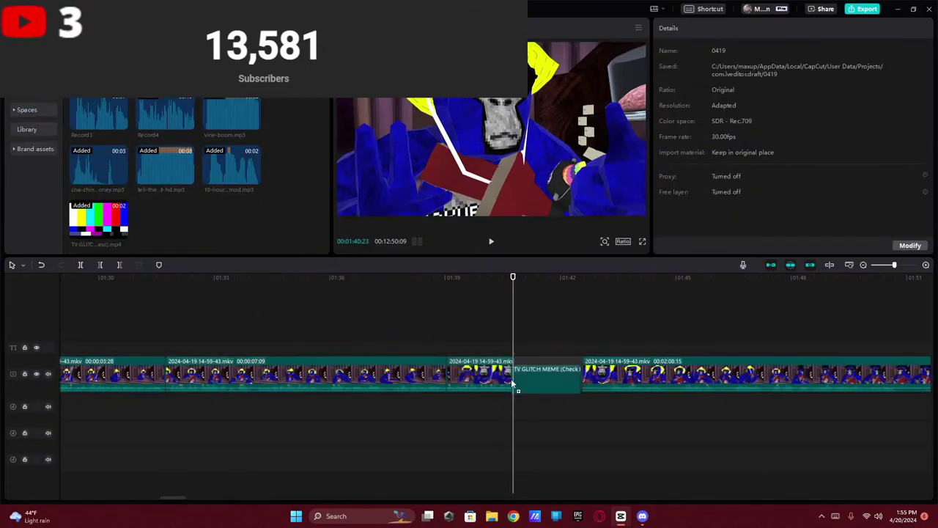
left_click_drag(582, 376, 529, 376)
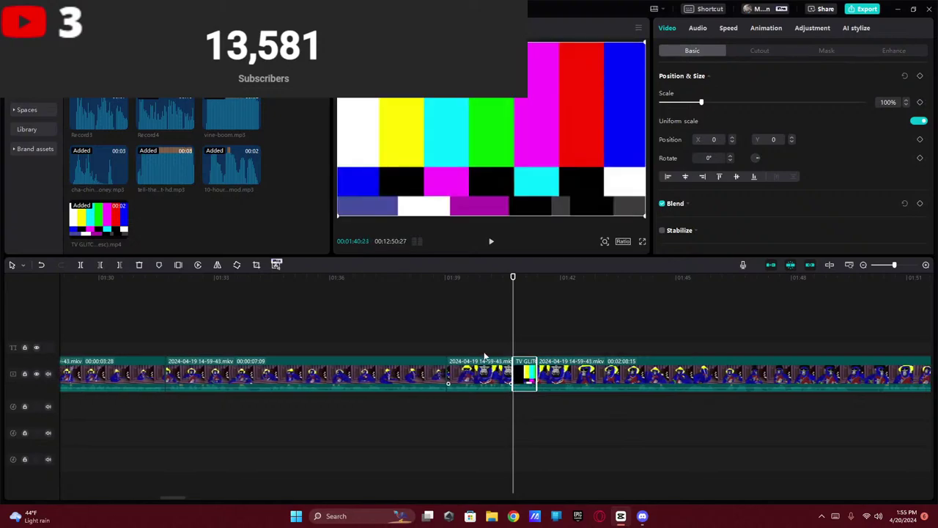
left_click(485, 355)
key("space")
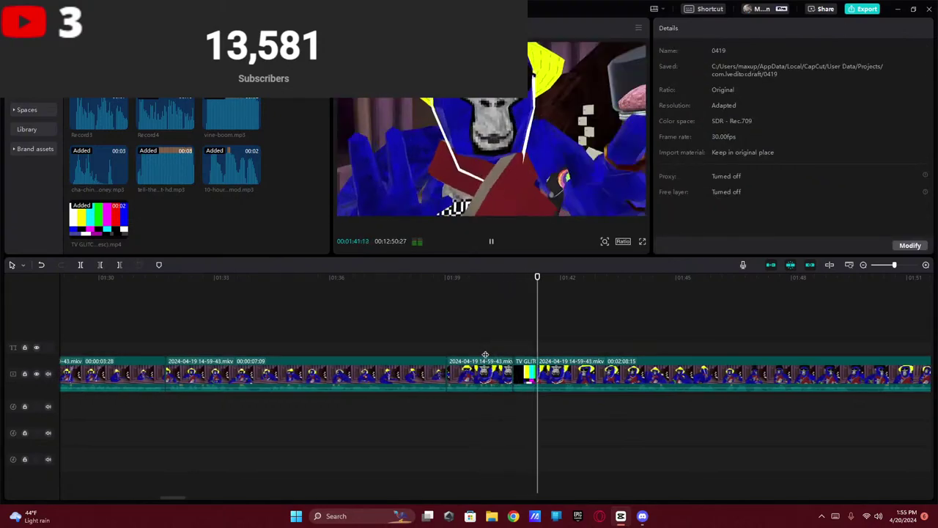
key("space")
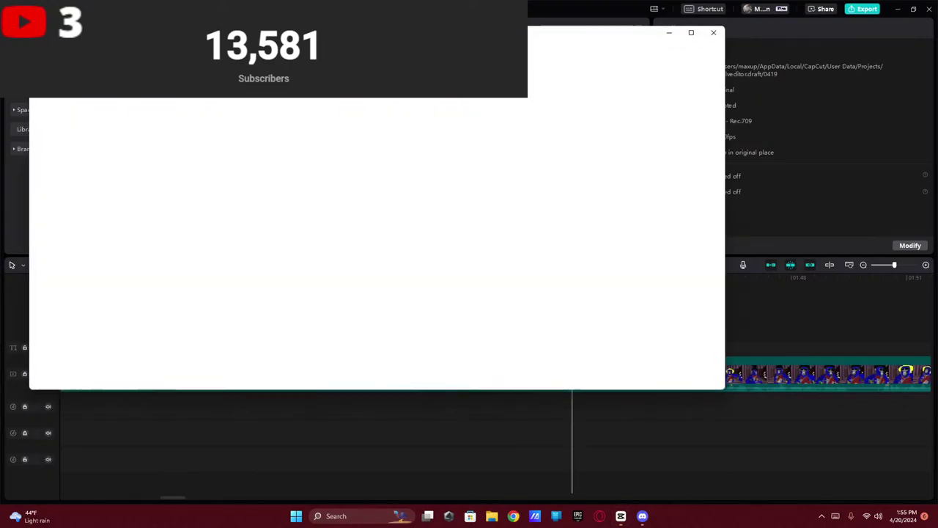
- Maximize the BandLab track page, accept the cookie notice, listen to the track for about half a minute and pause it
left_click(691, 32)
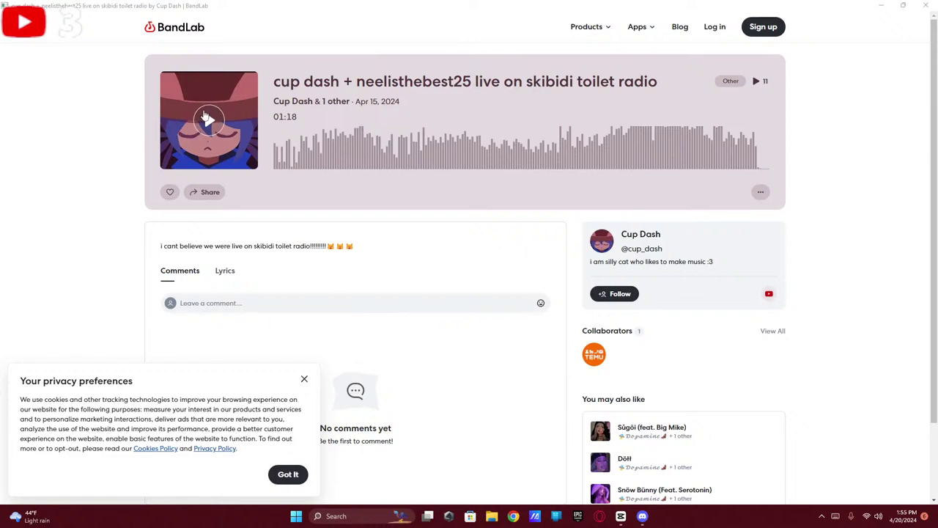
left_click(206, 117)
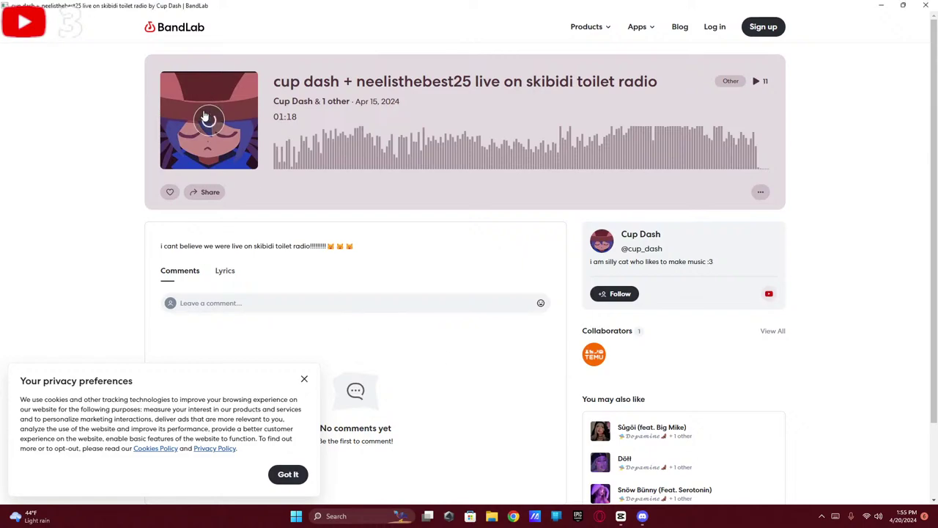
left_click(289, 475)
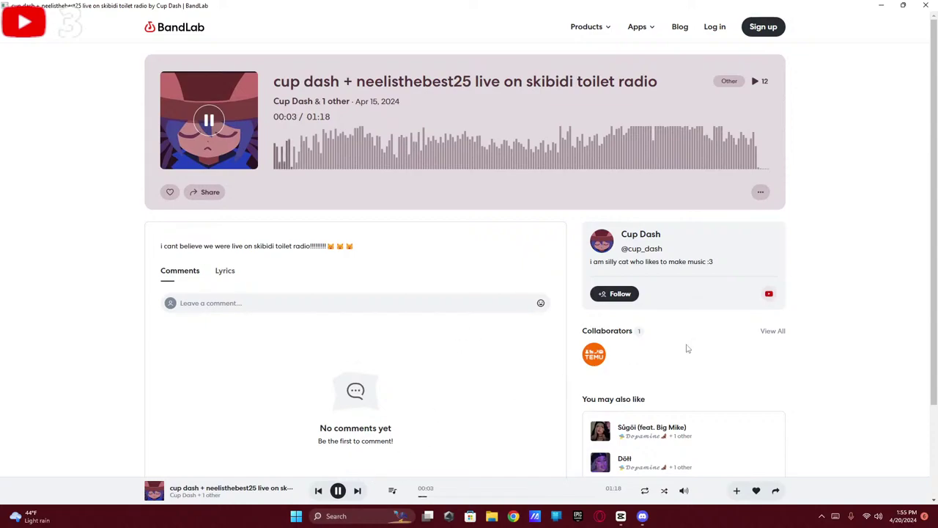
scroll(668, 355, "down", 1)
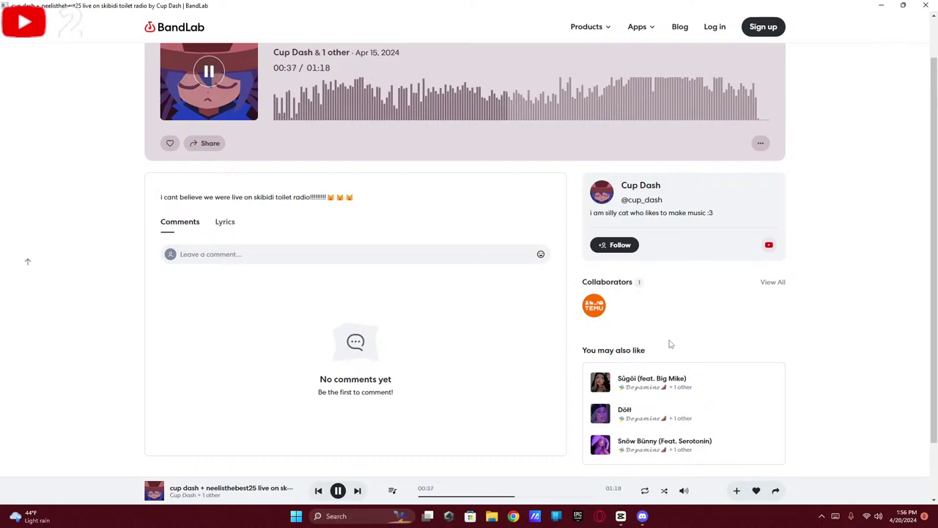
left_click(338, 490)
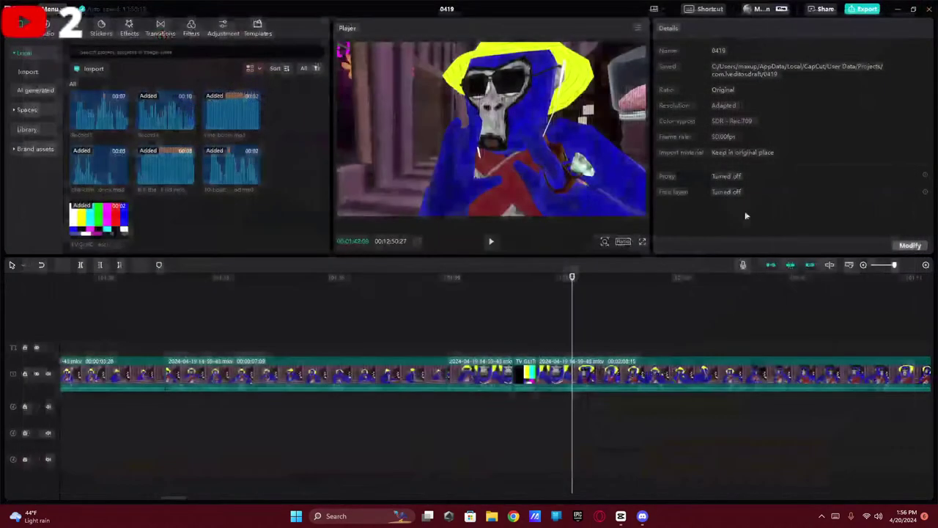
- Switch back to CapCut, play on from the TV glitch clip, split at 00:01:54:12 and delete the footage between the glitch and that split
key("alt+Tab")
key("space")
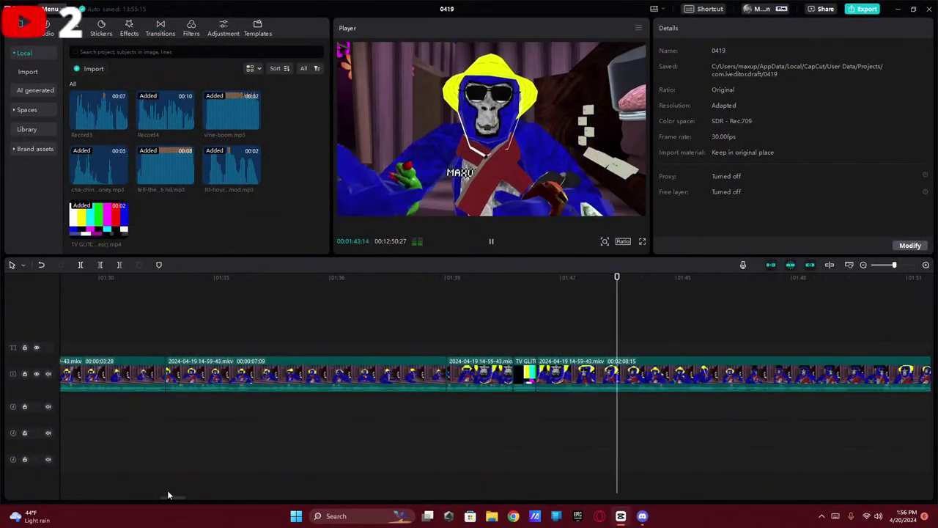
scroll(184, 500, "right", 1)
scroll(186, 498, "right", 1)
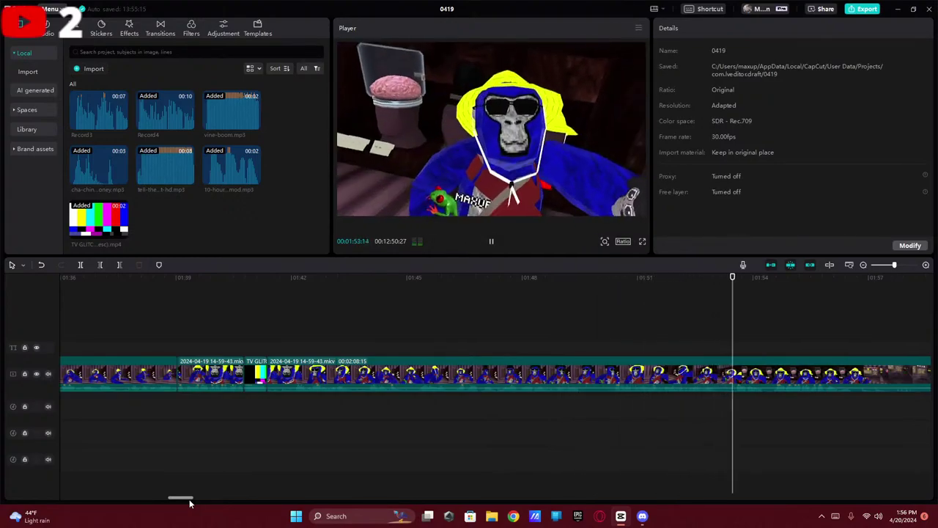
left_click_drag(180, 501, 189, 499)
left_click(505, 344)
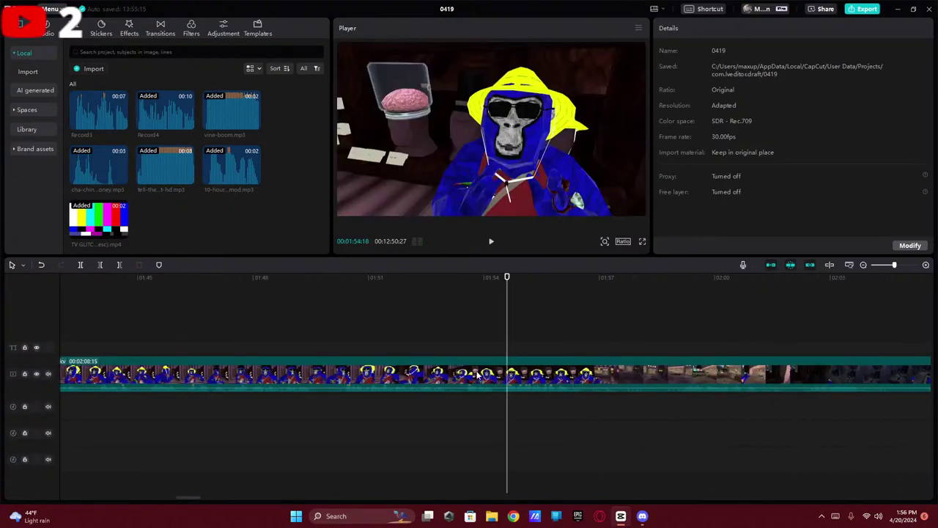
left_click(483, 349)
key("space")
left_click(314, 357)
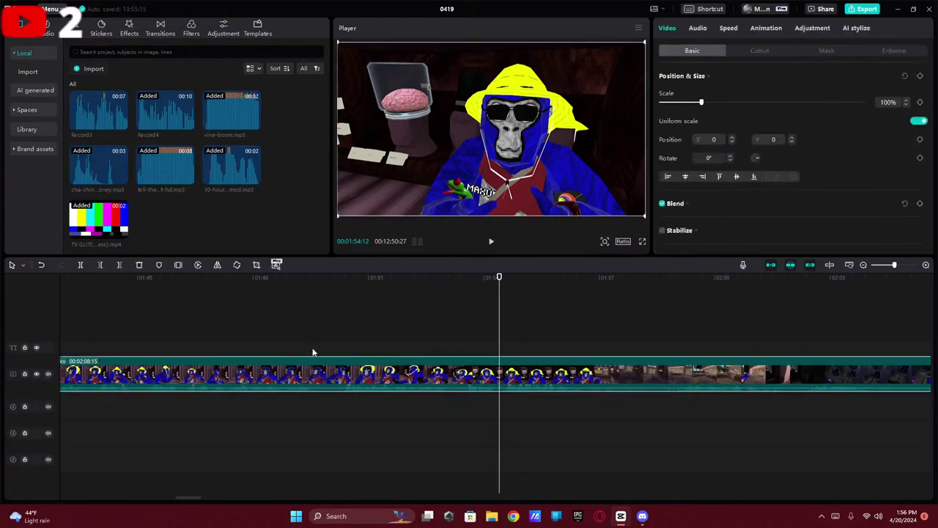
left_click(80, 265)
left_click(126, 373)
key("Delete")
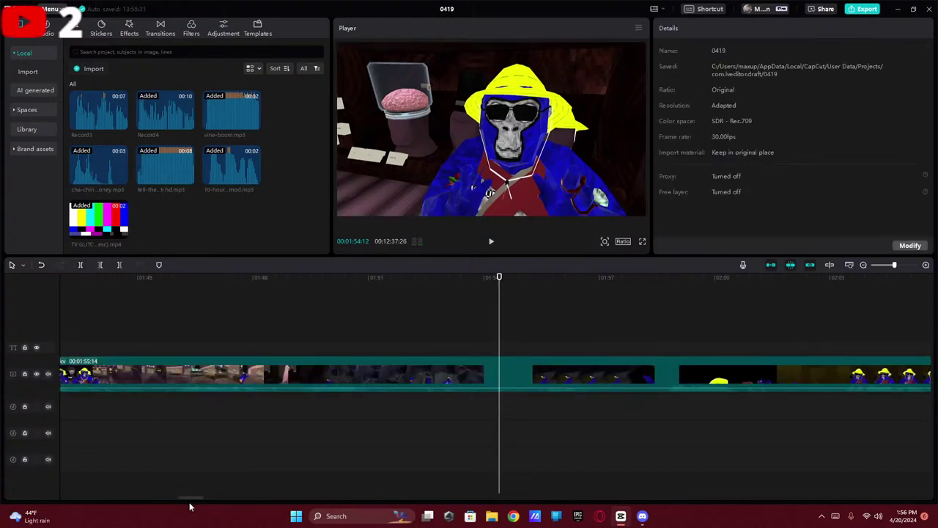
- Play the footage from the TV glitch clip and split the remaining long clip at 00:01:43:21
scroll(183, 499, "left", 5)
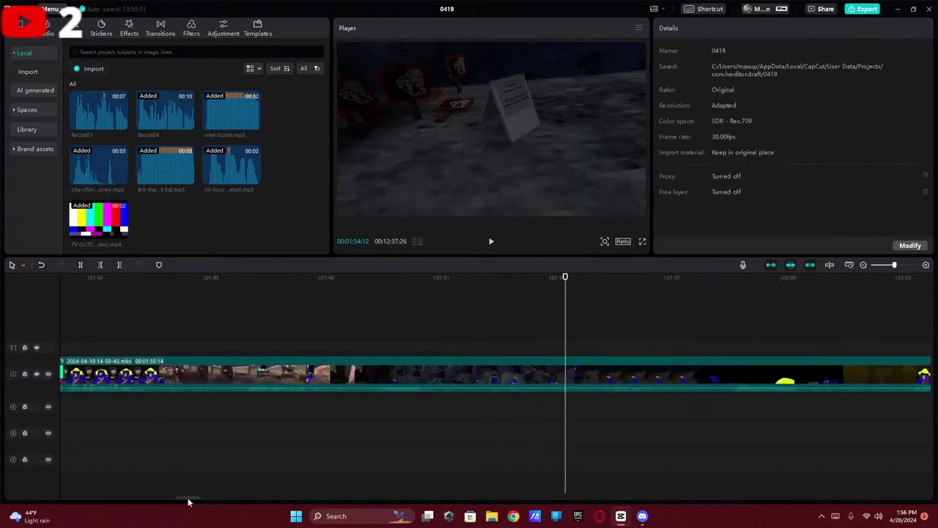
left_click(531, 322)
key("space")
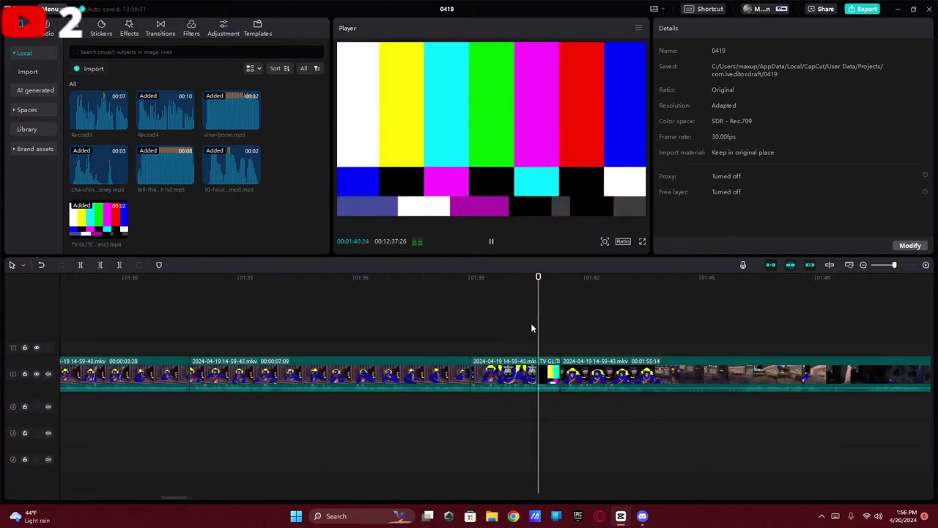
key("space")
left_click(602, 382)
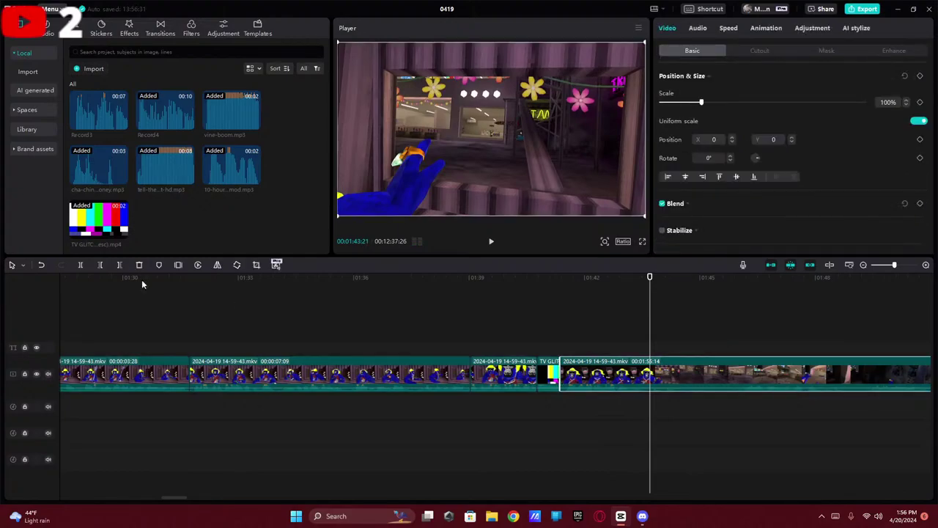
- Skim ahead through the long clip, split it at 00:02:13:11 and delete the footage between 00:01:43:21 and that point
key("space")
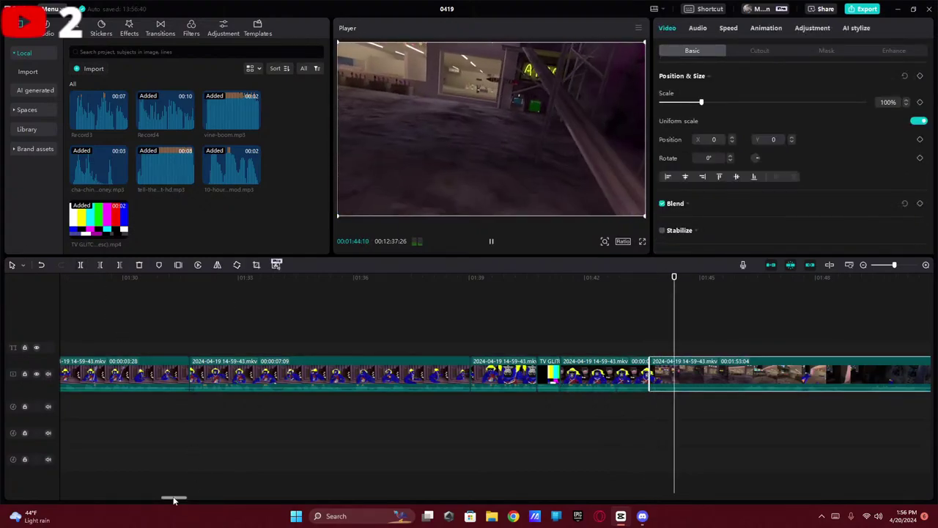
left_click_drag(174, 498, 218, 504)
left_click(253, 347)
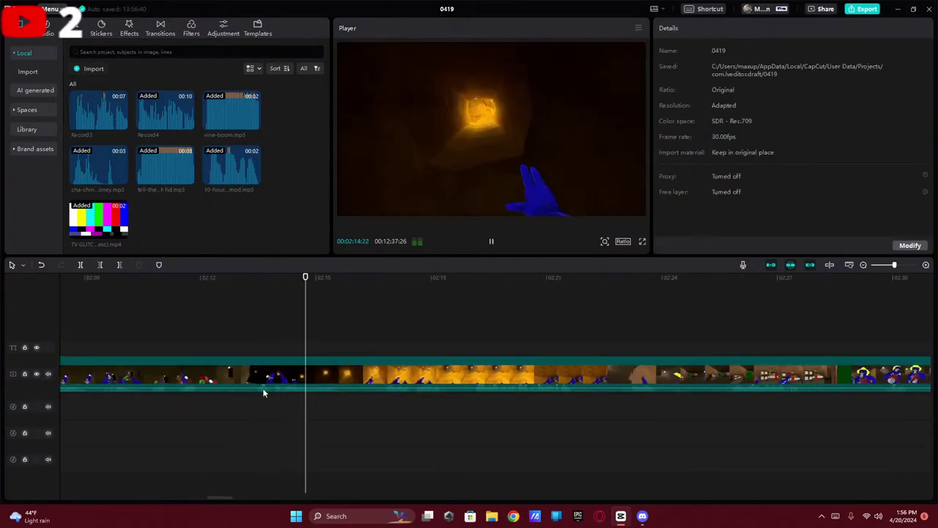
left_click(263, 352)
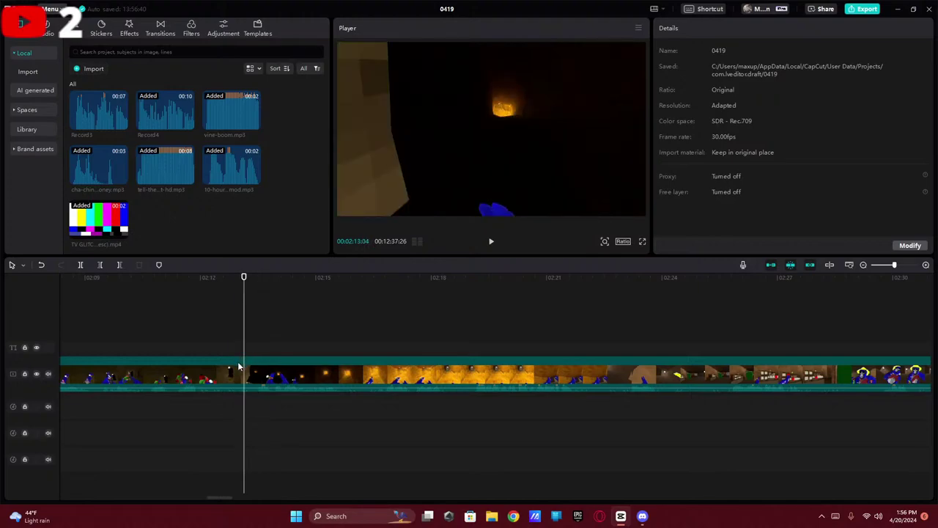
left_click(232, 373)
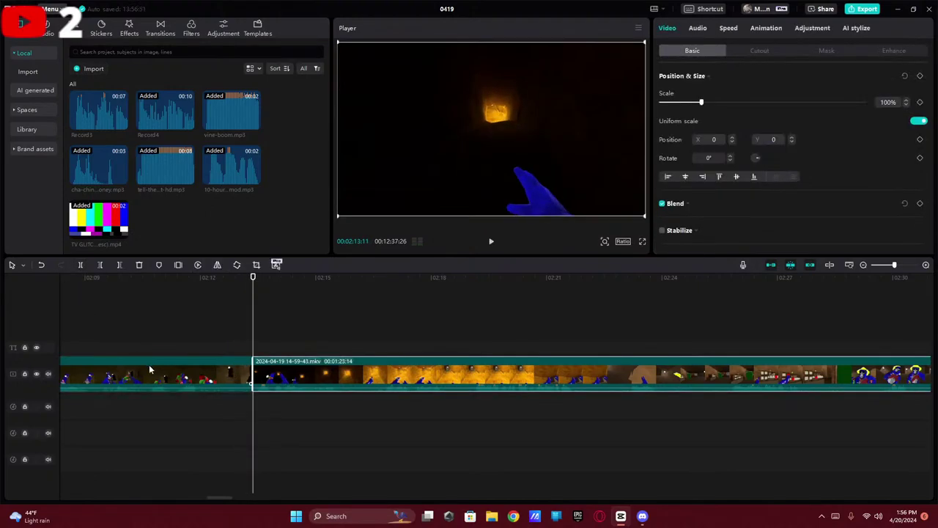
left_click_drag(218, 498, 182, 498)
- Play across the new cut into the cave tunnel footage and split the remaining long clip at 00:01:45:27
left_click(352, 327)
key("space")
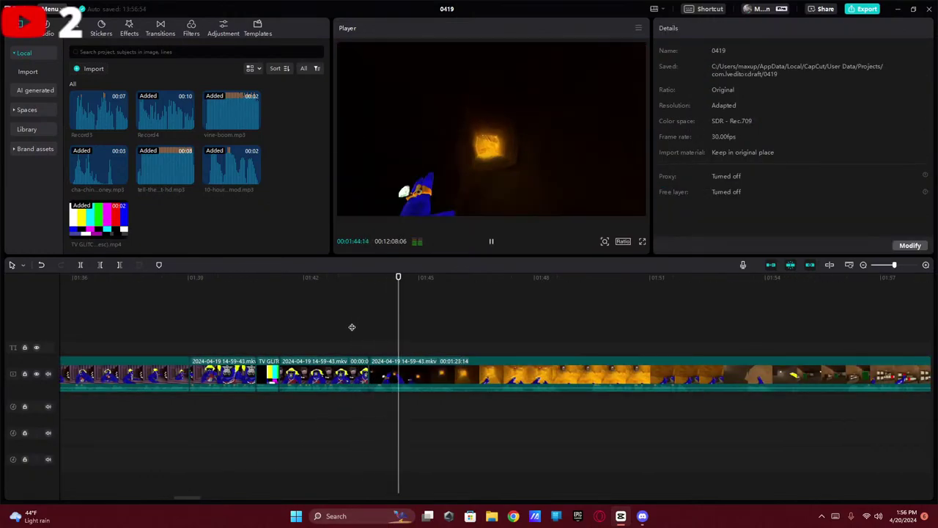
left_click(414, 379)
left_click(81, 264)
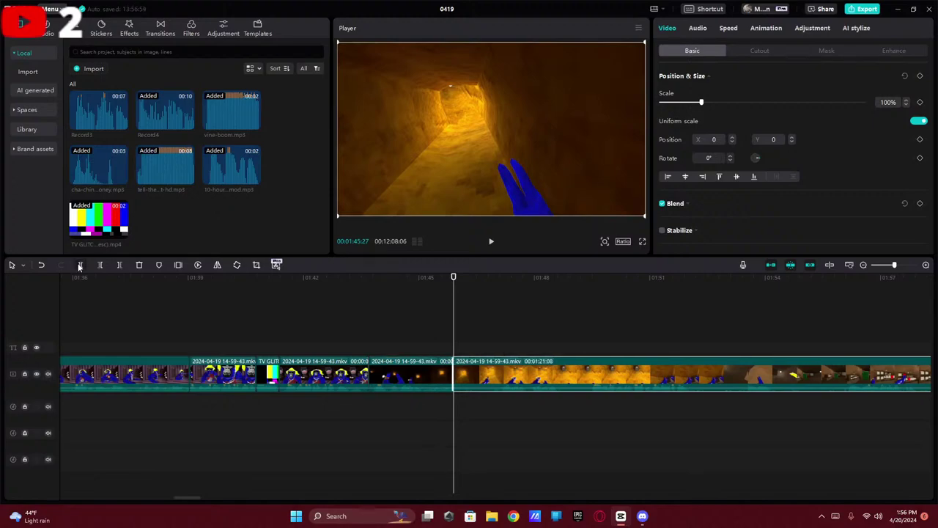
- Play on, split the long clip at 00:01:49:16 and delete the tunnel footage between 00:01:45:27 and that point
key("space")
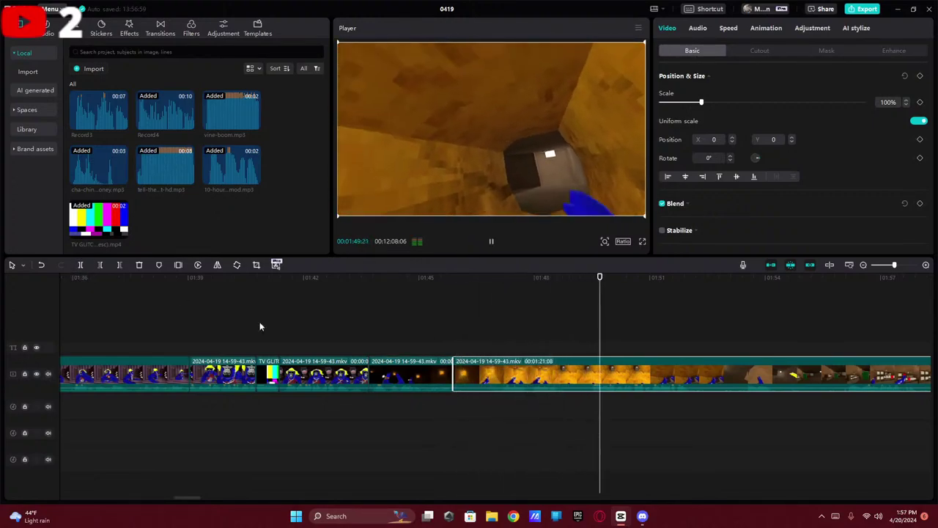
left_click(593, 348)
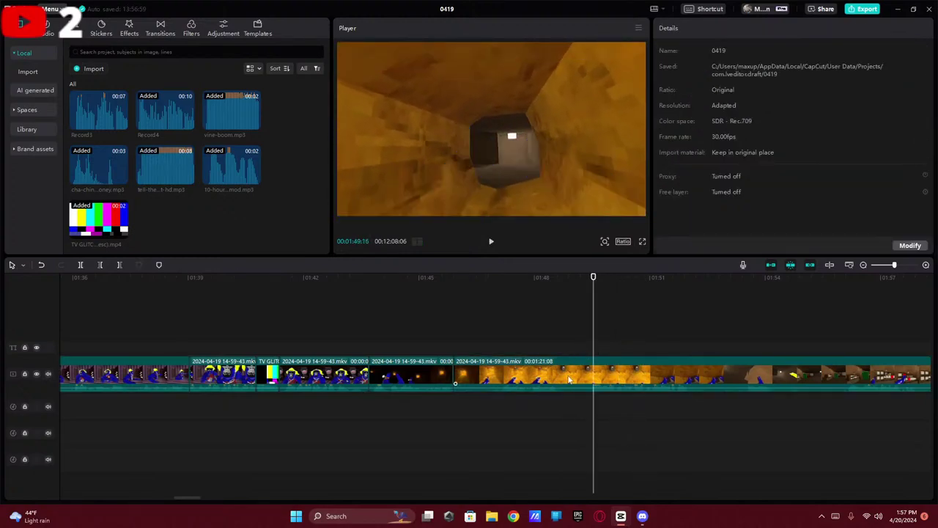
left_click(81, 265)
key("Delete")
- Play back the tunnel cut, split the remaining long clip at 00:01:49:01 and play on to 00:01:51:21
left_click(435, 347)
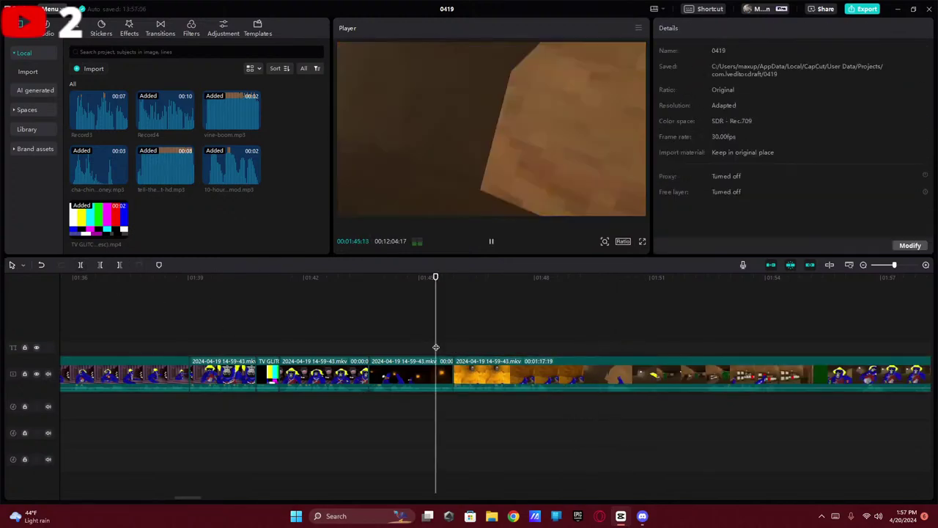
key("space")
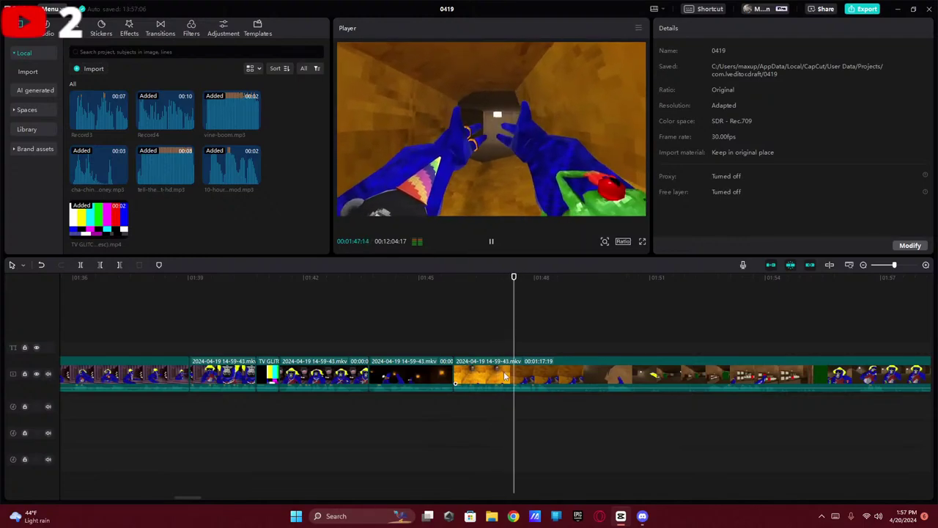
left_click(503, 371)
key("space")
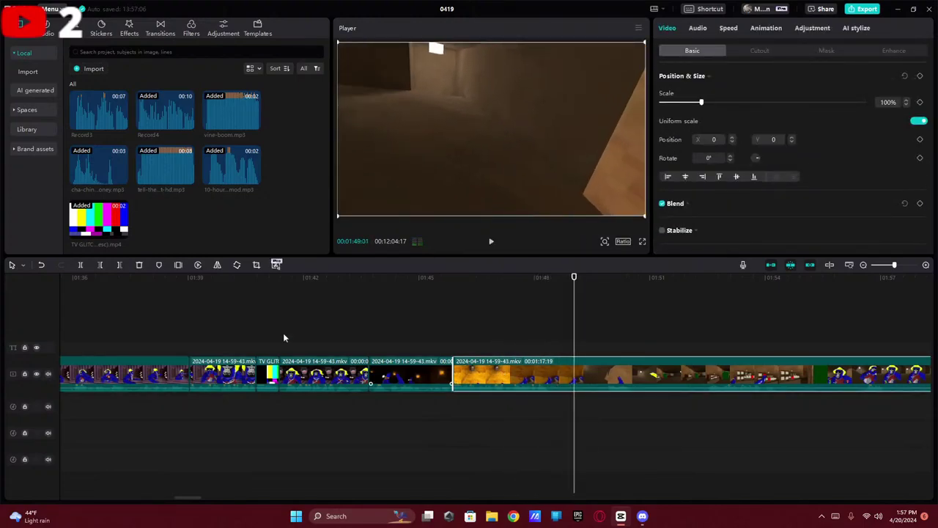
left_click(80, 264)
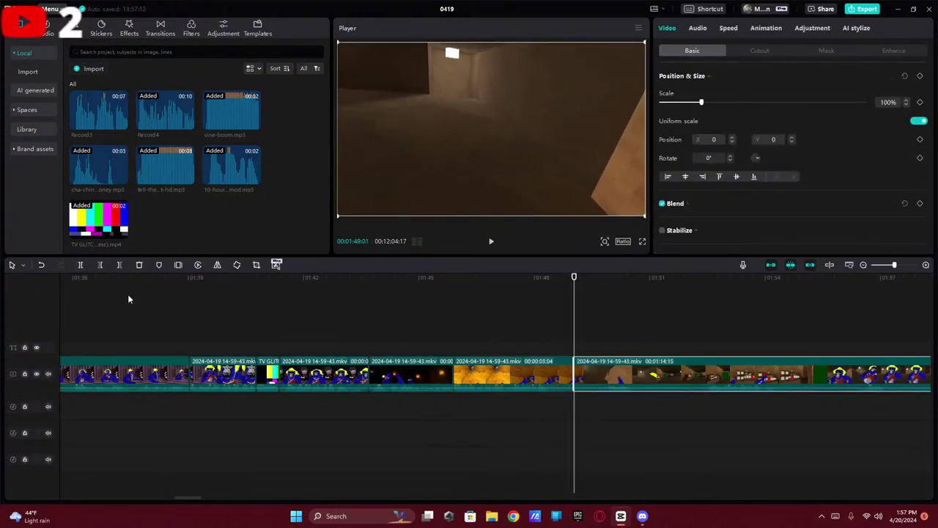
key("space")
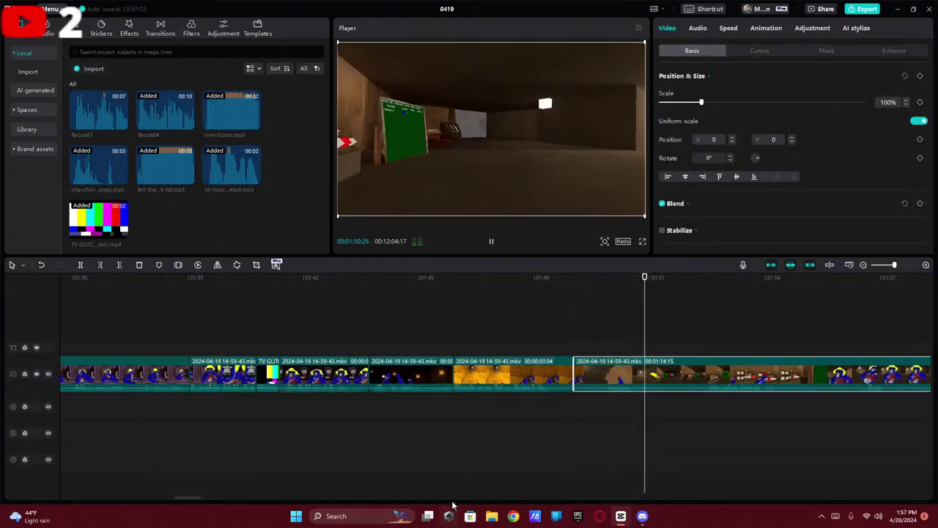
key("space")
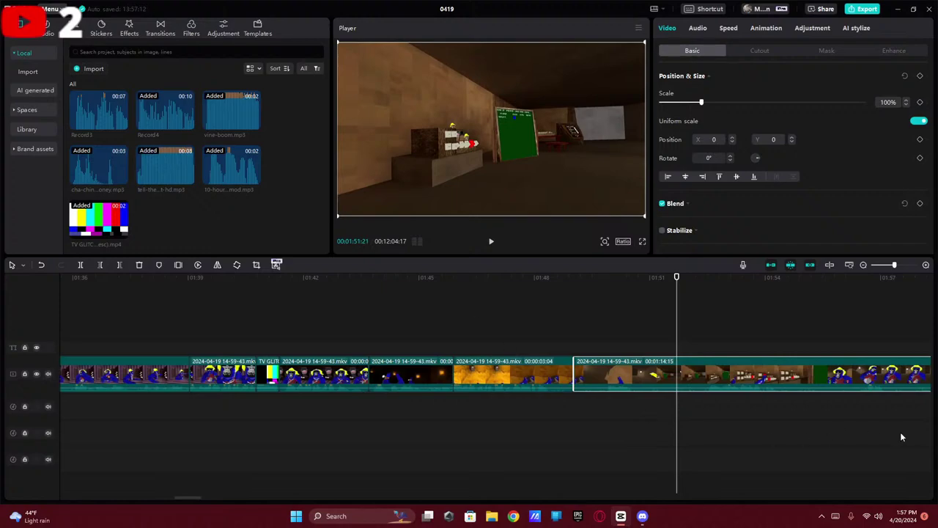
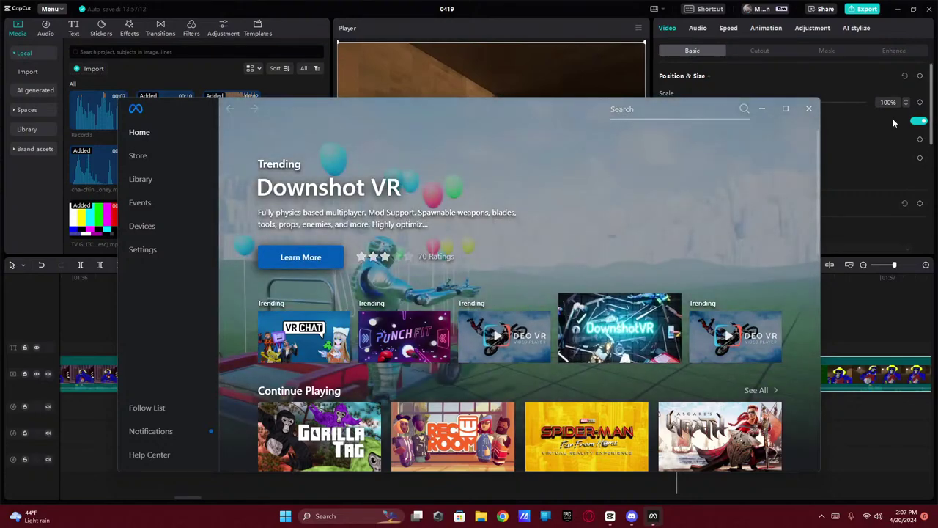
- Close the Meta app window and launch Adobe Photoshop 2024
left_click(808, 108)
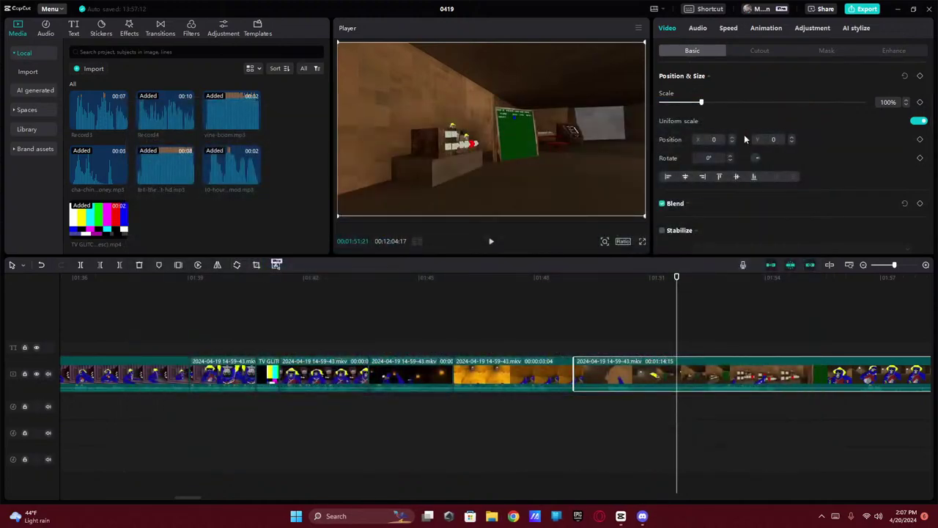
key("super")
type("photo")
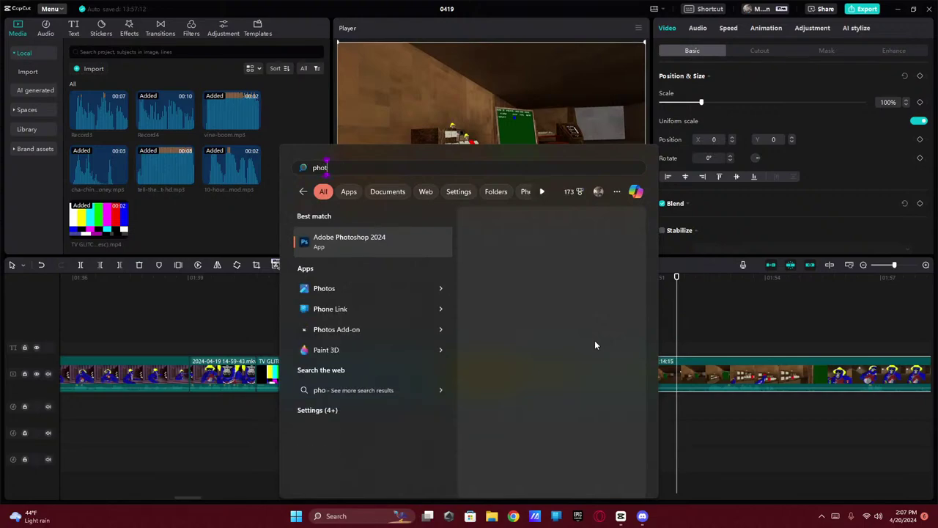
key("Return")
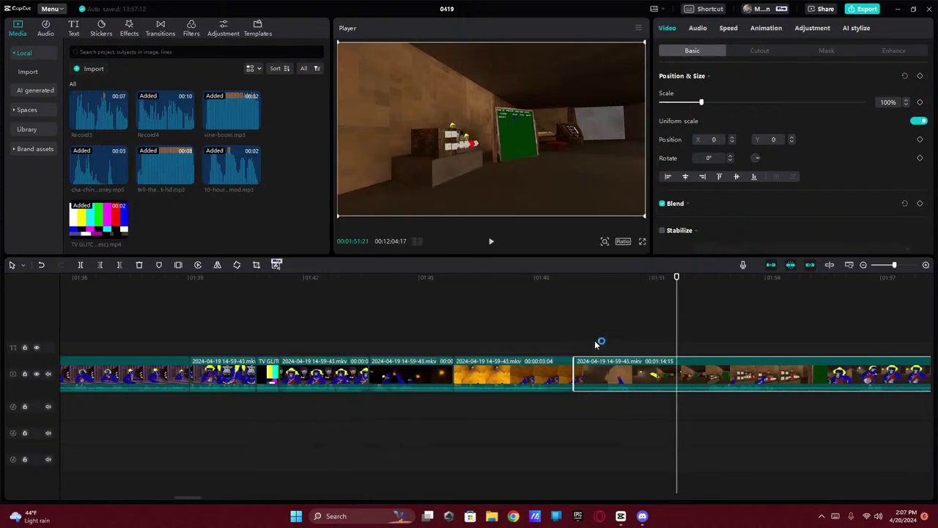
key("super")
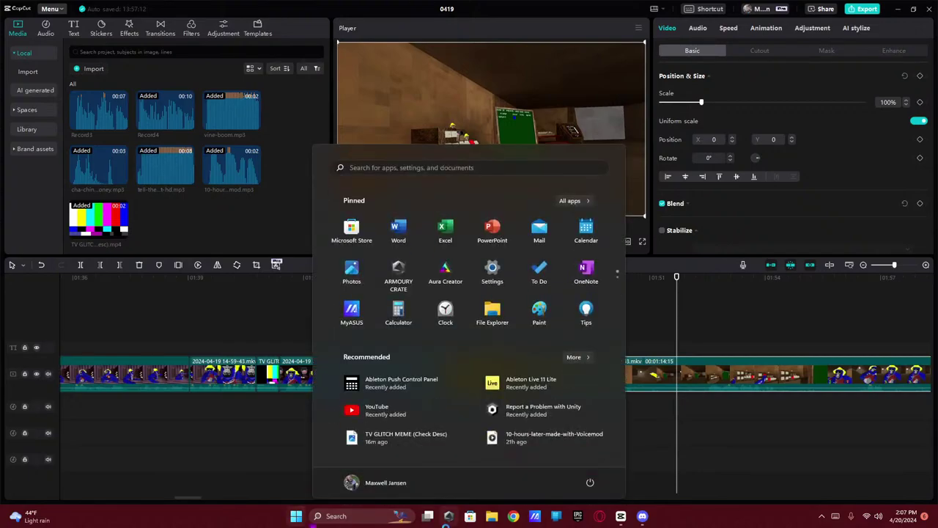
left_click(490, 516)
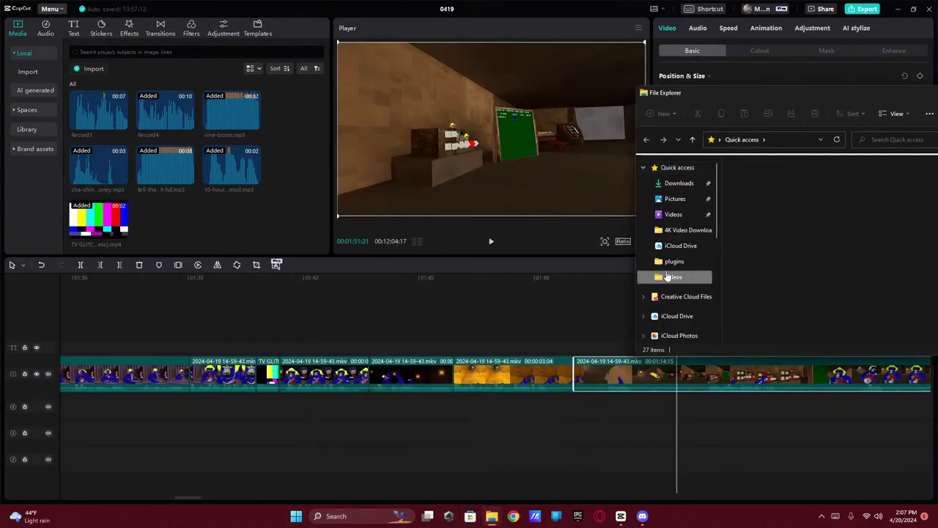
left_click(667, 276)
left_click_drag(722, 92, 452, 115)
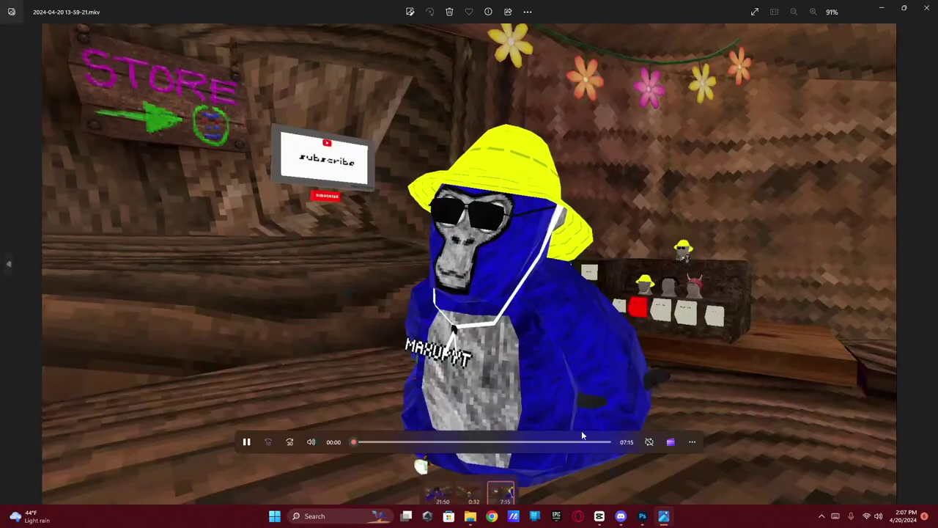
- Seek through the recording to the close-up of the gorilla raising its hand and pause at 04:21
left_click(583, 441)
left_click(517, 442)
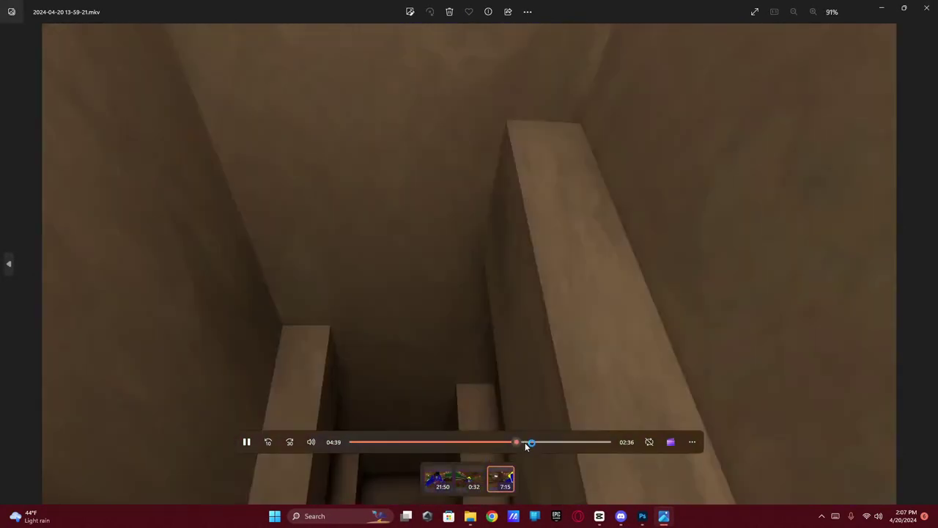
left_click(458, 444)
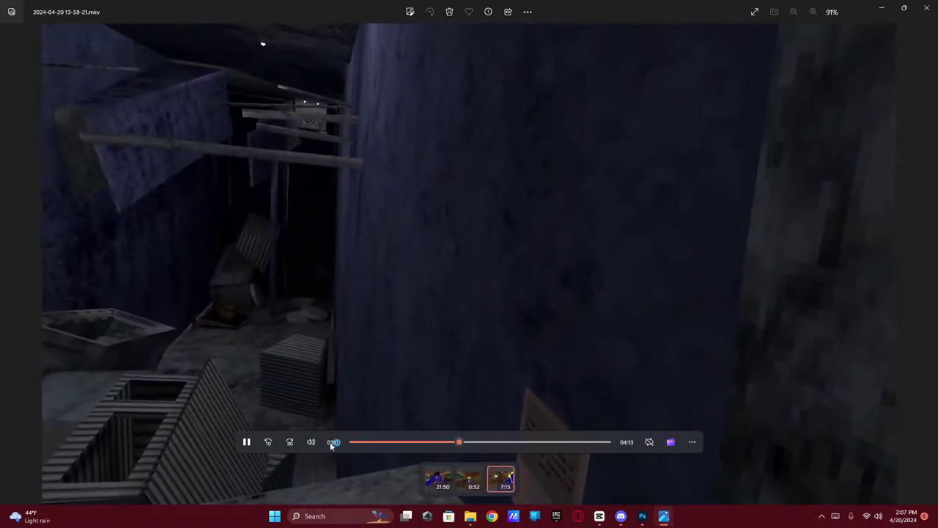
left_click(290, 442)
left_click(292, 442)
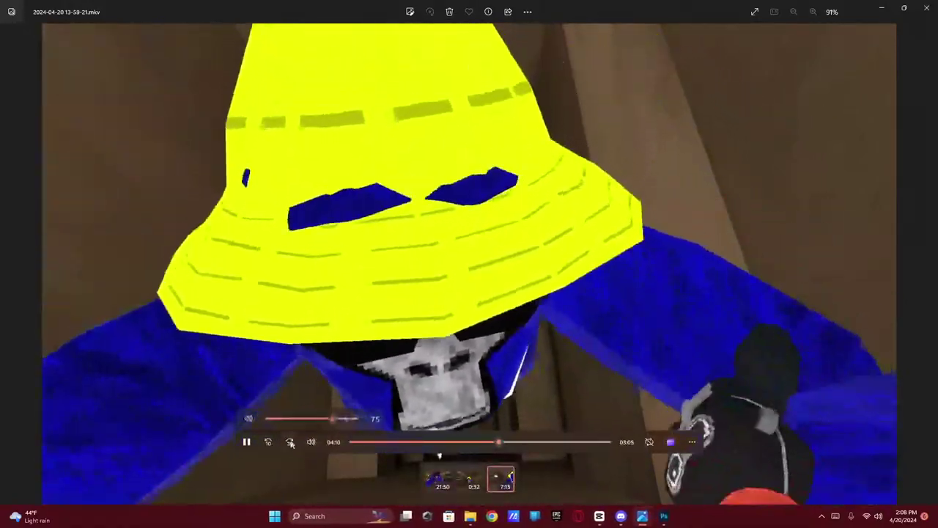
left_click(290, 442)
left_click(275, 442)
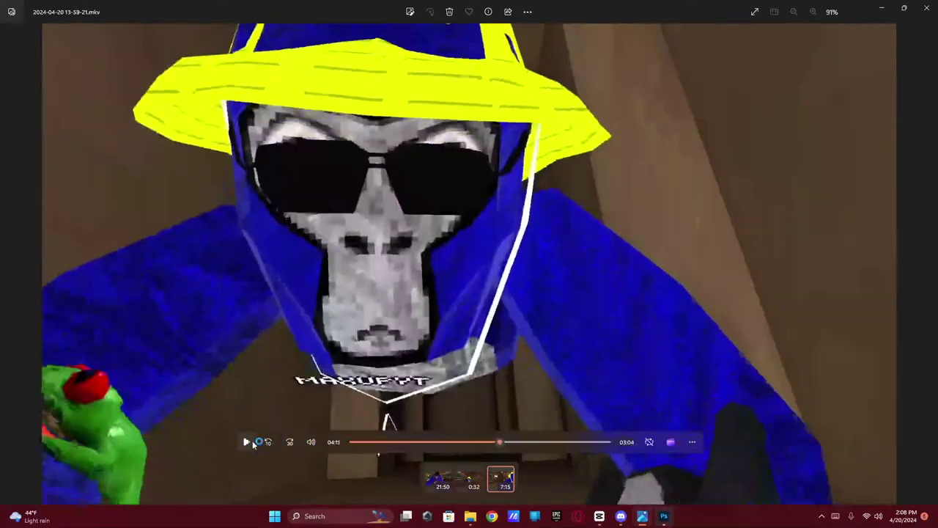
left_click(247, 442)
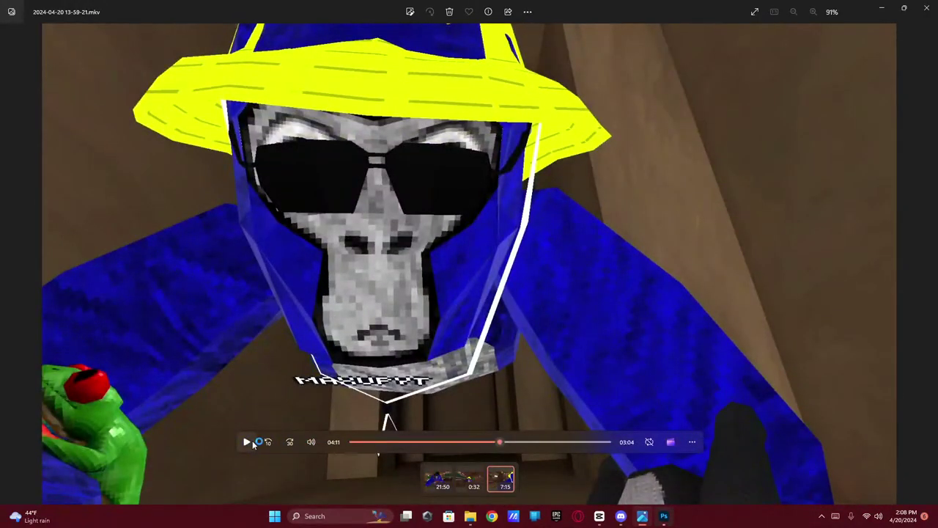
left_click(247, 442)
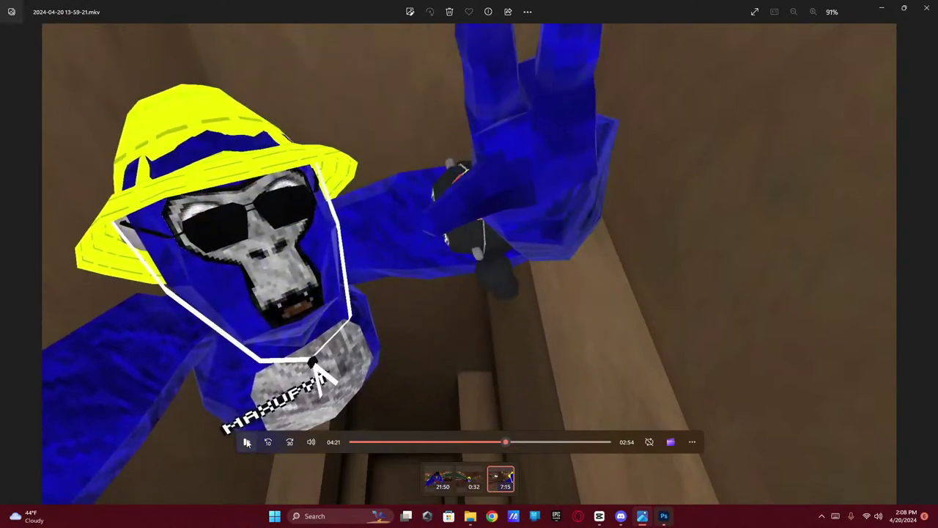
- View the recording full screen, save the current frame as frame.jpg in Downloads, and close the video
left_click(755, 12)
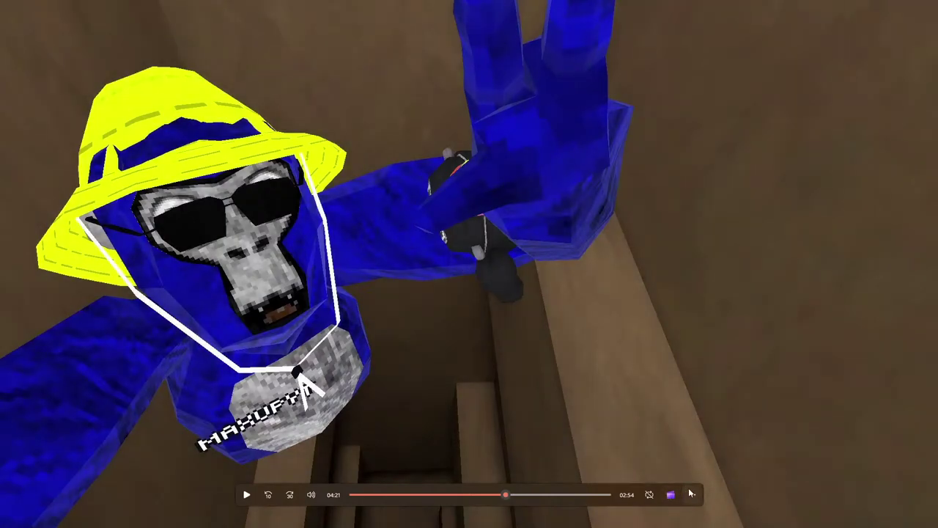
left_click(691, 493)
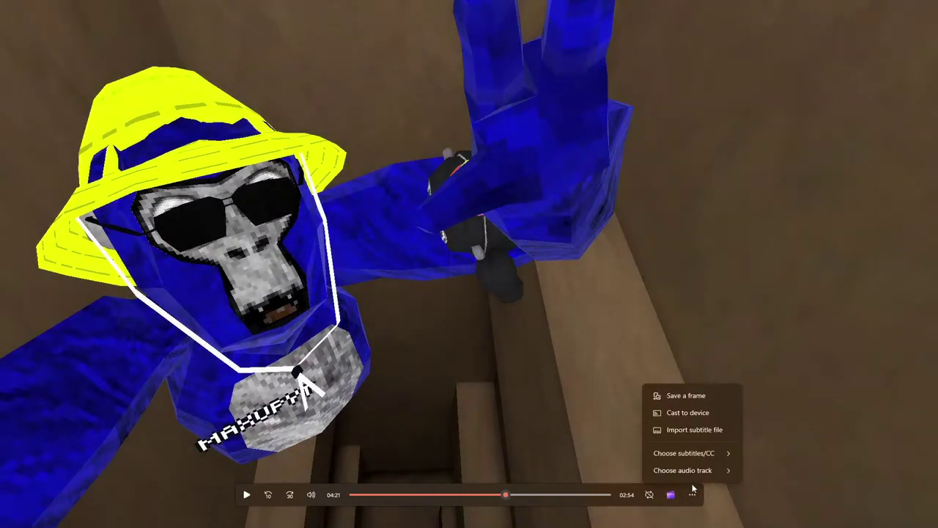
left_click(689, 395)
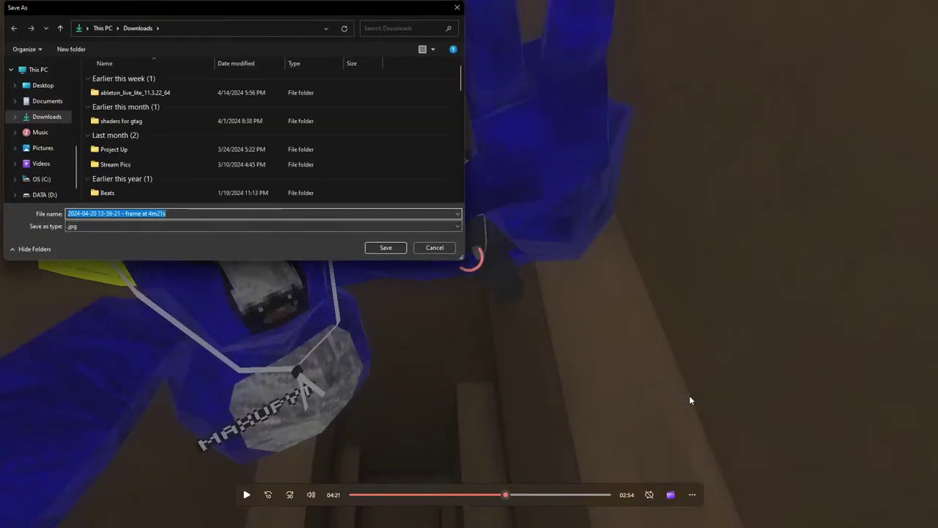
type("frame")
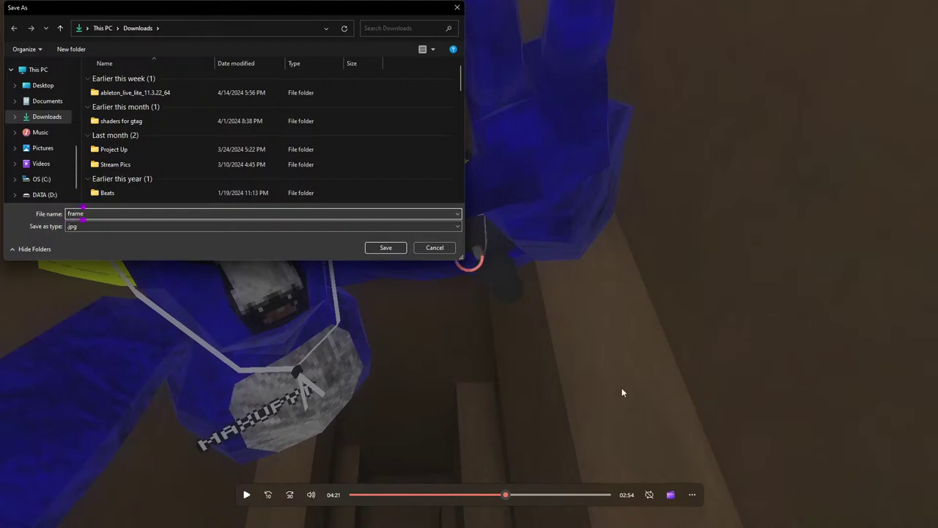
left_click(369, 244)
key("Escape")
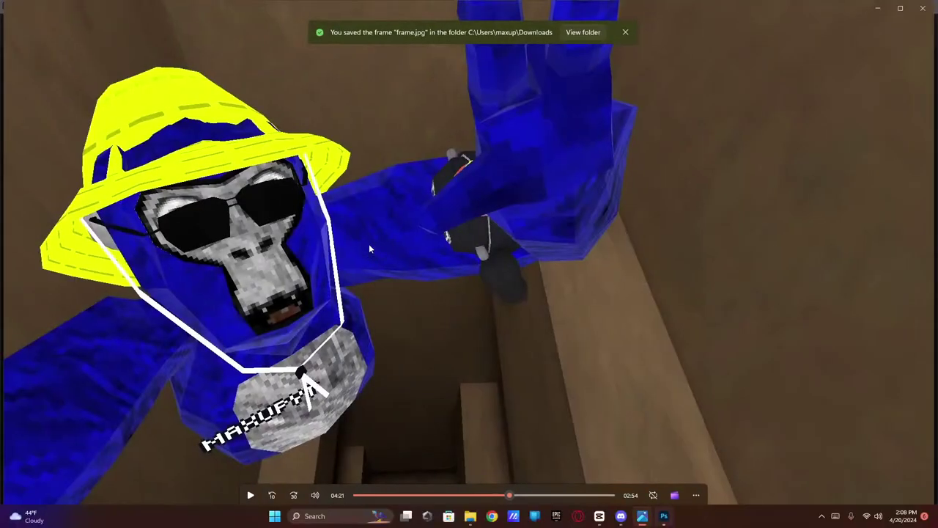
left_click(925, 7)
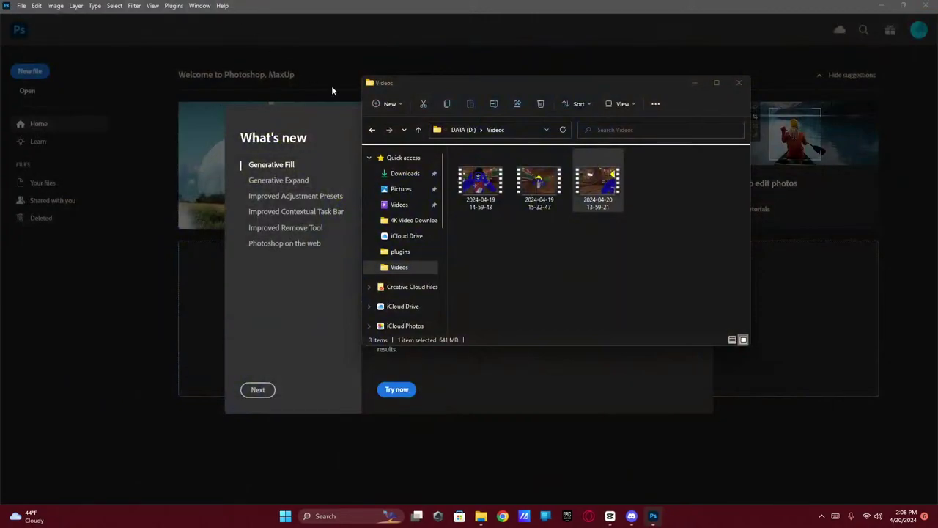
- Switch to Chrome, search for the Adobe background remover and open Adobe's free remove-background page
left_click(502, 516)
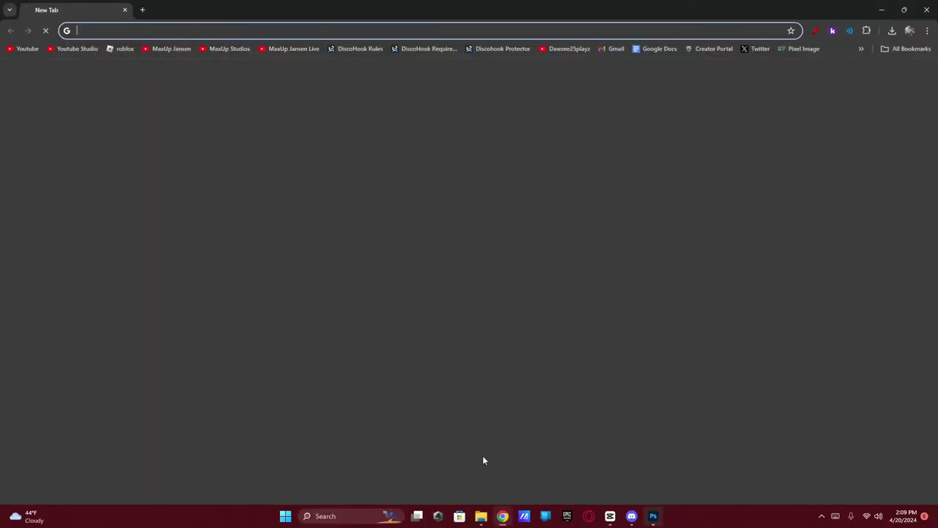
type("ado")
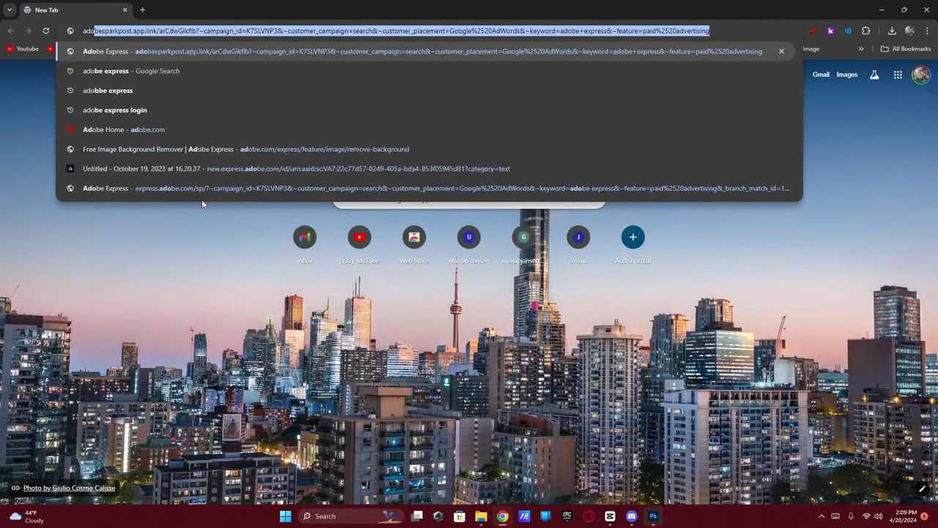
type("be naclgrpimd re,pver")
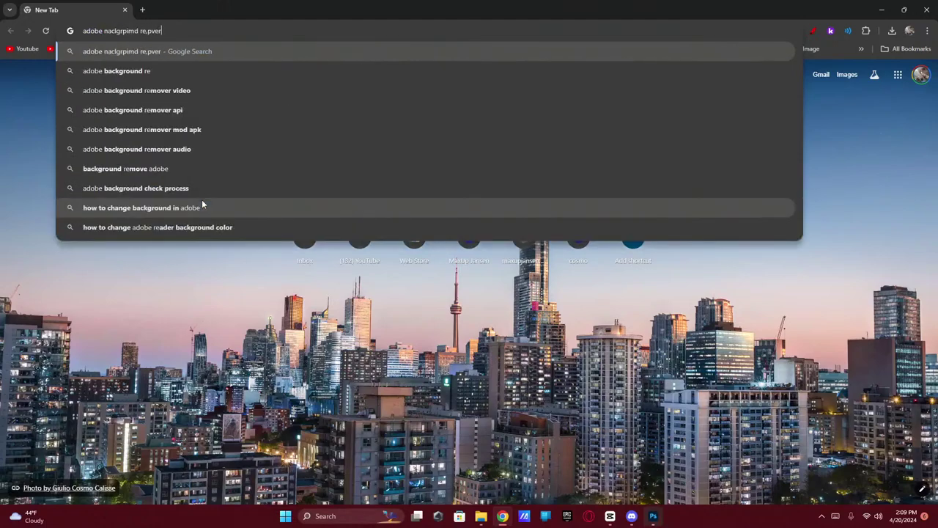
key("Return")
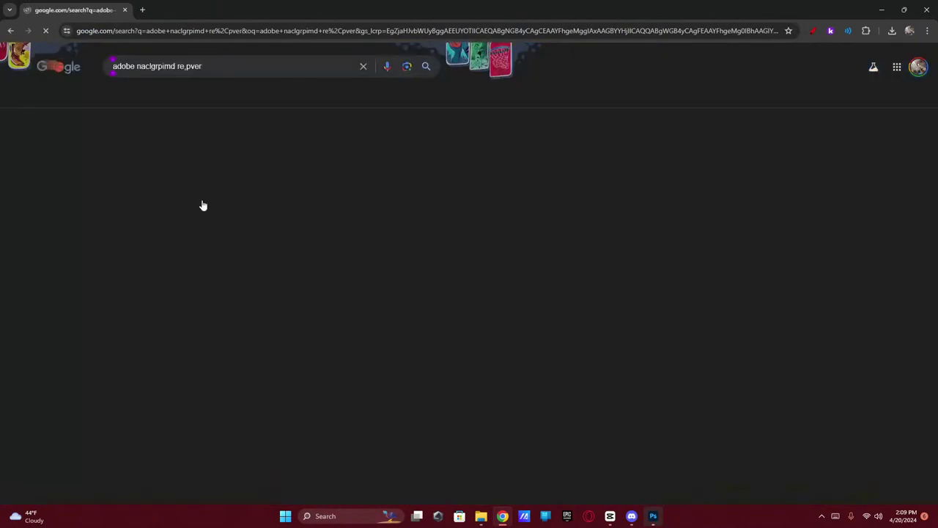
left_click(176, 226)
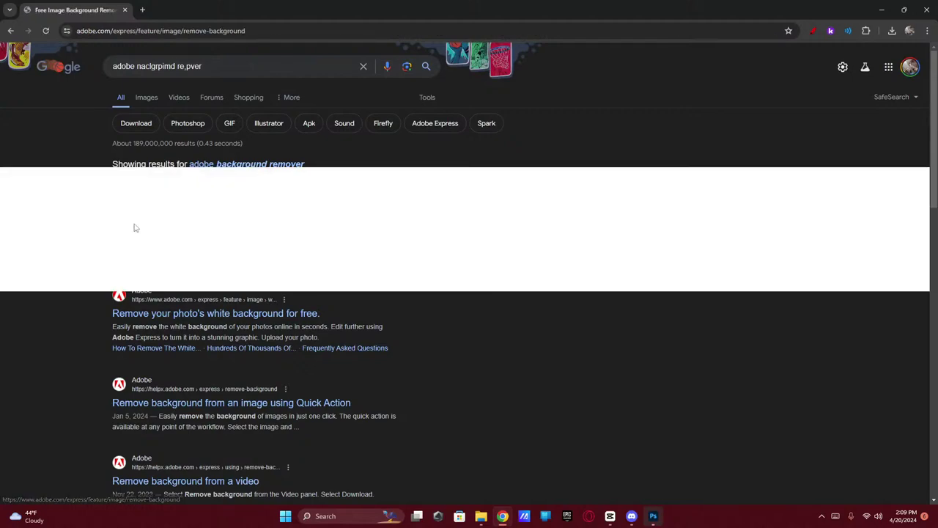
- Upload the saved frame for background removal and open the cutout in Adobe Express
left_click(529, 271)
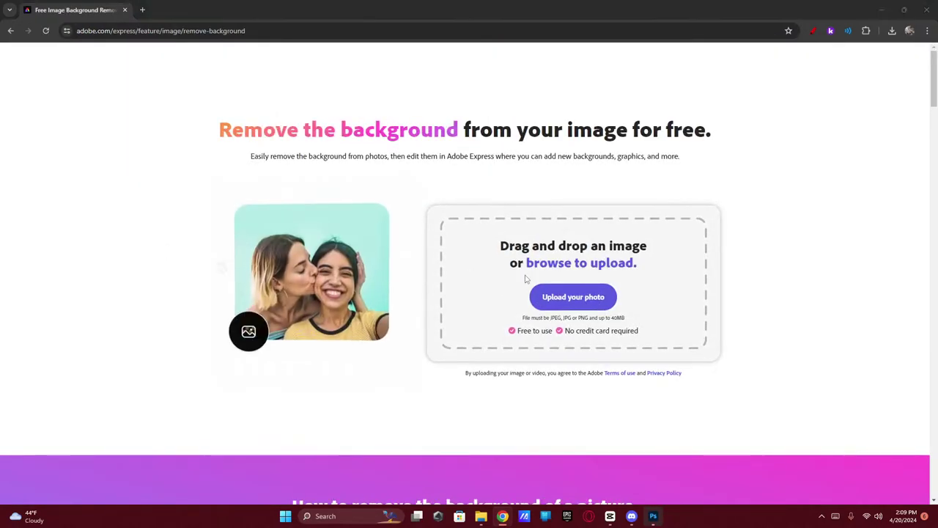
left_click(149, 94)
double_click(148, 93)
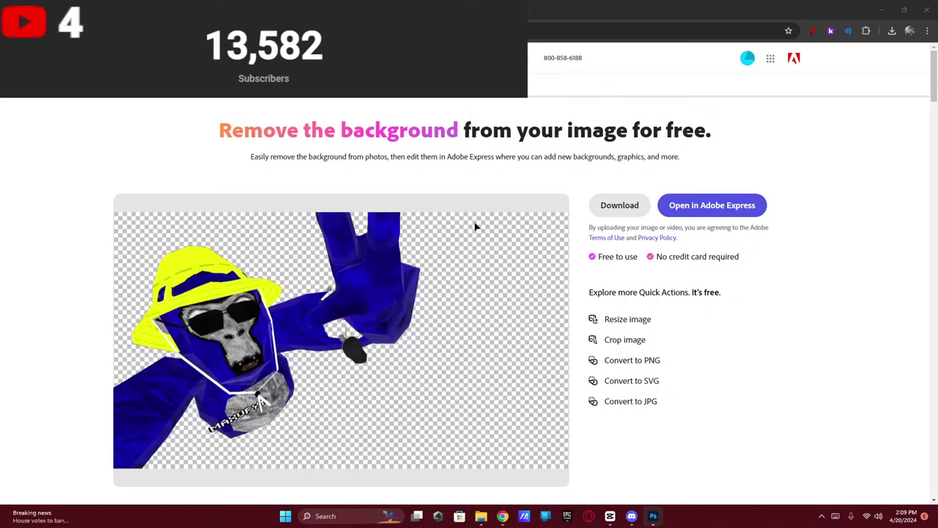
left_click(700, 210)
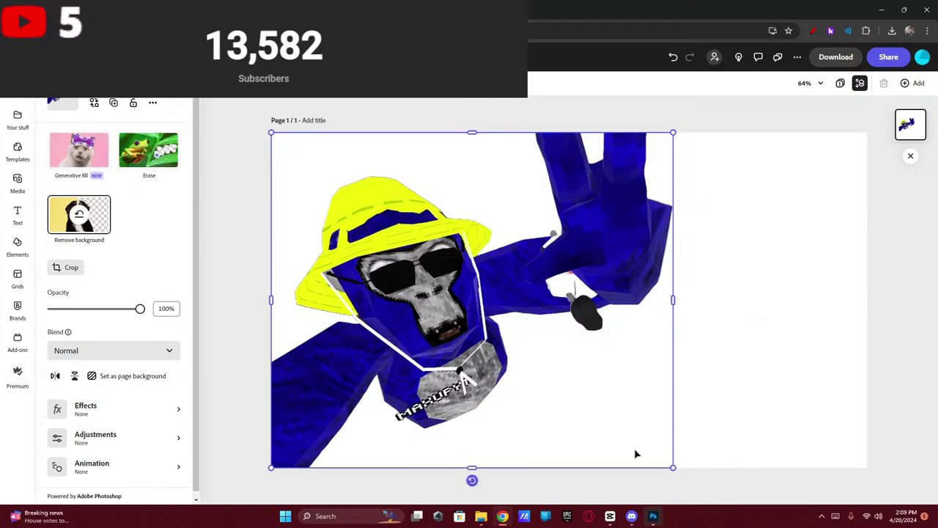
- Restore the missing dark areas around the gorilla's raised hand using the Quick selection brush at size 40, and apply the edit
left_click(162, 162)
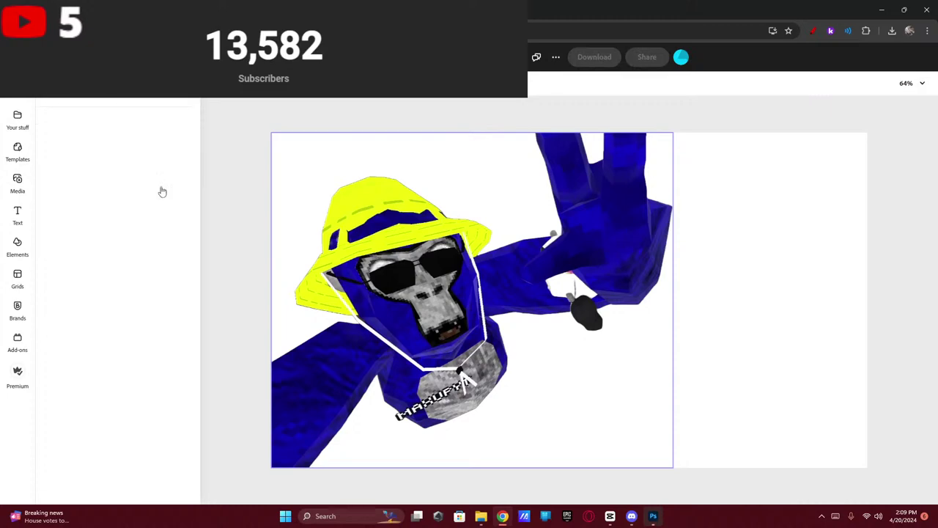
left_click(145, 133)
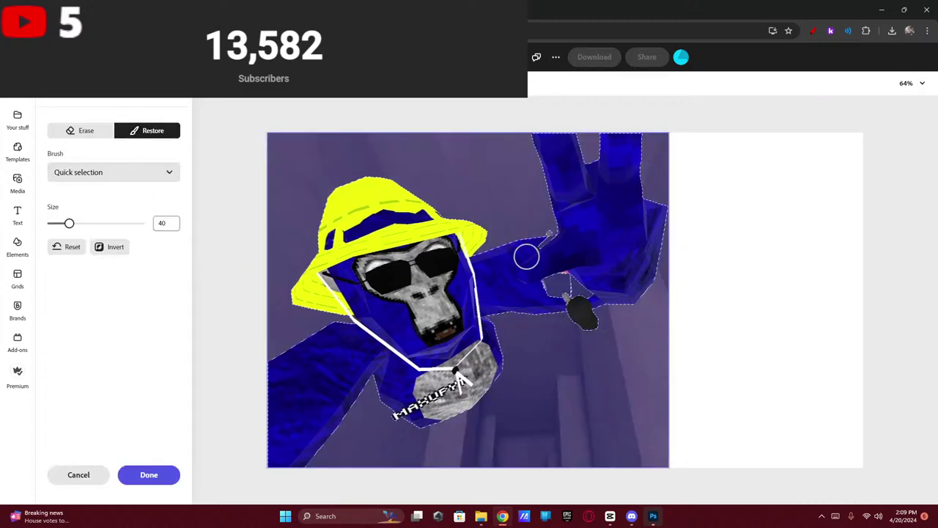
left_click(579, 278)
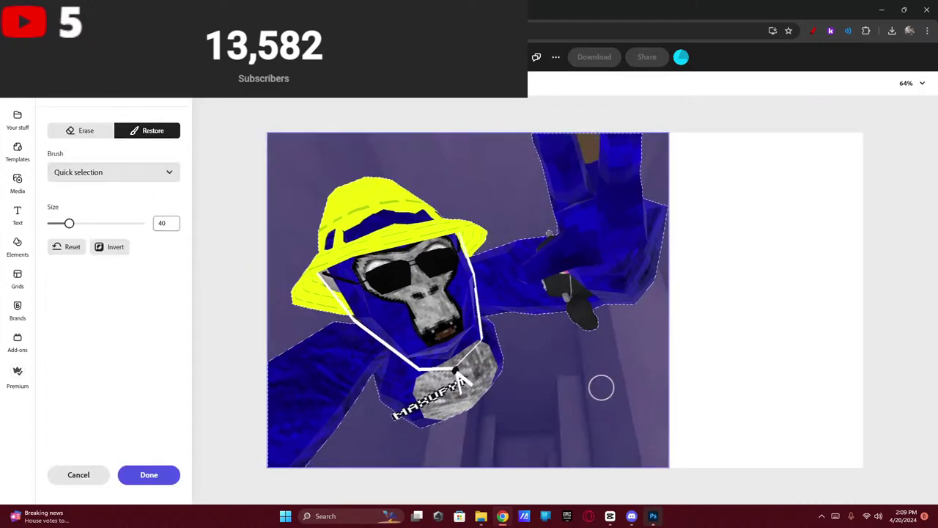
left_click(154, 476)
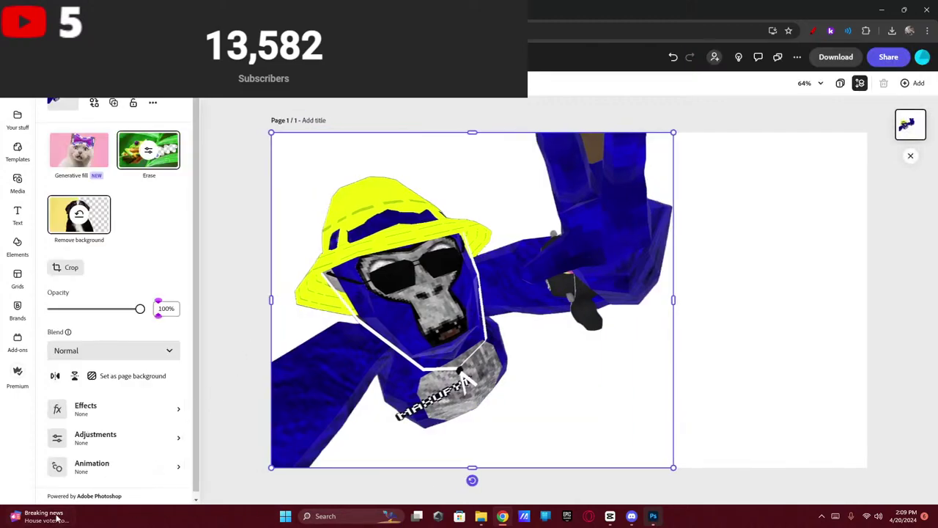
- Try to erase the brown patch between the raised fingers with the Quick selection brush, and undo the erasure
left_click(148, 150)
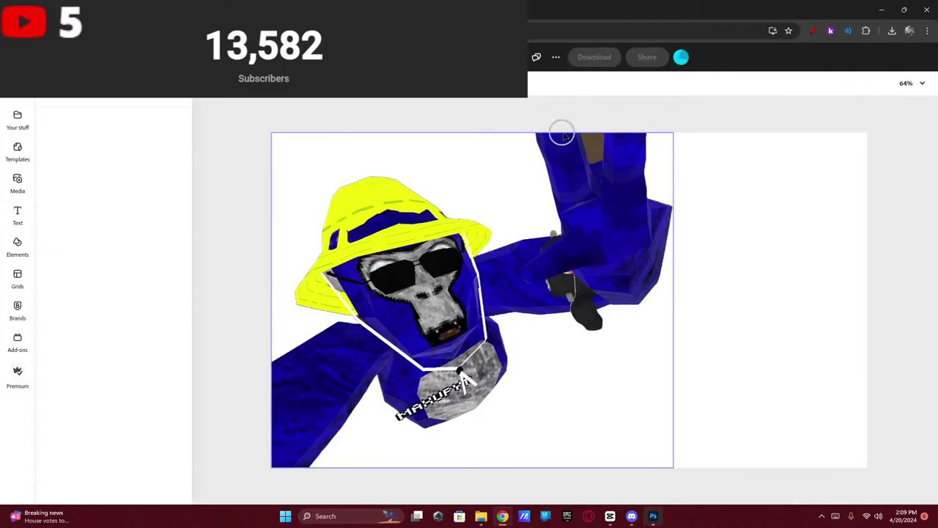
left_click(592, 147)
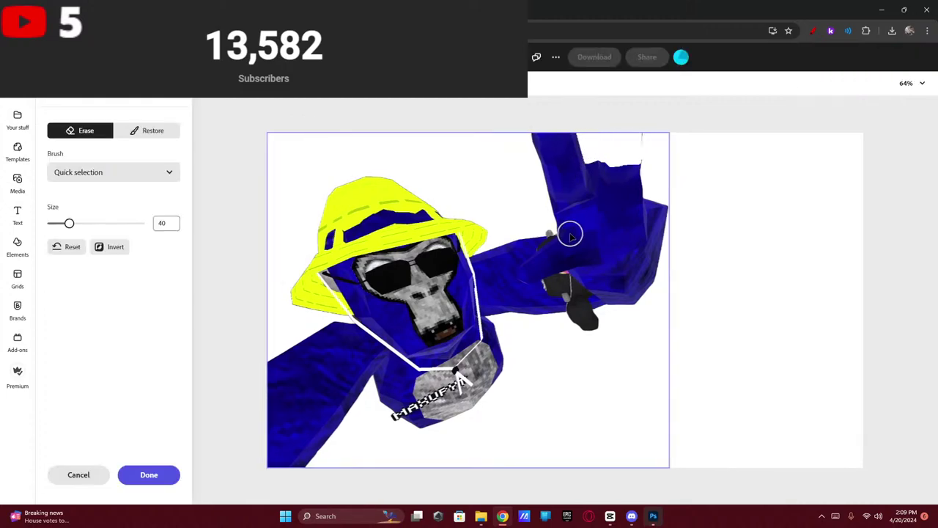
key("super+g")
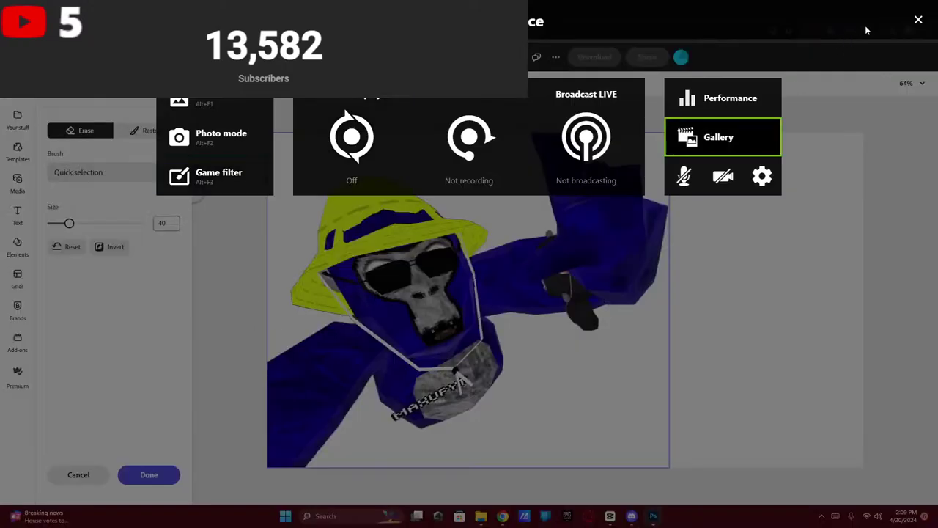
key("super+g")
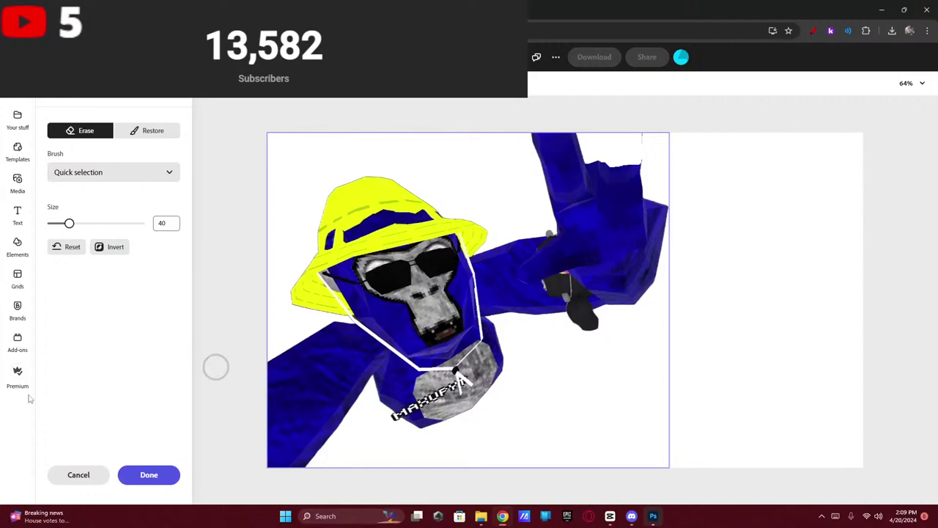
key("ctrl+z")
- Change the eraser to the Circle brush and set its size to 10 for the patch between the fingers
scroll(602, 143, "up", 3)
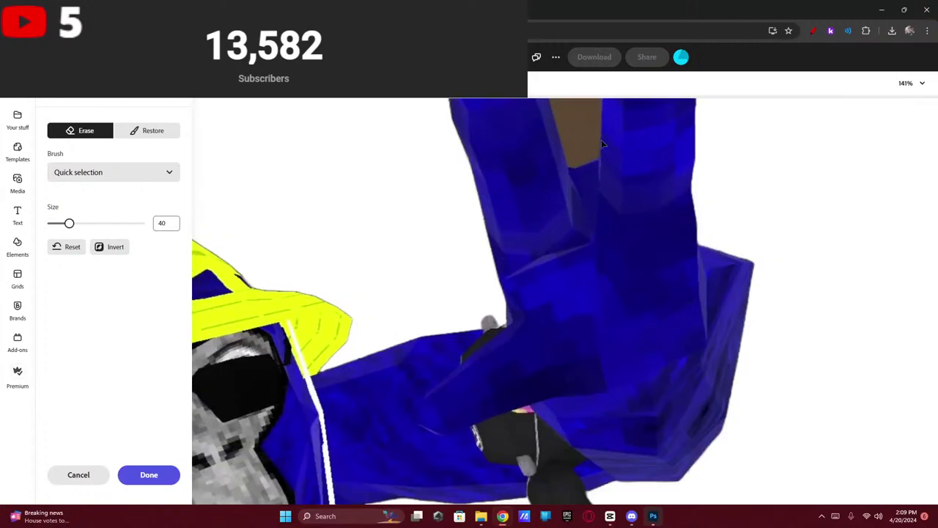
scroll(602, 143, "up", 1)
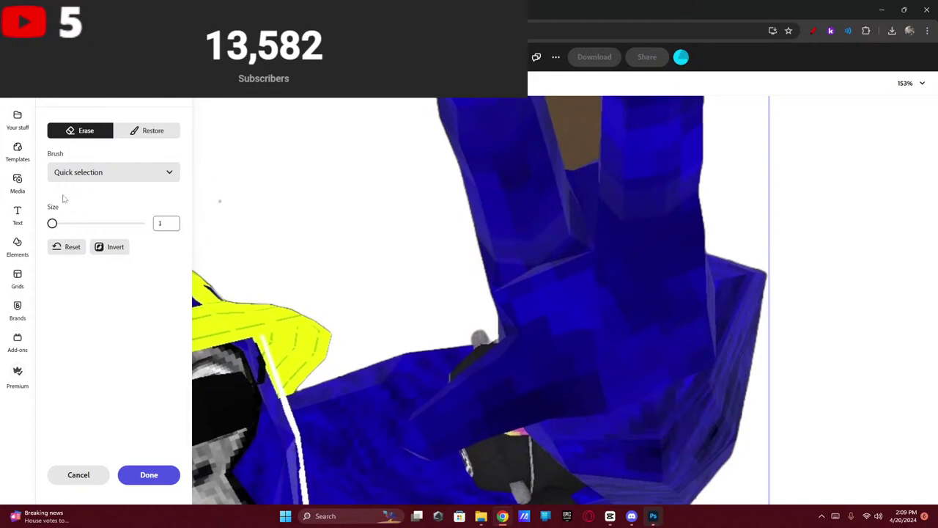
left_click(88, 172)
left_click(80, 222)
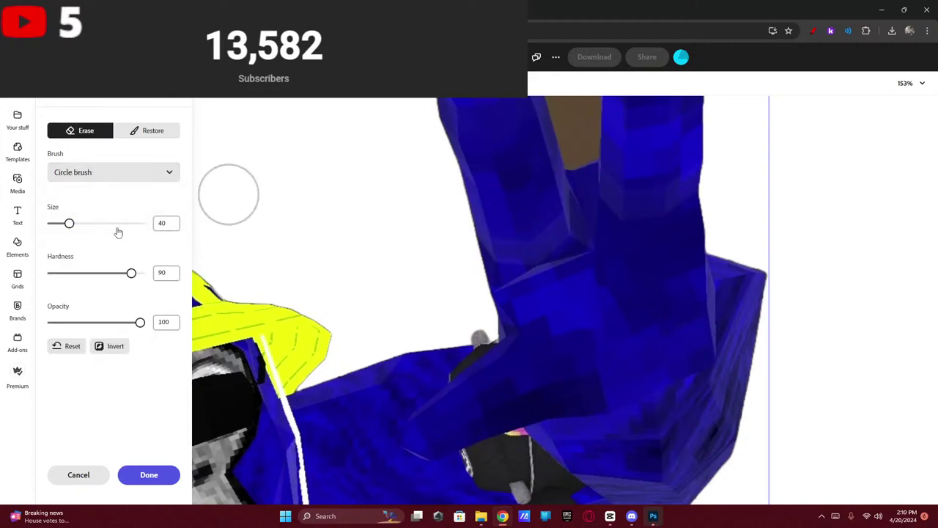
left_click(100, 171)
left_click(85, 356)
left_click_drag(69, 222, 50, 223)
left_click(159, 224)
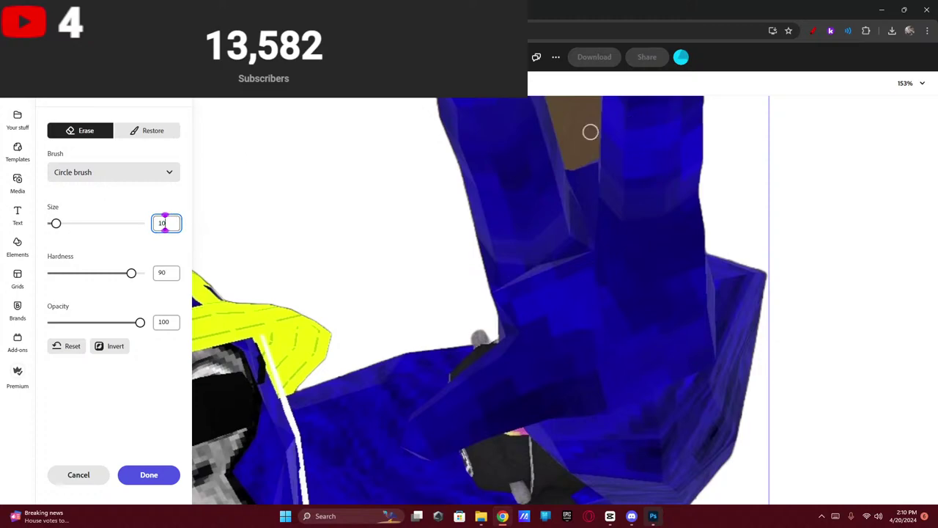
- Erase the brown patch between the gorilla's raised fingers with the size 10 Circle brush, and apply the edit
mouse_move(590, 132)
left_mouse_down()
mouse_move(584, 147)
mouse_move(593, 140)
mouse_move(591, 103)
mouse_move(594, 113)
mouse_move(562, 100)
mouse_move(557, 123)
mouse_move(573, 167)
mouse_move(579, 138)
mouse_move(572, 139)
mouse_move(567, 104)
mouse_move(566, 185)
left_mouse_up()
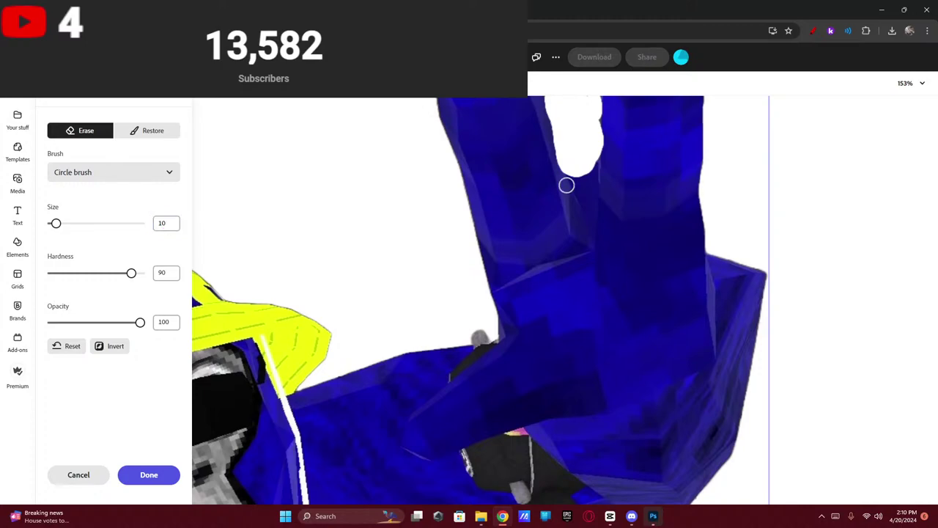
scroll(566, 186, "down", 5)
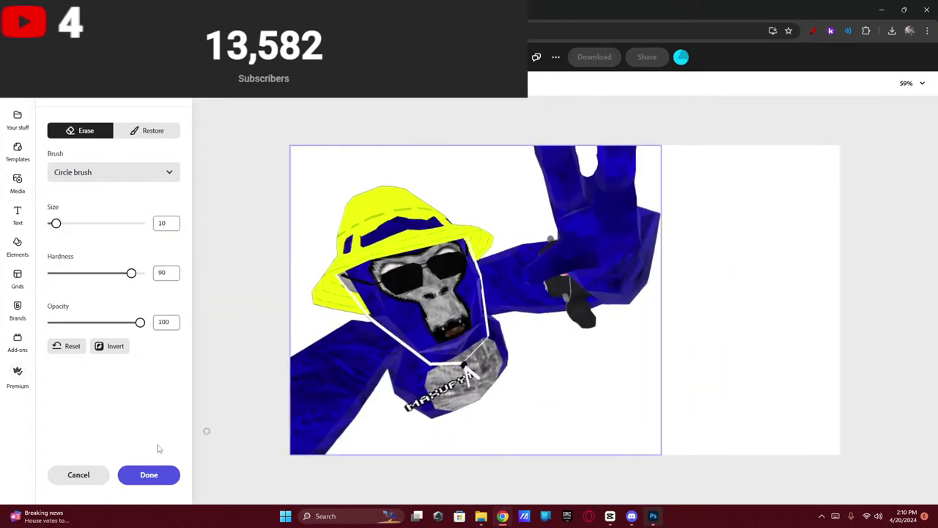
left_click(146, 474)
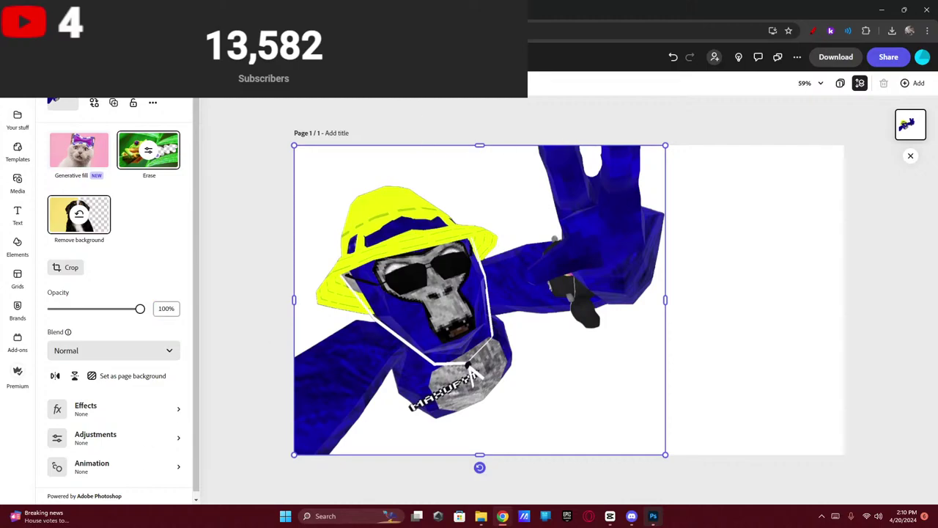
- Make the page background transparent and download the gorilla cutout as a transparent PNG
left_click(362, 156)
left_click(271, 210)
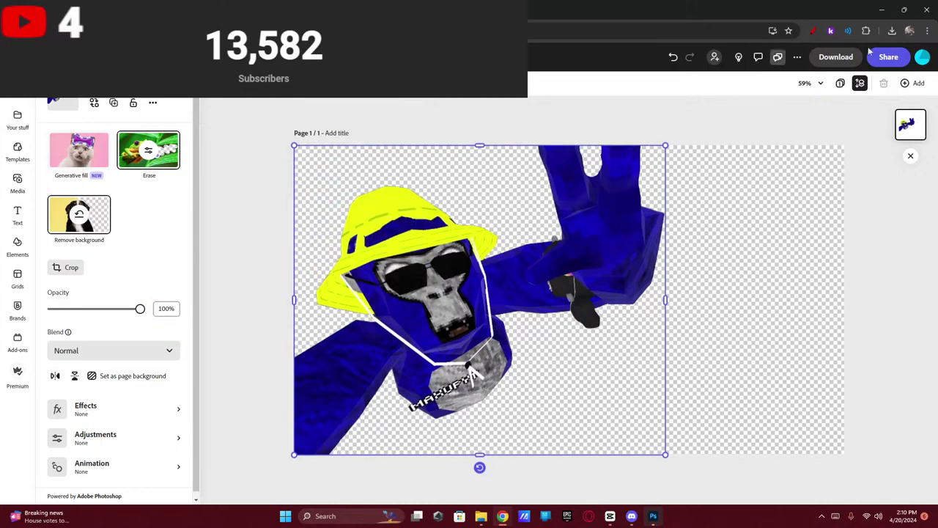
left_click(836, 56)
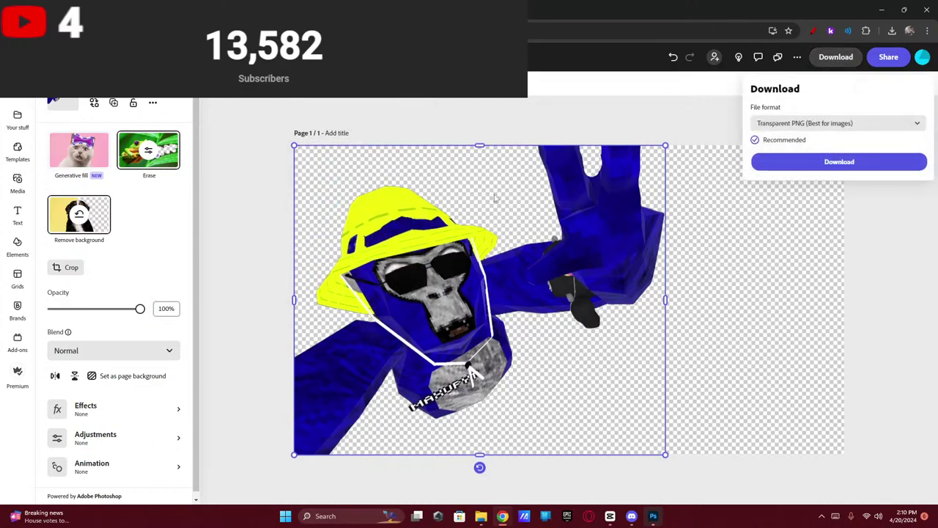
left_click(795, 161)
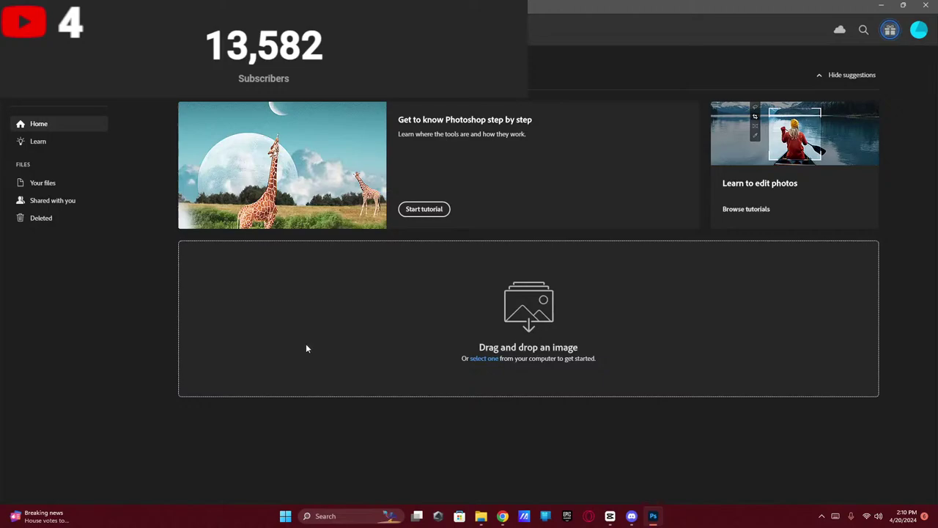
- Switch to Photoshop and open the settings for a new document
left_click(181, 382)
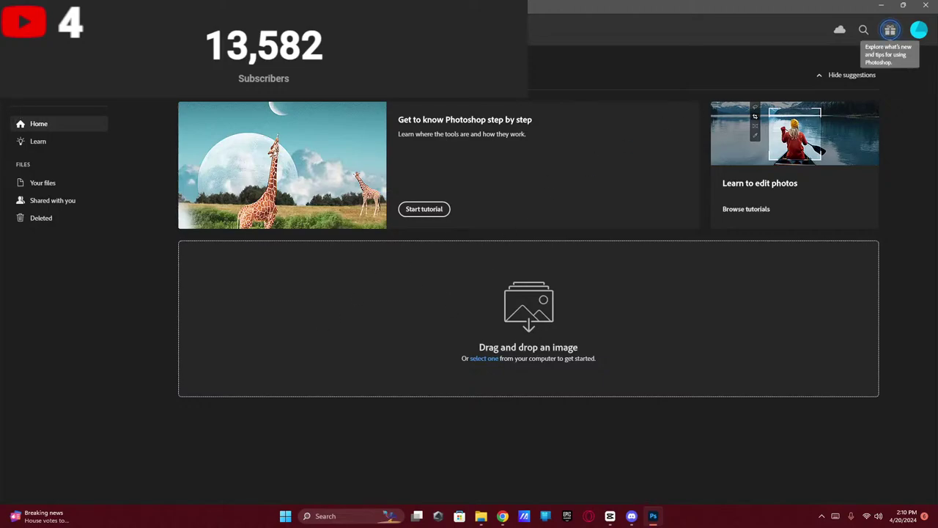
key("ctrl+n")
- Close the open Discord, Chrome and CapCut windows, including the CapCut home window
left_click(631, 516)
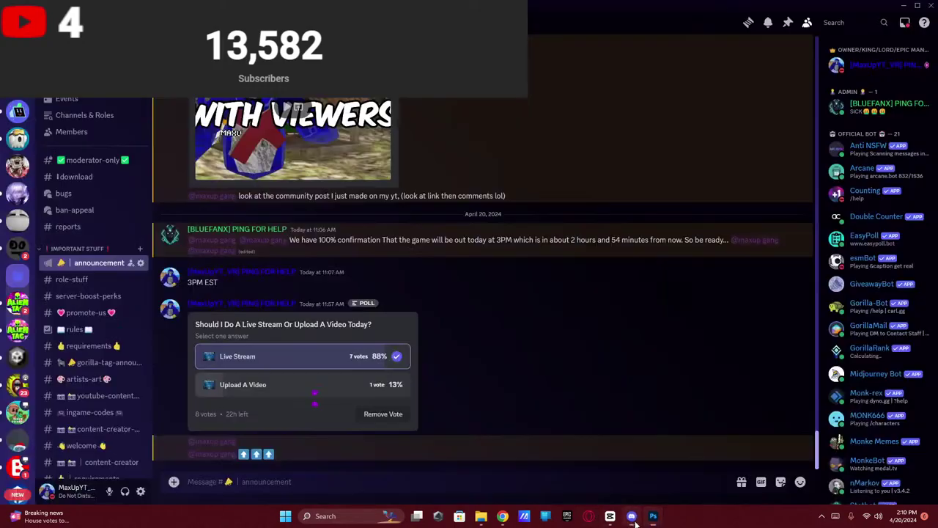
key("alt+F4")
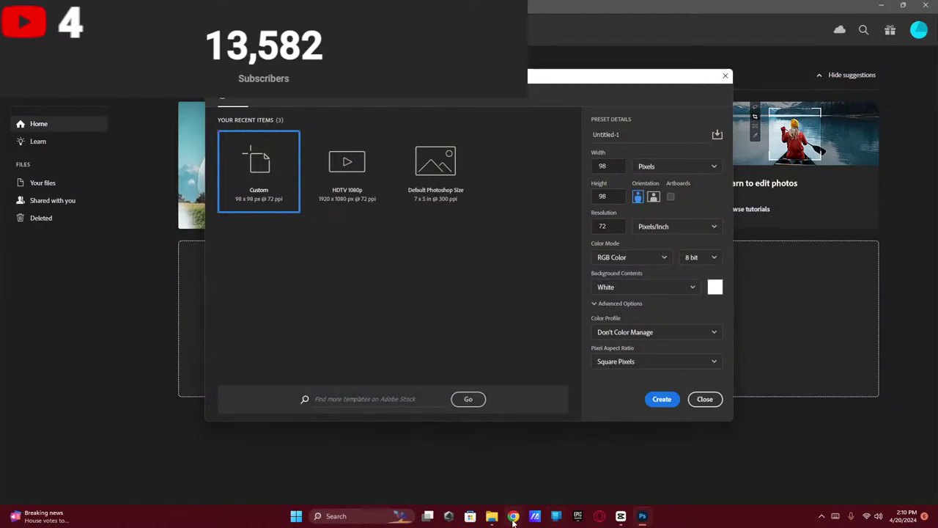
mouse_move(523, 436)
mouse_move(512, 516)
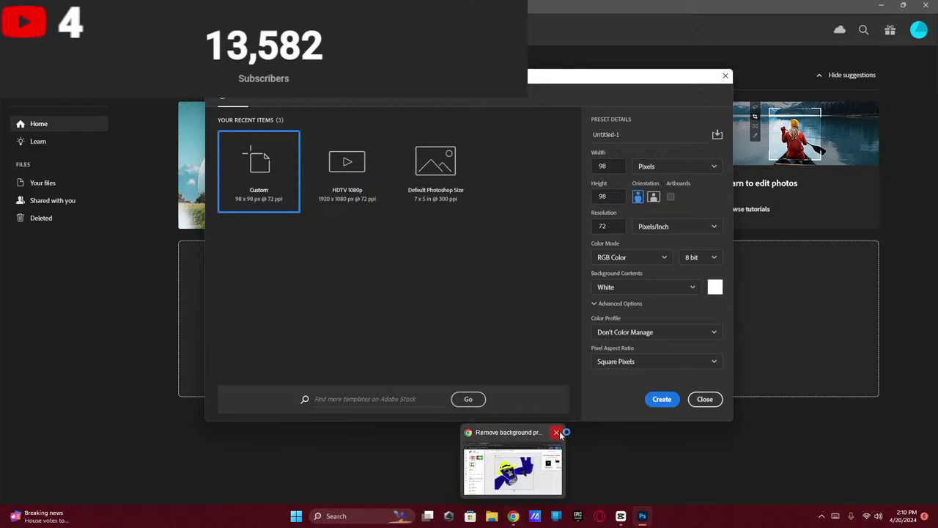
mouse_move(620, 516)
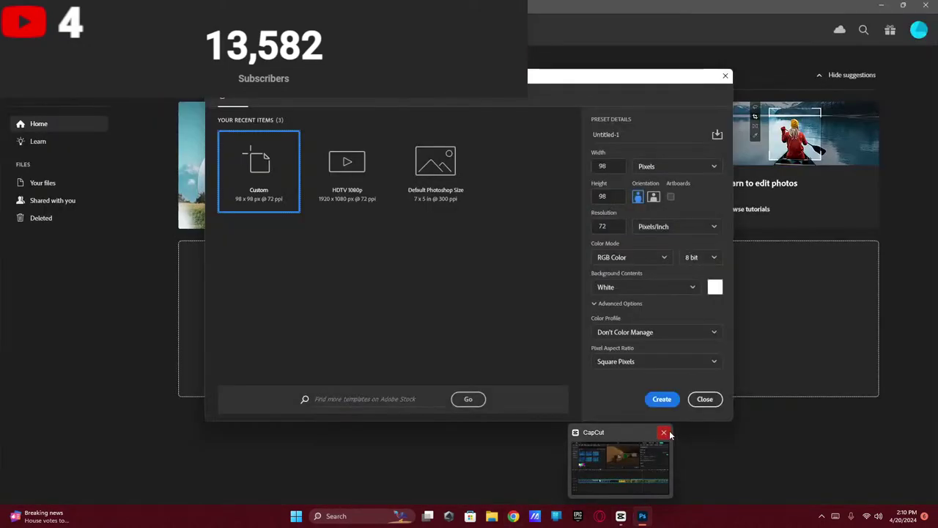
left_click(660, 454)
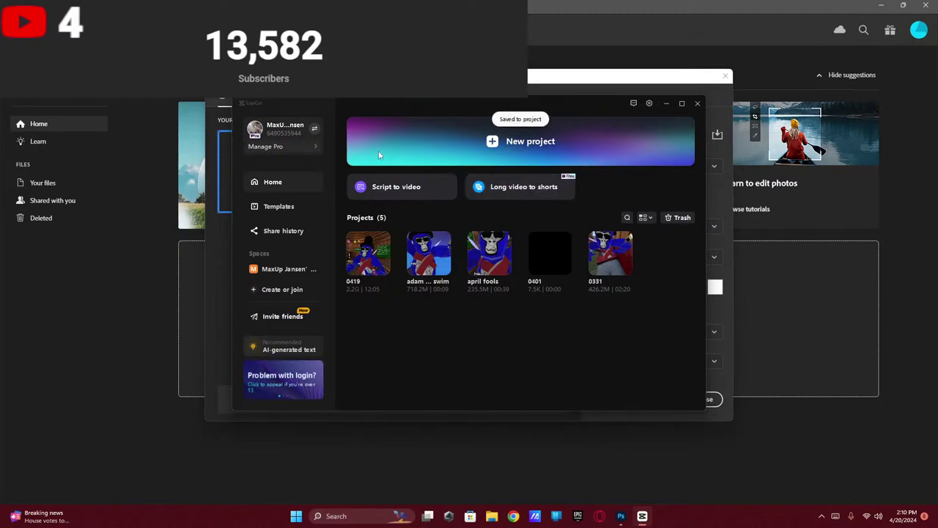
left_click(697, 103)
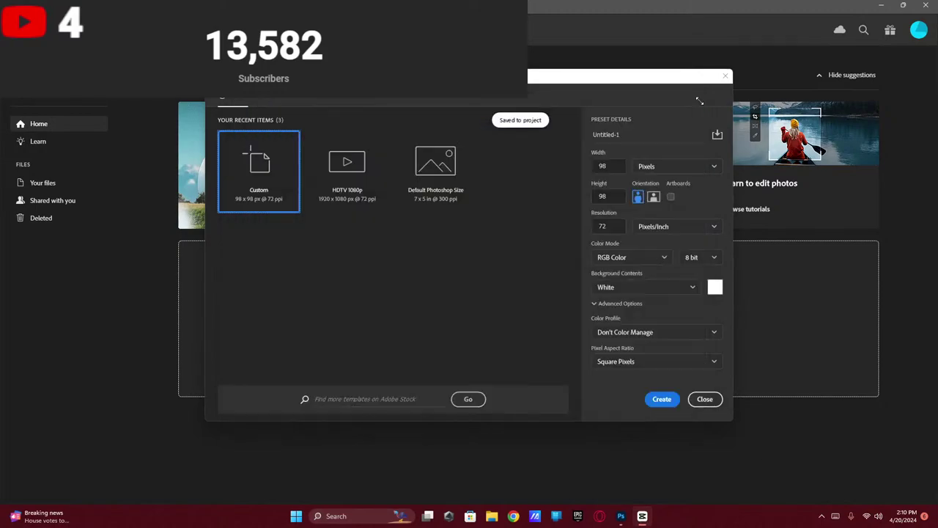
- Create a document from the HDTV 1080p preset and place the Remove background project PNG from Downloads in it
left_click(340, 172)
left_click(662, 399)
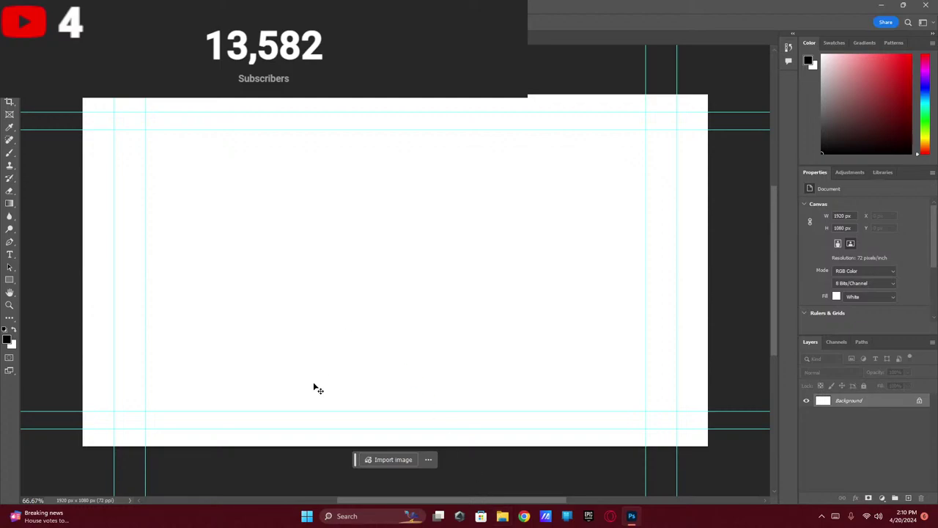
left_click(503, 517)
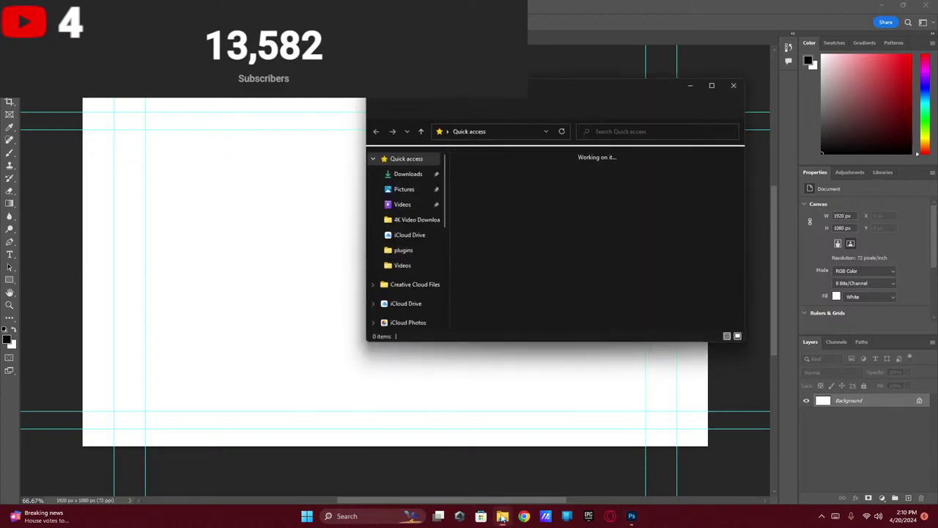
left_click(404, 172)
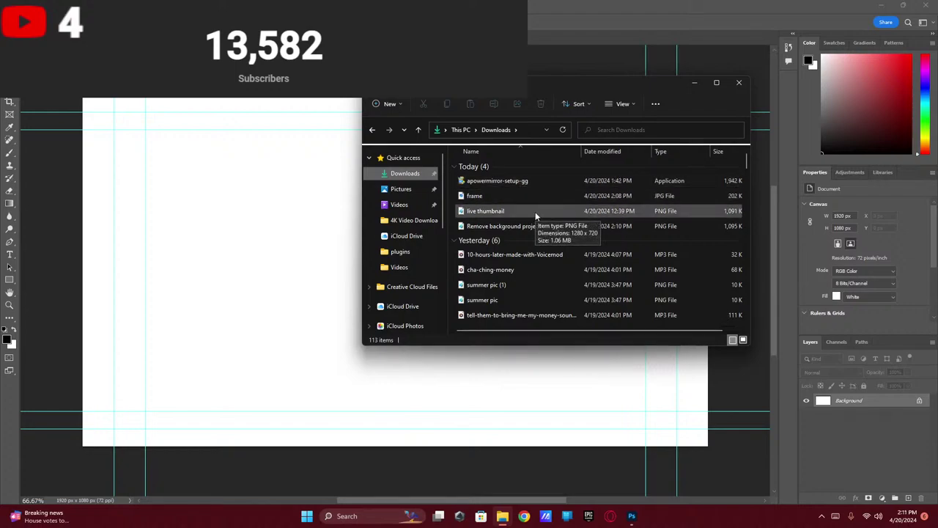
left_click_drag(534, 231, 293, 247)
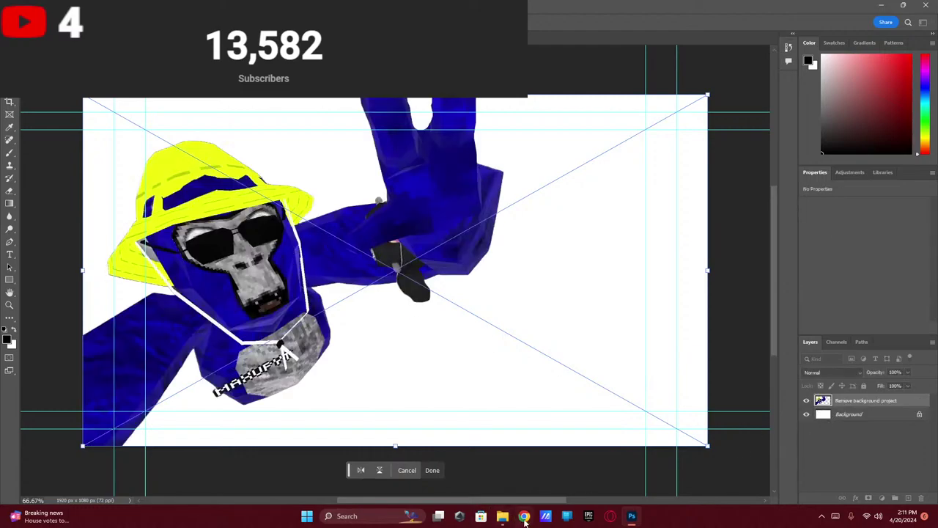
key("super")
type("video")
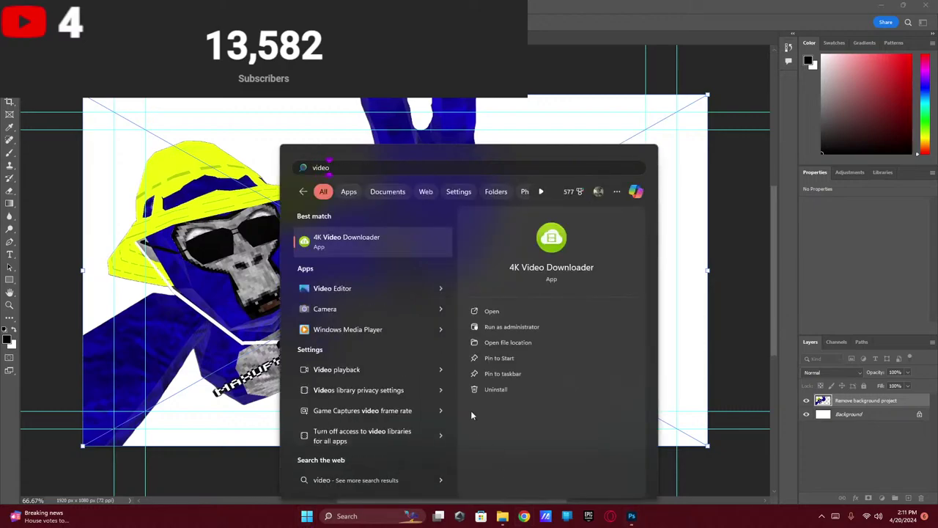
key("BackSpace")
key("BackSpace")
key("BackSpace")
key("BackSpace")
key("BackSpace")
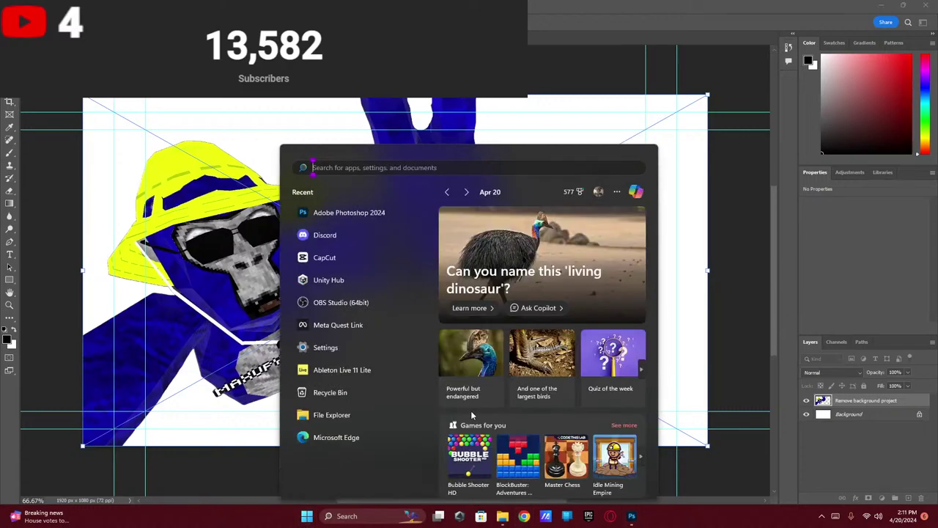
- Open the Adobe Express free image background remover page in Chrome
key("super+e")
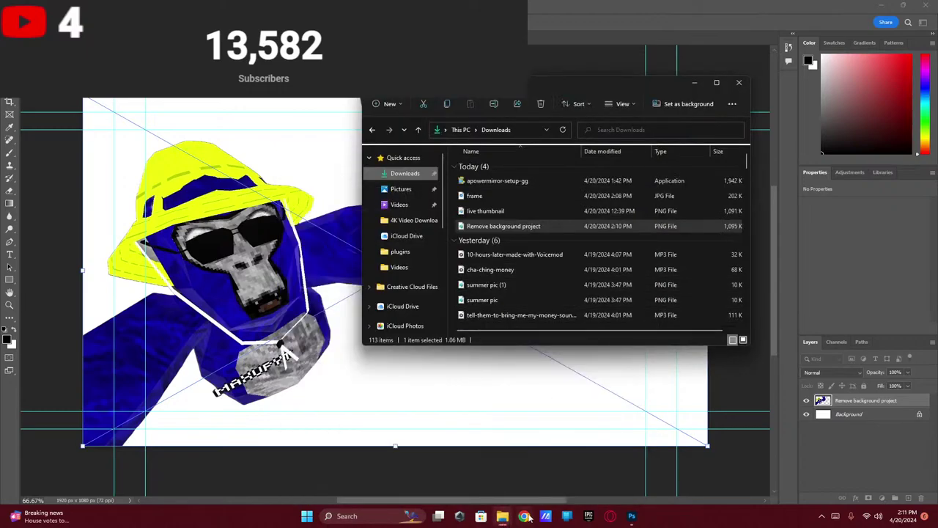
left_click(525, 515)
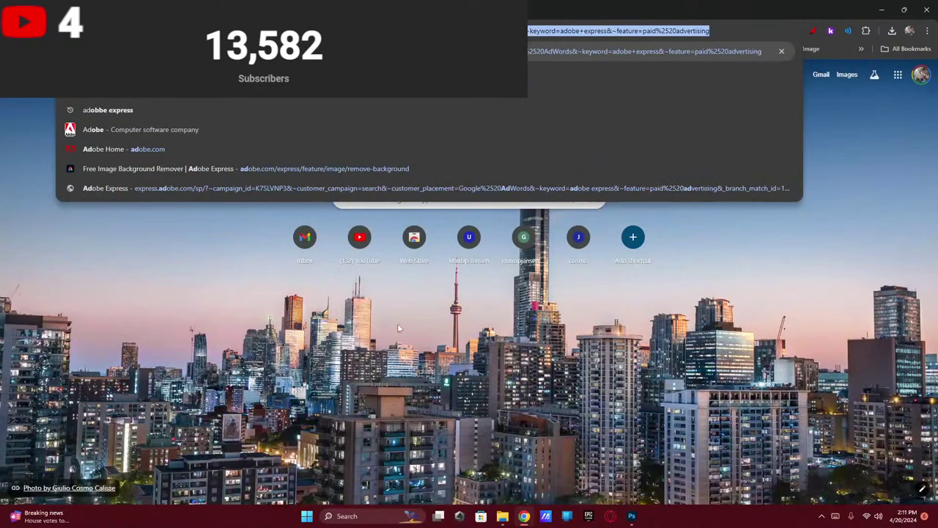
key("Return")
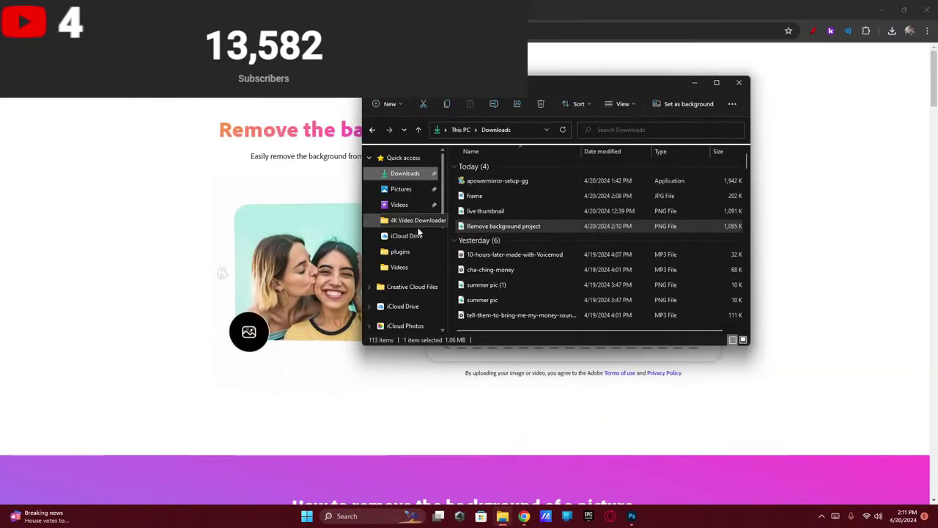
left_click(396, 269)
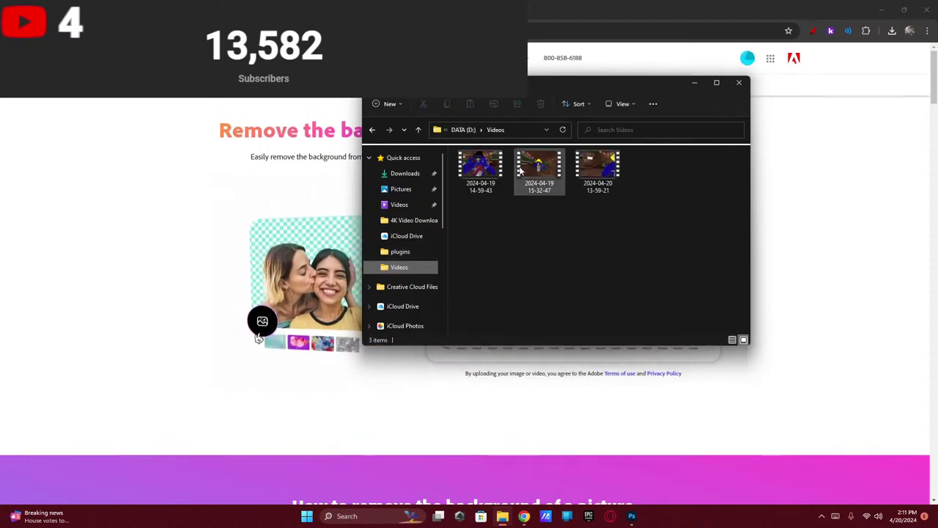
double_click(581, 165)
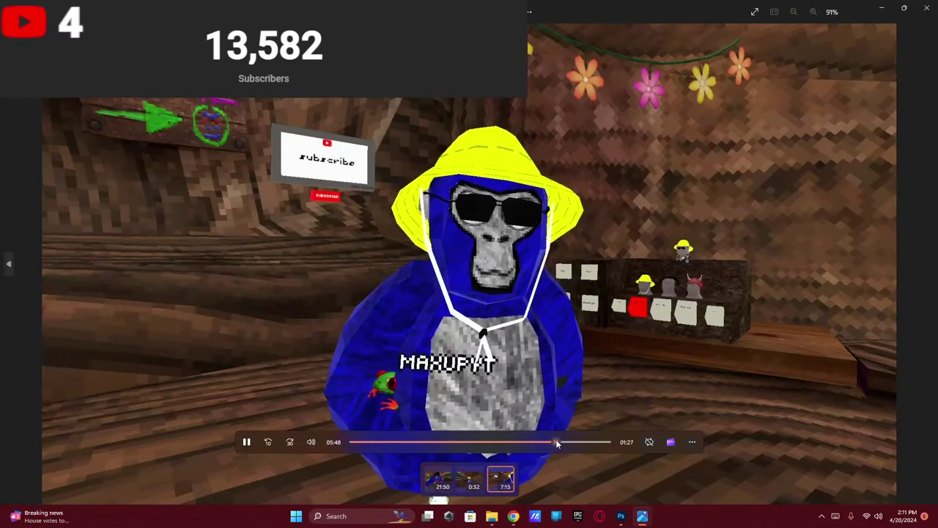
left_click_drag(555, 442, 544, 441)
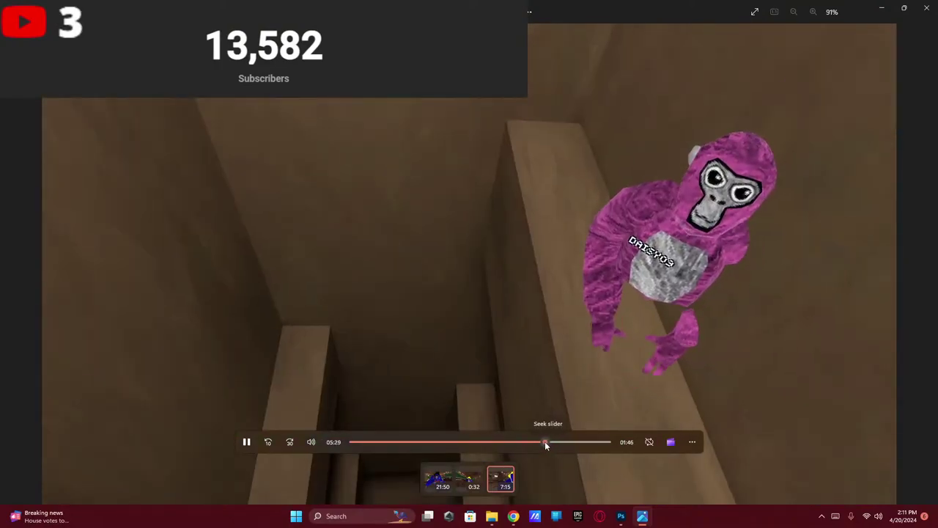
left_click(246, 441)
left_click(246, 441)
left_click(246, 441)
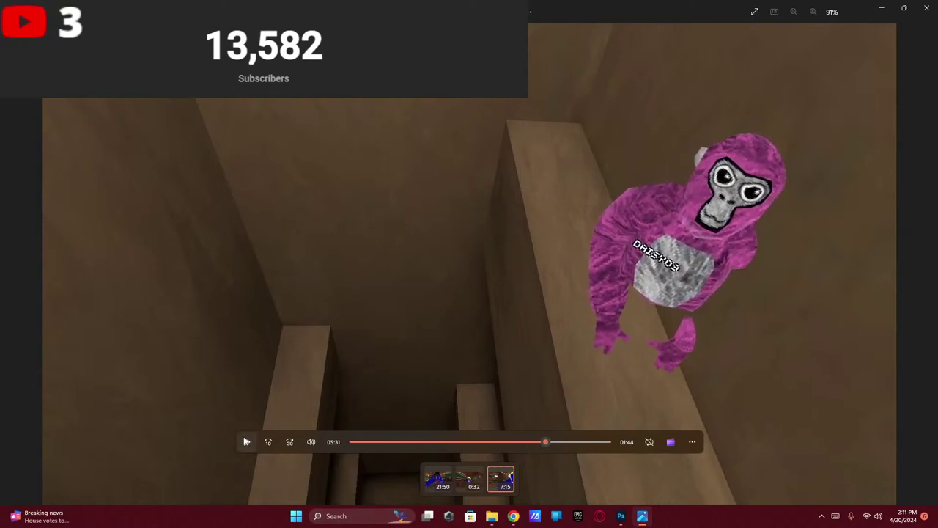
- Save the full-screen video frame to Downloads as a .jpg named frame 1, and close the video player
left_click(751, 11)
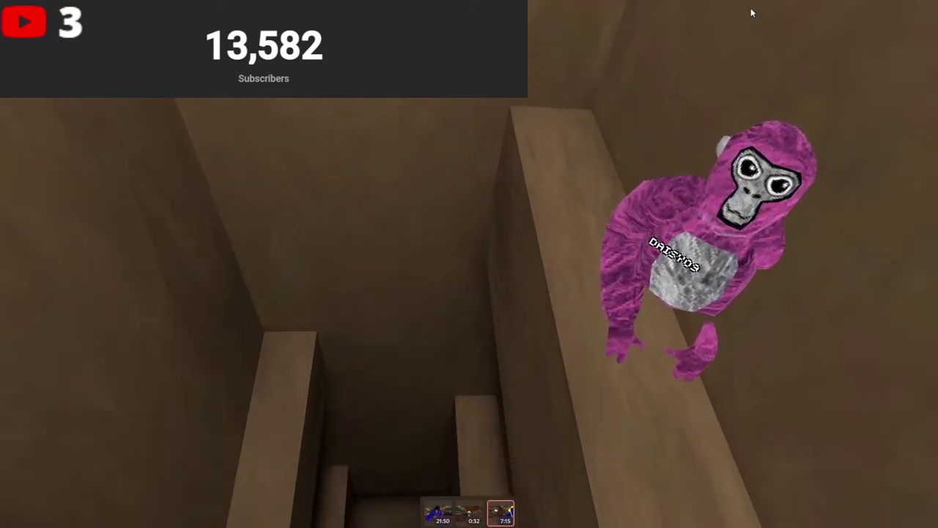
left_click(692, 494)
left_click(676, 395)
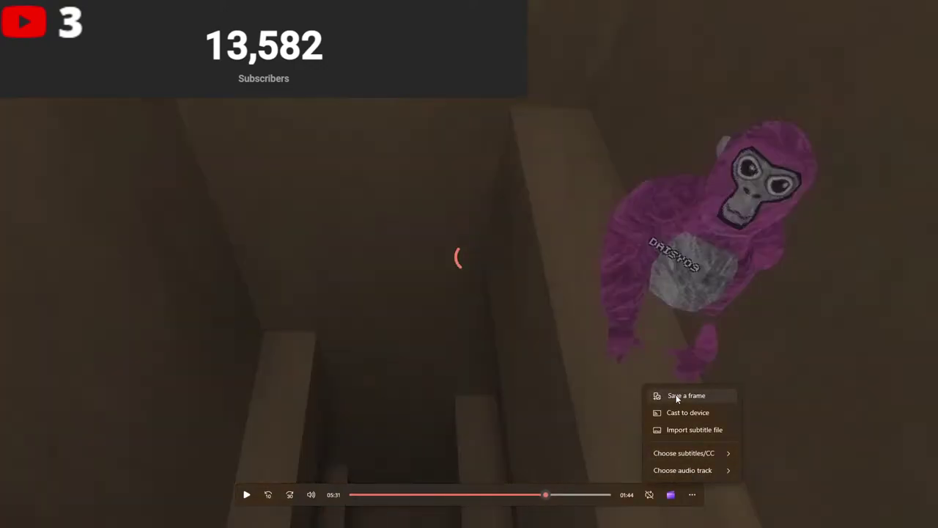
type("fr")
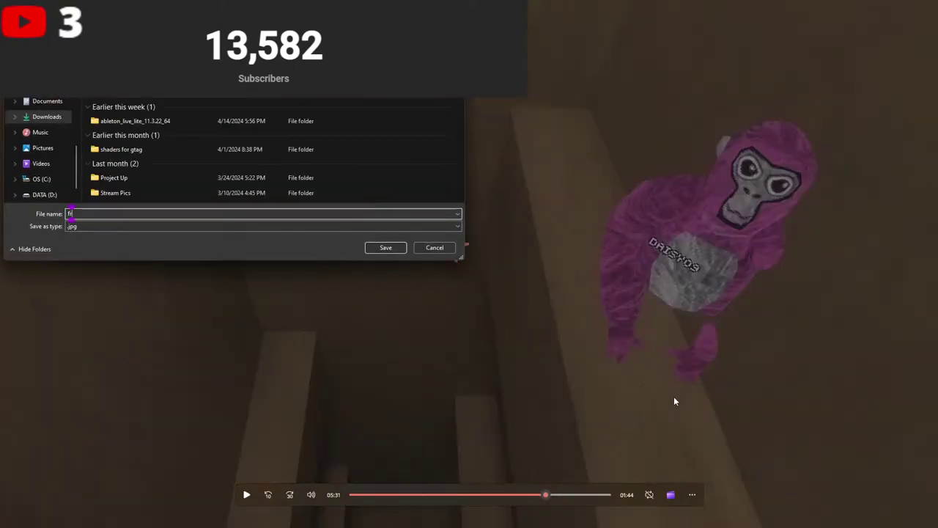
type("e")
key("BackSpace")
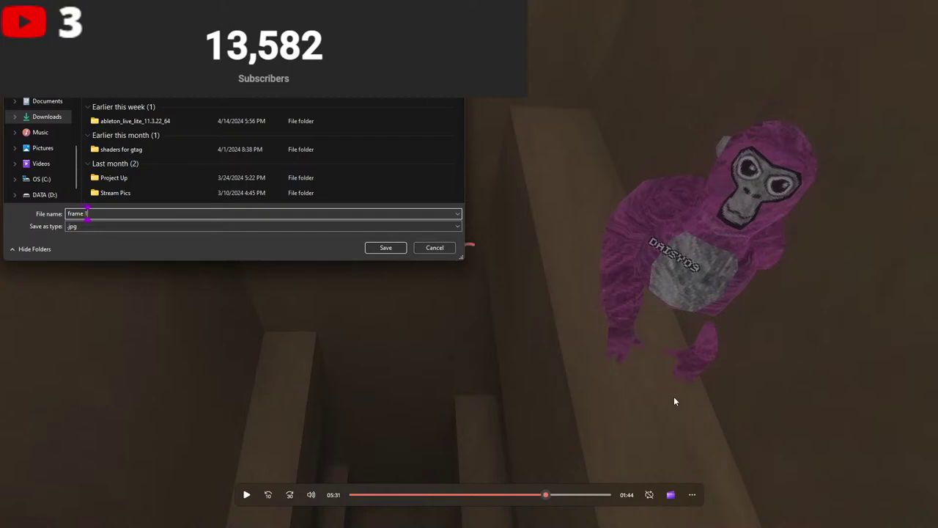
type("ame 1")
key("Return")
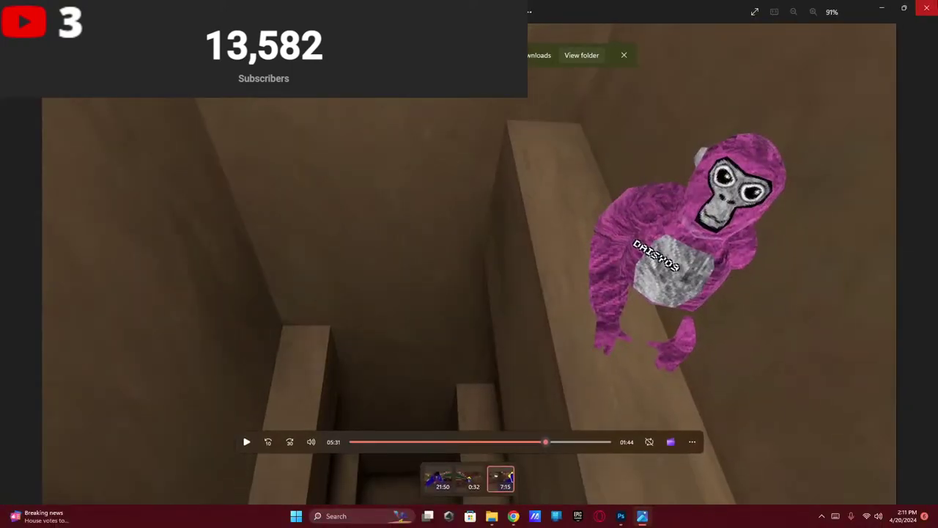
left_click(925, 8)
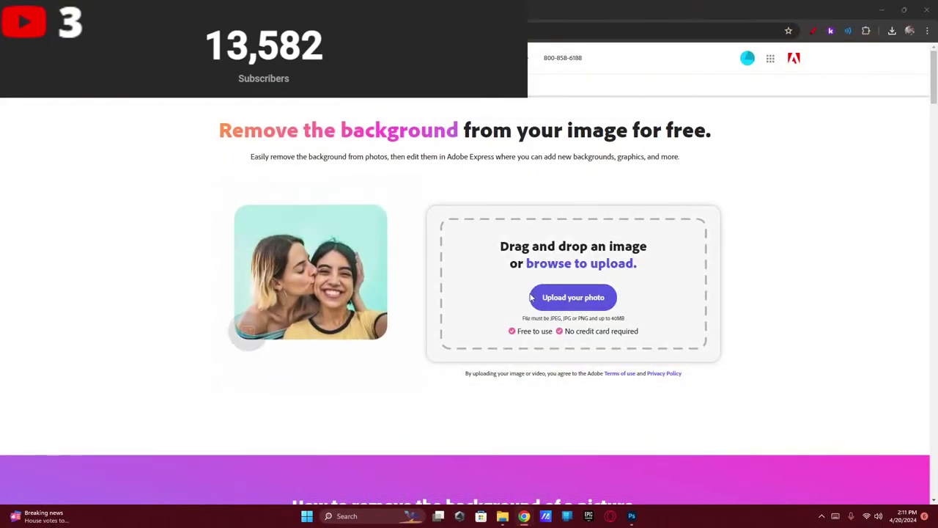
- Upload the saved pink gorilla frame for background removal, and switch back to the Photoshop document
left_click(531, 296)
double_click(114, 100)
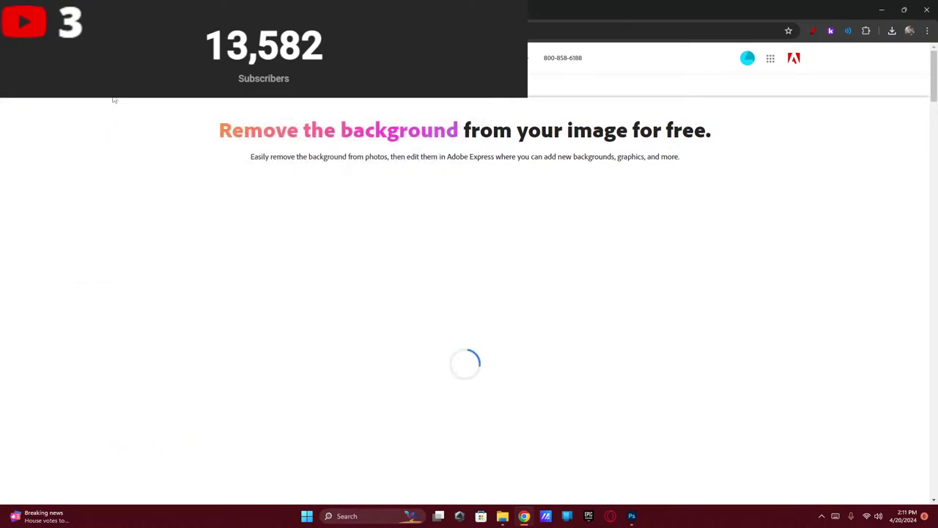
scroll(341, 271, "down", 1)
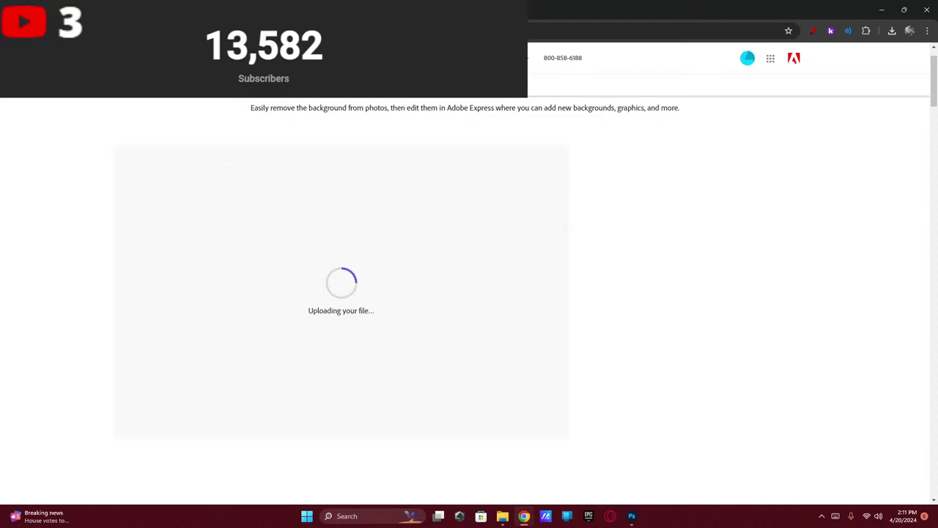
left_click(630, 516)
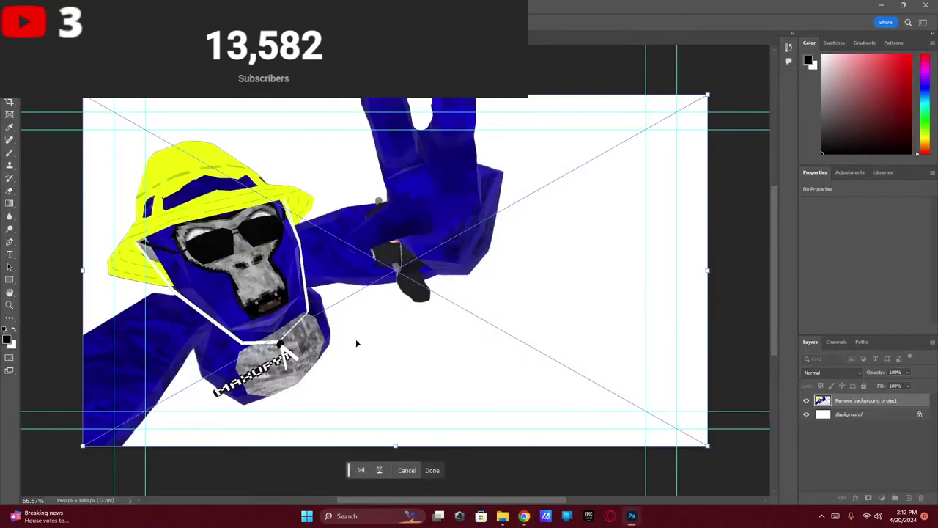
- Close the background remover page in Chrome, and try to place frame 1.jpg from Downloads into the Photoshop document
left_click(520, 516)
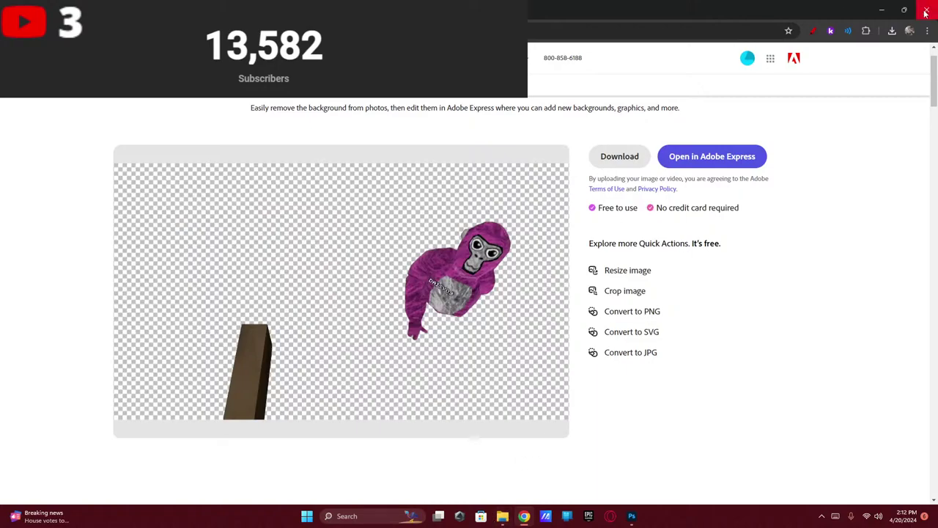
left_click(926, 13)
left_click(502, 516)
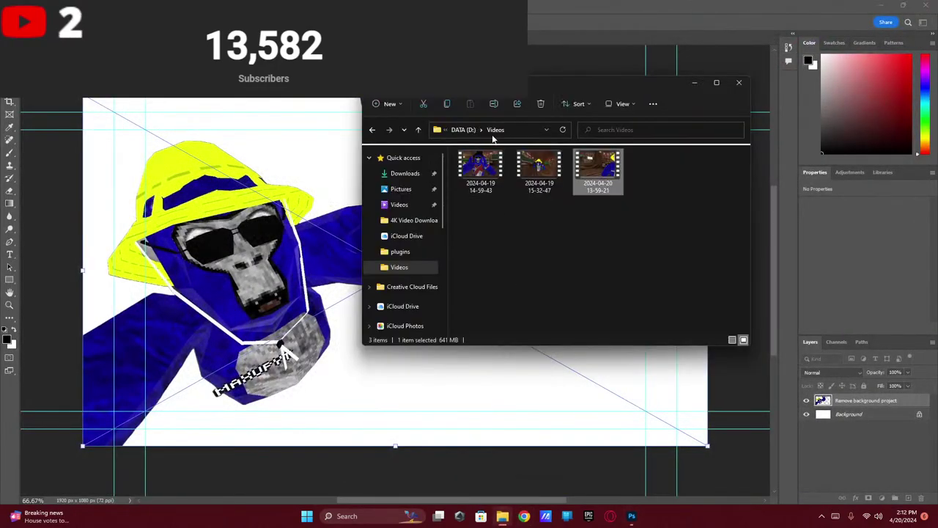
left_click(405, 173)
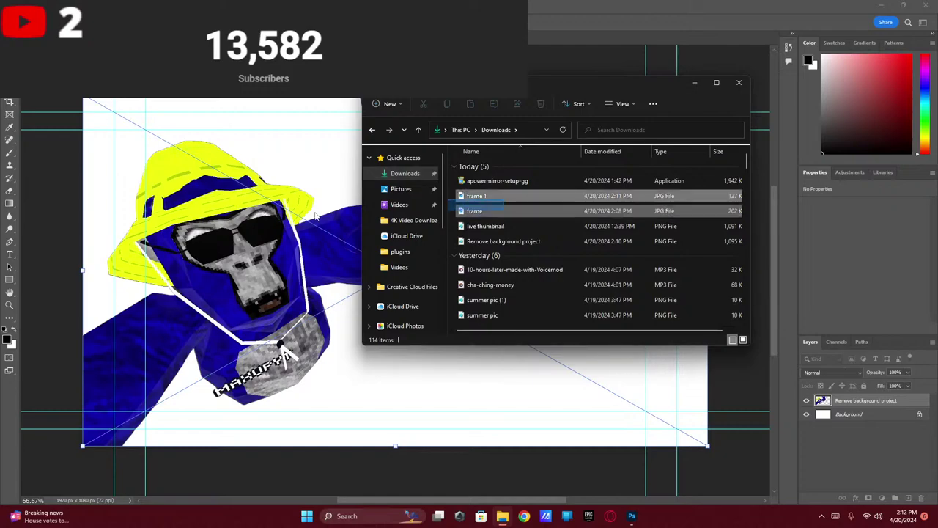
left_click(460, 196)
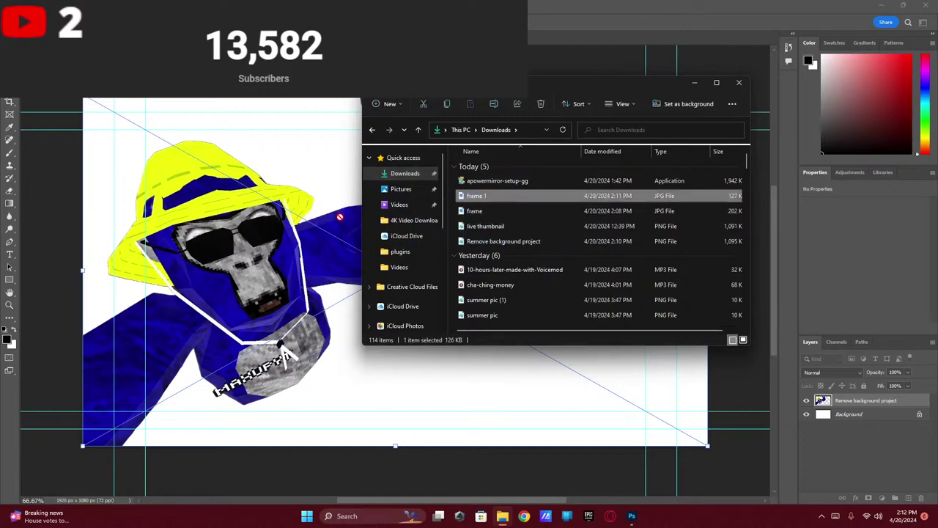
left_click_drag(513, 195, 366, 48)
- Search the web in Chrome for "jpg to png" and try the jpg2png.com and FreeConvert converter sites
type("jpg to p")
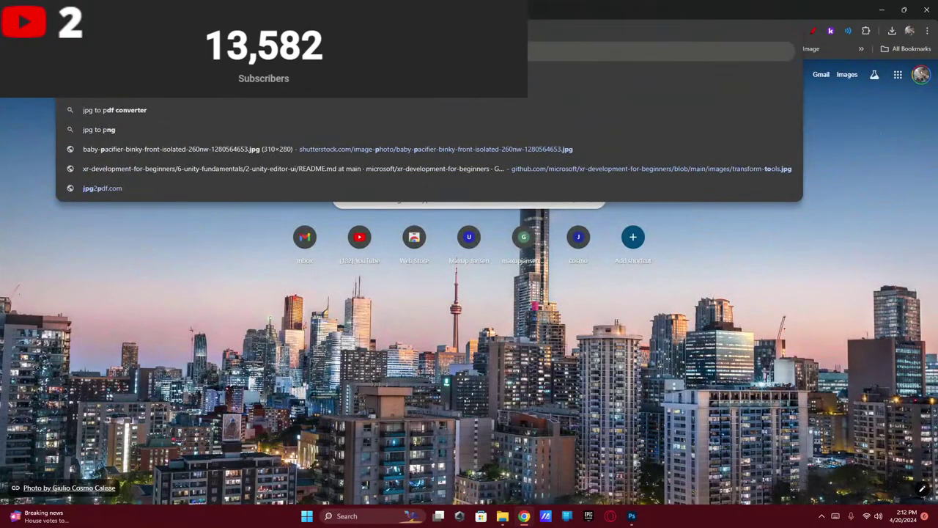
type("ng")
key("Return")
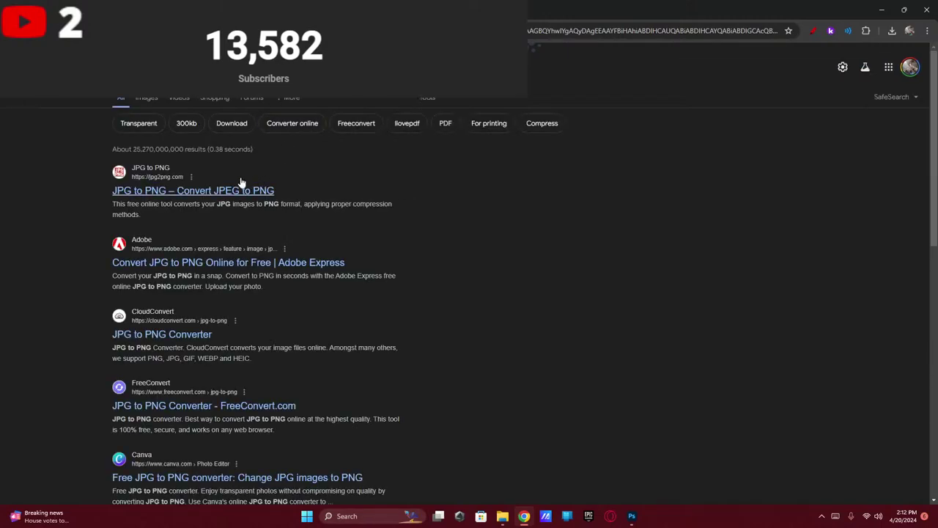
left_click(241, 187)
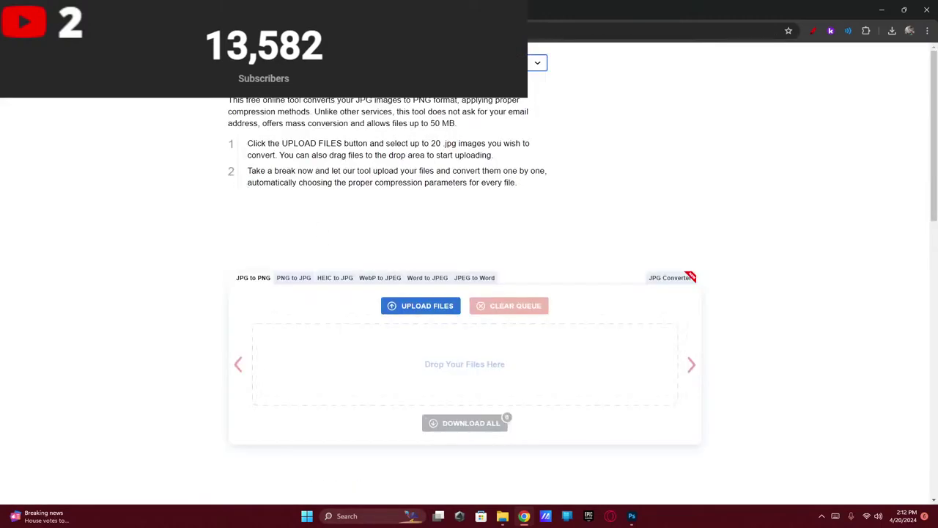
key("alt+Left")
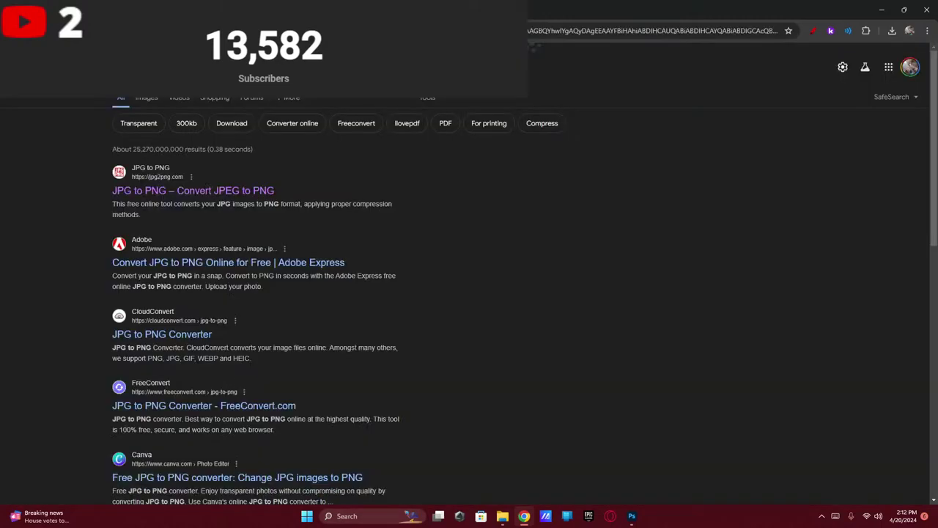
left_click(227, 404)
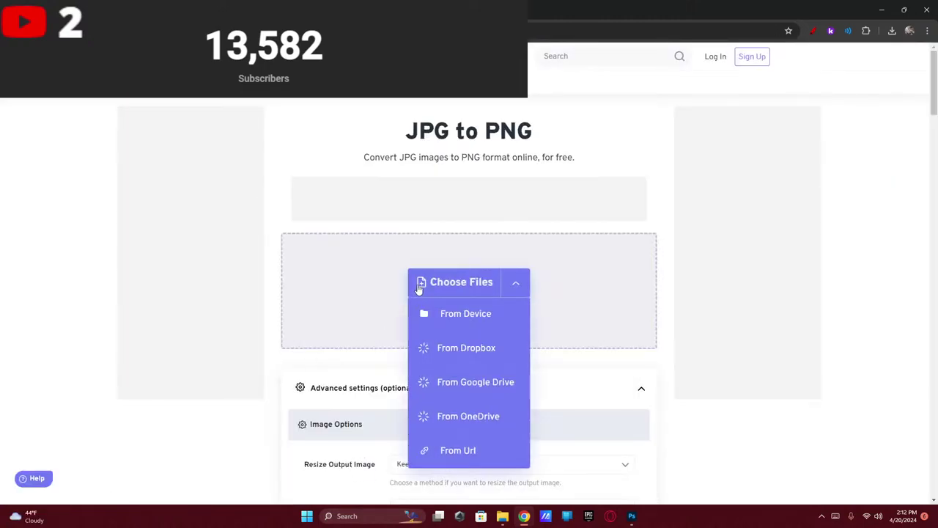
left_click(420, 285)
- Open the bookmarked CloudConvert file converter in a new tab and set the conversion from JPG to PNG
key("ctrl+t")
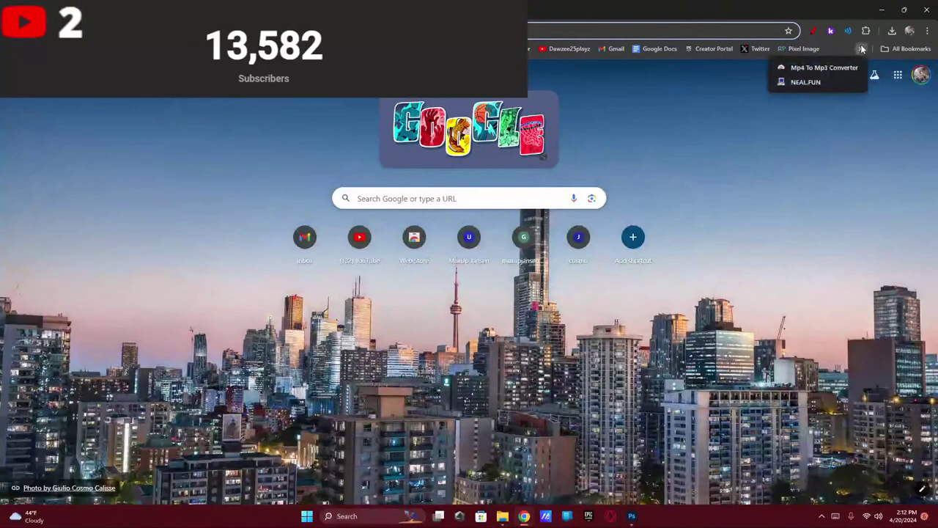
key("Return")
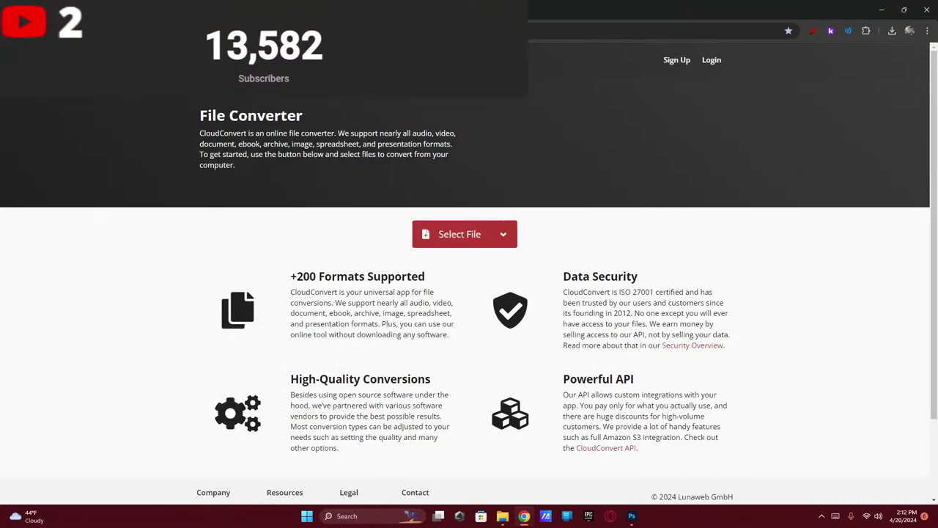
left_click(586, 139)
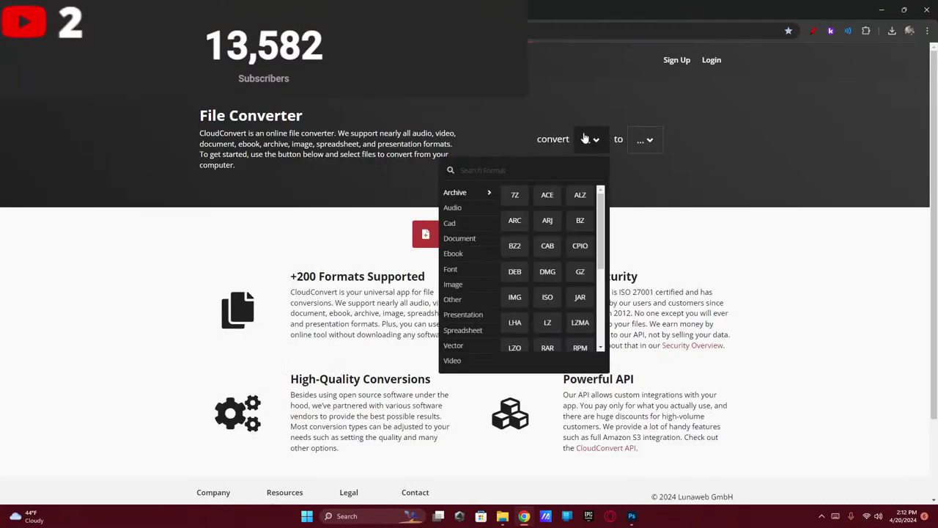
type("jp")
left_click(523, 197)
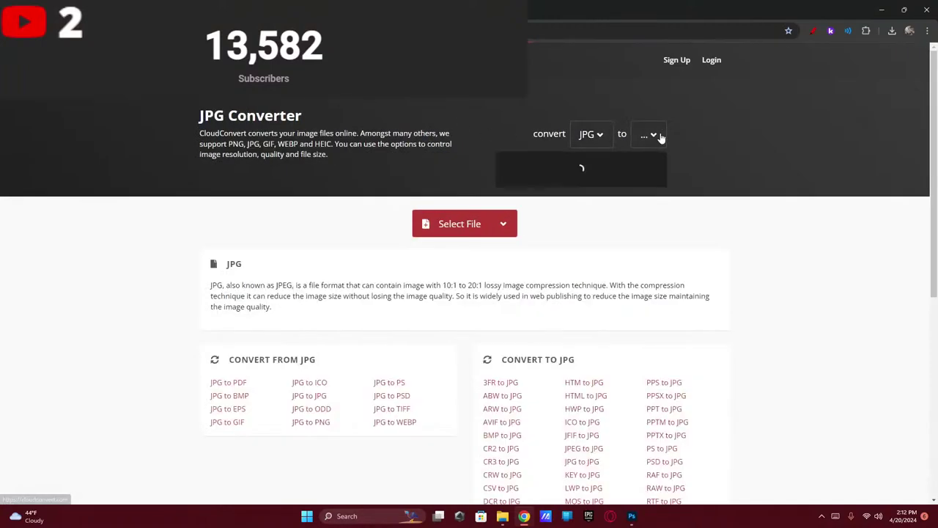
left_click(659, 136)
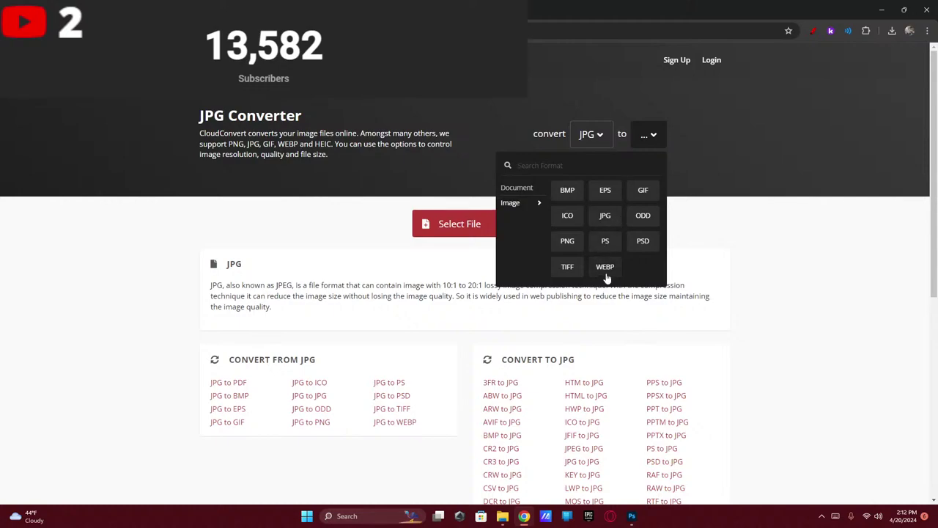
left_click(569, 241)
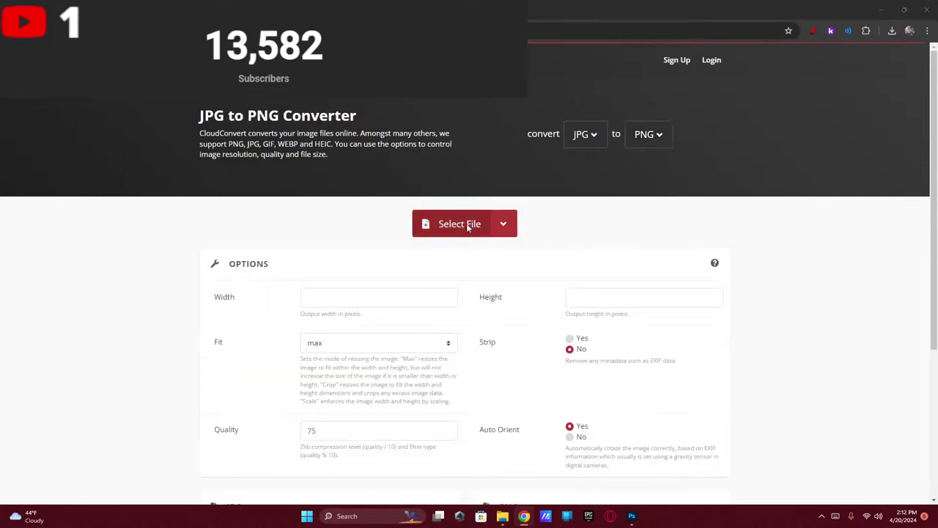
- Upload frame 1.jpg from Downloads, convert it, and download the resulting frame 1.png
left_click(465, 224)
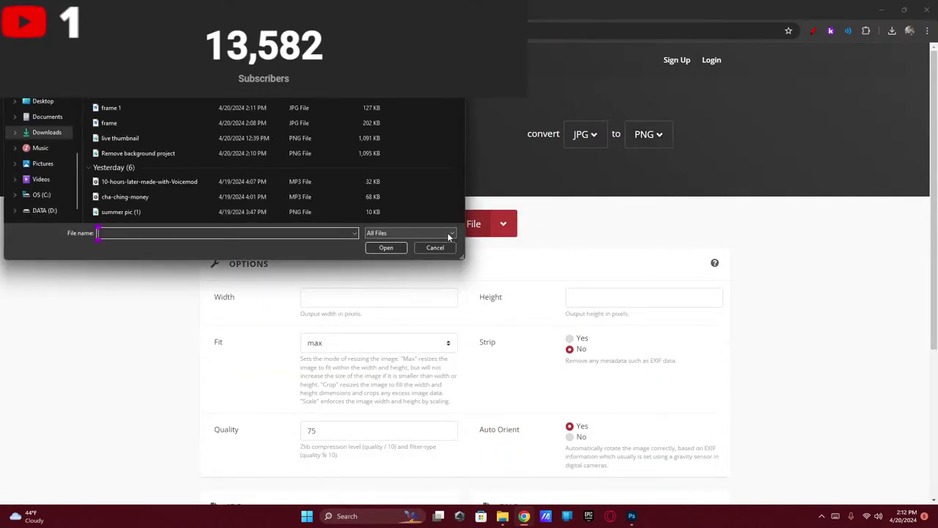
double_click(129, 111)
left_click(669, 265)
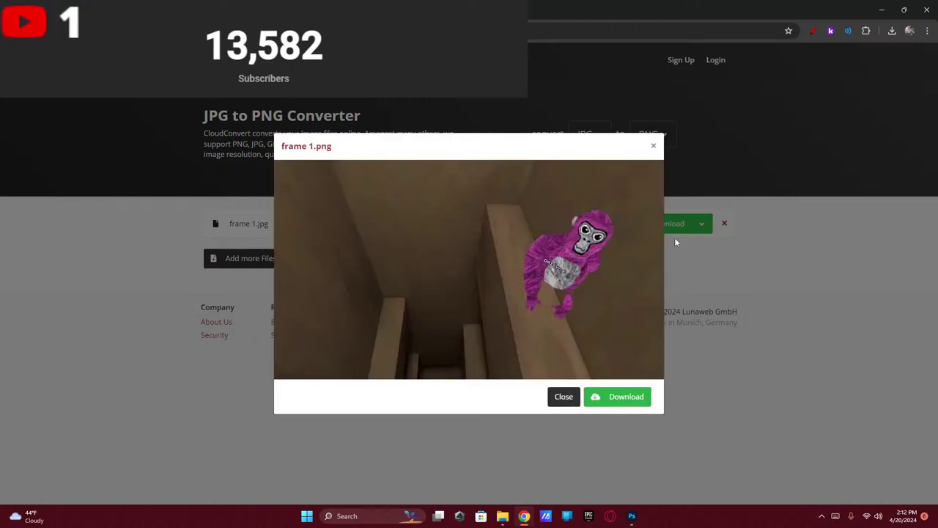
left_click(607, 401)
- Commit the blue gorilla cutout's placement in Photoshop, and place frame 1.png from Downloads into the document
left_click(502, 516)
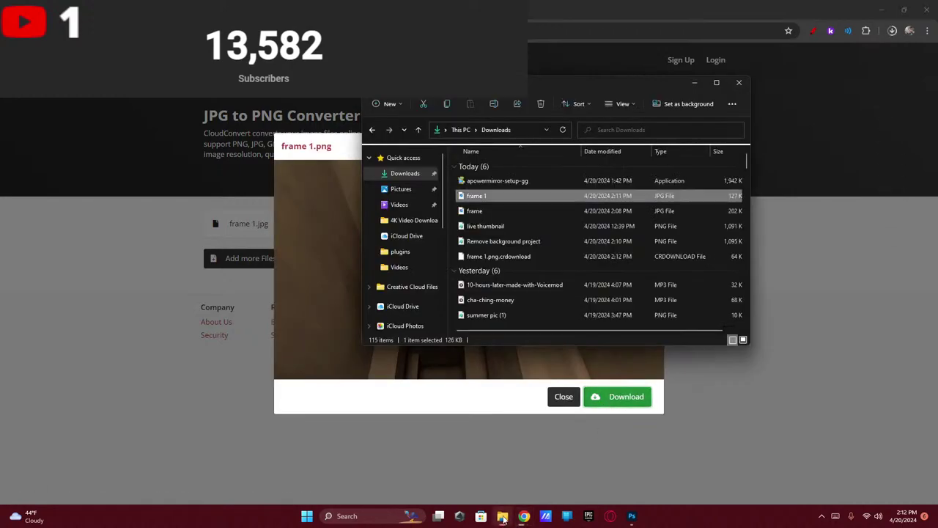
left_click(627, 517)
left_click(503, 516)
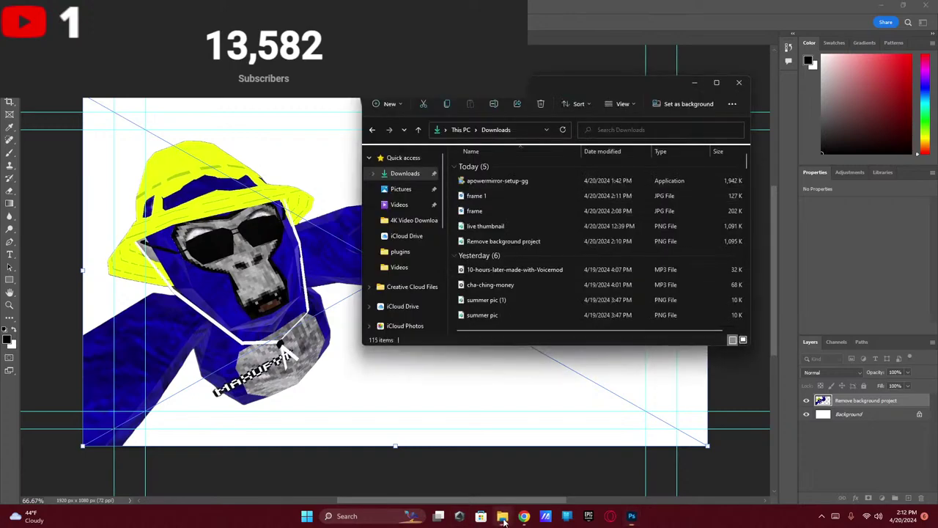
left_click(499, 256)
mouse_move(499, 256)
left_mouse_down()
mouse_move(410, 253)
mouse_move(476, 220)
mouse_move(482, 262)
mouse_move(489, 256)
left_mouse_up()
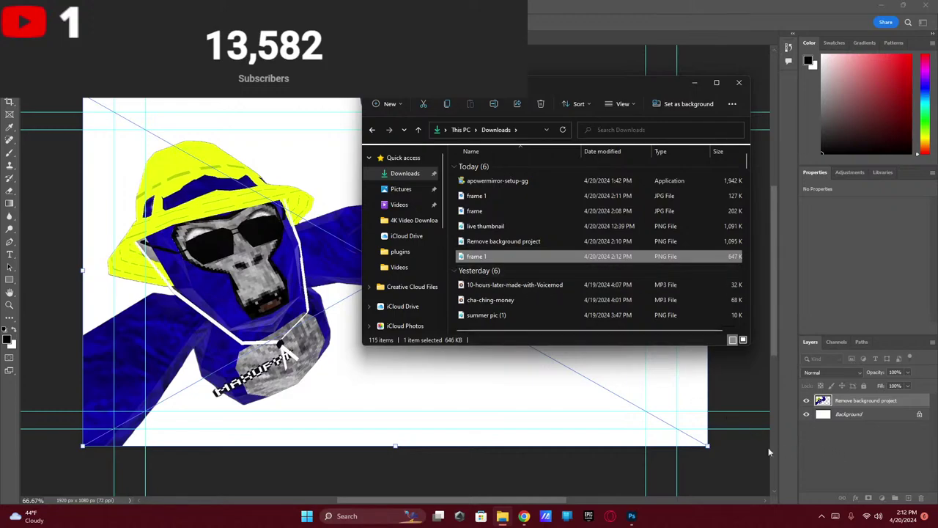
left_click_drag(769, 452, 586, 410)
left_click(432, 469)
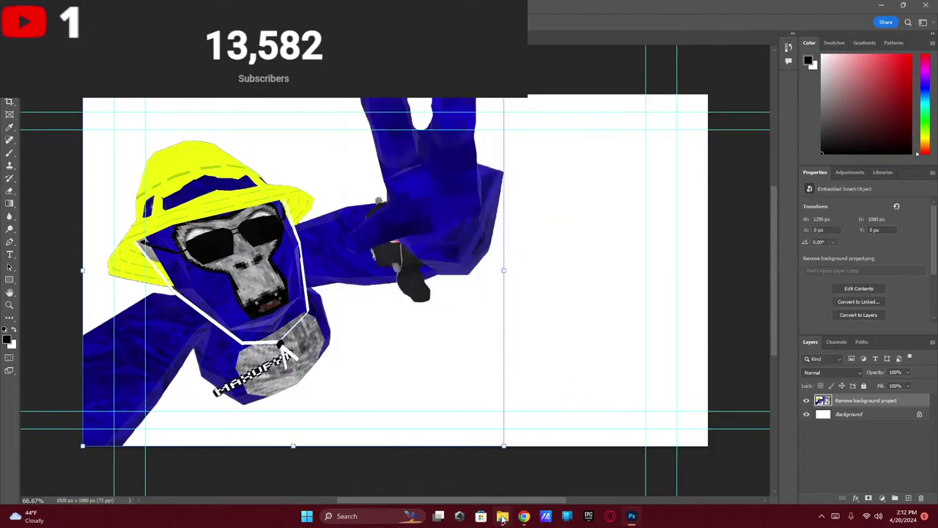
left_click(502, 516)
left_click_drag(473, 252, 271, 259)
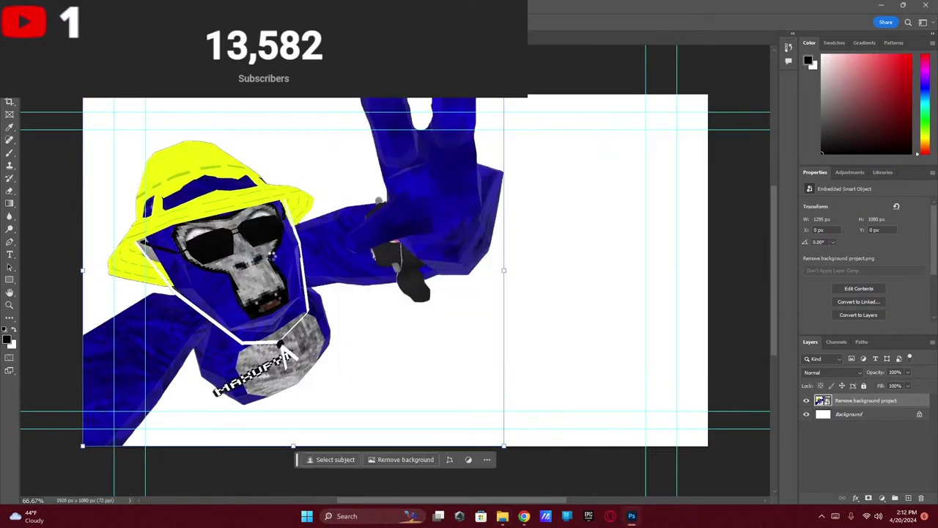
- Move the Remove background project layer above the frame 1 layer, and deselect all layers
left_click(872, 414)
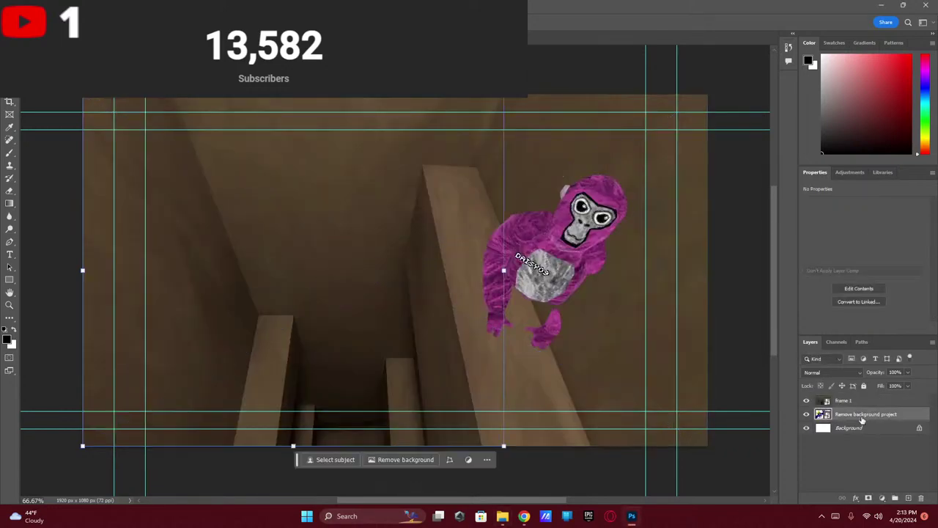
left_click_drag(872, 414, 861, 400)
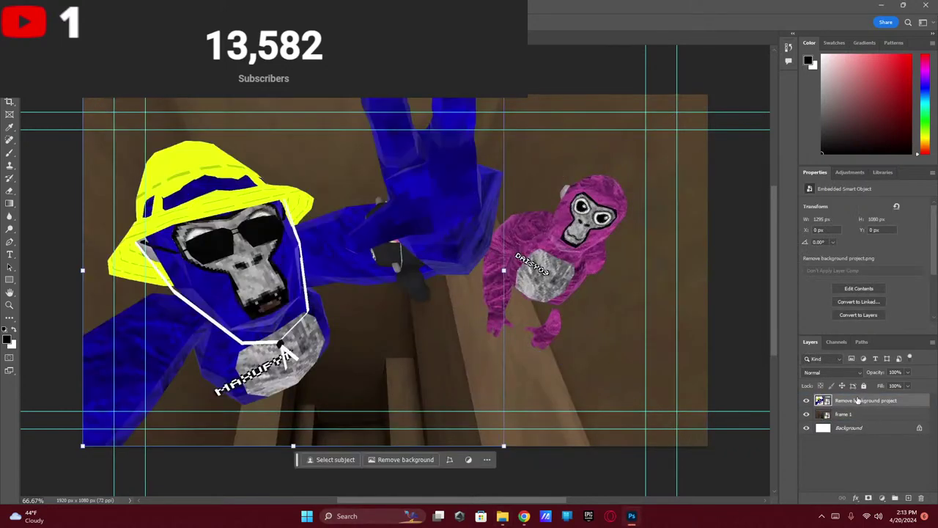
left_click(226, 462)
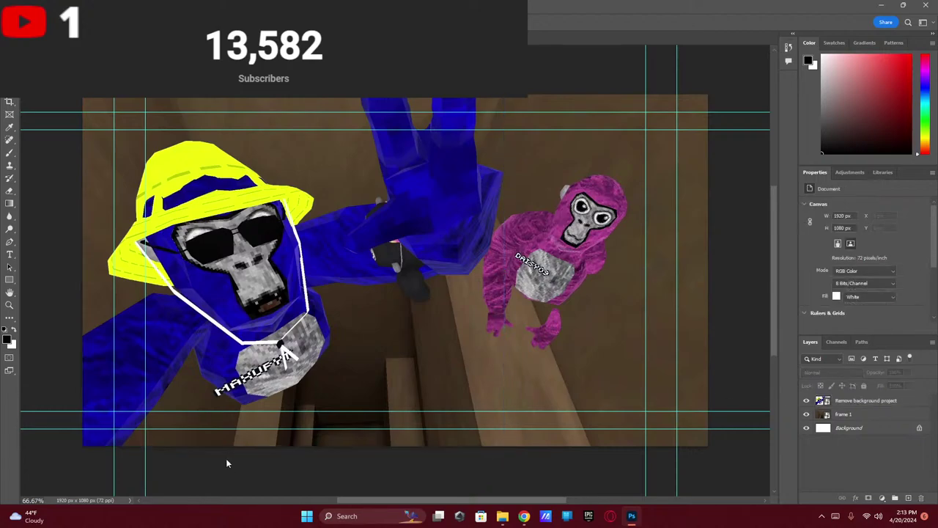
- Search the web for "glowing red eyes" in a new Chrome tab
left_click(523, 516)
key("ctrl+t")
type("g")
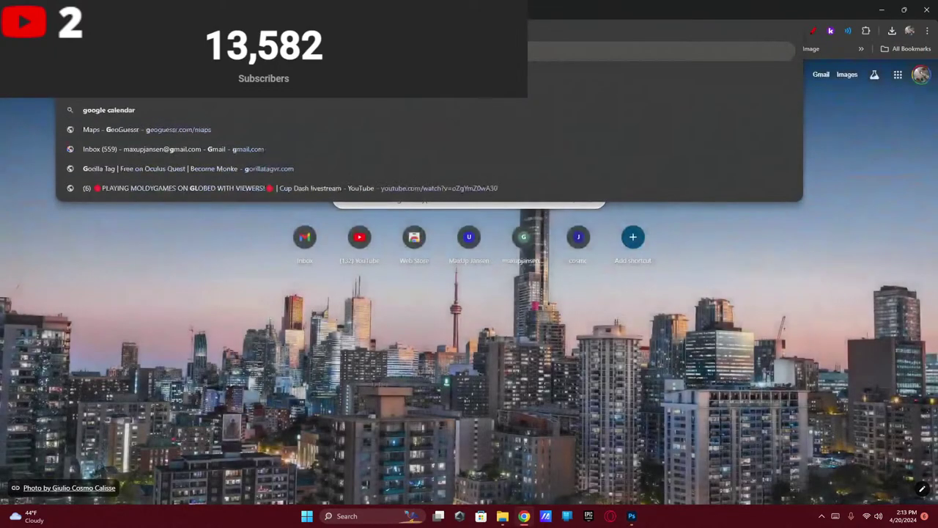
type("lowing red eyes")
key("Return")
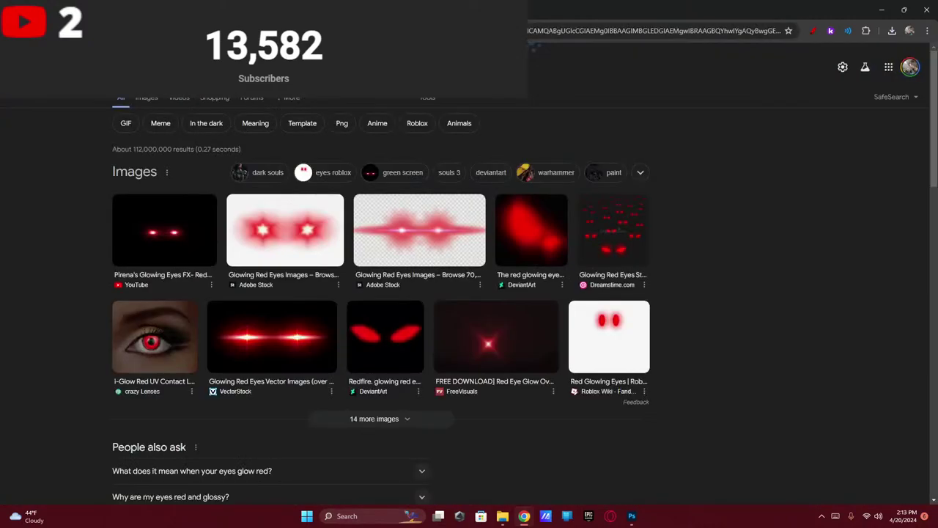
- Copy the Adobe Stock glowing red eyes image with the horizontal flare and paste it into the Photoshop document
left_click(293, 231)
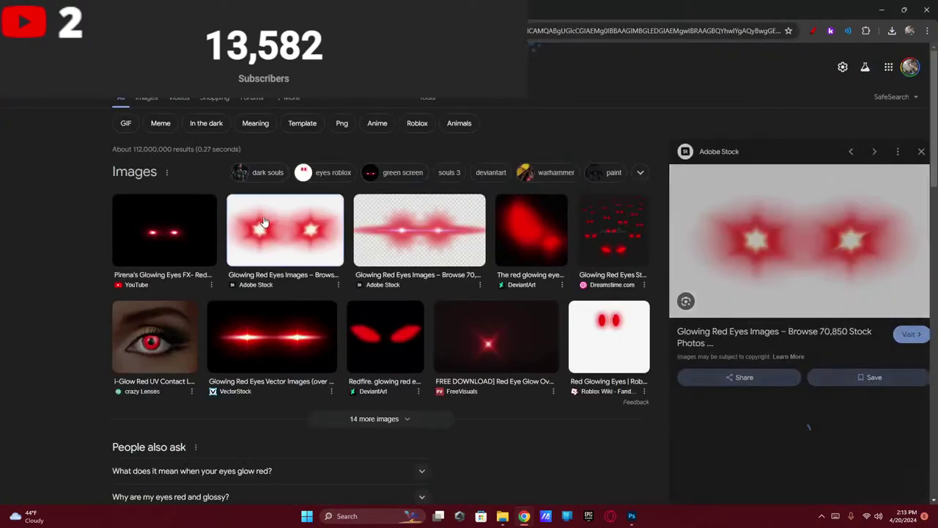
left_click(391, 233)
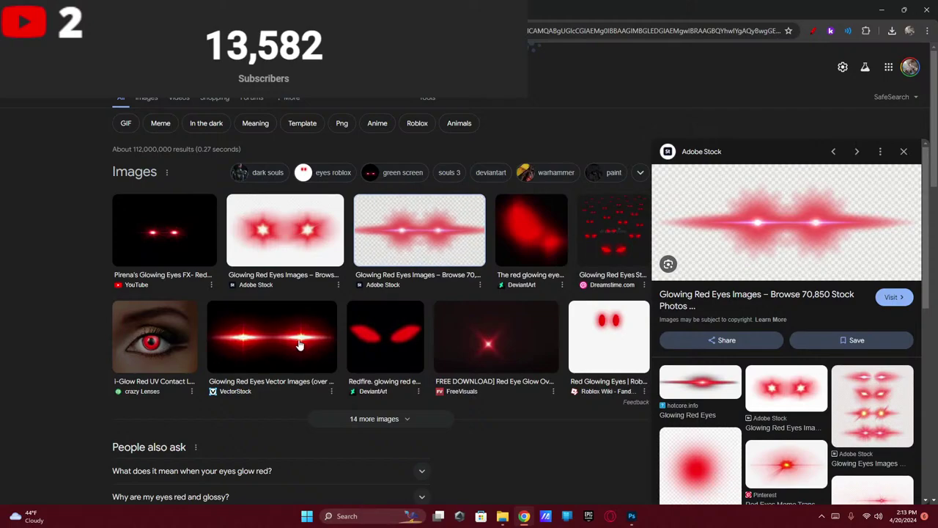
right_click(800, 229)
left_click(788, 374)
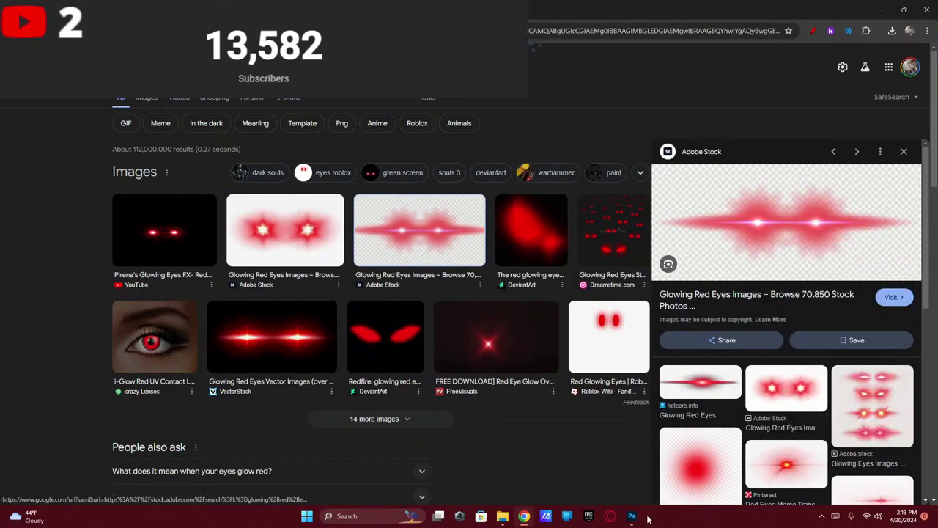
left_click(632, 516)
key("ctrl+v")
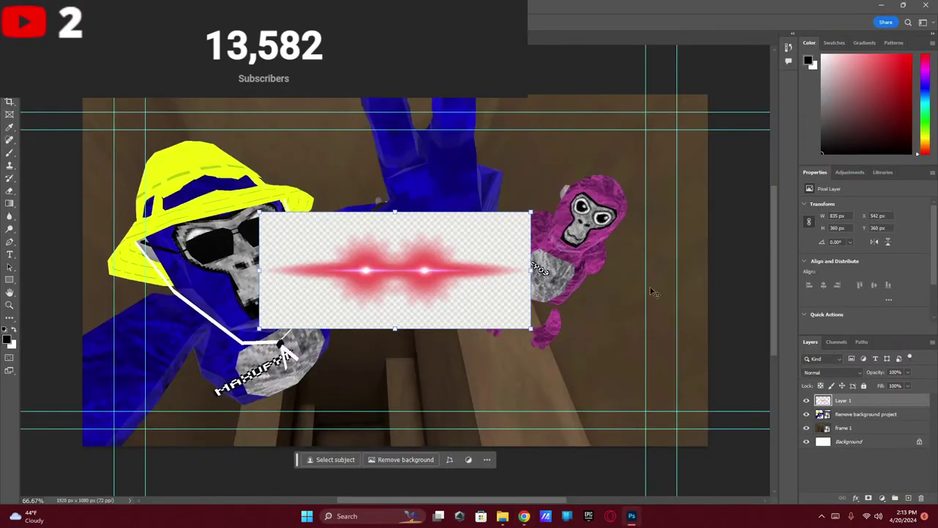
- Delete the pasted glowing red eyes layer
right_click(398, 269)
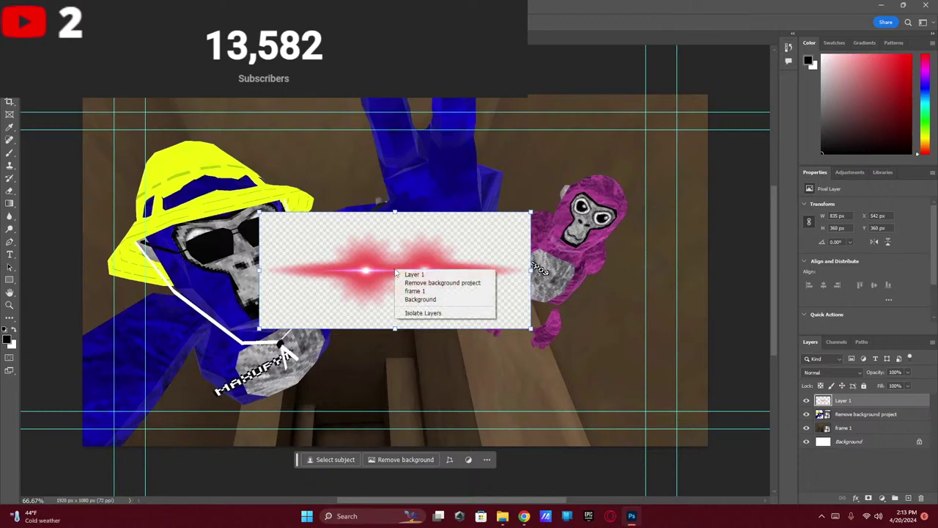
left_click(351, 281)
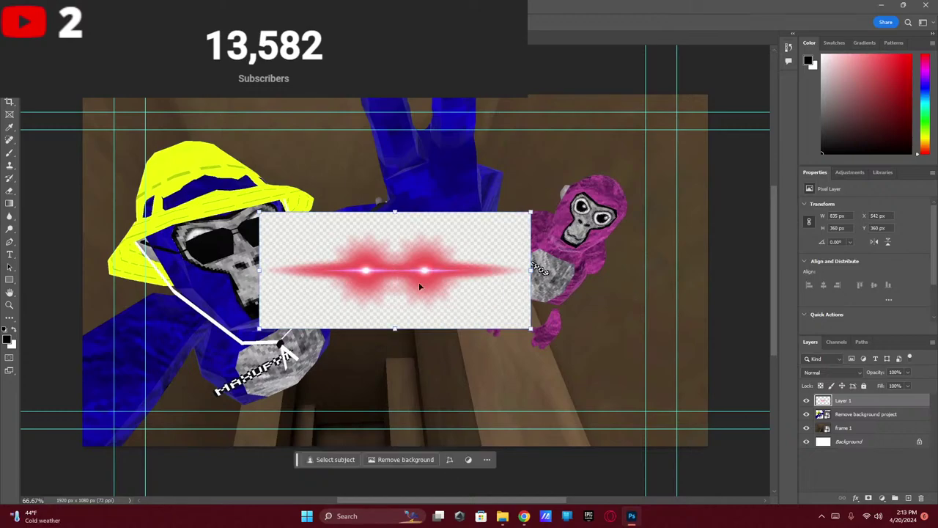
right_click(420, 286)
left_click(357, 277)
key("Delete")
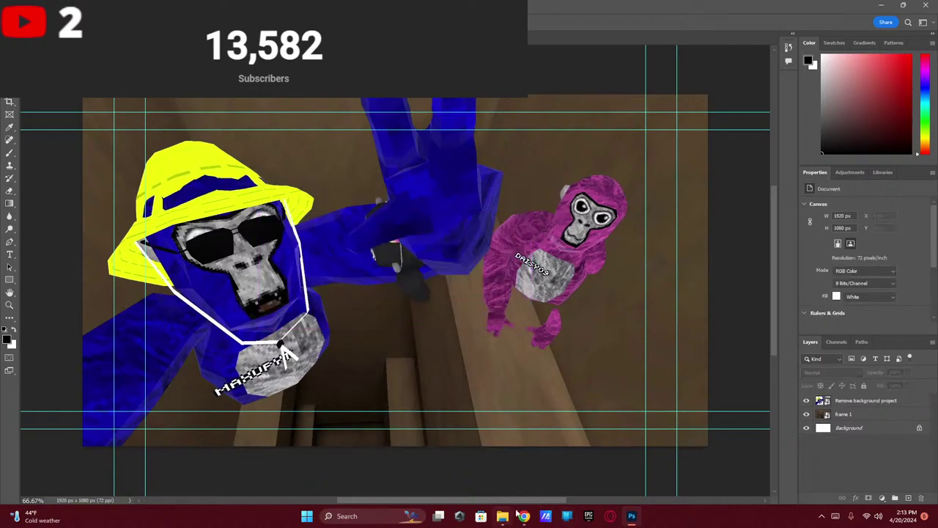
- Open Adobe's free image background remover in a new Chrome tab and run it on the Adobe Stock glowing red eyes image
left_click(522, 515)
key("ctrl+t")
type("ad")
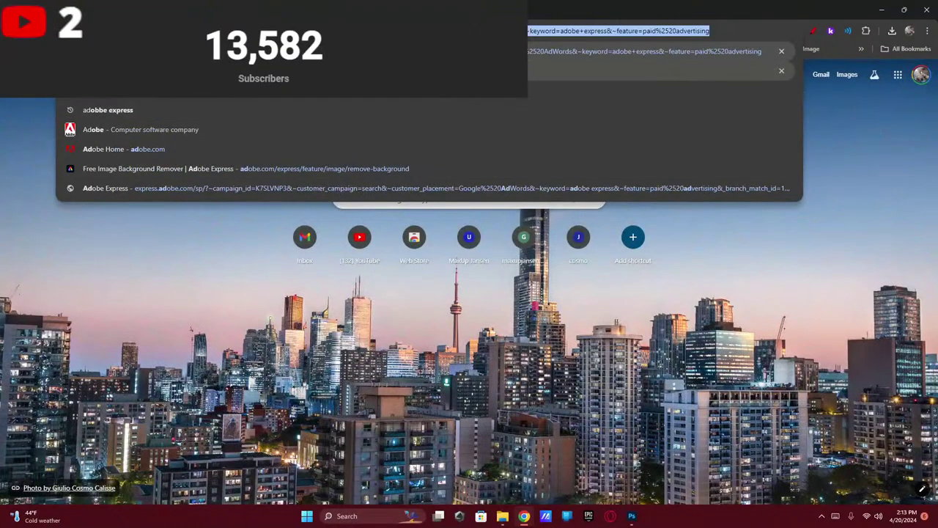
key("Return")
left_click(171, 225)
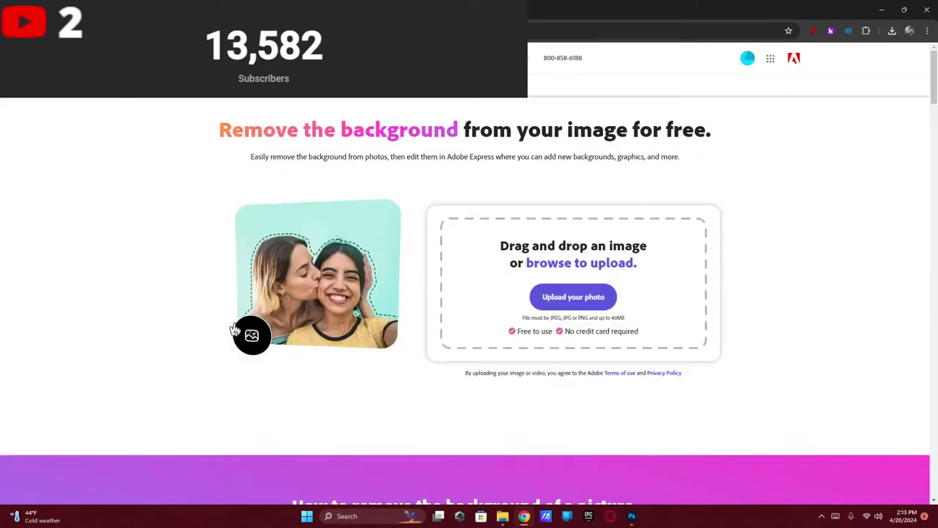
left_click_drag(234, 329, 556, 277)
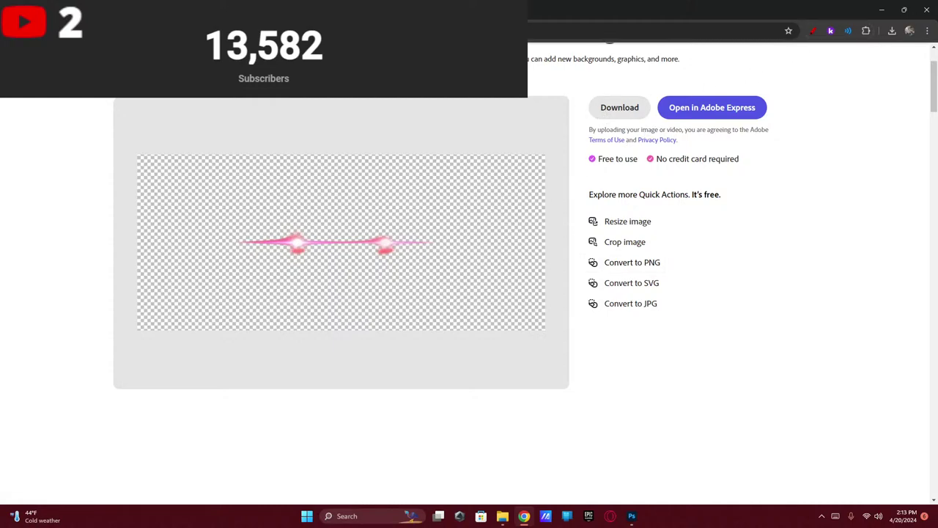
- Run the background remover on the VectorStock glowing red eyes image from the search results
key("ctrl+shift+Tab")
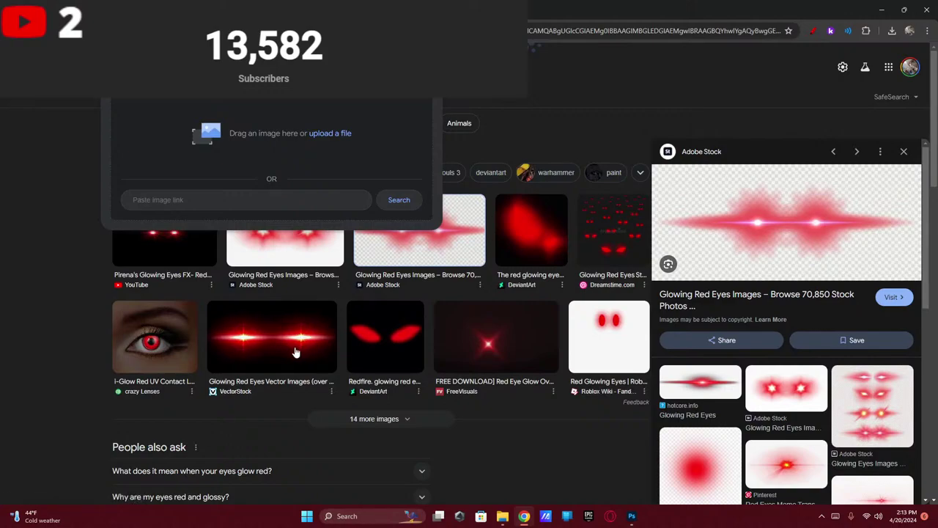
left_click_drag(330, 11, 334, 214)
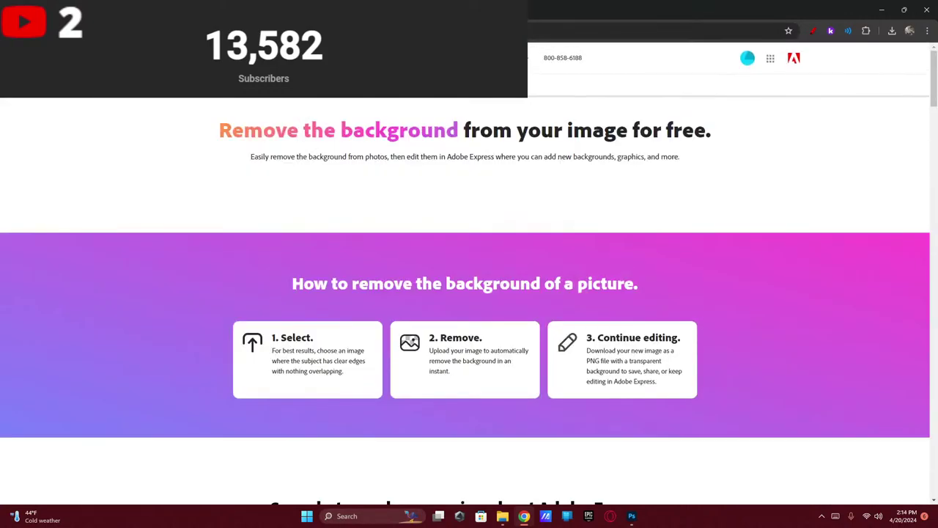
scroll(286, 296, "down", 4)
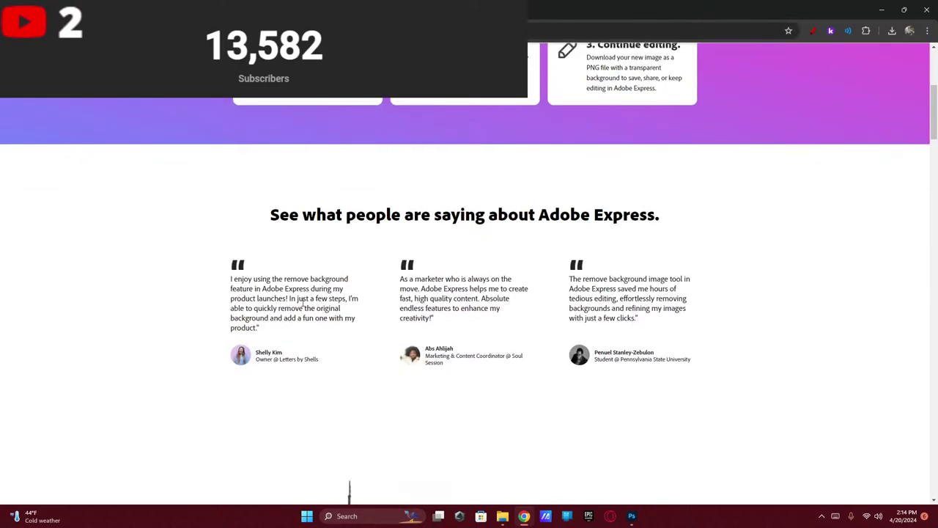
scroll(68, 199, "up", 4)
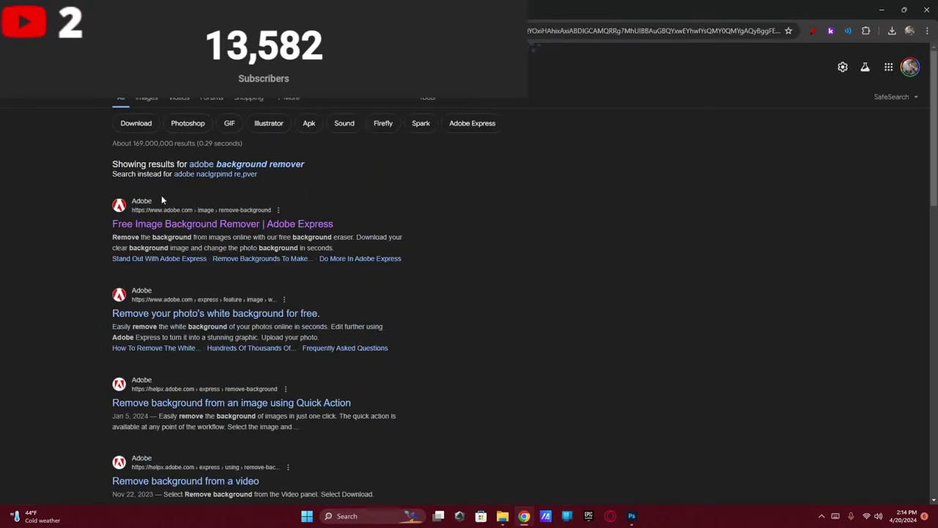
key("ctrl+Tab")
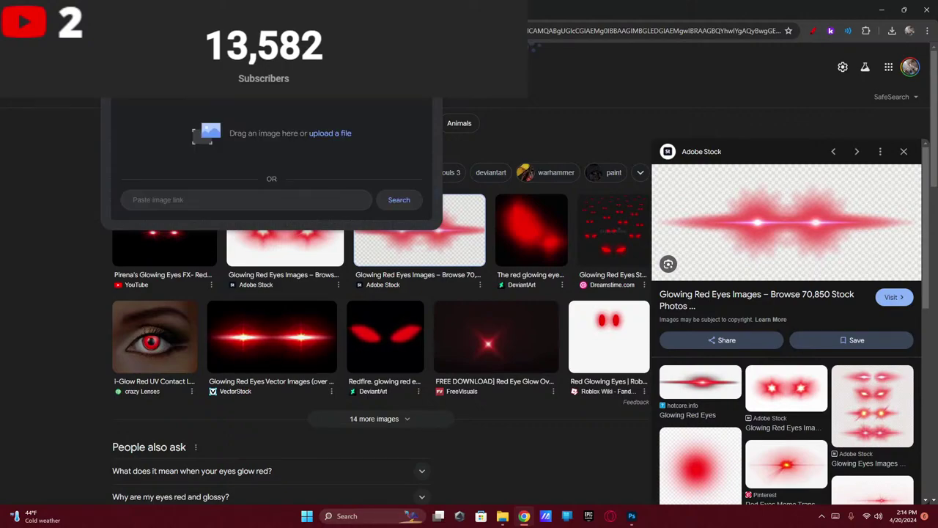
left_click_drag(299, 349, 540, 278)
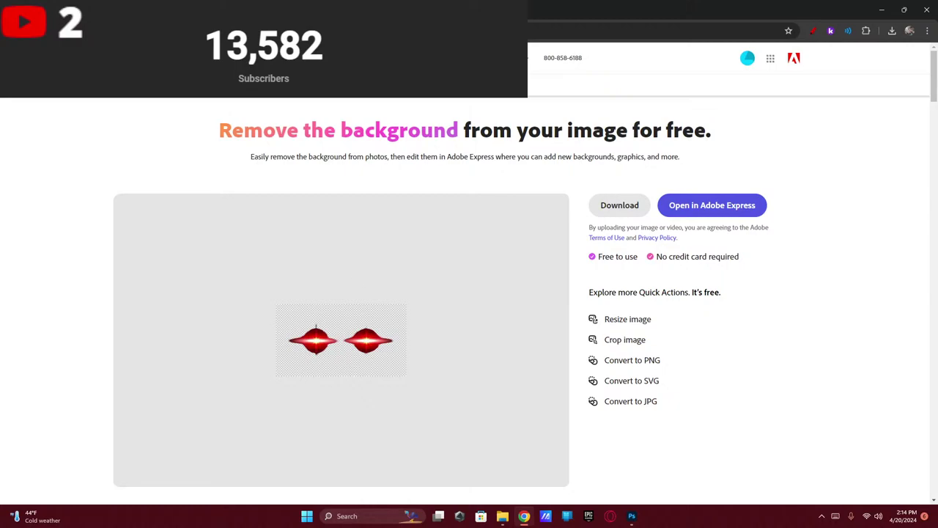
- Try the background remover on the YouTube glowing eyes image with the black background
left_click_drag(341, 341, 269, 322)
key("ctrl+Tab")
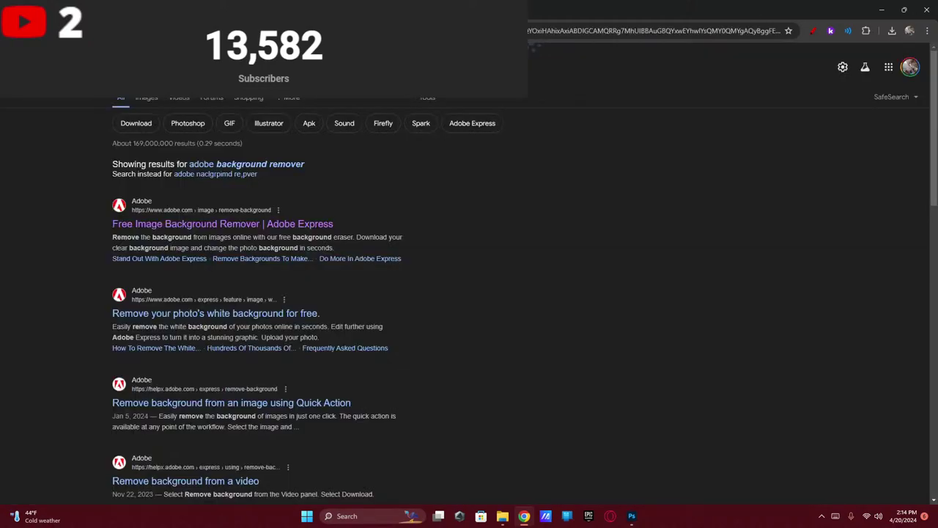
key("ctrl+Tab")
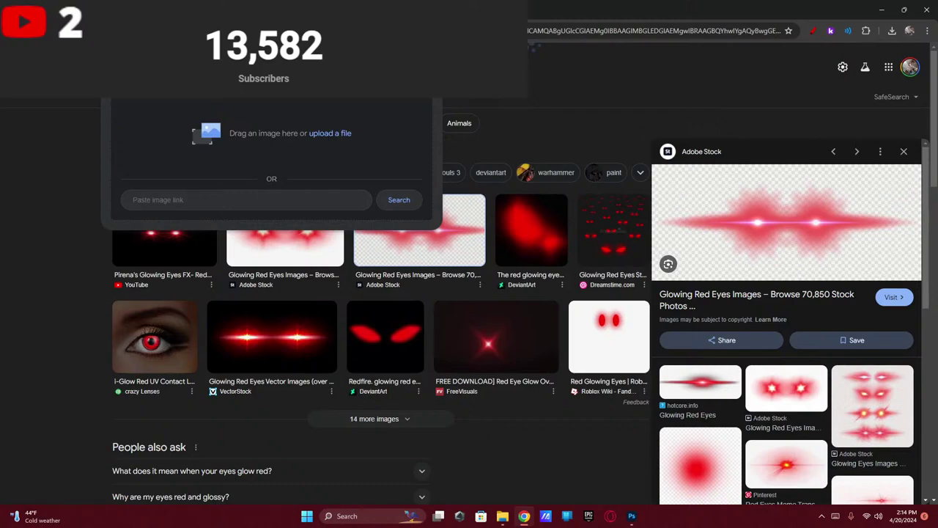
left_click_drag(195, 135, 557, 265)
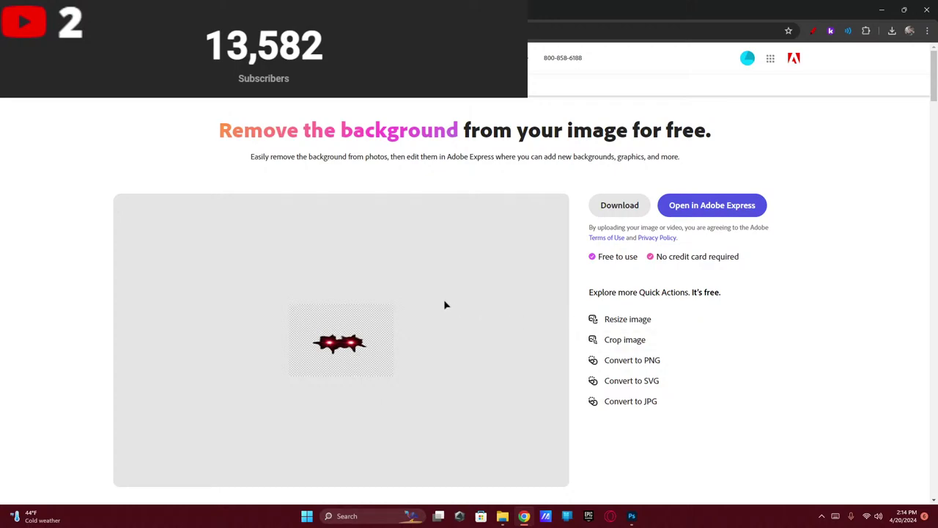
- Upload the VectorStock glowing red eyes image to the background remover again and download the cutout
key("alt+Left")
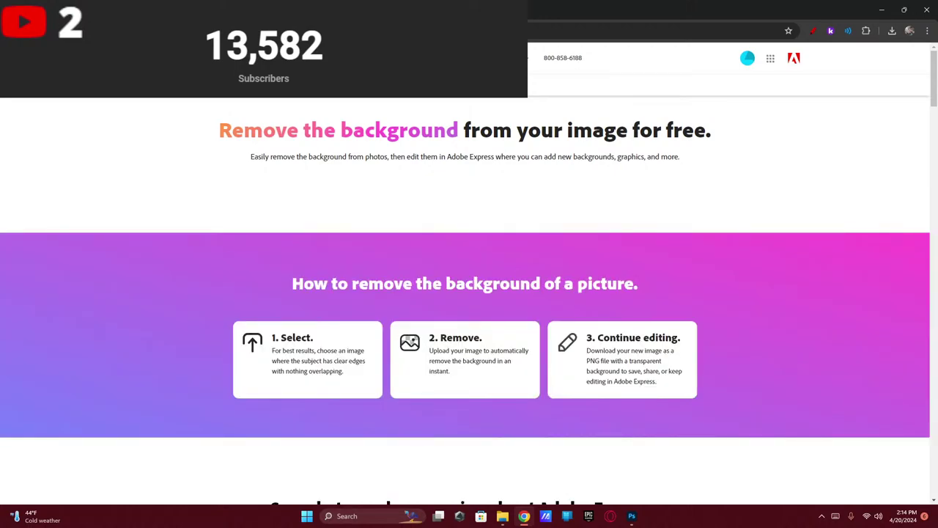
key("alt+Left")
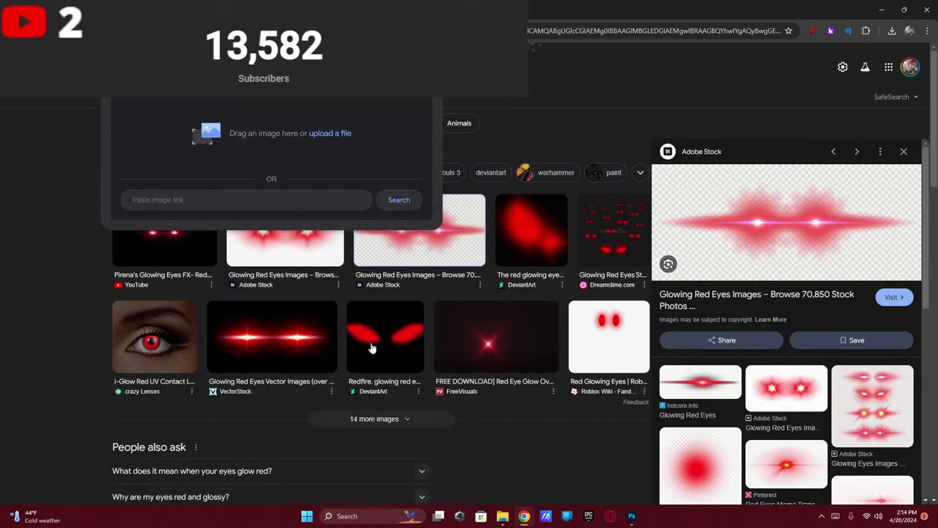
key("alt+Right")
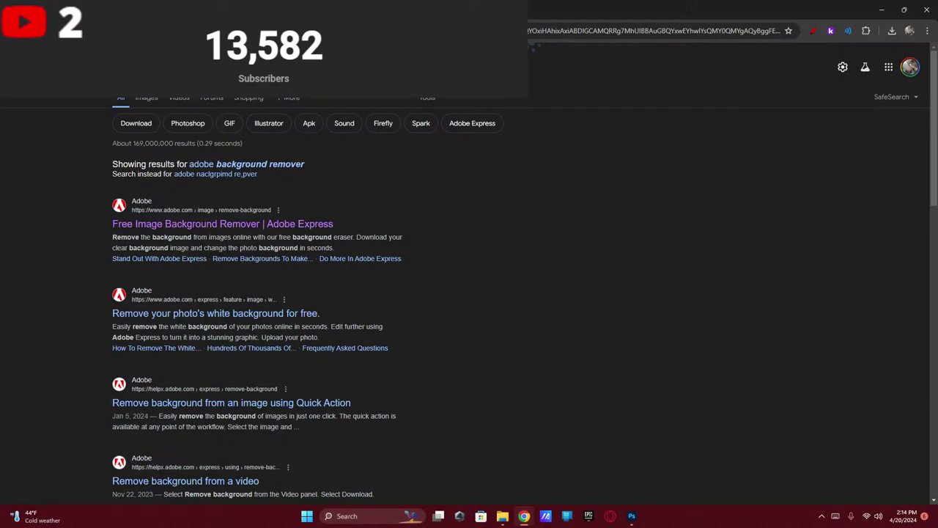
key("alt+Left")
key("alt+Left")
key("alt+Right")
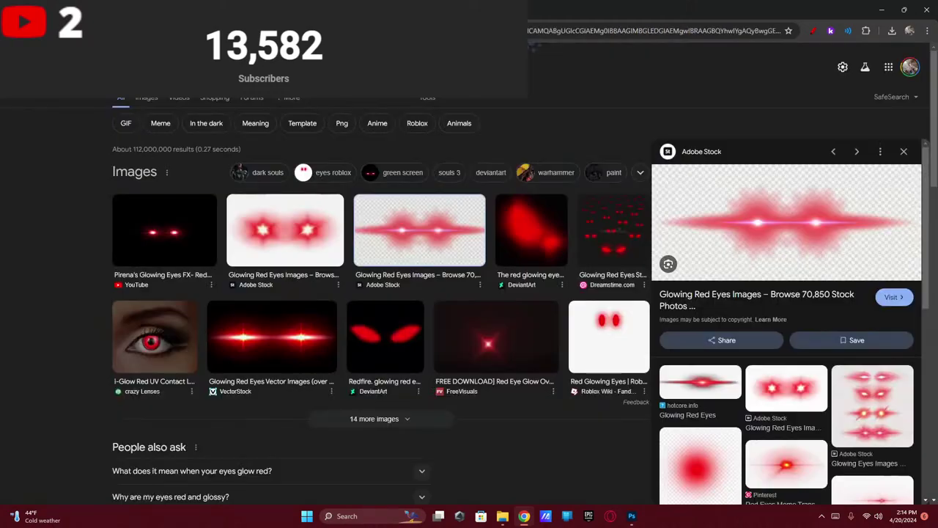
key("alt+Right")
key("alt+Right")
key("alt+Left")
key("alt+Right")
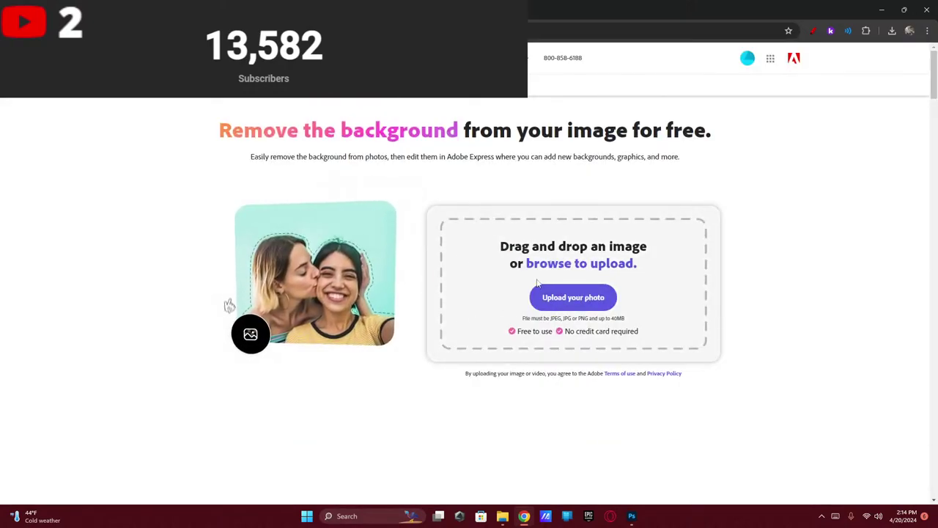
left_click_drag(557, 278, 537, 283)
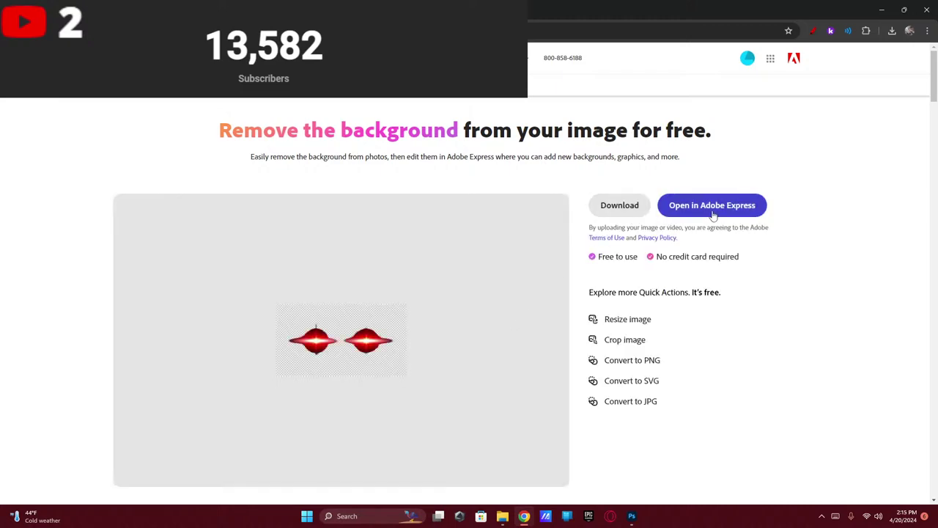
left_click(617, 206)
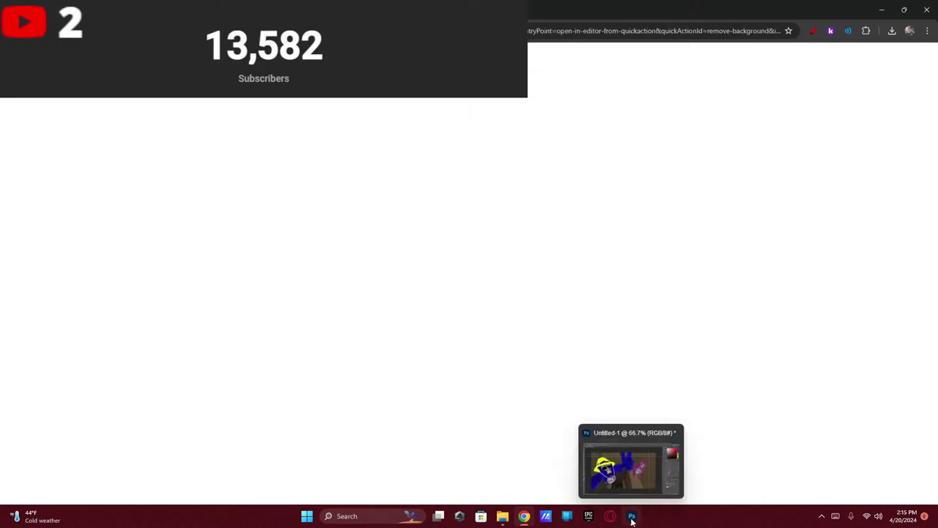
- Place the PNG named file from the Downloads folder into the Photoshop document, over the pink gorilla's eyes
left_click(632, 517)
left_click(502, 517)
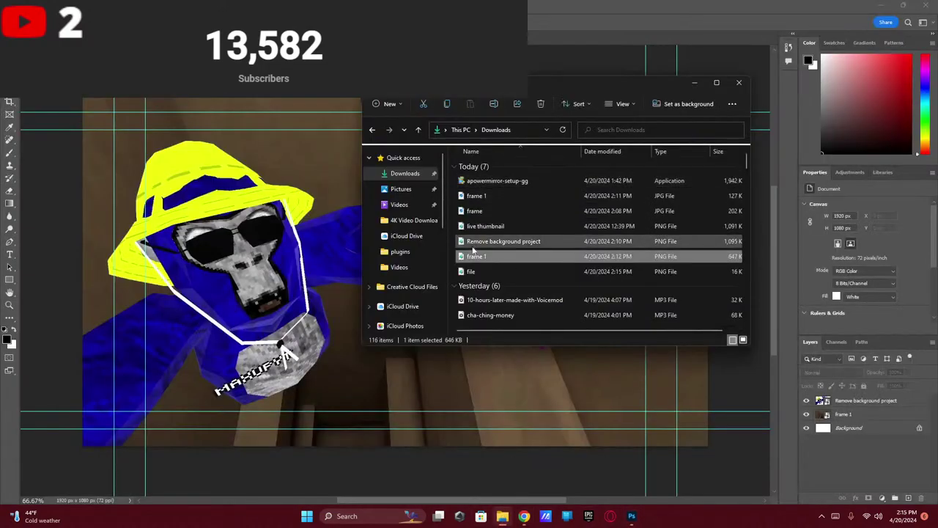
left_click_drag(473, 271, 305, 266)
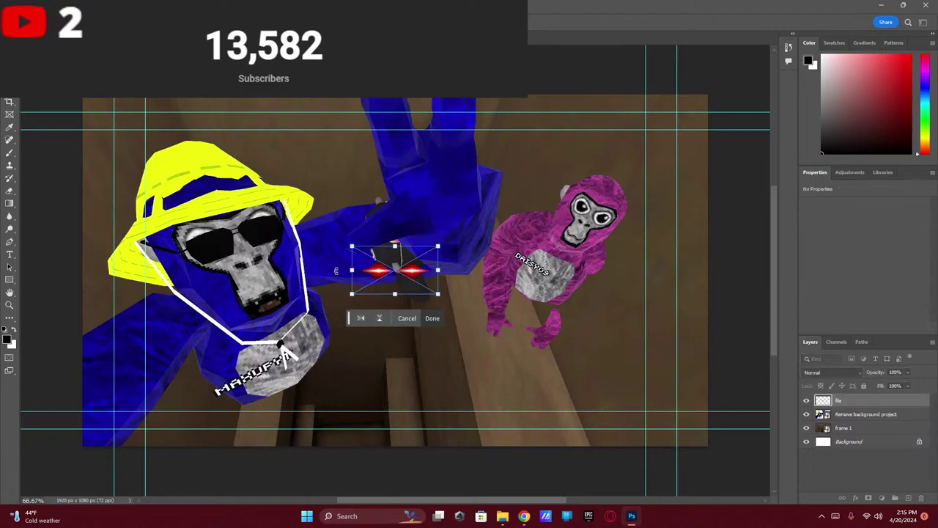
left_click_drag(395, 277, 598, 224)
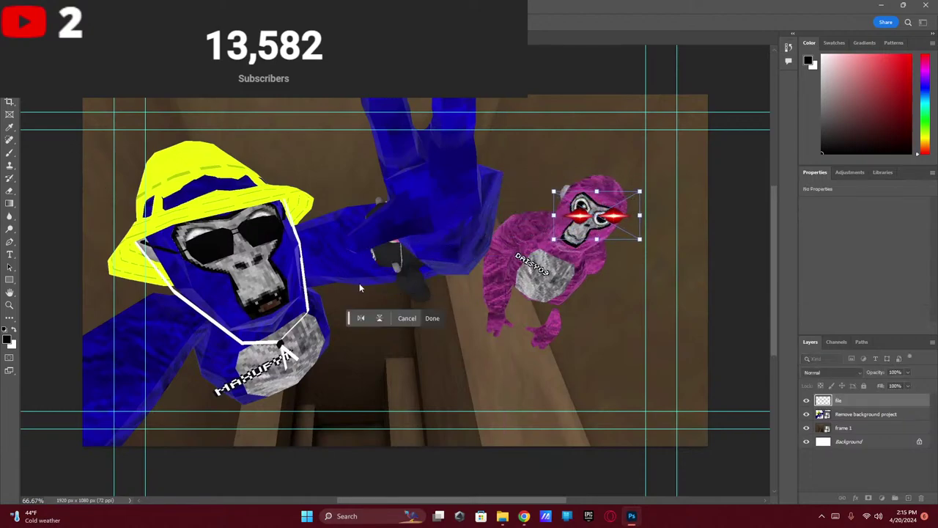
left_click(432, 318)
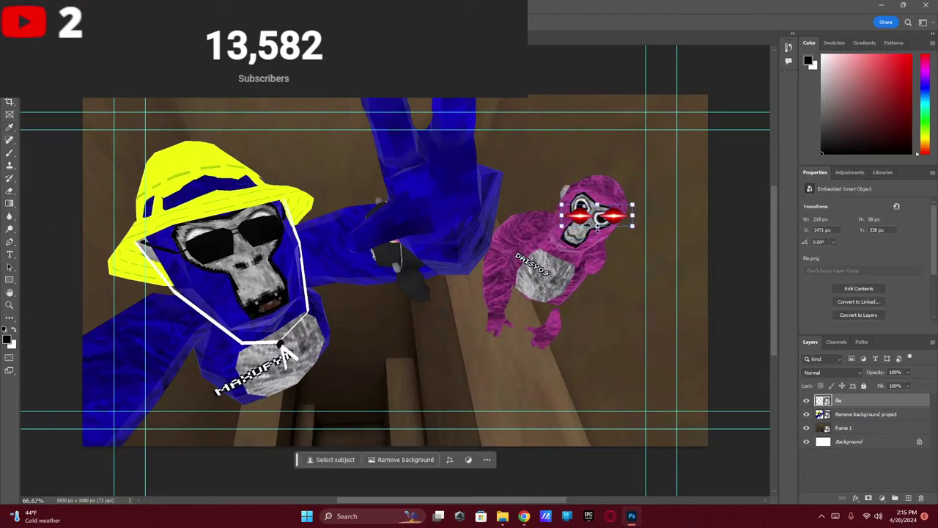
- Rotate the red eyes layer about 29°, scale it down slightly, and align it with the pink gorilla's tilted face
left_click(604, 219)
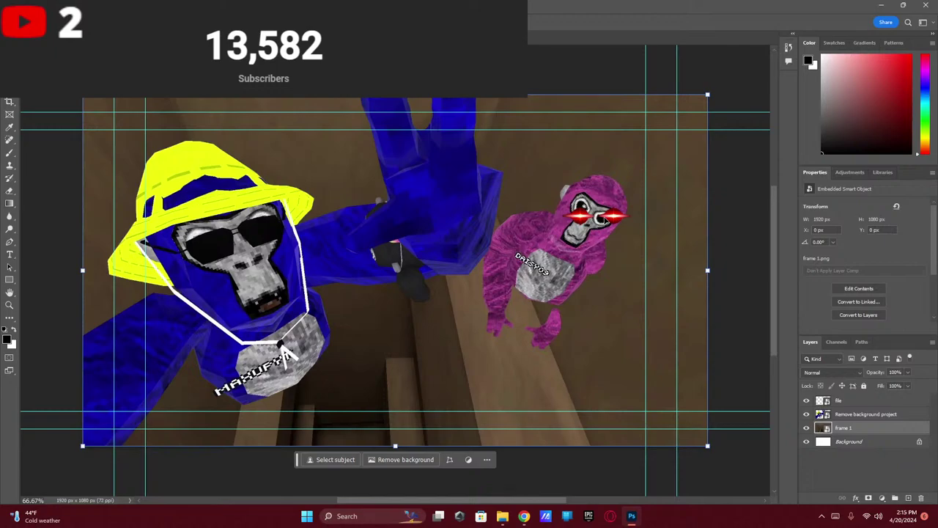
left_click(611, 219)
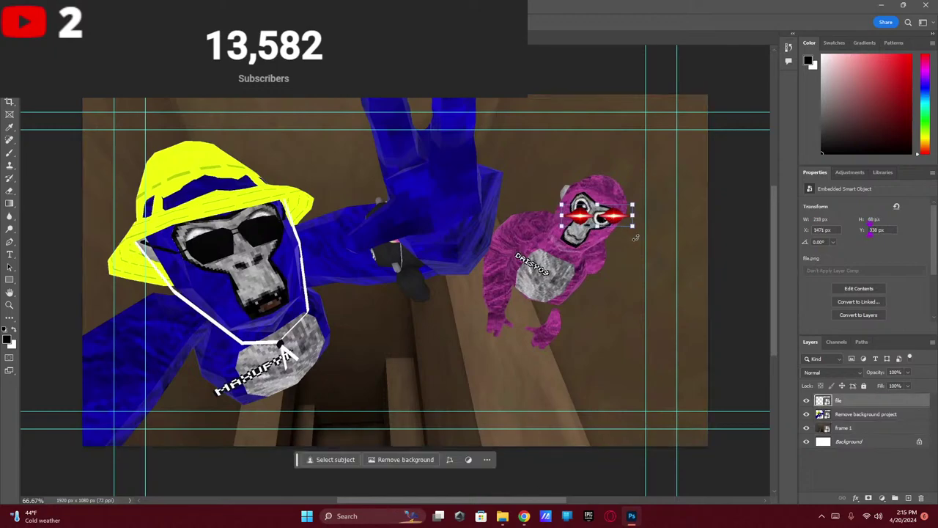
left_click(834, 242)
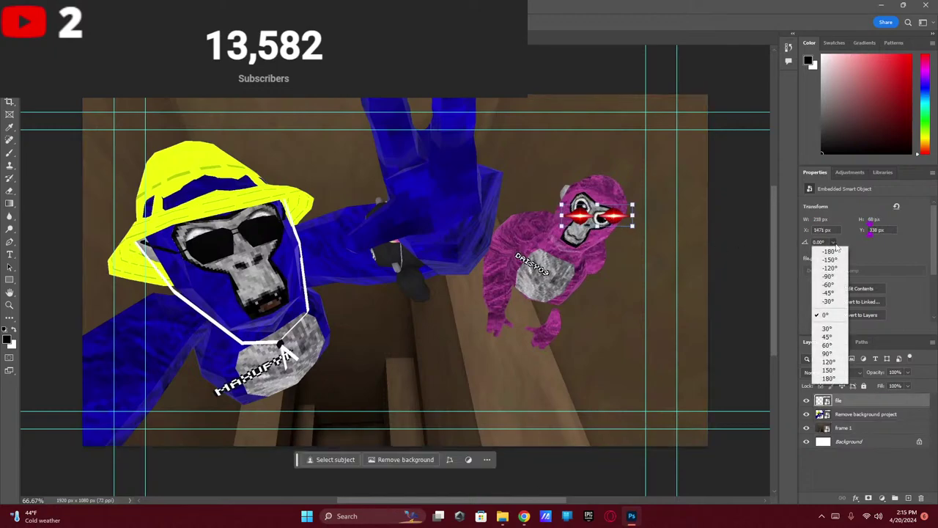
left_click(837, 329)
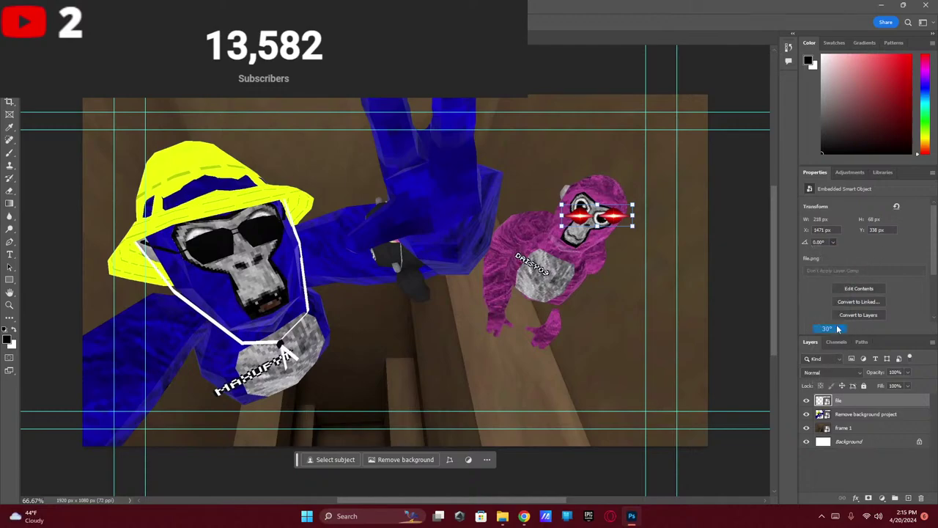
left_click_drag(594, 213, 560, 238)
left_click_drag(640, 211, 616, 224)
left_click_drag(625, 260, 629, 258)
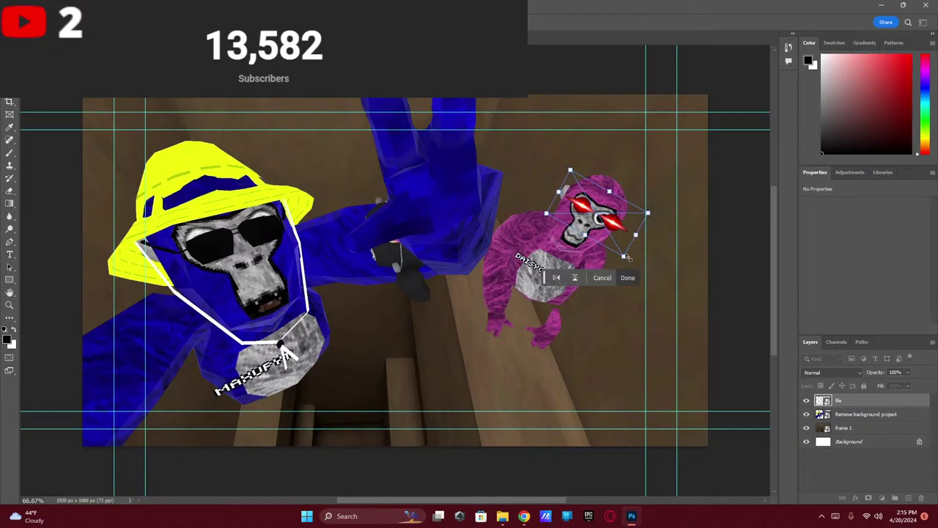
scroll(585, 229, "left", 2)
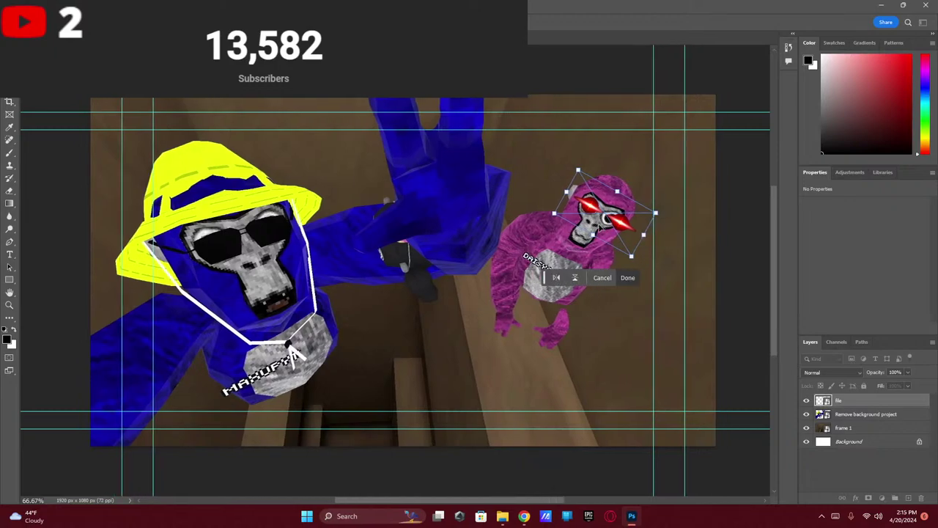
key("Return")
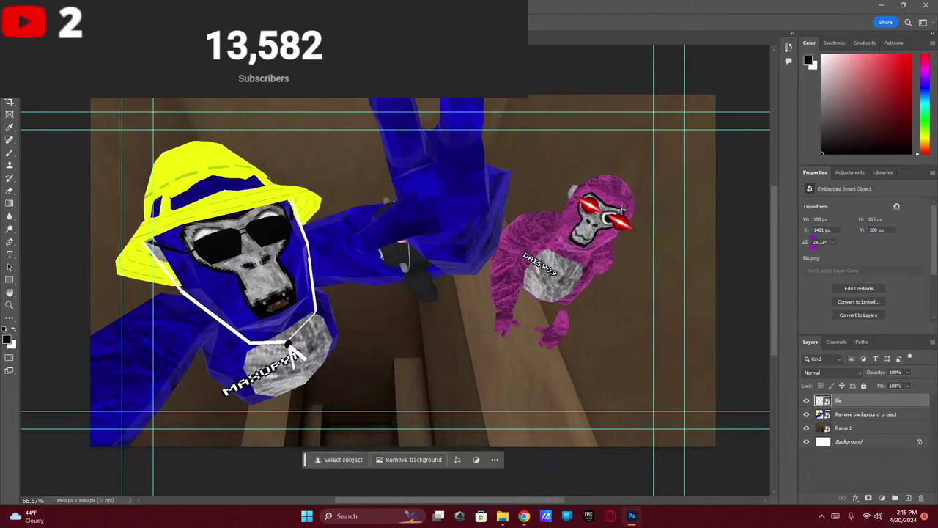
left_click_drag(641, 205, 594, 243)
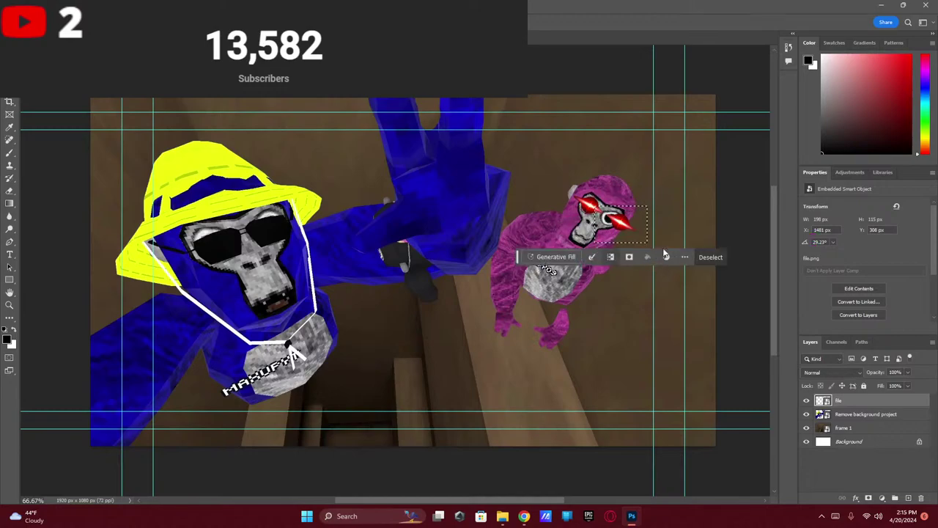
left_click(589, 472)
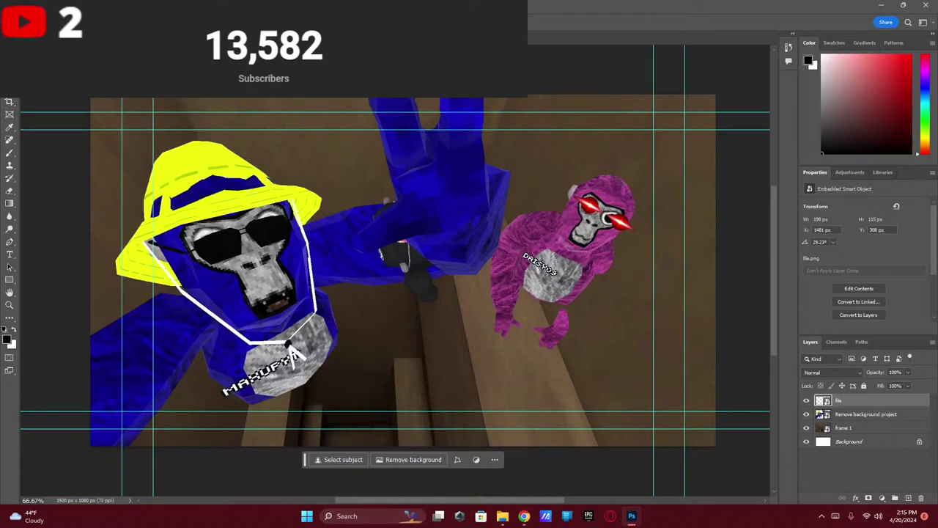
key("ctrl+t")
right_click(855, 400)
left_click(847, 489)
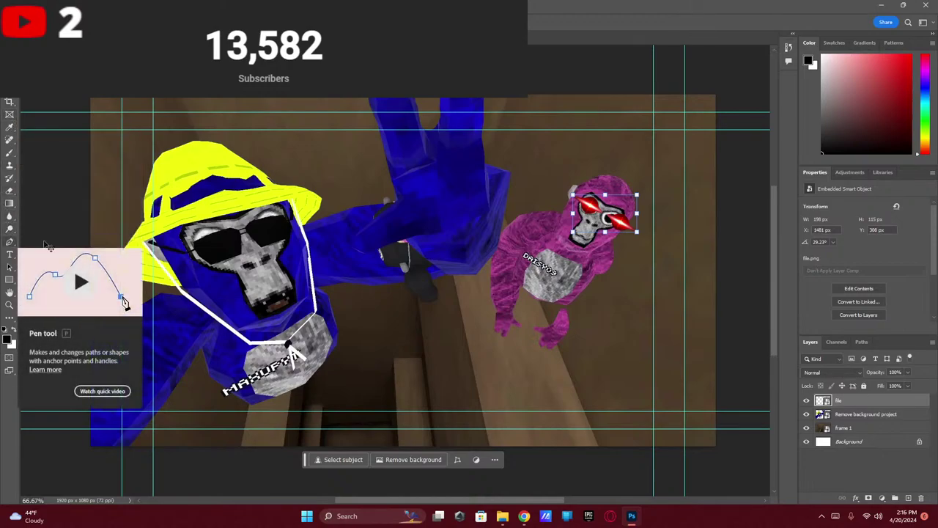
mouse_move(608, 218)
left_mouse_down()
mouse_move(591, 217)
mouse_move(613, 225)
mouse_move(606, 235)
mouse_move(623, 249)
left_mouse_up()
key("ctrl+z")
- Scale the red eyes layer down to about 178 x 103 px over the pink gorilla's eyes
key("ctrl+t")
left_click_drag(652, 213, 622, 222)
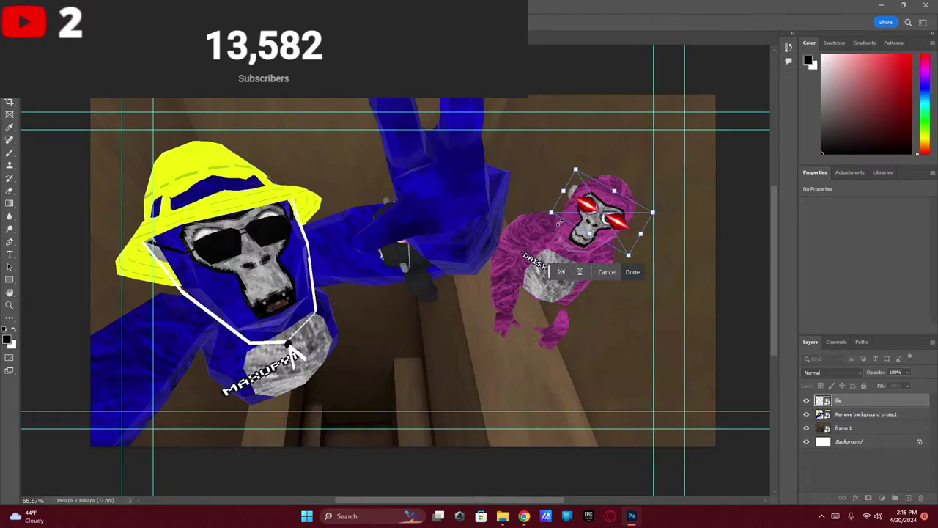
left_click_drag(554, 214, 554, 213)
left_click(629, 272)
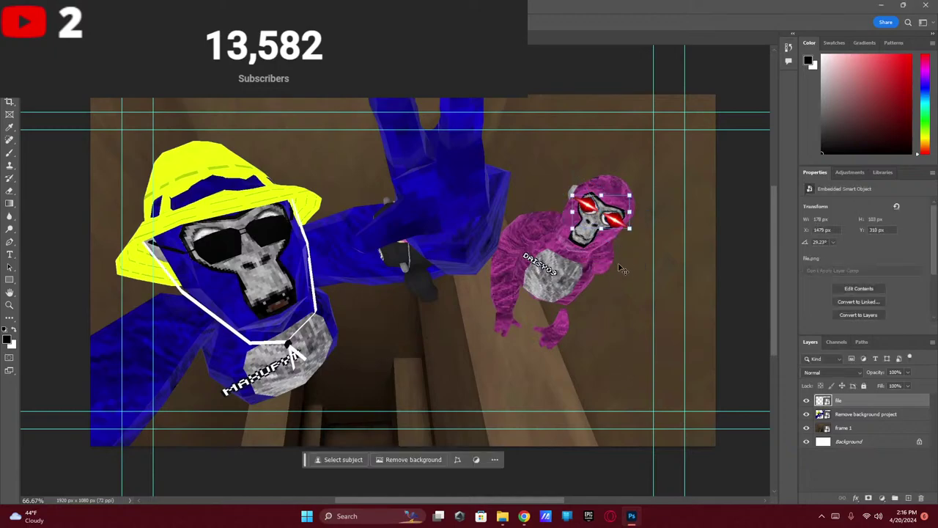
- Rasterize the Remove background project layer, lighten the blue gorilla with the Dodge tool and undo the last stroke
scroll(612, 209, "left", 2)
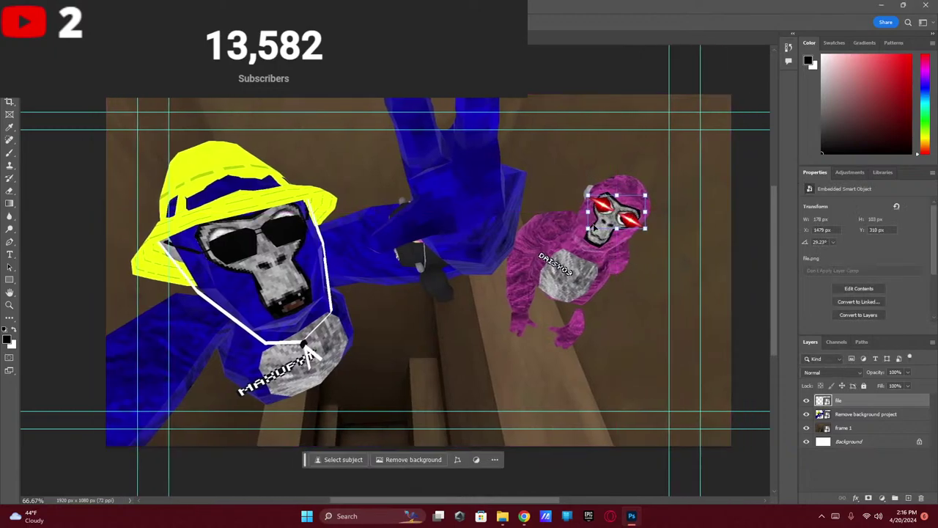
left_click(596, 74)
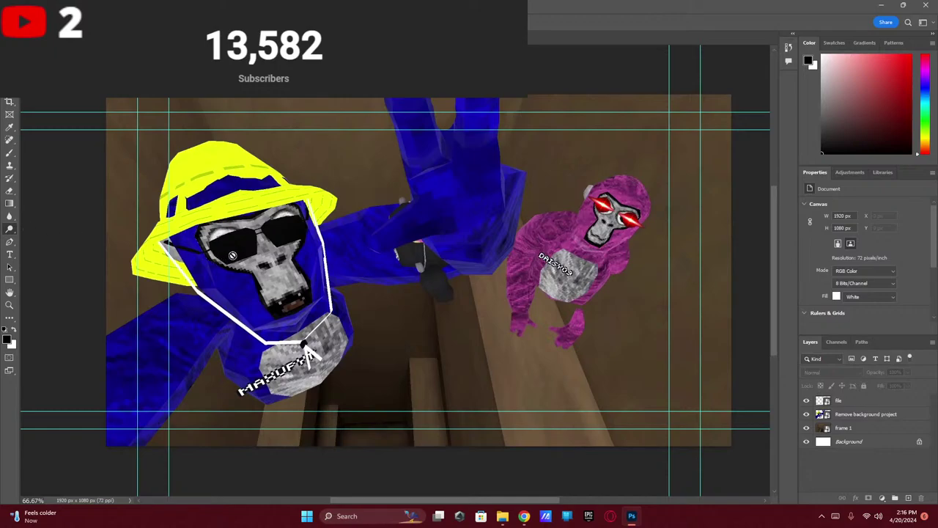
left_click(233, 255)
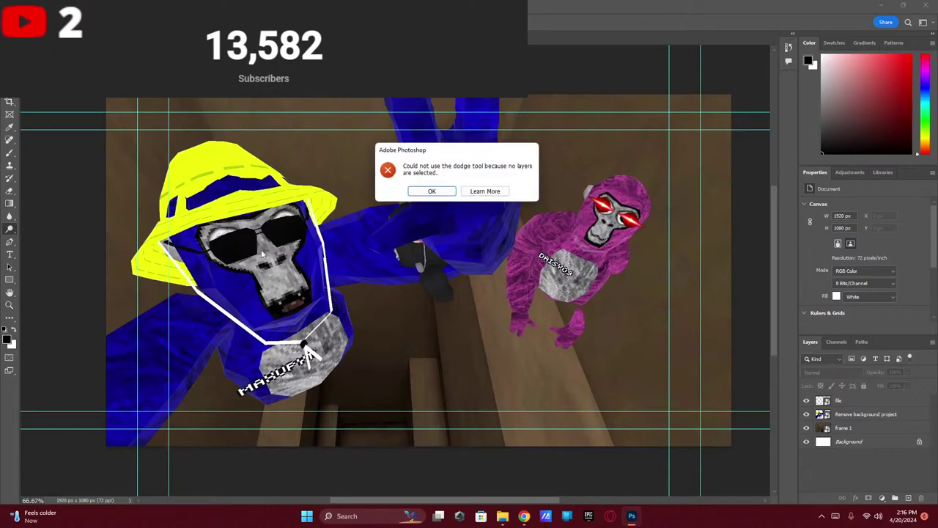
left_click(432, 192)
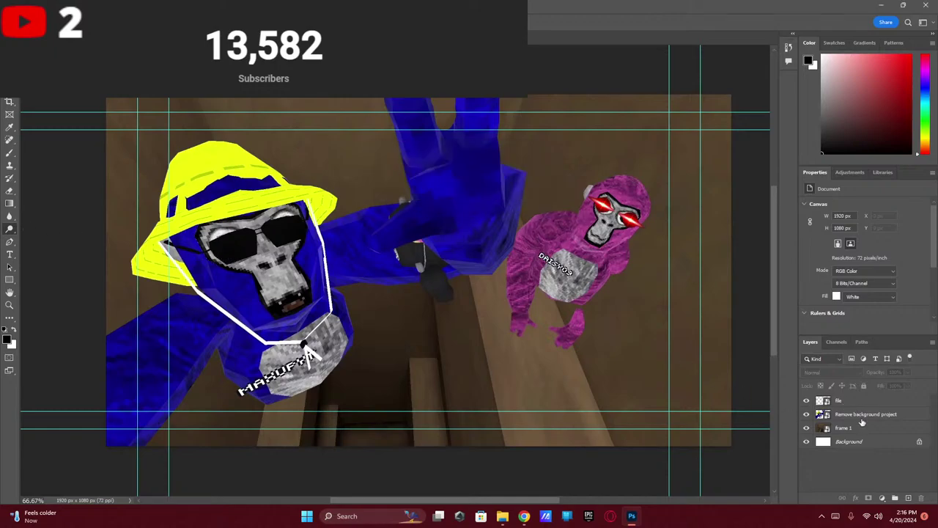
left_click(863, 415)
left_click(301, 288)
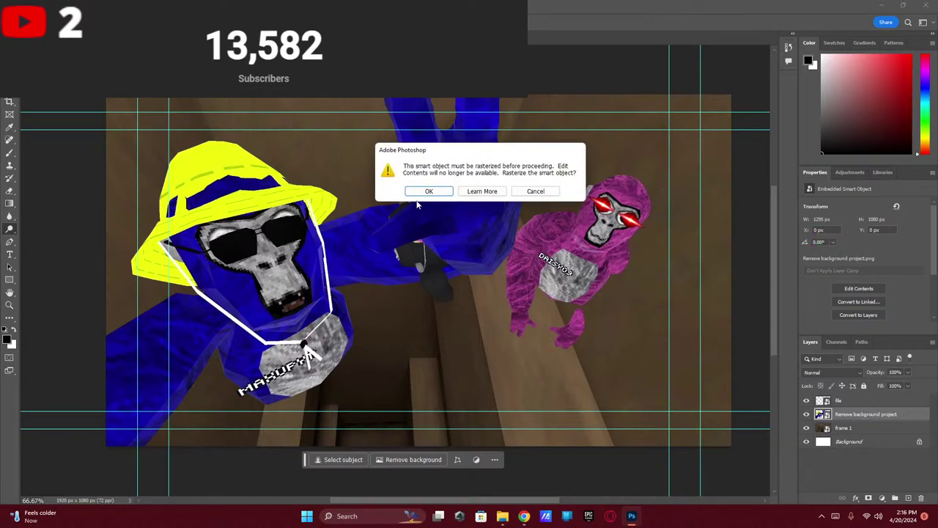
left_click(427, 190)
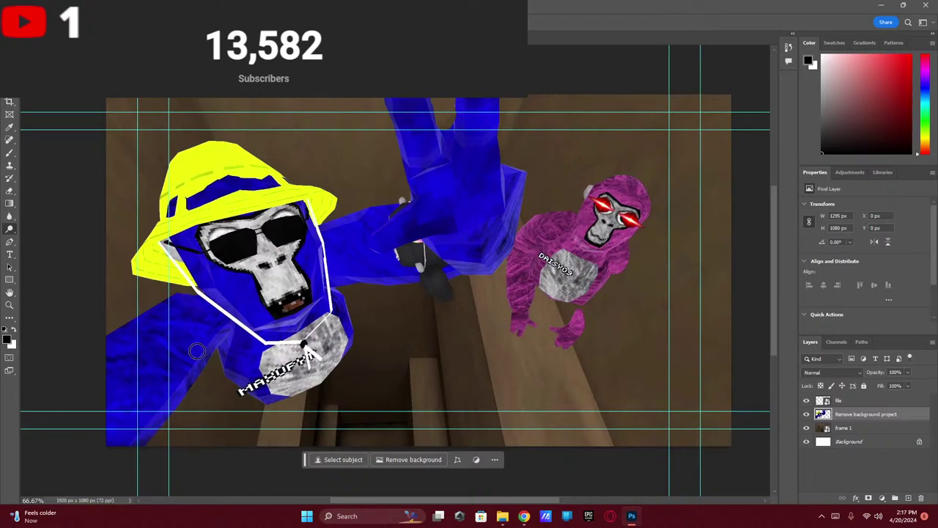
key("ctrl+z")
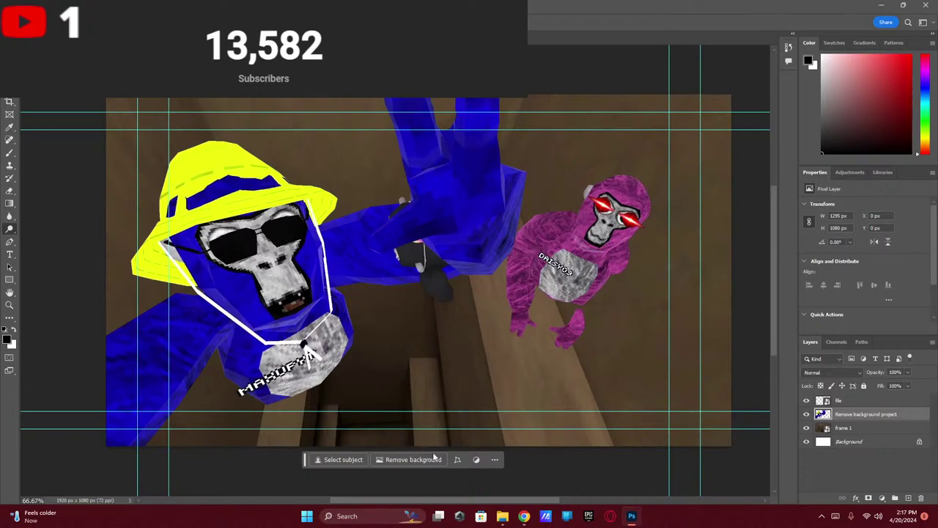
- Rasterize the frame 1 layer and dodge highlights into the wall and beam around the pink gorilla
left_click(856, 429)
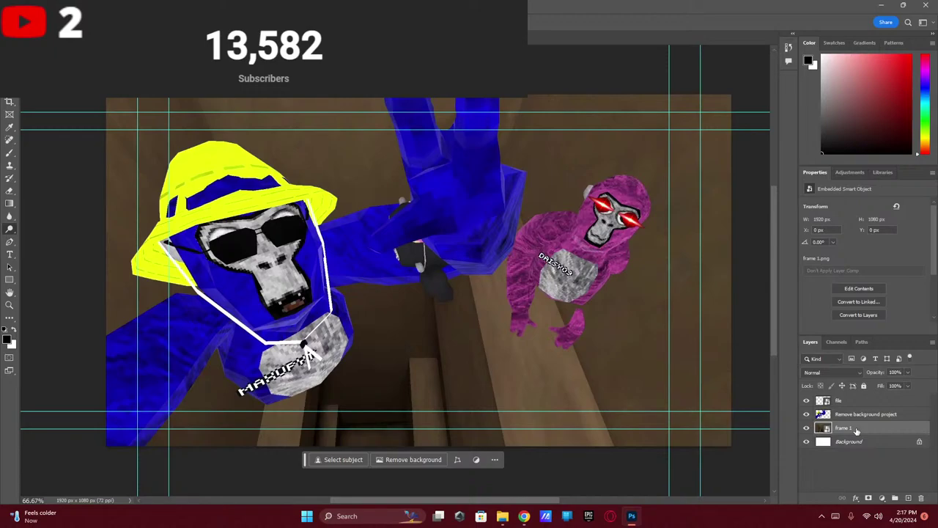
left_click(601, 266)
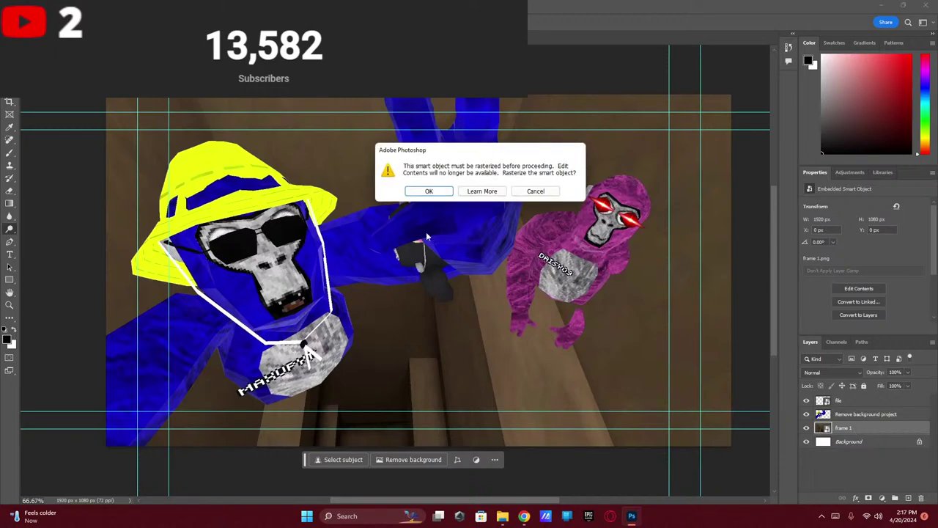
left_click(427, 192)
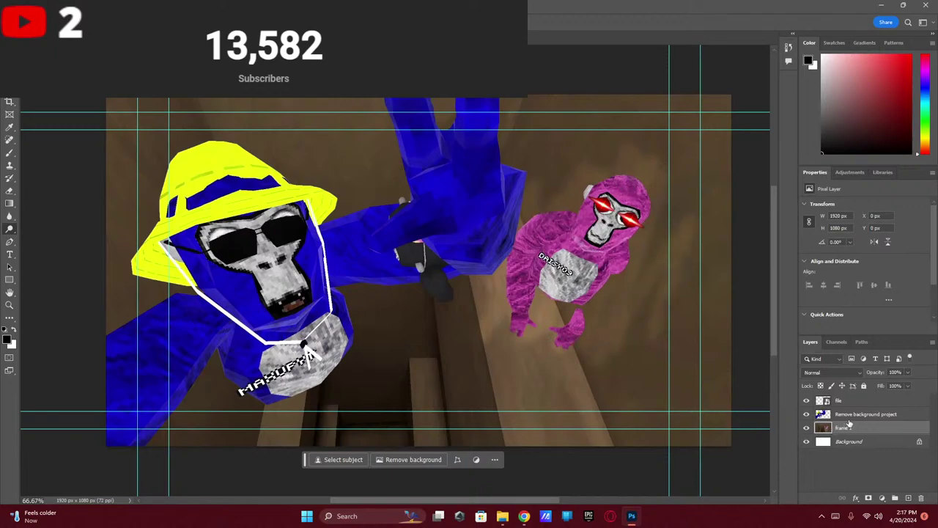
- Try a rectangular selection of about 91 x 171 px over one of the pink gorilla's eyes and clear it
left_click(864, 402)
left_click(846, 416)
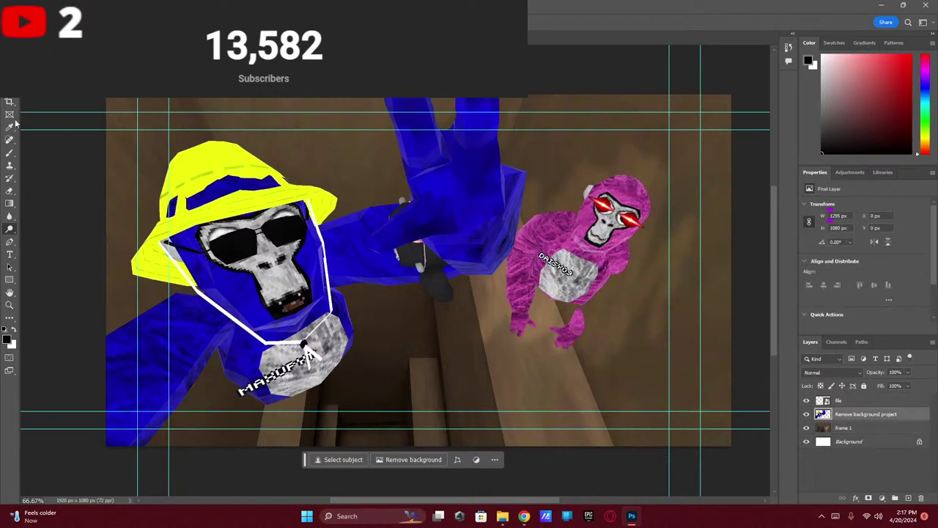
left_click(836, 401)
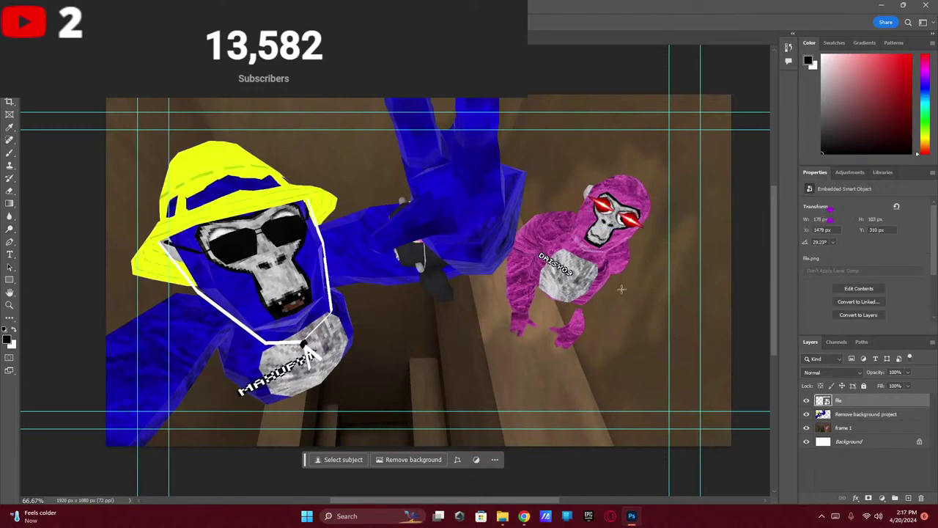
left_click_drag(617, 194, 647, 249)
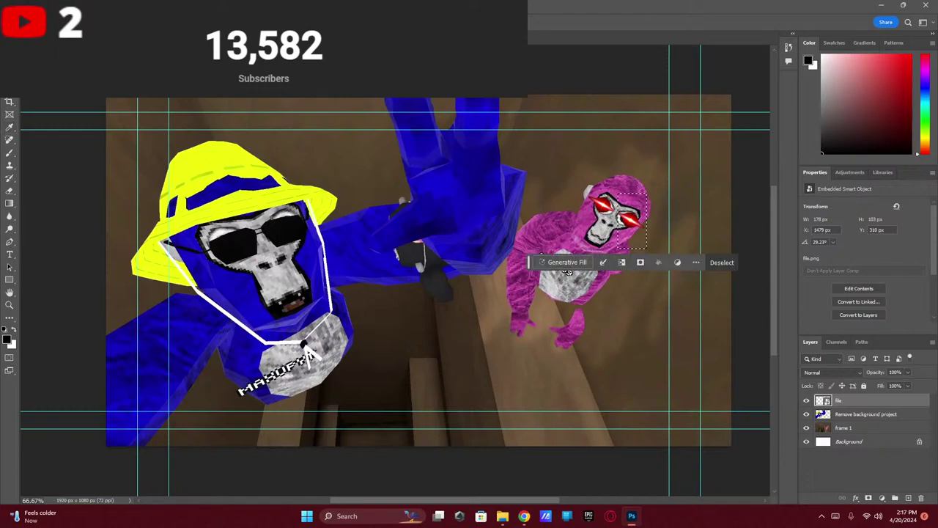
left_click_drag(622, 212, 635, 237)
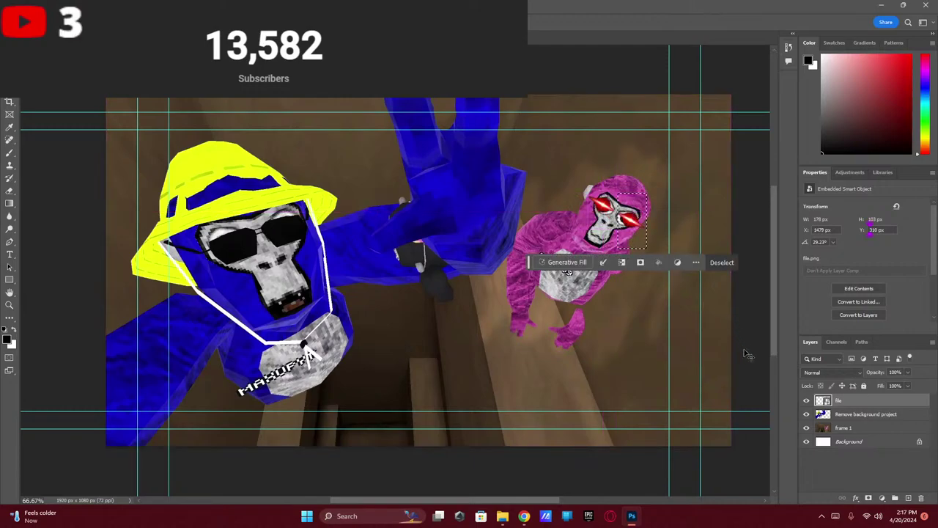
left_click(839, 415)
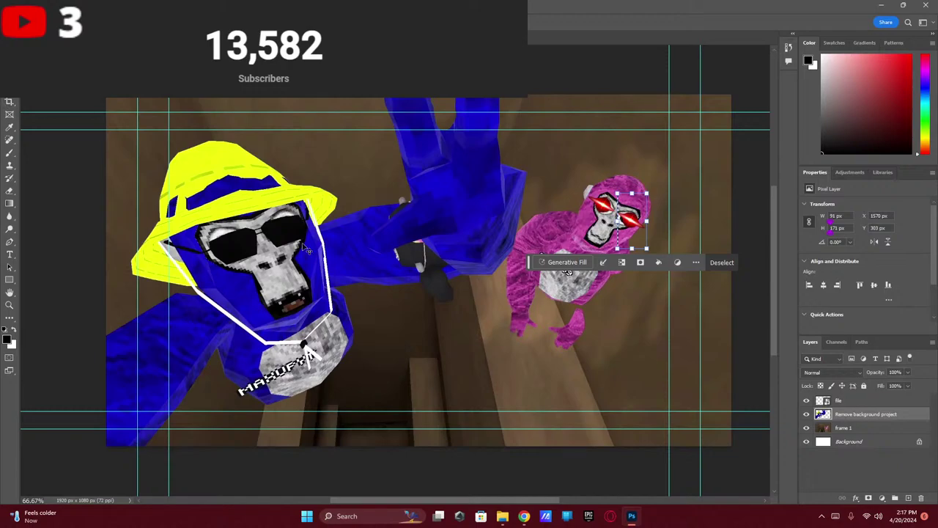
key("ctrl+d")
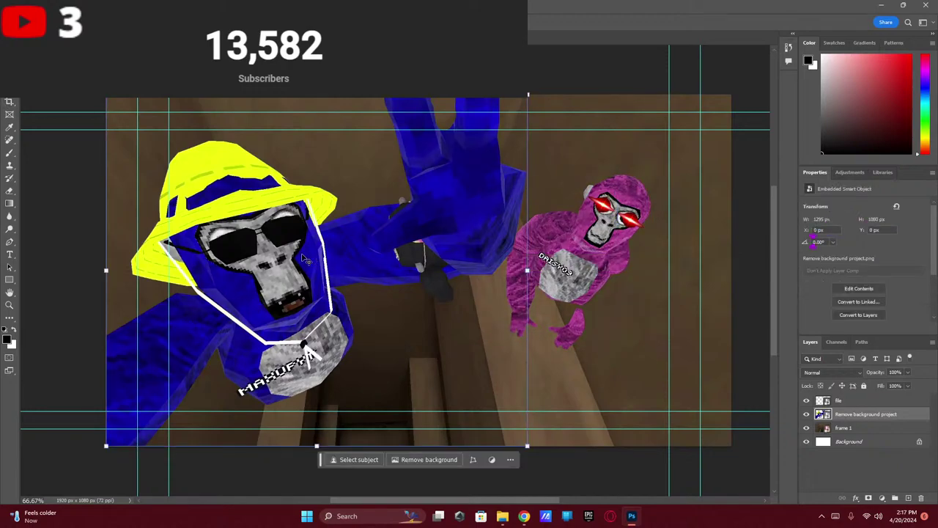
- Undo the selection, dodging and rasterizing edits back to the original smart object layers
key("ctrl+z")
key("ctrl+z")
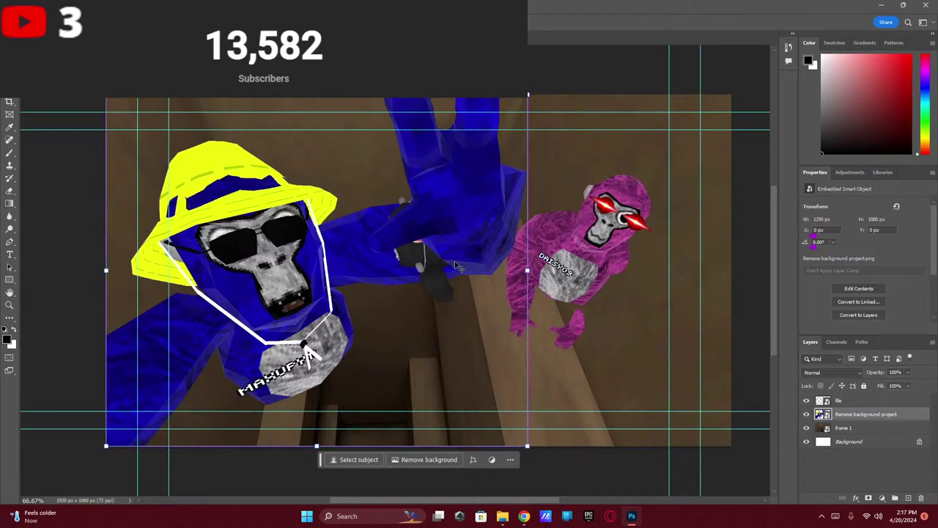
key("ctrl+z")
key("ctrl+z")
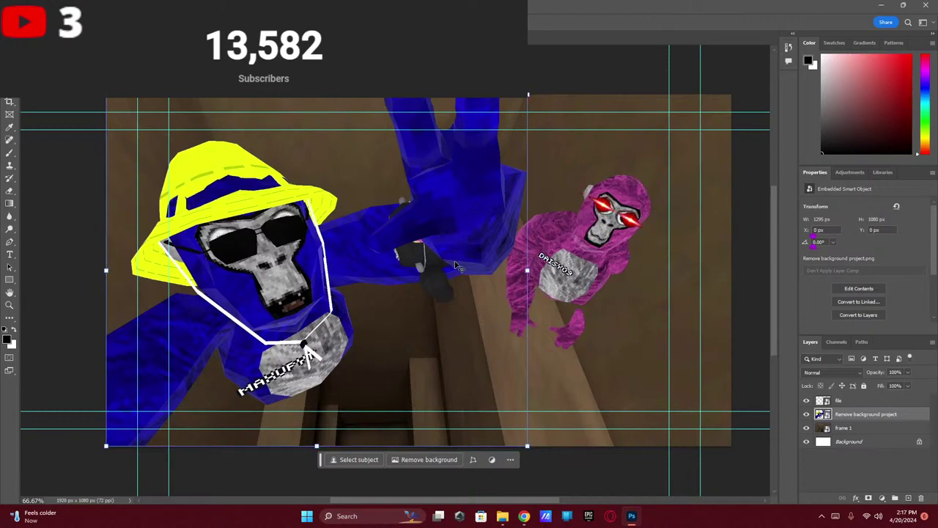
- Rasterize the frame 1 layer again and use the Dodge tool to lighten the wall and beam around the pink gorilla
left_click(878, 427)
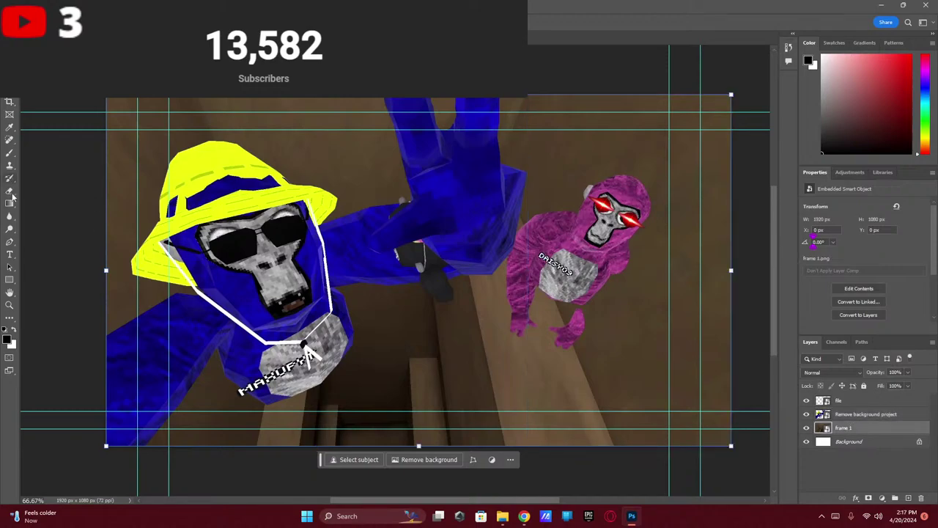
left_click(9, 229)
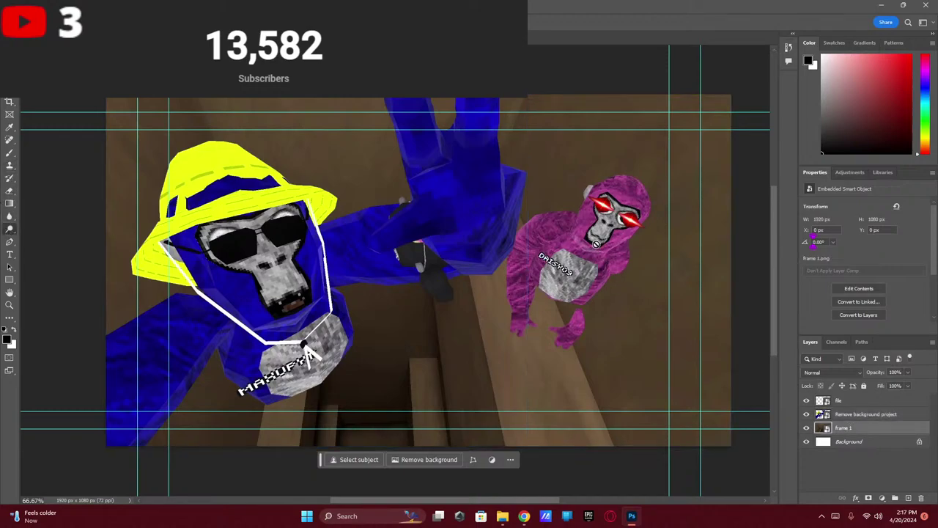
left_click(596, 243)
left_click(428, 191)
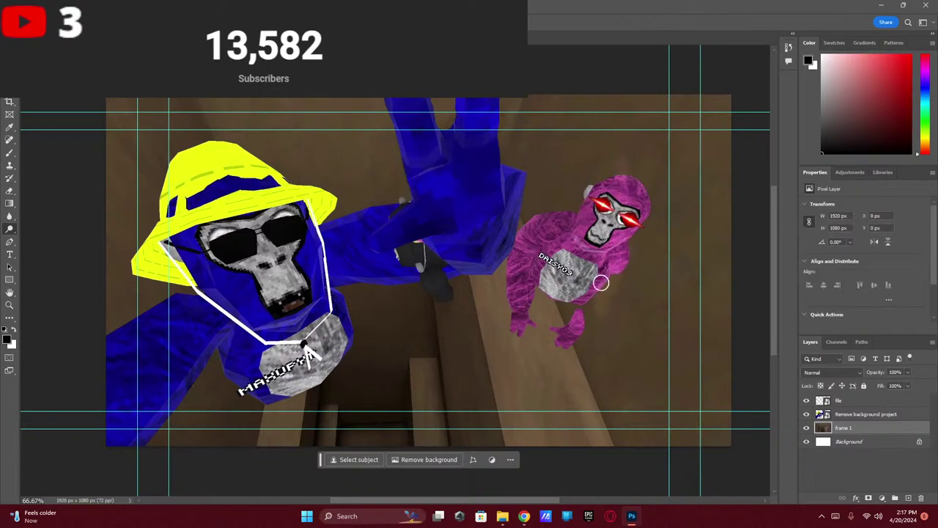
mouse_move(601, 282)
left_mouse_down()
mouse_move(635, 166)
mouse_move(586, 307)
mouse_move(544, 325)
mouse_move(519, 296)
mouse_move(521, 230)
mouse_move(558, 272)
left_mouse_up()
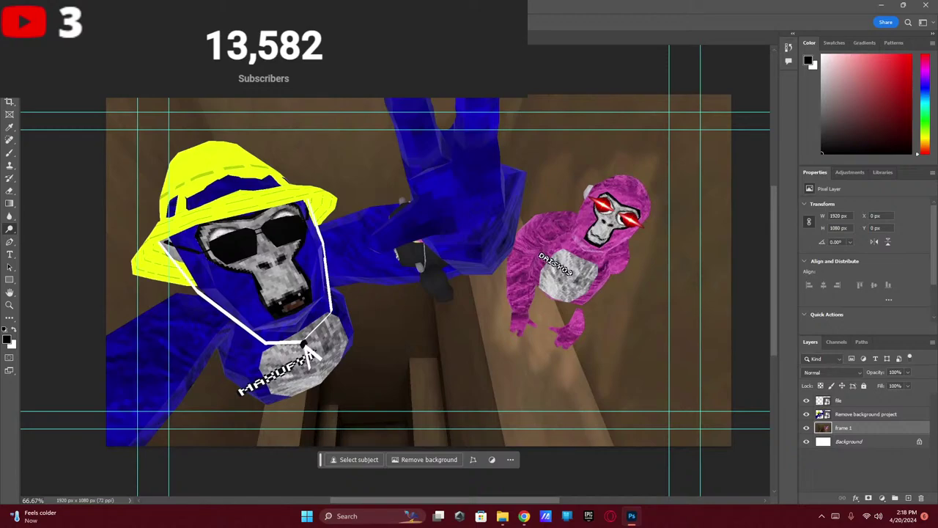
- Rasterize the Remove background project layer again and dodge highlights onto the blue gorilla's face, hat and arms
left_click(843, 415)
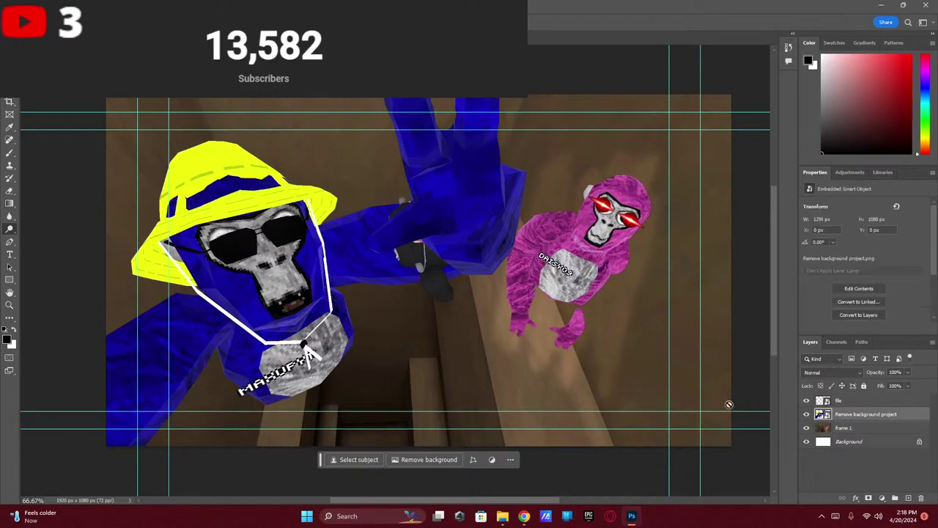
left_click(295, 287)
left_click(428, 192)
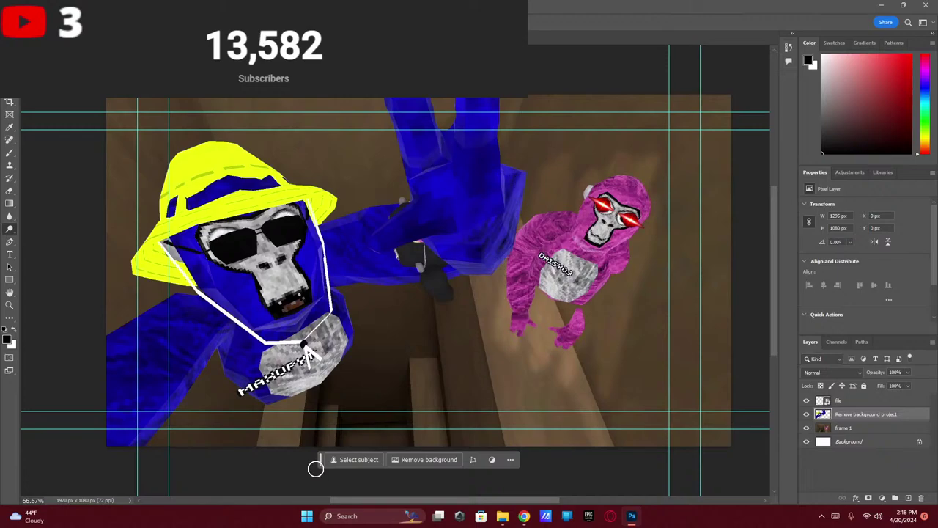
- Preview the composite in the Export As settings and leave them without exporting
key("alt+f")
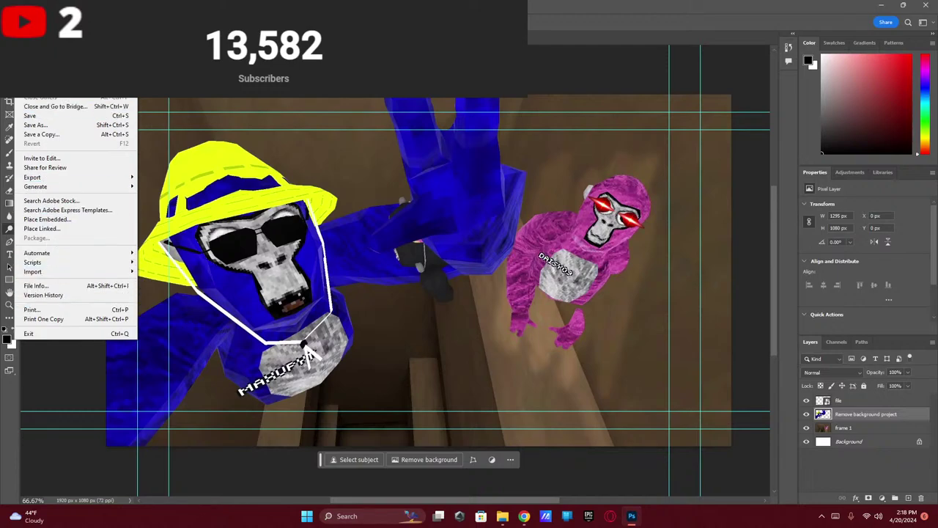
key("Right")
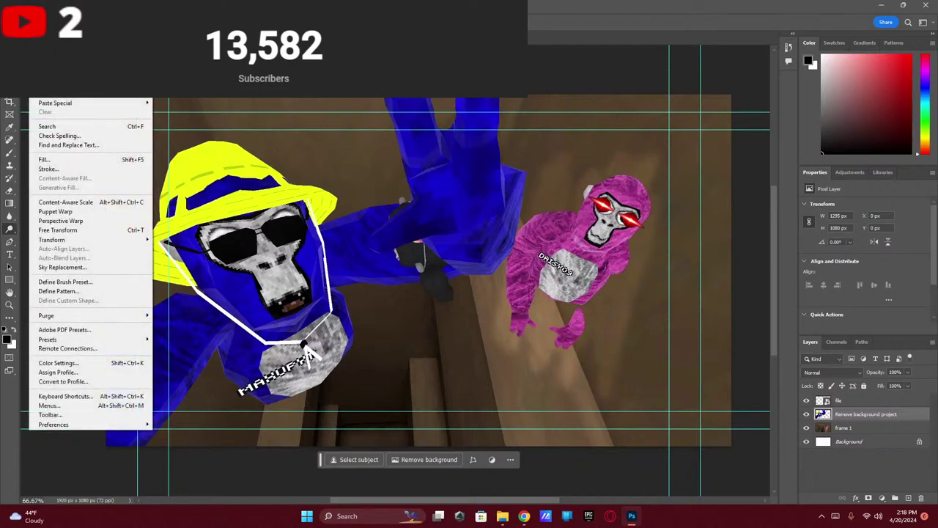
key("Left")
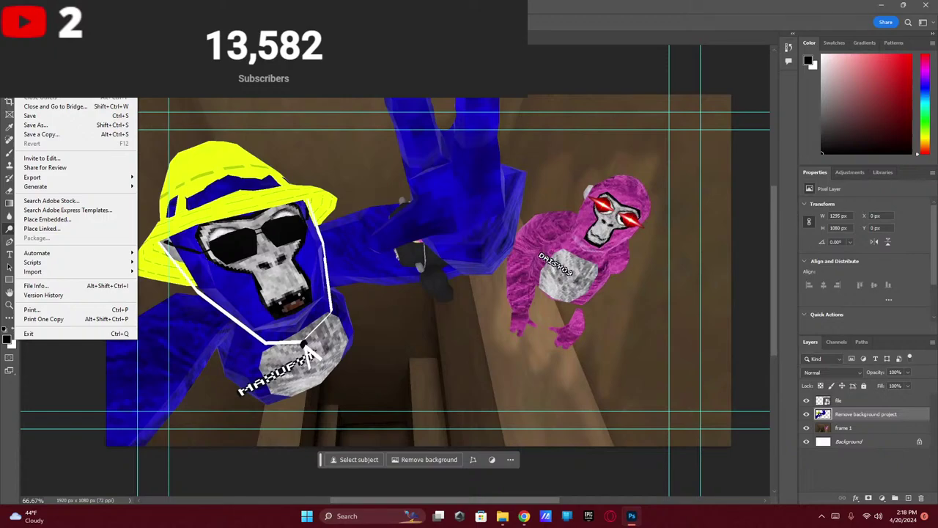
key("Right")
key("Right")
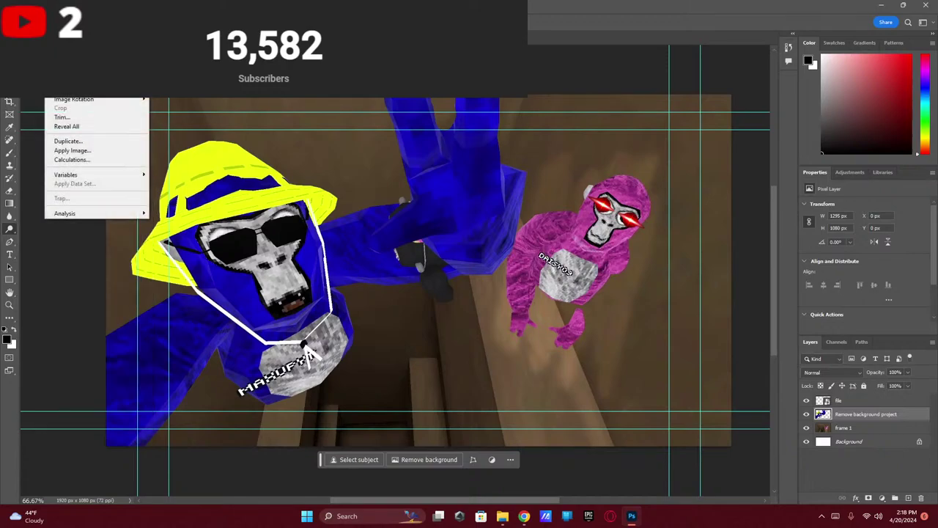
key("Left")
key("Left")
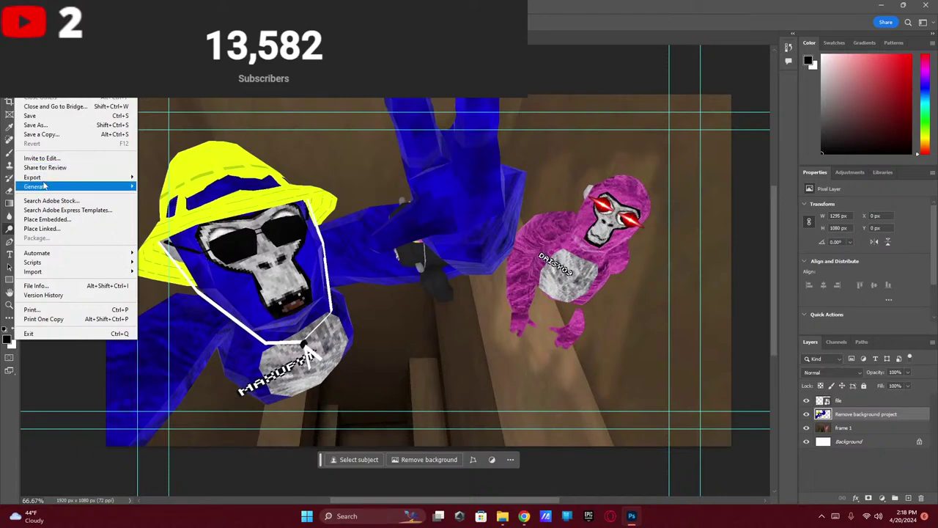
mouse_move(56, 179)
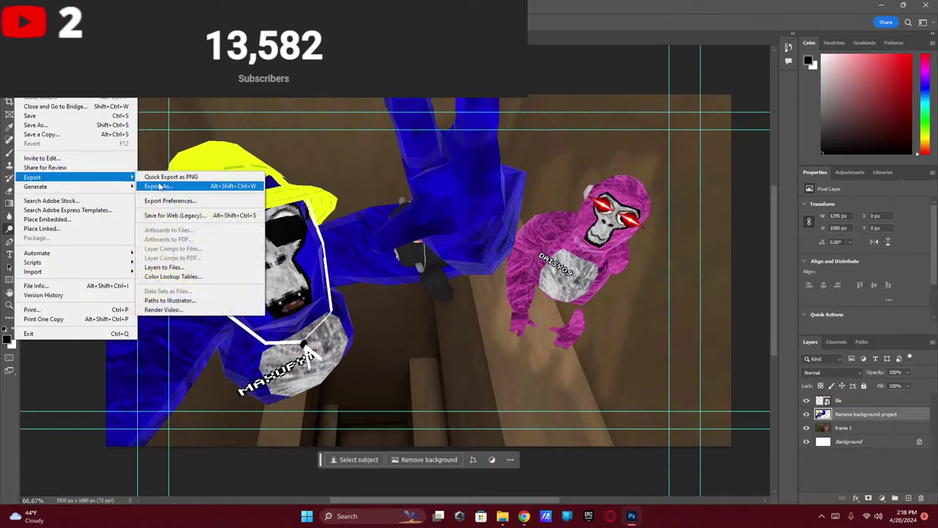
left_click(159, 186)
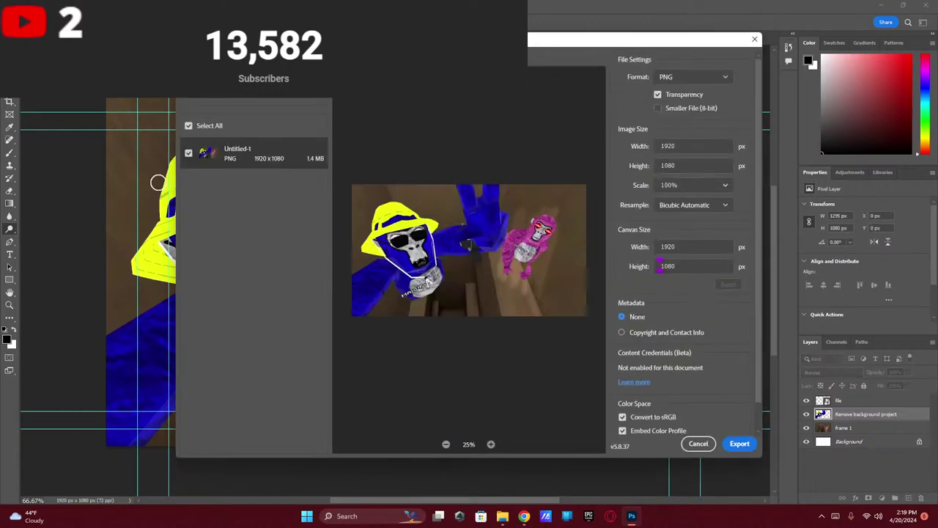
left_click(757, 40)
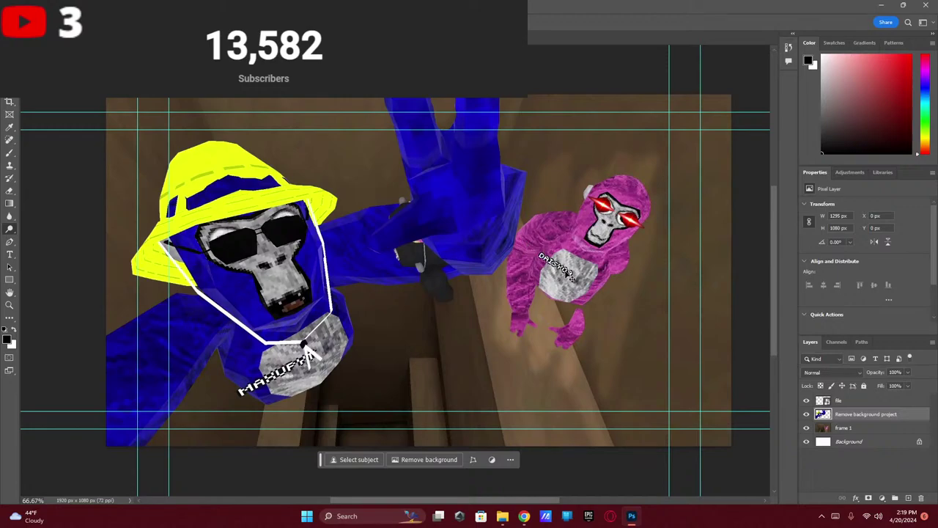
- Rasterize the red eyes layer named file so that the Dodge tool can be used on it
scroll(597, 289, "left", 1)
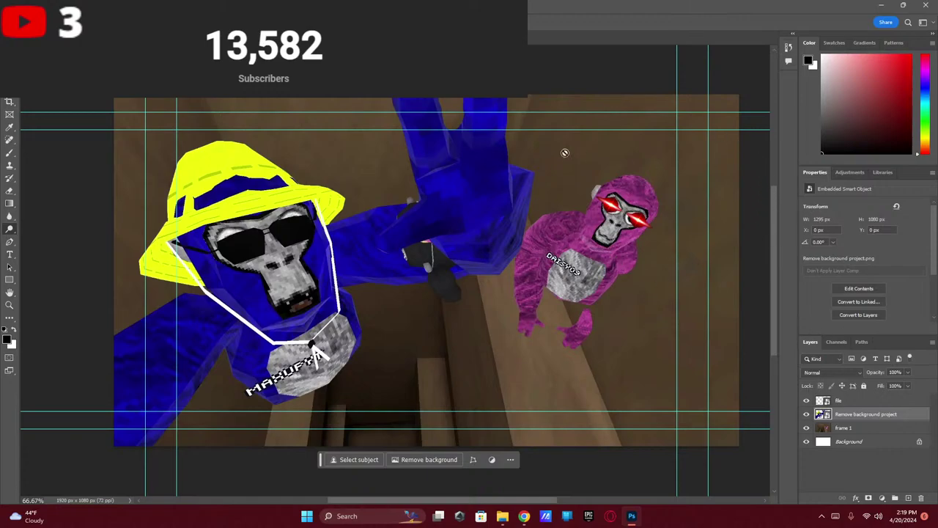
left_click(861, 400)
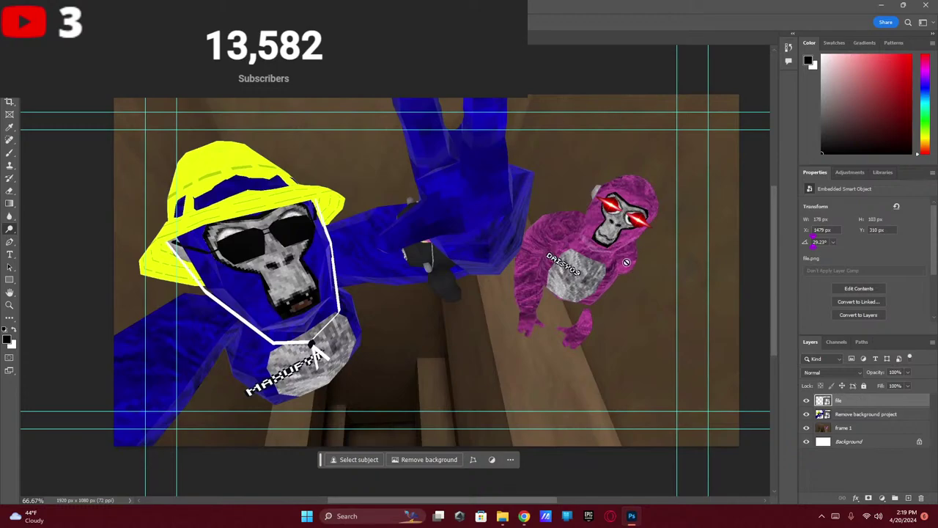
left_click(587, 257)
left_click(419, 192)
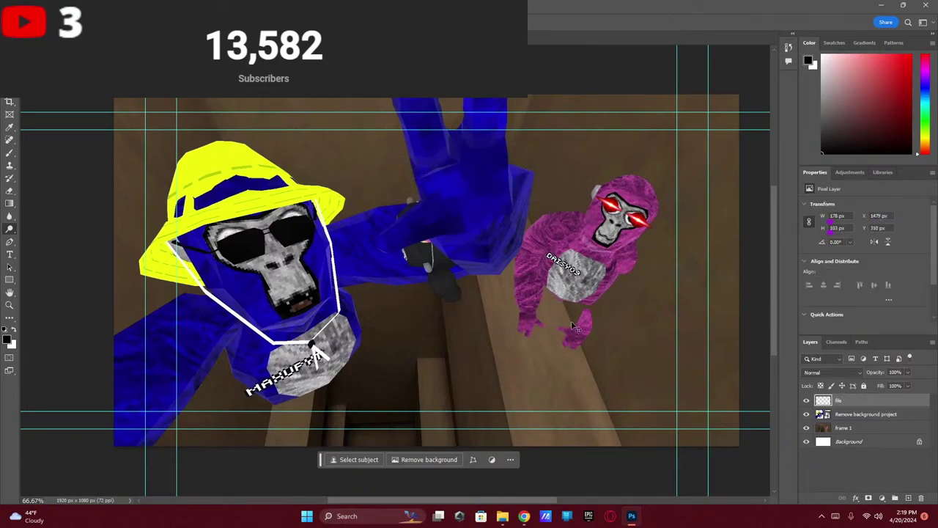
- Dodge the wall area around the pink gorilla brighter on the frame 1 layer
scroll(605, 339, "left", 1)
scroll(605, 339, "right", 2)
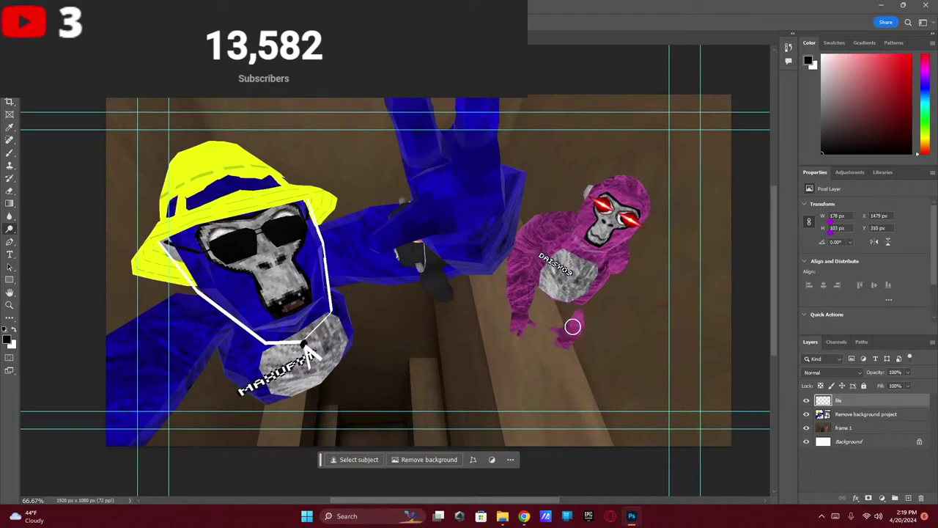
left_click(864, 415)
left_click(844, 427)
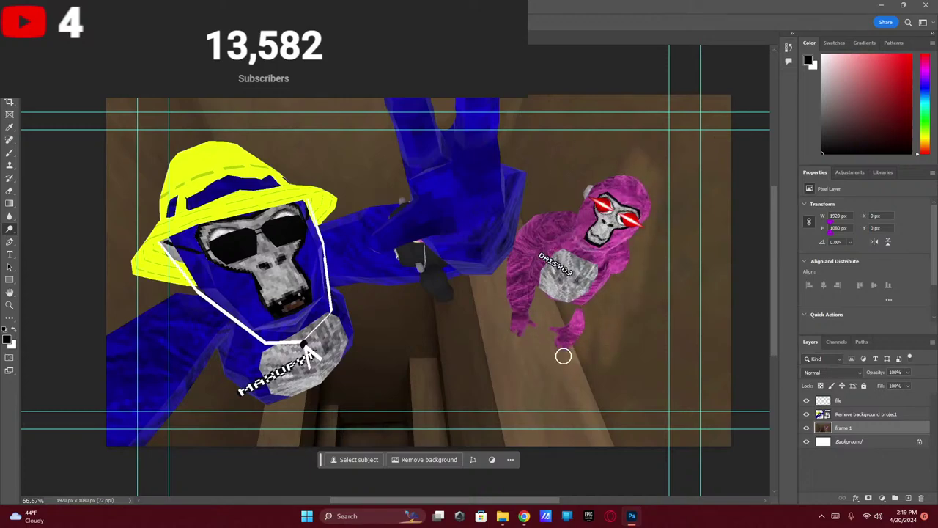
mouse_move(563, 355)
left_mouse_down()
mouse_move(532, 270)
mouse_move(503, 308)
mouse_move(513, 237)
mouse_move(544, 166)
mouse_move(547, 198)
mouse_move(620, 155)
mouse_move(590, 242)
mouse_move(555, 215)
mouse_move(540, 224)
mouse_move(514, 322)
mouse_move(584, 163)
mouse_move(615, 172)
mouse_move(585, 254)
mouse_move(609, 242)
mouse_move(576, 321)
mouse_move(604, 237)
mouse_move(595, 342)
left_mouse_up()
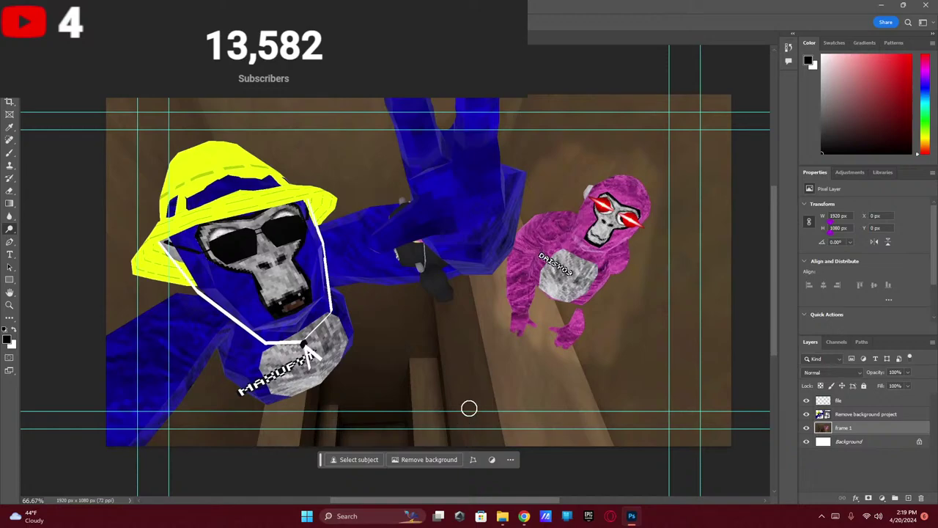
- Export the composite as a 1920 x 1080 PNG named pre-thumbnail in the Downloads folder
left_click(22, 6)
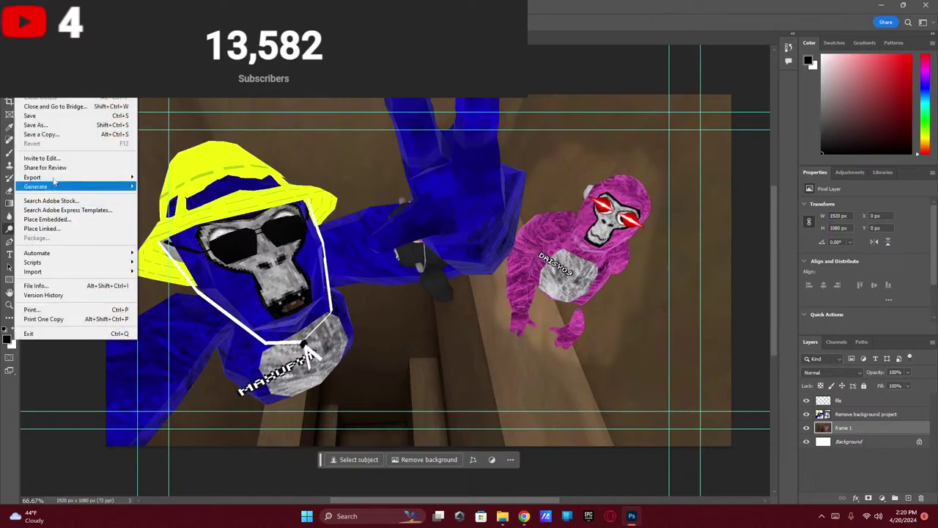
mouse_move(55, 177)
left_click(179, 188)
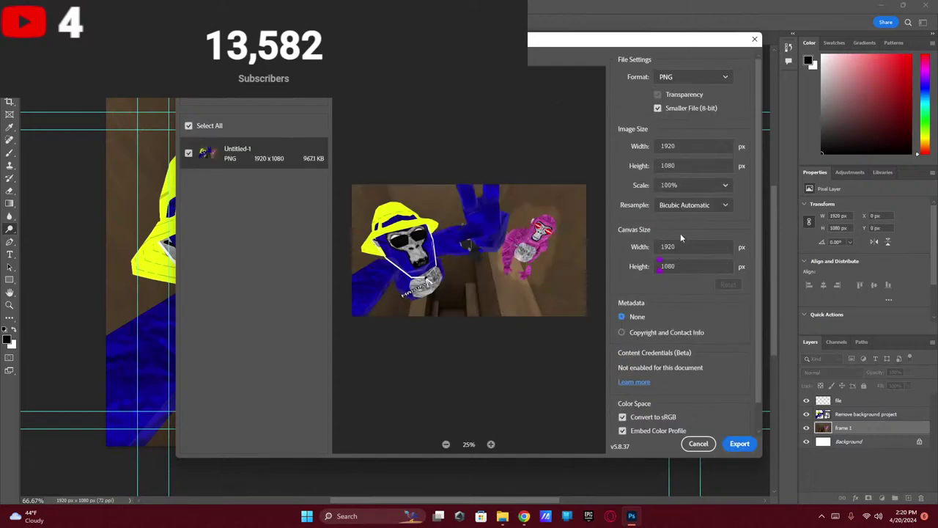
left_click(739, 443)
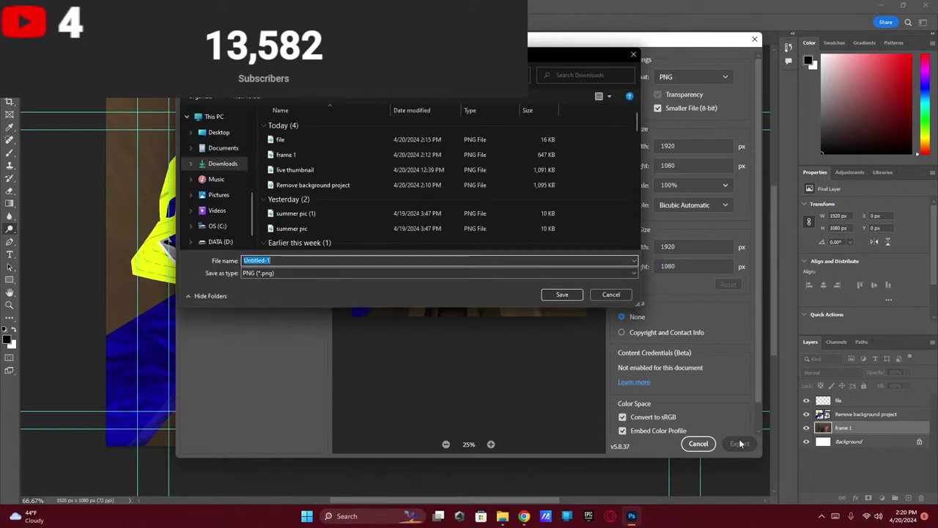
type("pre-thumbnail")
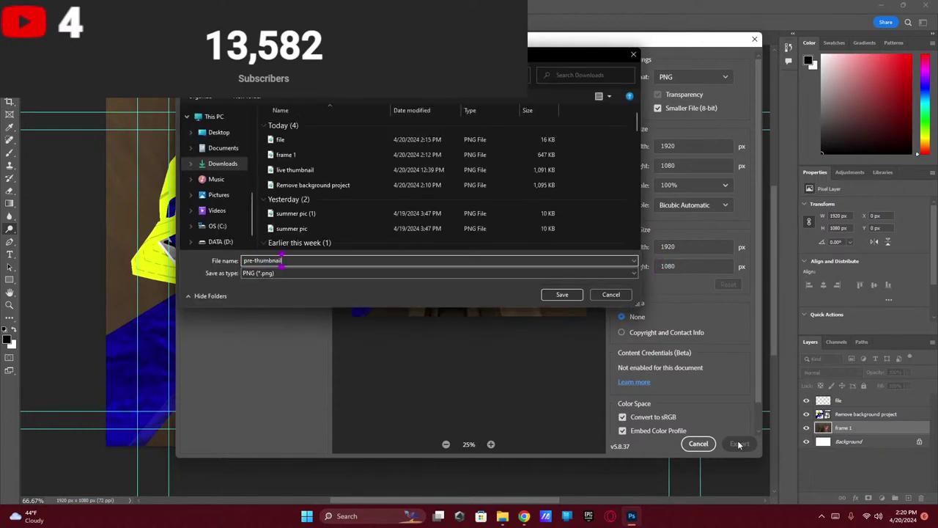
key("Return")
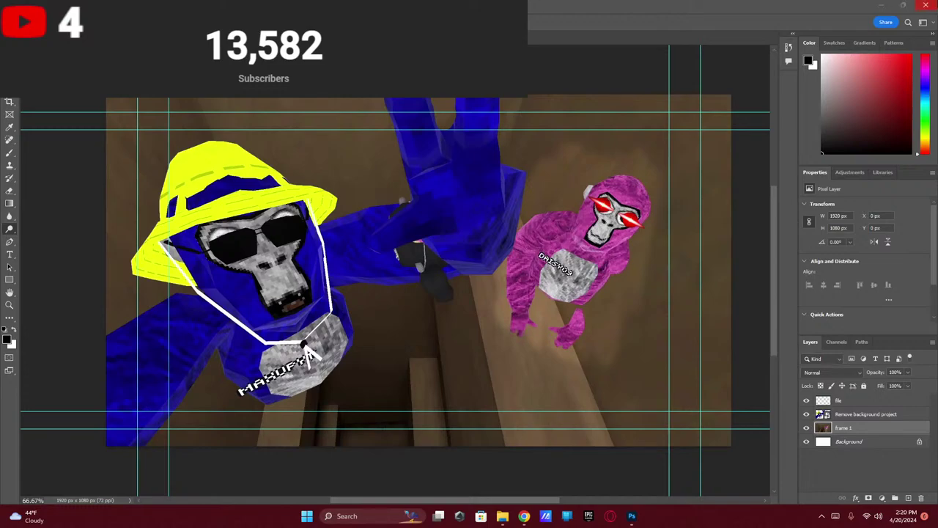
- Close Photoshop and the Downloads window, and delete the red eyes image from the Adobe Express page
left_click(926, 5)
left_click(473, 192)
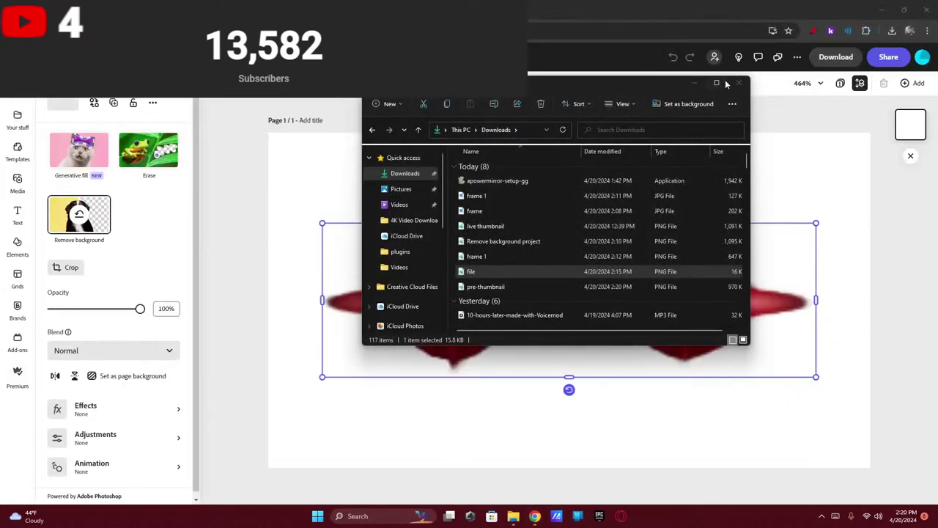
left_click(738, 83)
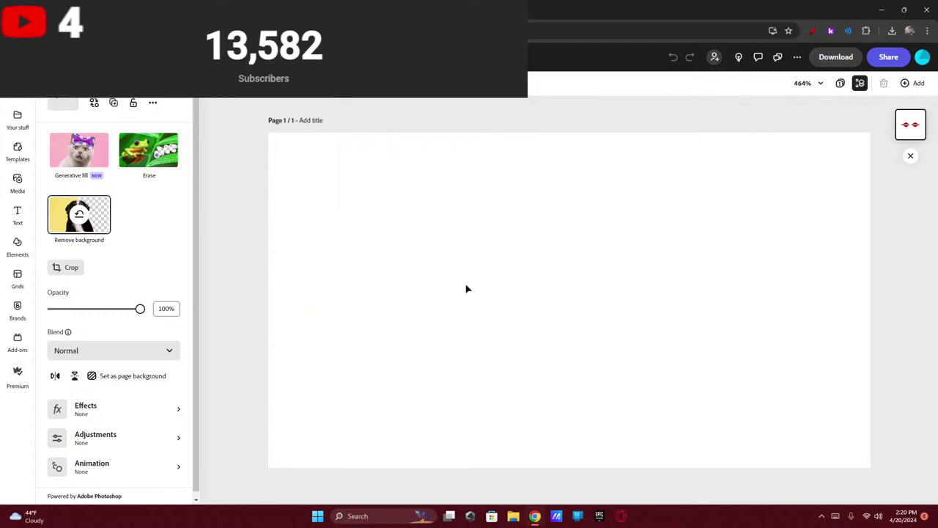
key("Delete")
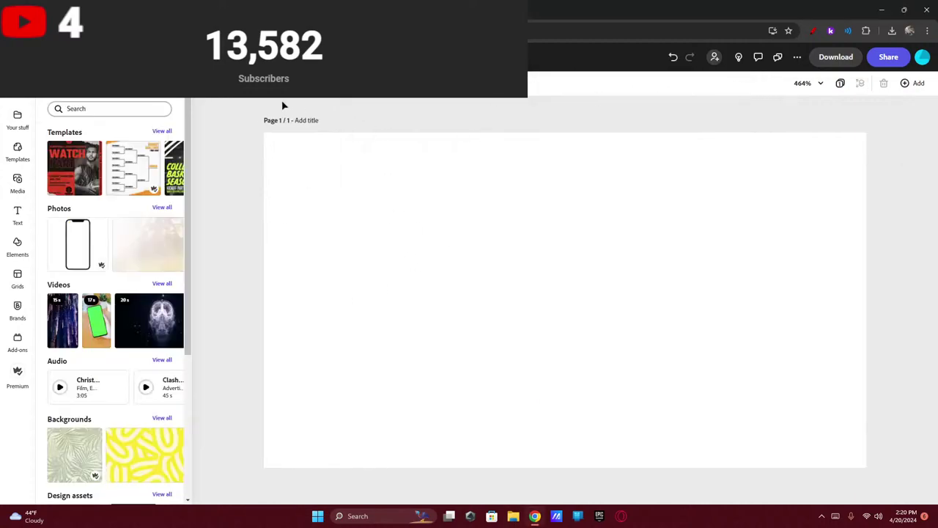
- Upload the pre-thumbnail image from the device and set it as the page background
left_click(16, 121)
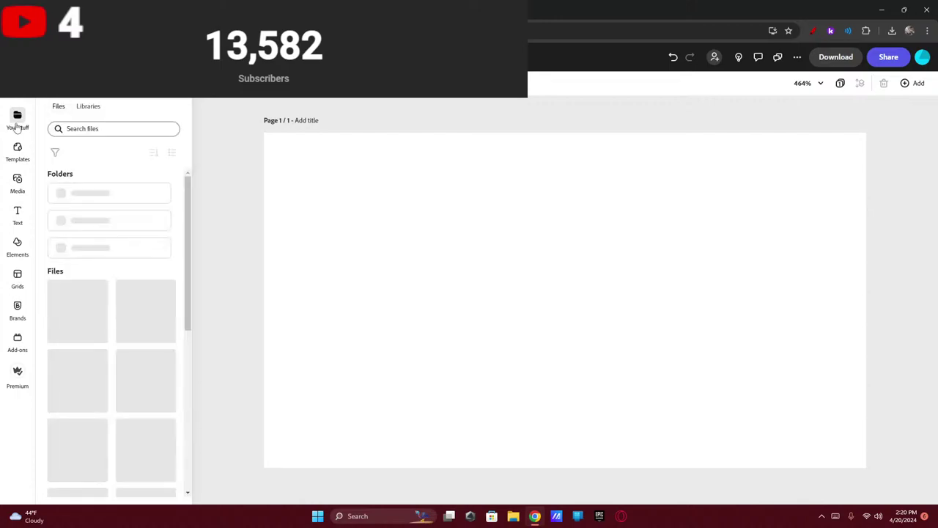
left_click(16, 119)
left_click(15, 187)
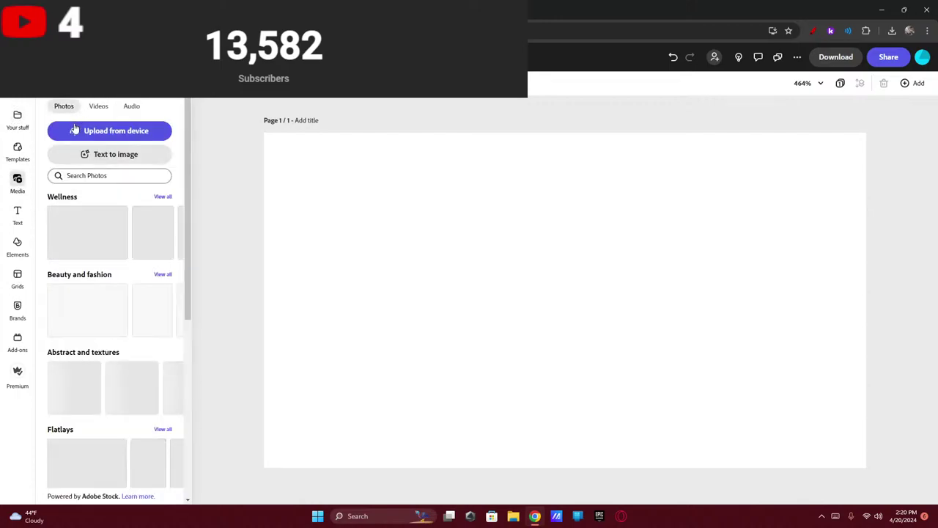
left_click(78, 128)
double_click(121, 168)
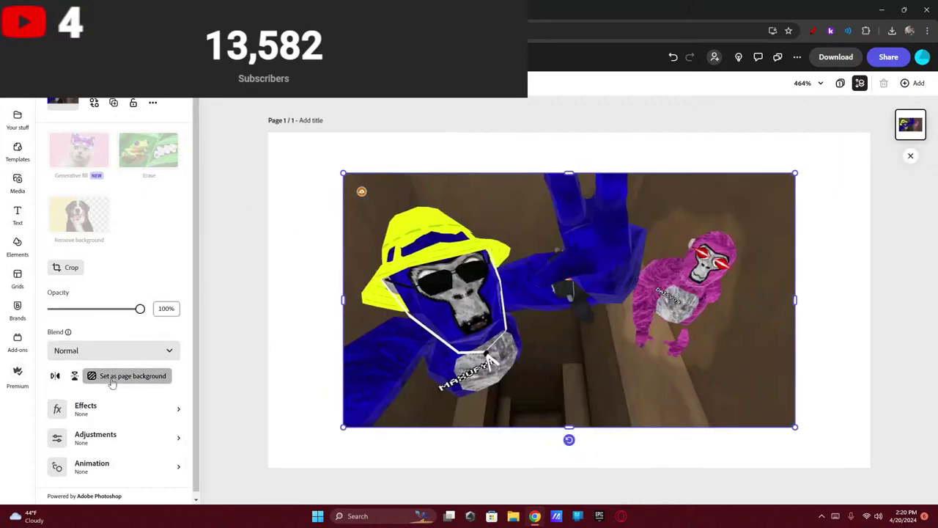
left_click(95, 375)
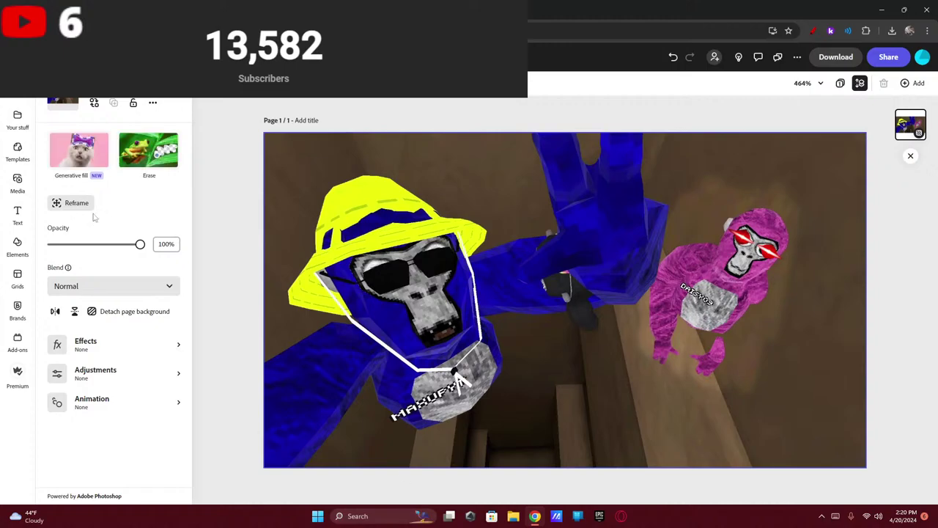
- Add a new text box to the page with a white fill and a black outline
left_click(18, 214)
left_click(117, 108)
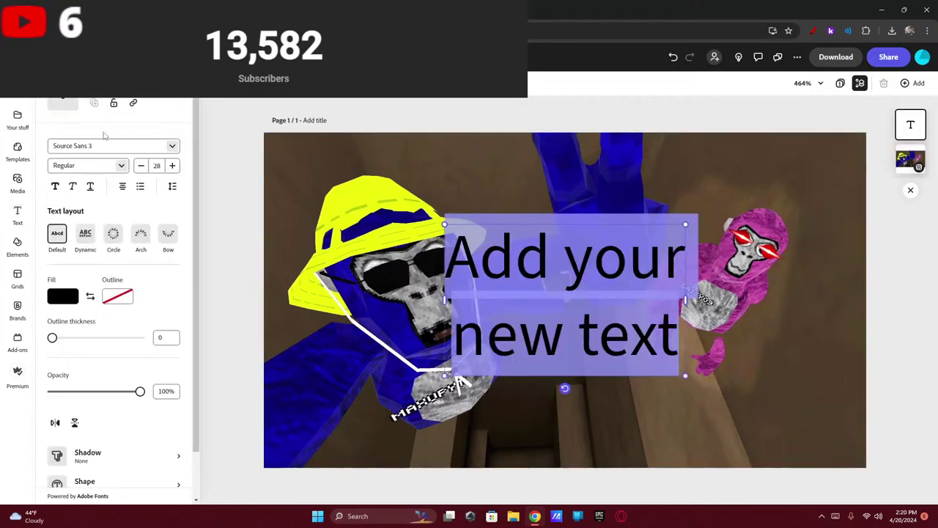
left_click(62, 376)
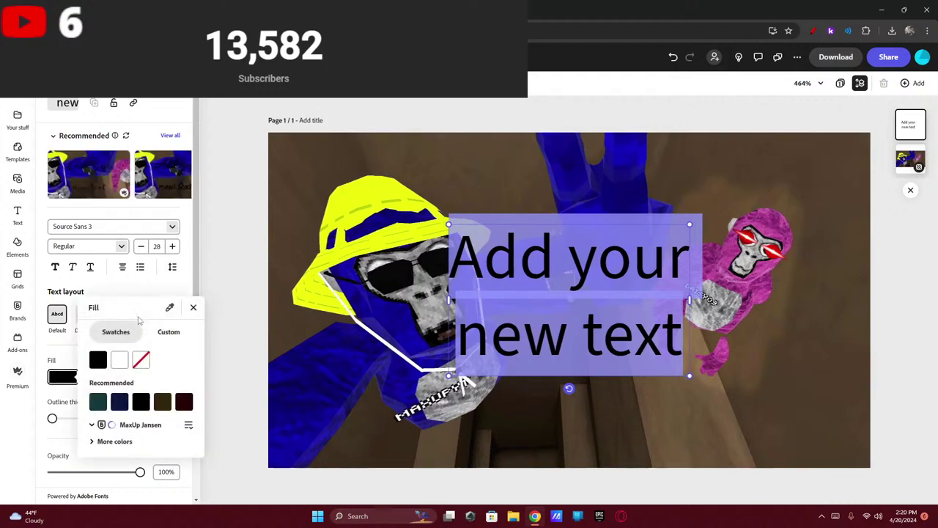
left_click(120, 359)
left_click(66, 359)
left_click(117, 376)
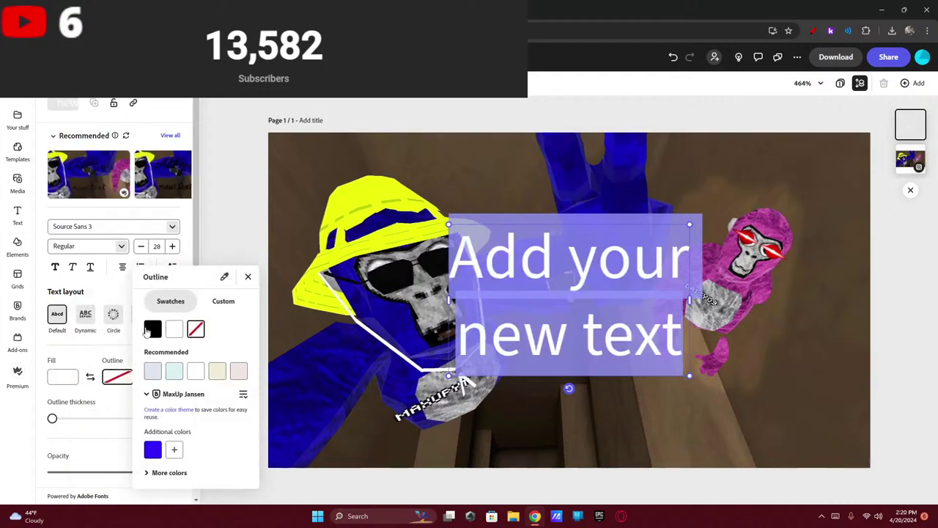
left_click(152, 330)
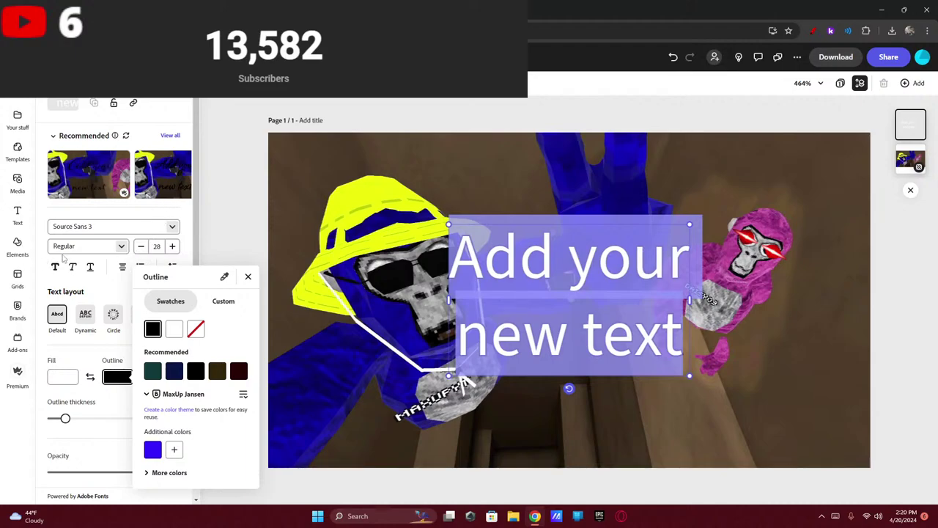
- Set the text's font to Komika Axis Regular and its outline thickness to 38
left_click(173, 228)
left_click(174, 228)
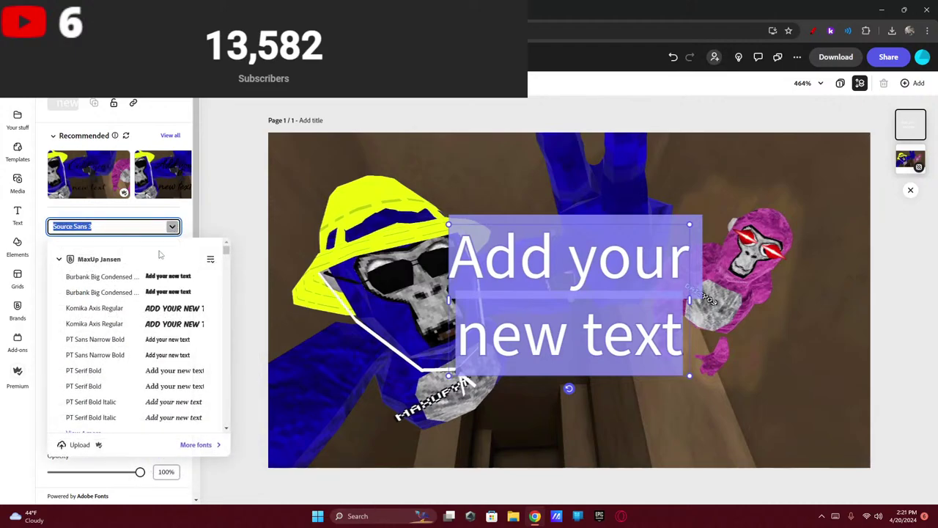
left_click(134, 327)
left_click_drag(67, 418, 85, 418)
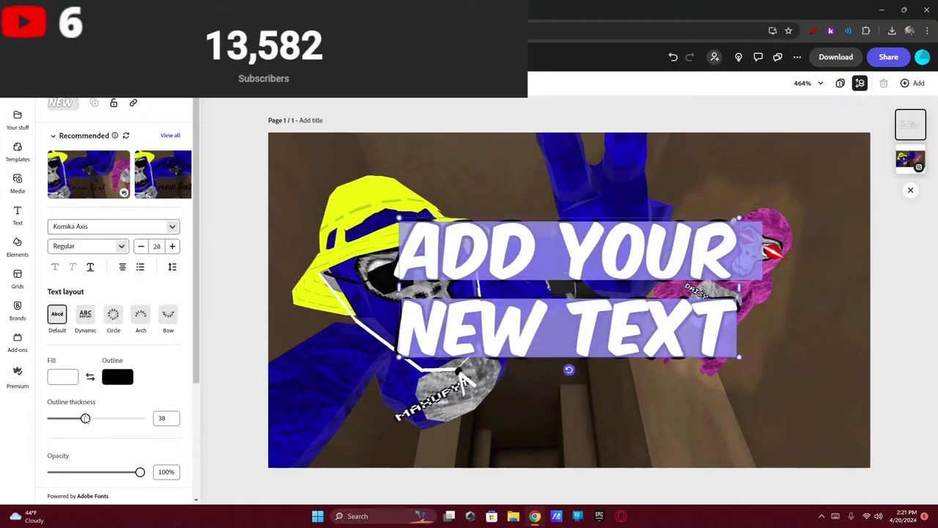
- Replace the placeholder text with "GORILLA TAG BACKROOMS UPDATE!"
key("BackSpace")
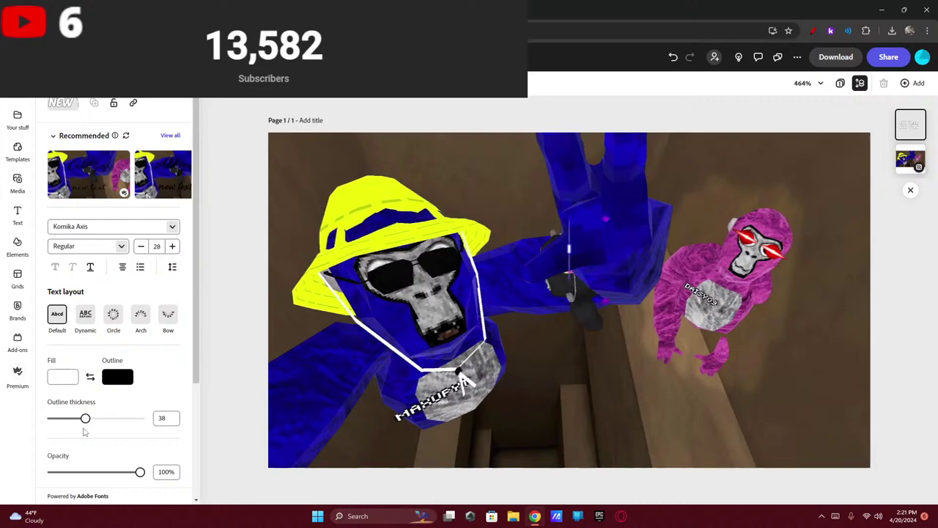
type("GORILLA TAG")
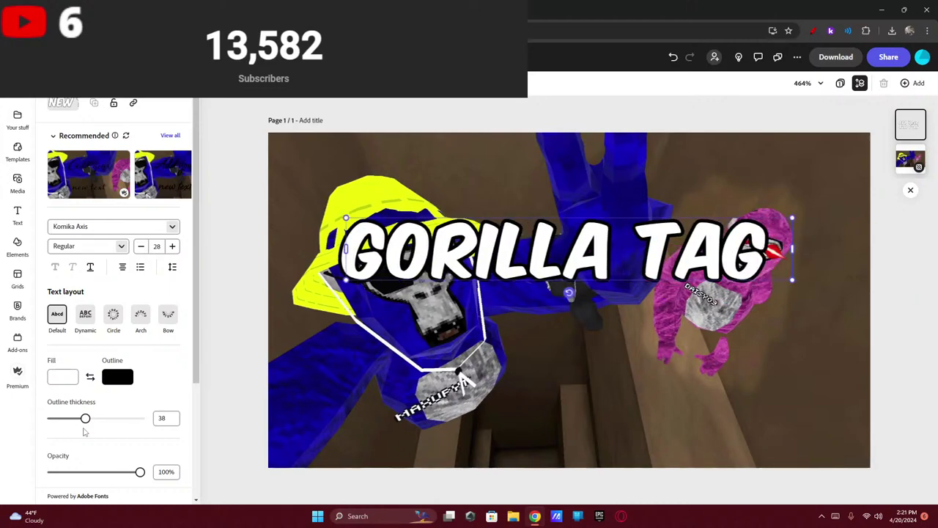
type(" BACKROOMS UPDATE!")
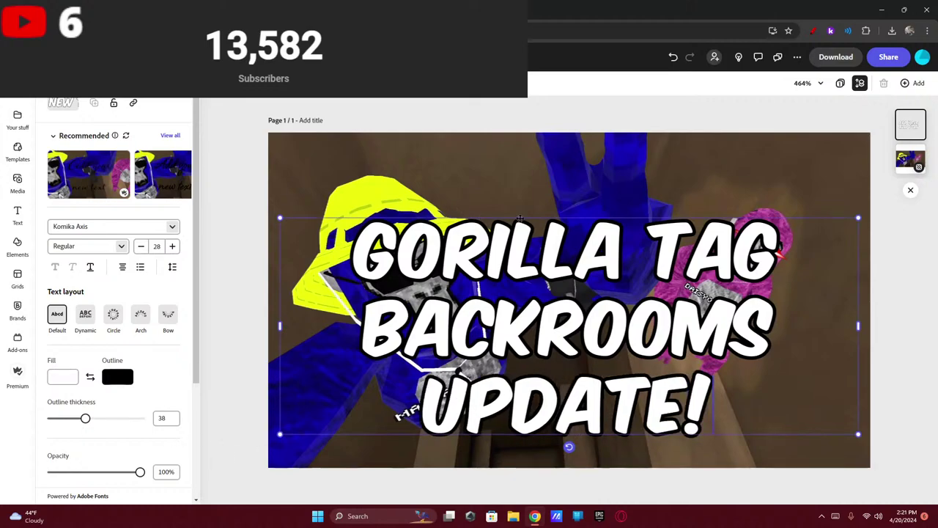
- Shrink the title text to size 19 and centre it along the page's upper edge
left_click_drag(518, 221, 523, 135)
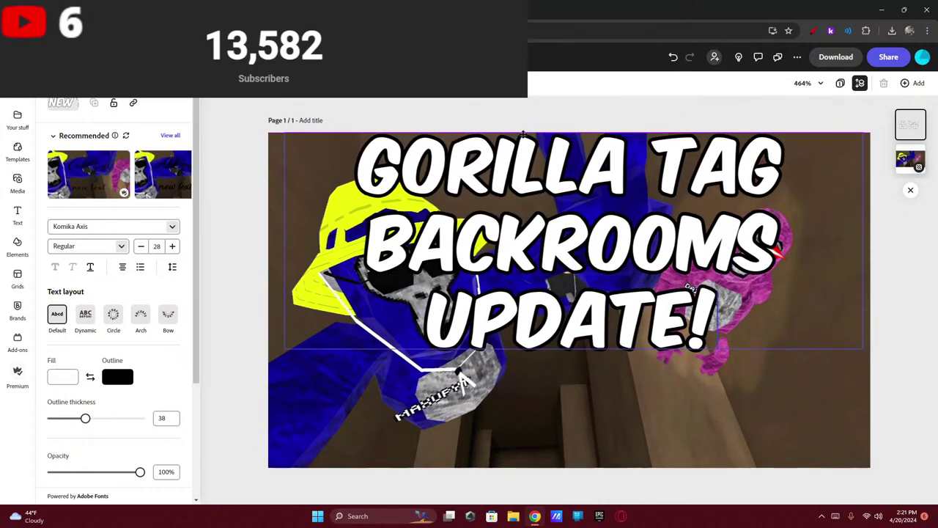
left_click_drag(863, 131, 666, 166)
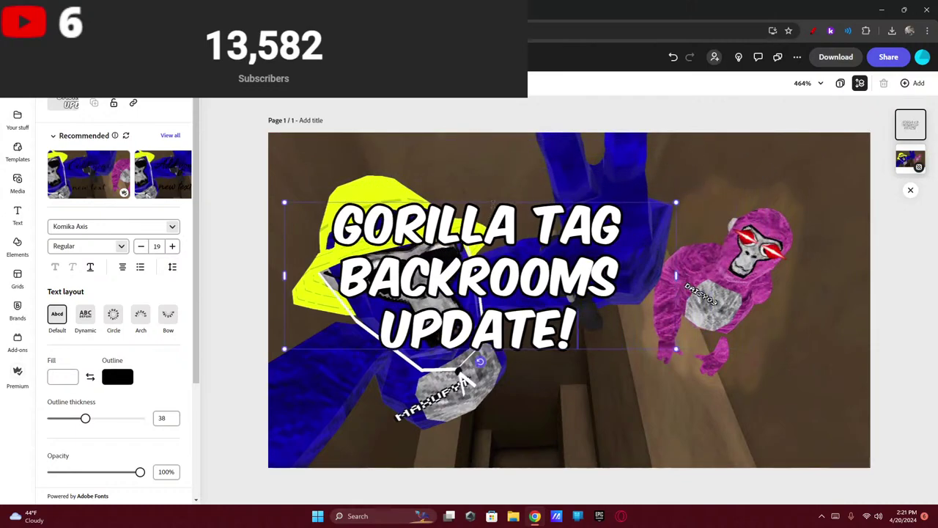
left_click_drag(492, 205, 578, 135)
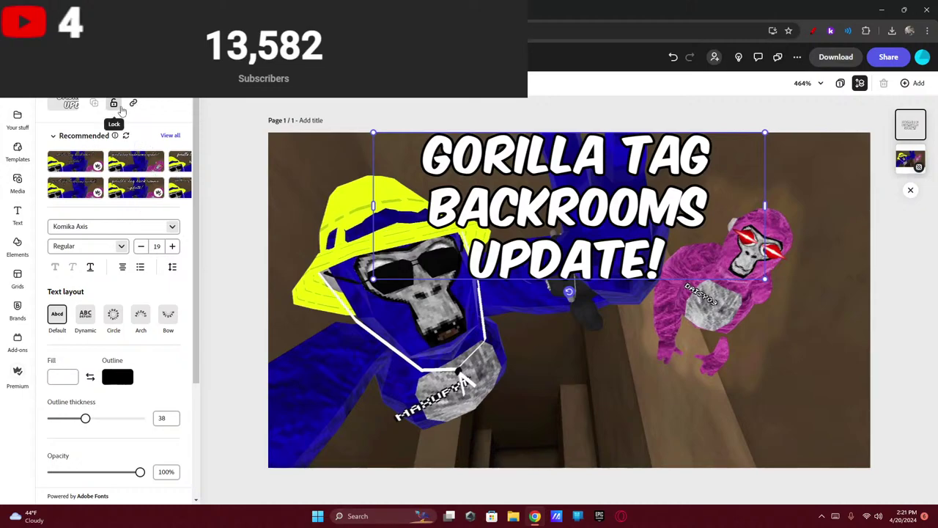
- Deselect the title and download the finished thumbnail in PNG format
left_click(222, 117)
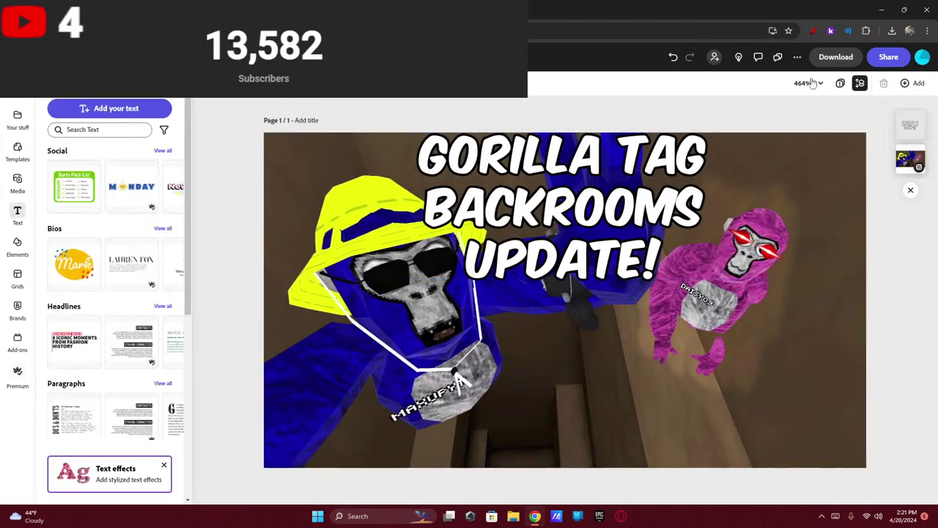
left_click(836, 57)
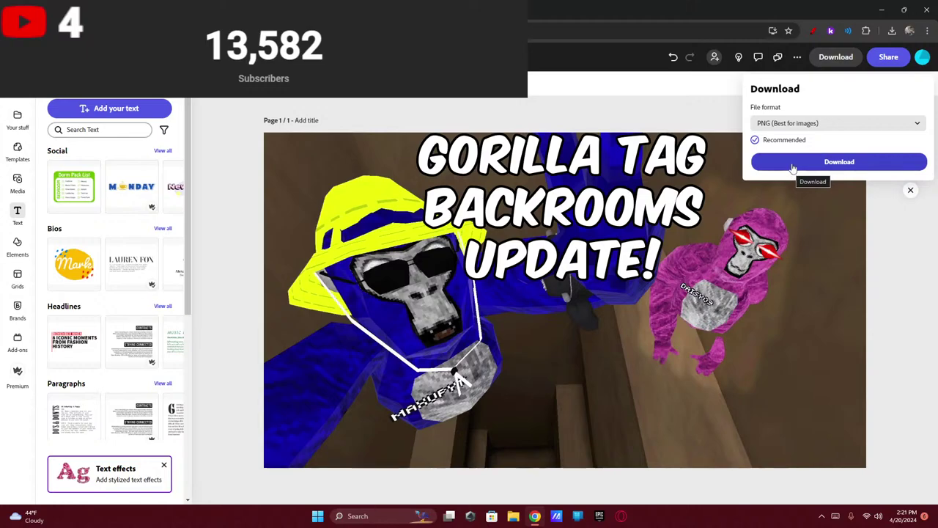
left_click(792, 162)
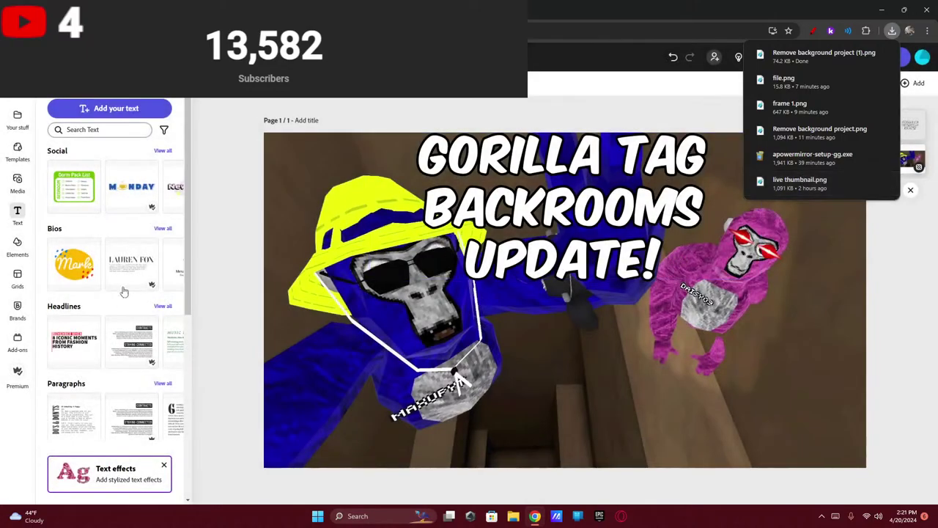
- Delete the title text and the background image to leave the page blank
left_click(454, 264)
key("Delete")
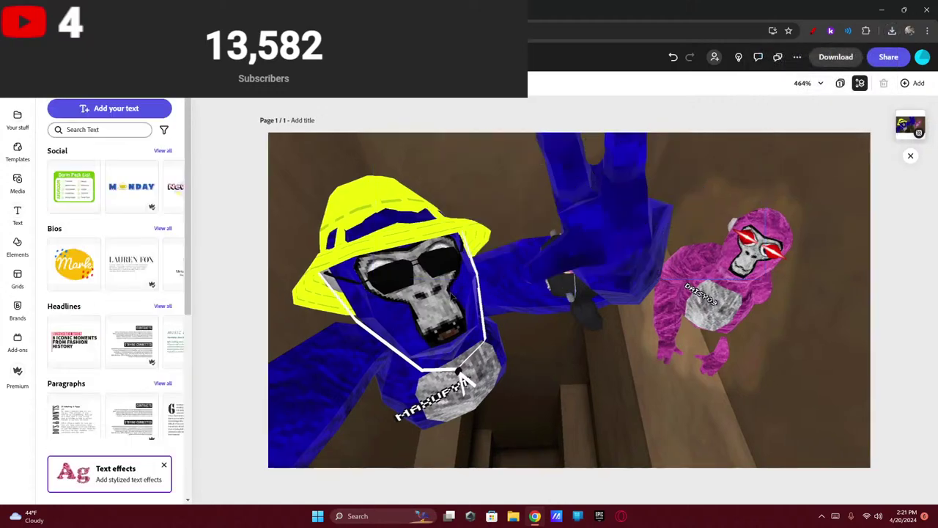
left_click(393, 308)
key("Delete")
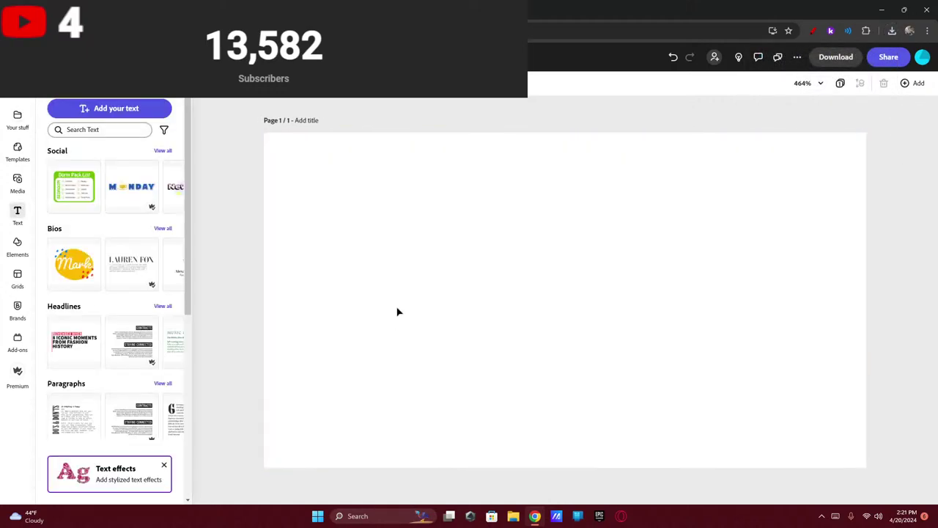
left_click(18, 181)
left_click(95, 131)
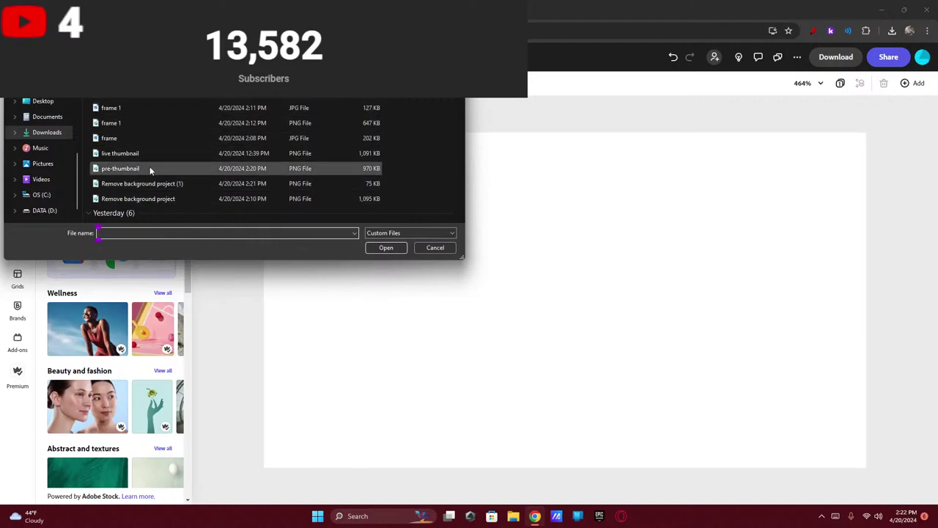
scroll(146, 154, "down", 1)
left_click(436, 247)
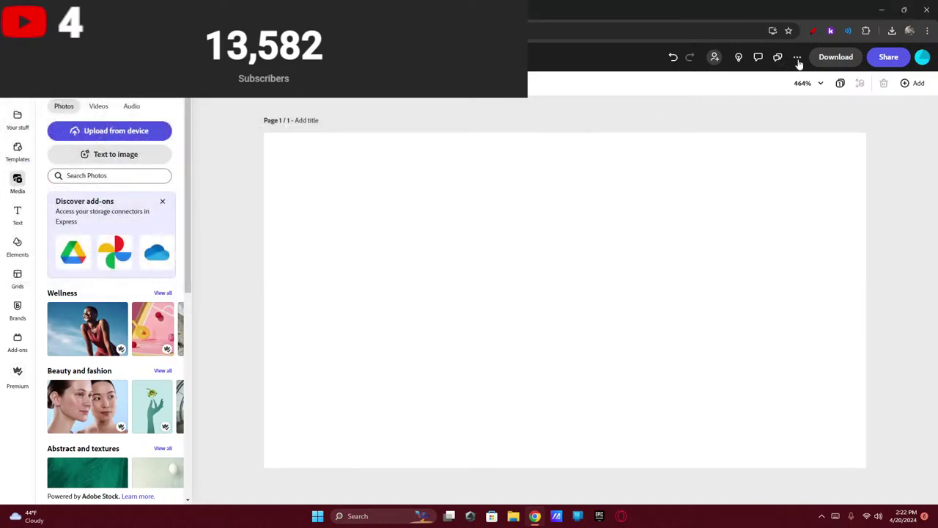
- Place the downloaded Remove background project (1).png from the browser's downloads onto the blank page
left_click(892, 30)
left_click_drag(821, 73, 549, 236)
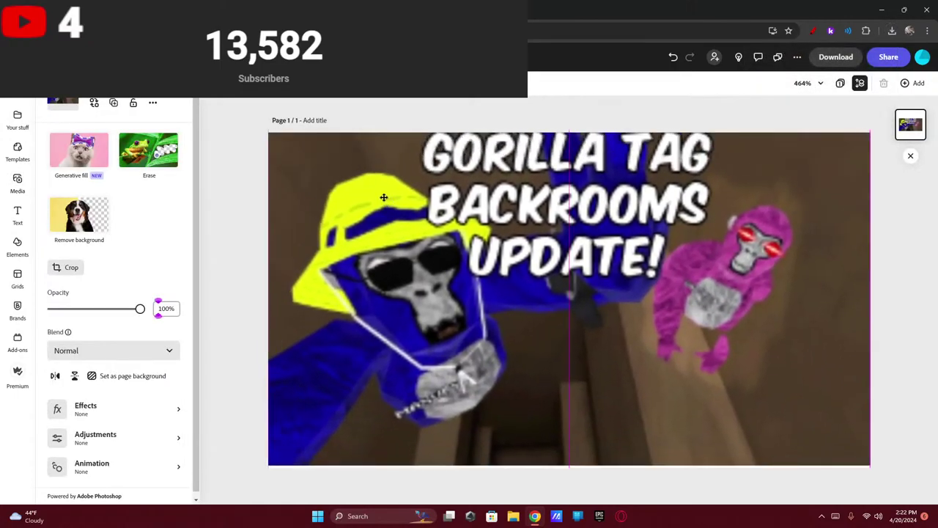
- Try shifting the placed image on the page, and undo both the move and the image's placement
left_click_drag(383, 197, 398, 204)
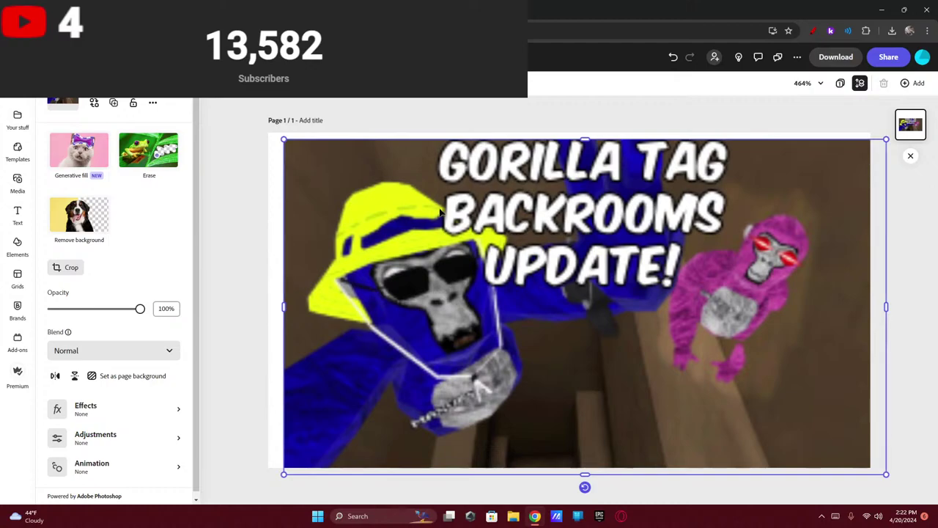
key("ctrl+z")
key("ctrl+z")
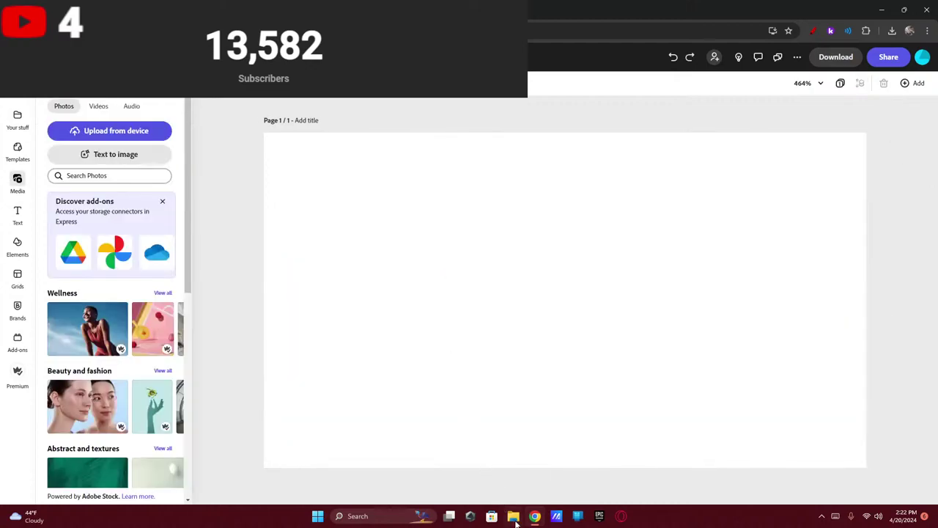
- Open Remove background project (1) from the Downloads folder to examine its image quality, and close the image and folder
left_click(109, 130)
left_click(403, 173)
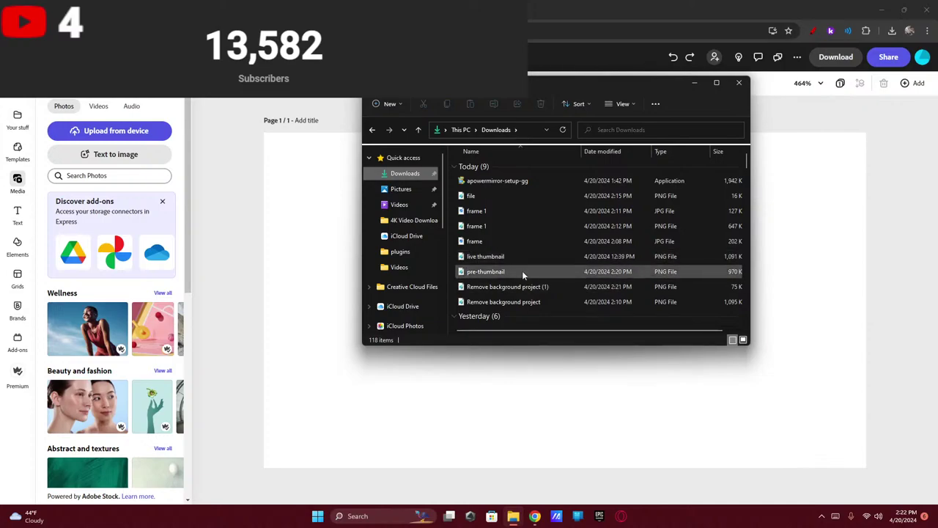
double_click(519, 288)
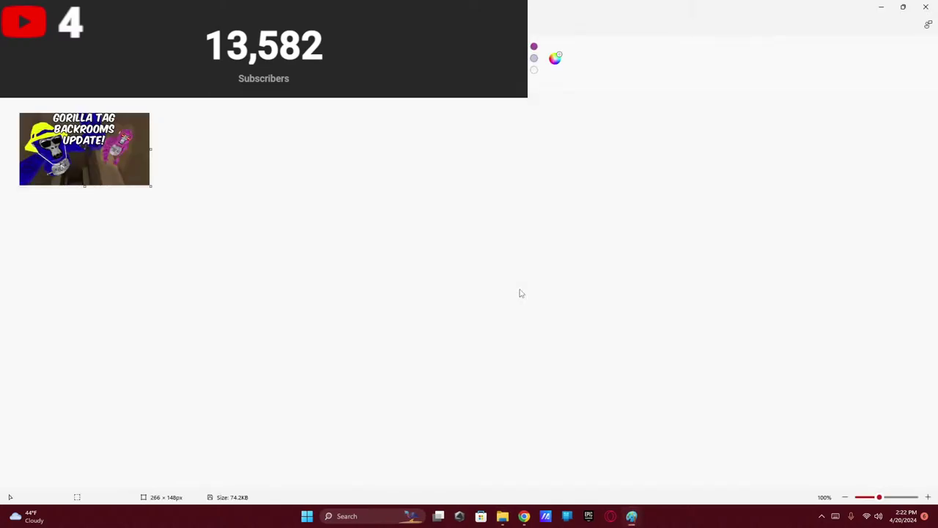
scroll(150, 164, "up", 5)
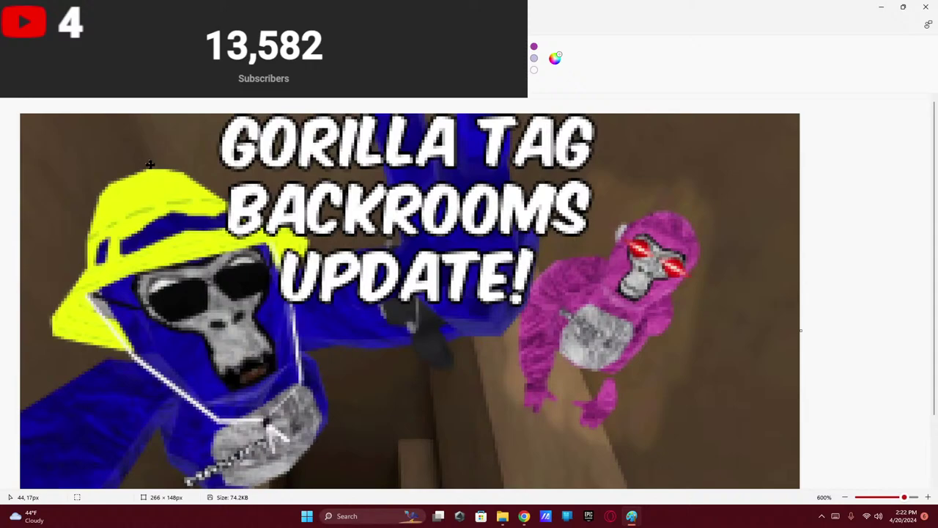
scroll(149, 164, "down", 4)
key("alt+F4")
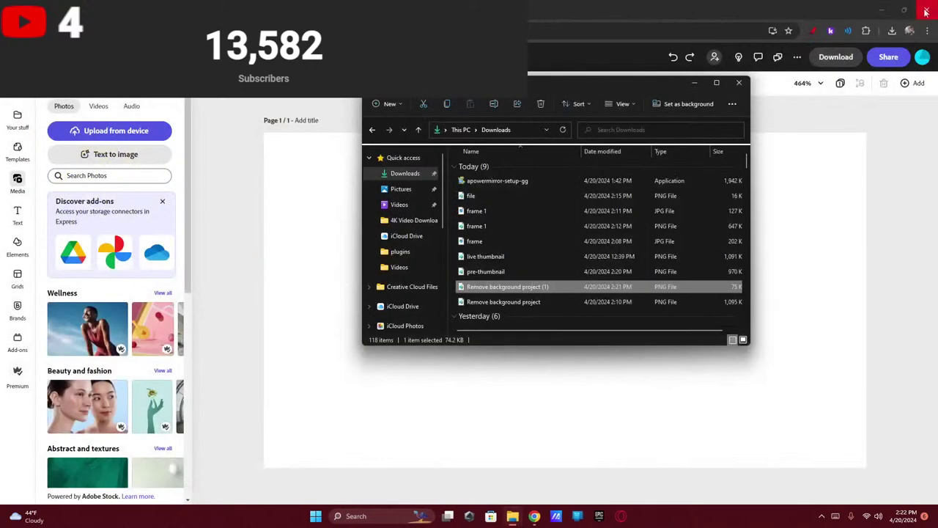
left_click(741, 85)
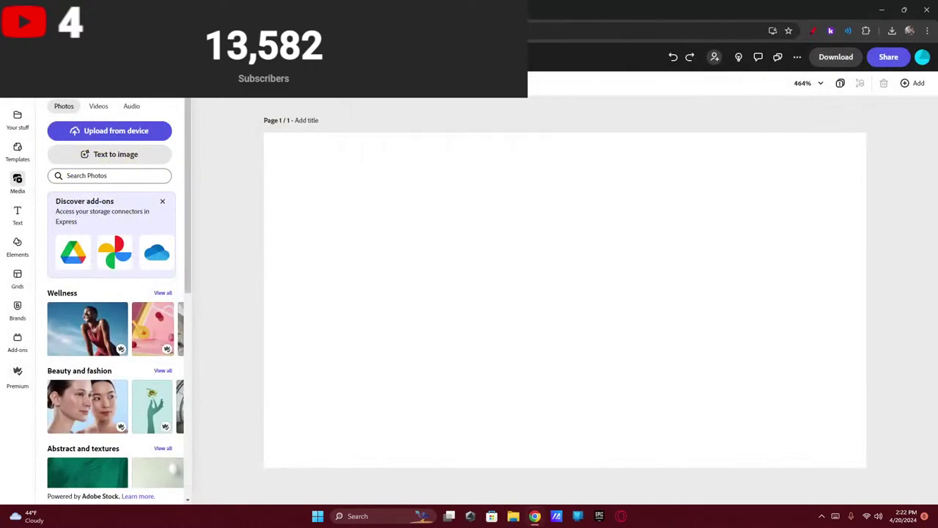
- Return to the Adobe Express home page and create a new 1280 x 720 px YouTube thumbnail project
key("alt+Left")
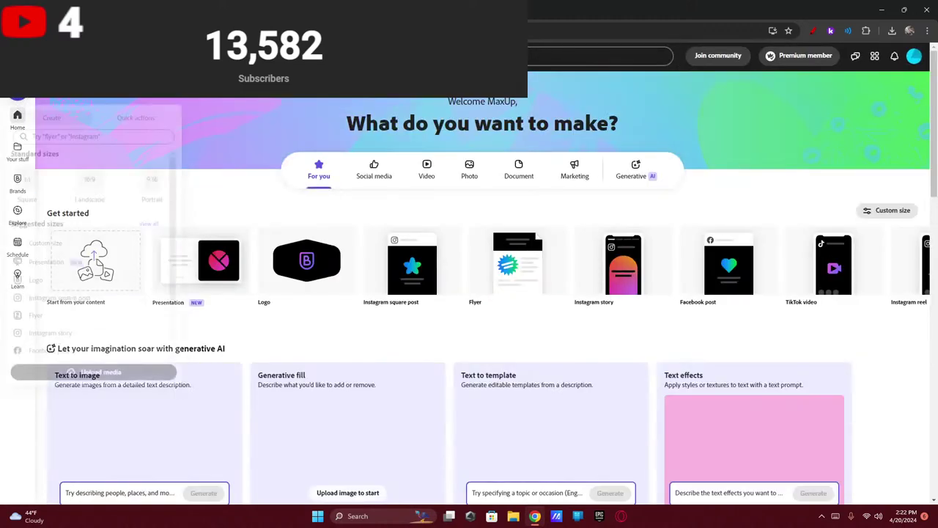
scroll(84, 286, "down", 2)
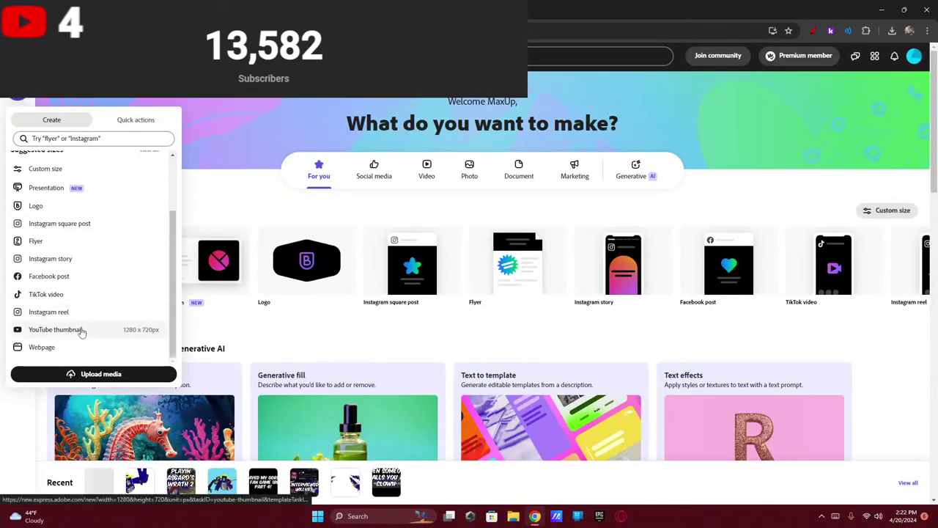
left_click(82, 331)
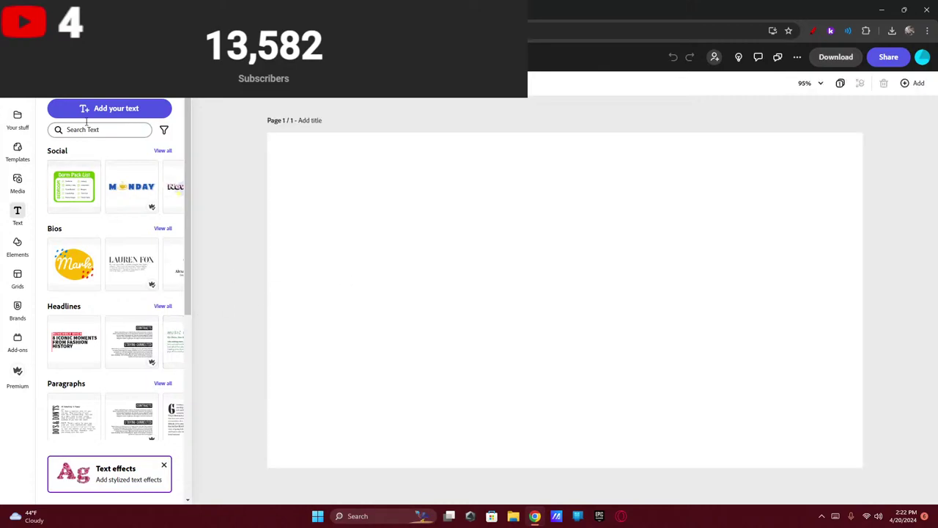
- Upload an image from the device and place it on the blank thumbnail page
left_click(19, 182)
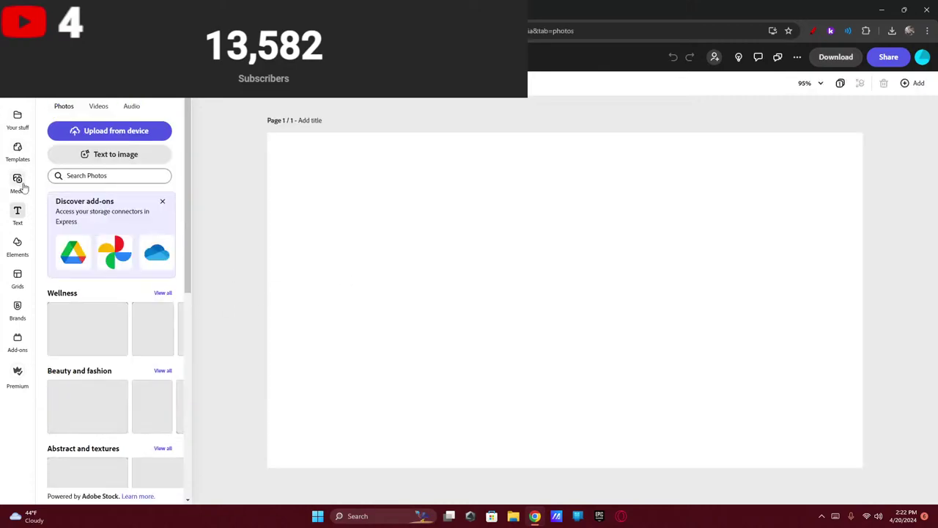
left_click(98, 134)
double_click(151, 168)
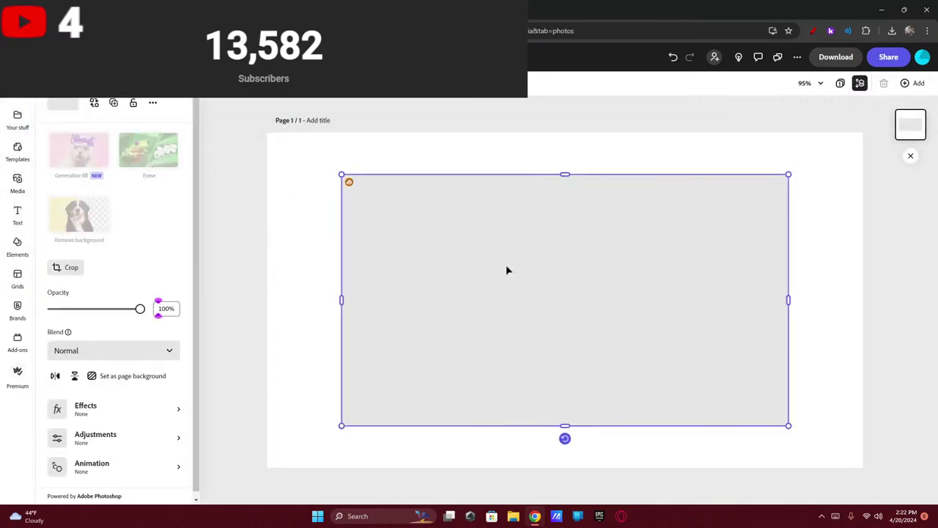
- Set the gorilla image as the page background and add a new text box to the page
left_click(134, 377)
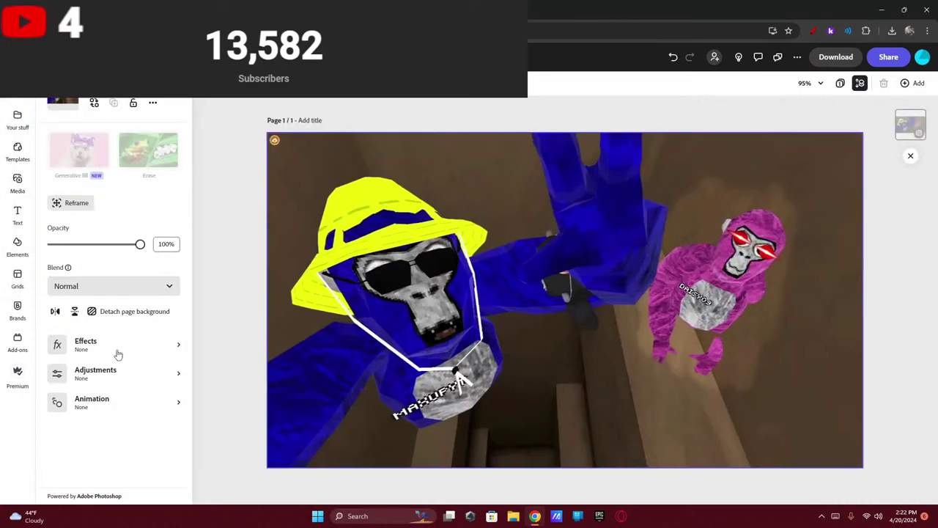
left_click(17, 214)
left_click(81, 107)
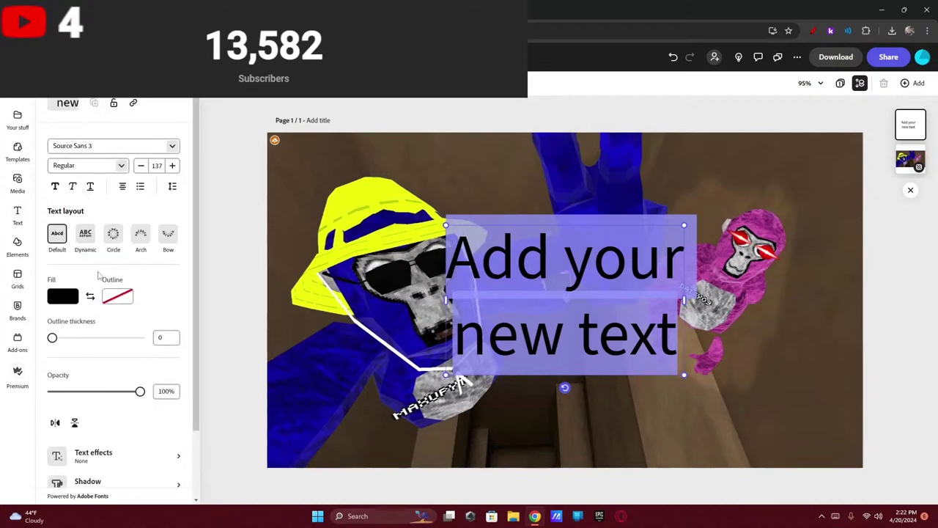
- Style the new text with a white fill, a black outline and the Komika Axis font
left_click(68, 303)
left_click(122, 248)
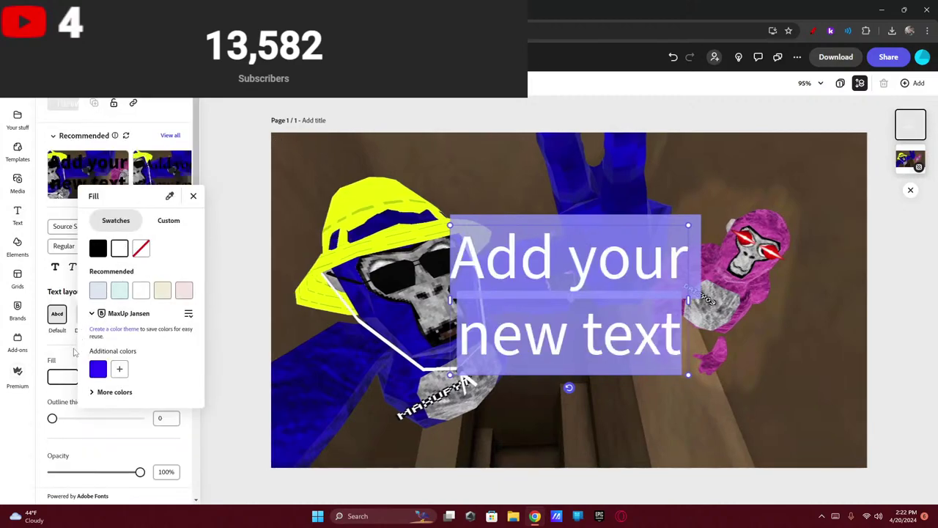
left_click(119, 382)
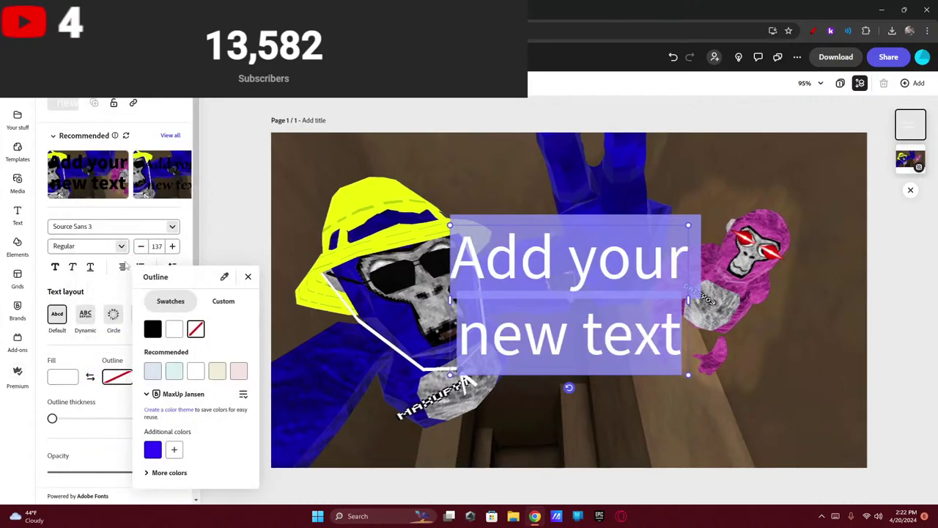
left_click(173, 227)
left_click(108, 295)
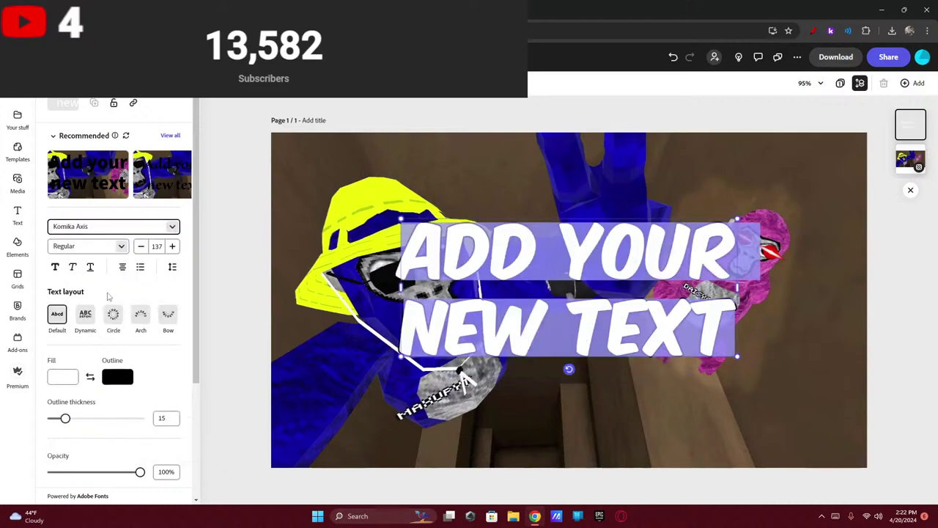
- Replace the placeholder text with "GORILLA TAG BACKROOMS UPDATE" and set its outline thickness to 36
key("BackSpace")
type("GORILLA")
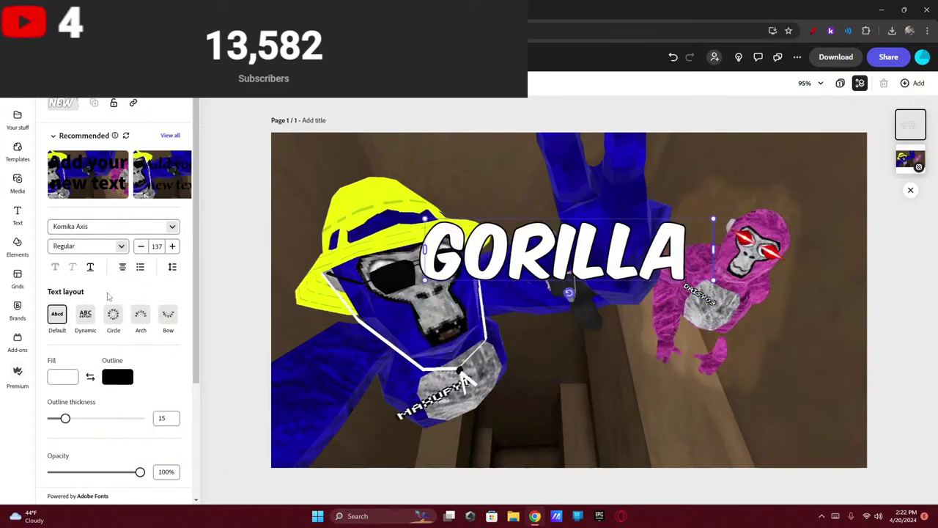
type(" TAG BACKROO")
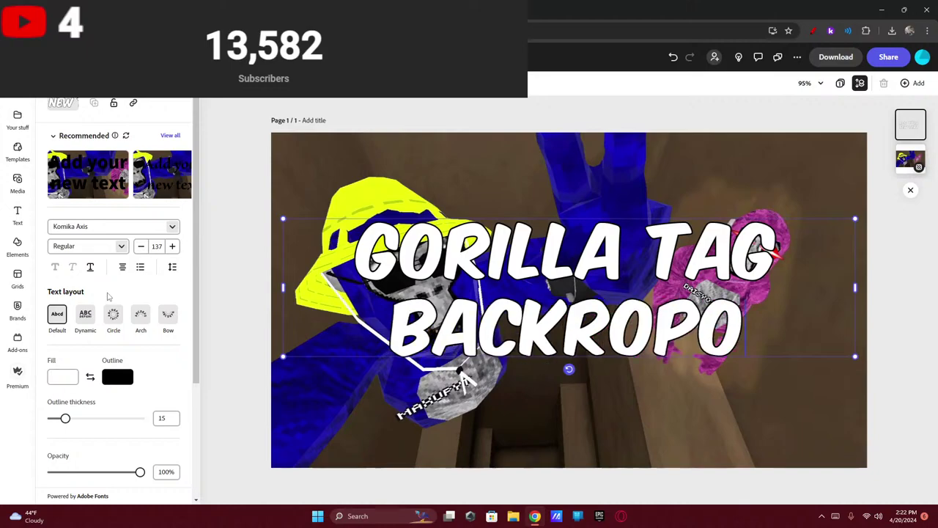
type("MS")
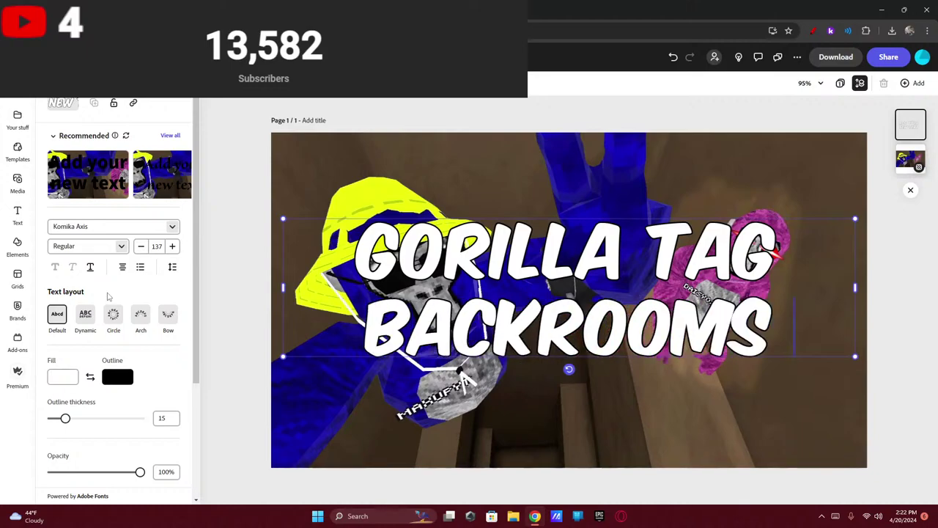
type(" UPDATE")
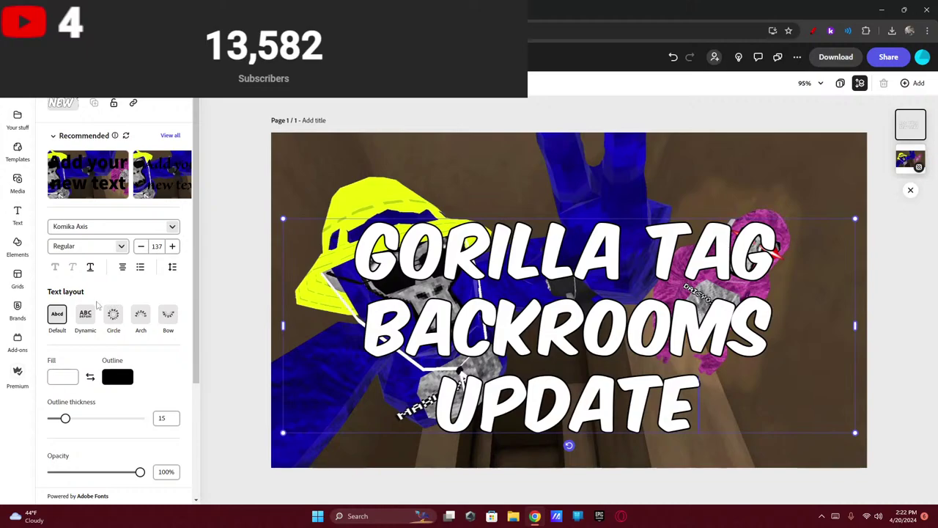
left_click_drag(74, 419, 92, 419)
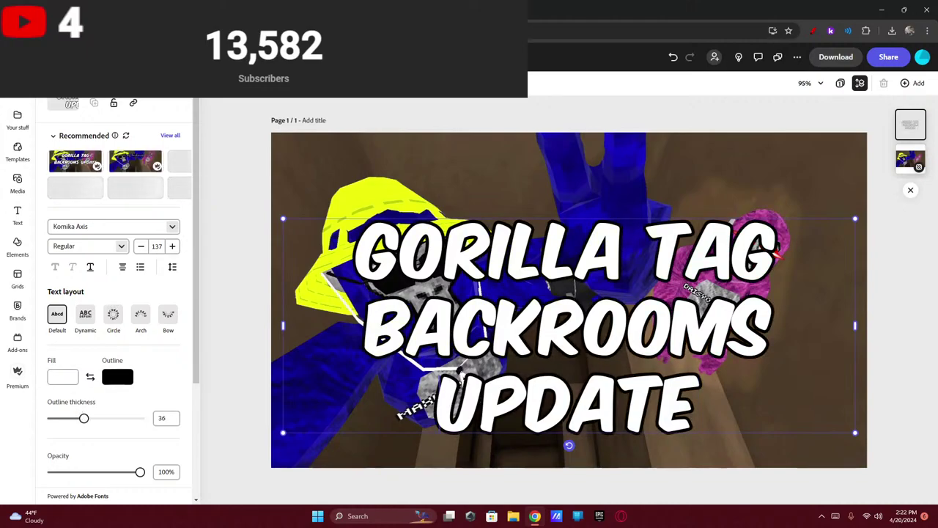
- Reduce the title text to size 116 and place it centred against the upper edge of the page
left_click_drag(795, 326, 456, 326)
left_click_drag(486, 219, 498, 134)
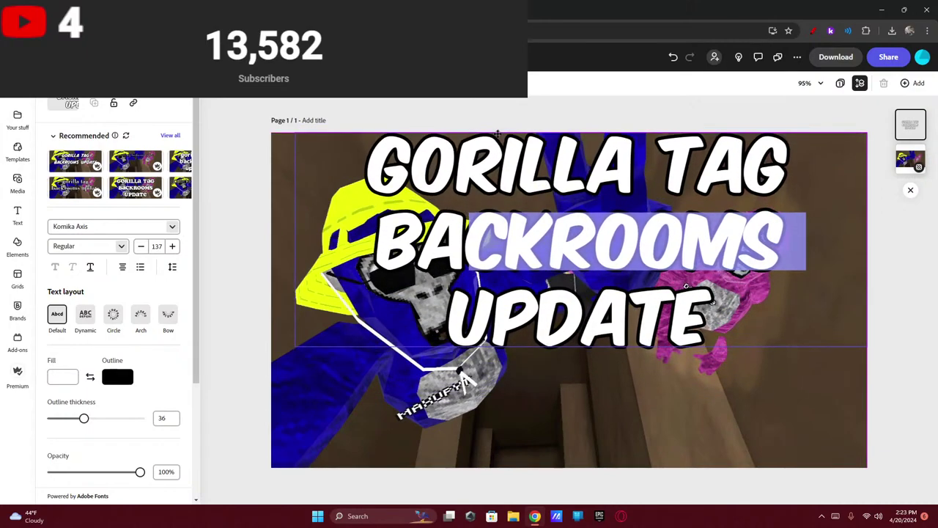
left_click_drag(292, 130, 310, 121)
left_click(310, 122)
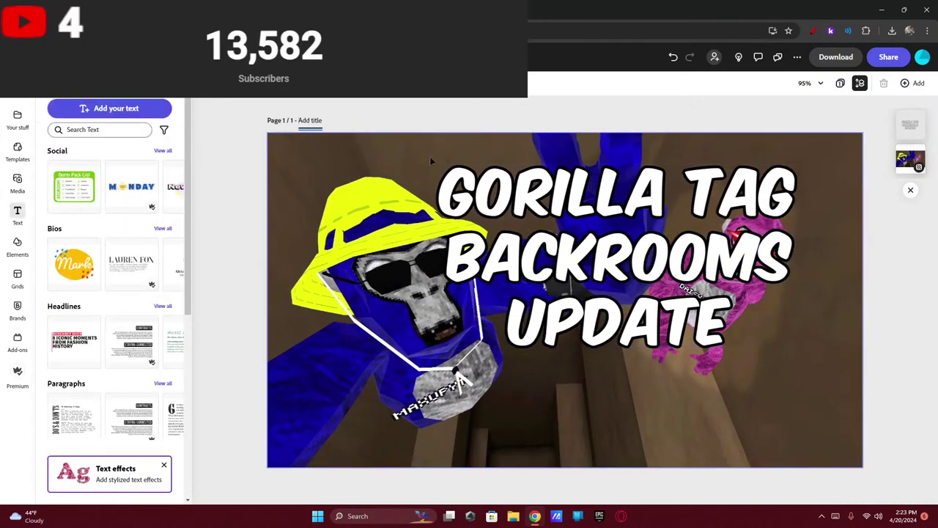
left_click(560, 171)
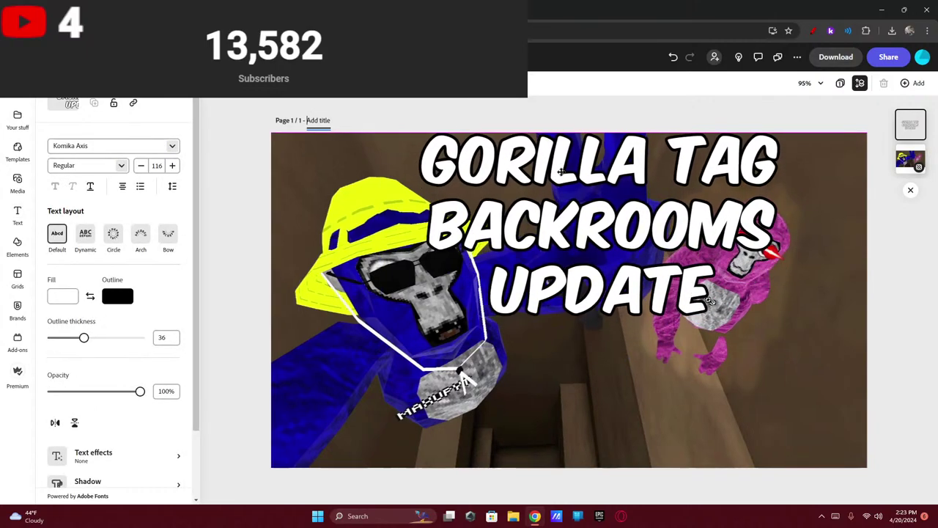
left_click_drag(560, 171, 526, 170)
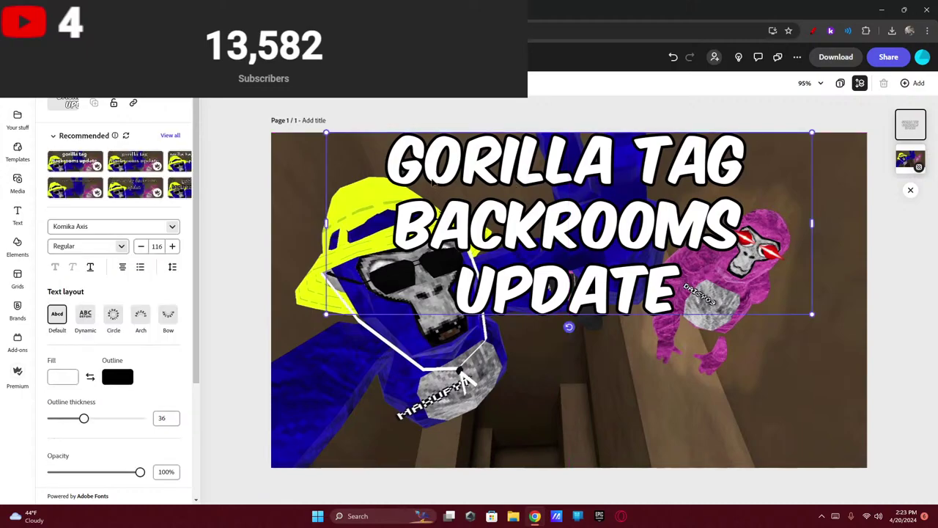
- Detach the page background image, enlarge it to cover the whole page and bring the title text layer above it
left_click(317, 400)
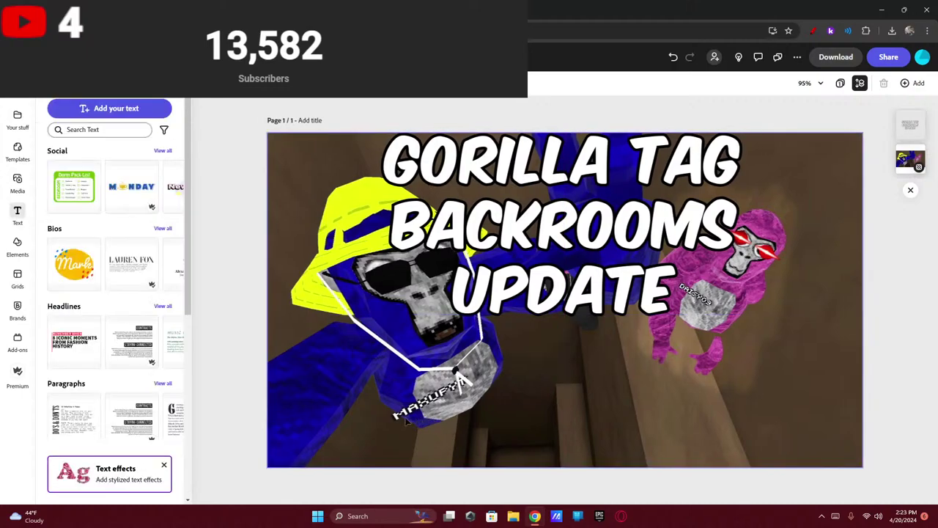
left_click(118, 311)
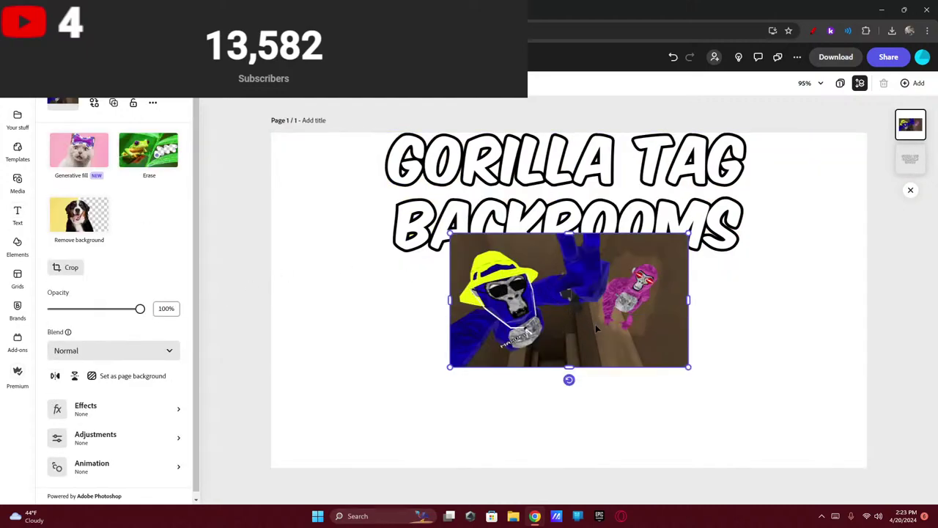
left_click_drag(596, 328, 415, 227)
left_click_drag(506, 266, 905, 407)
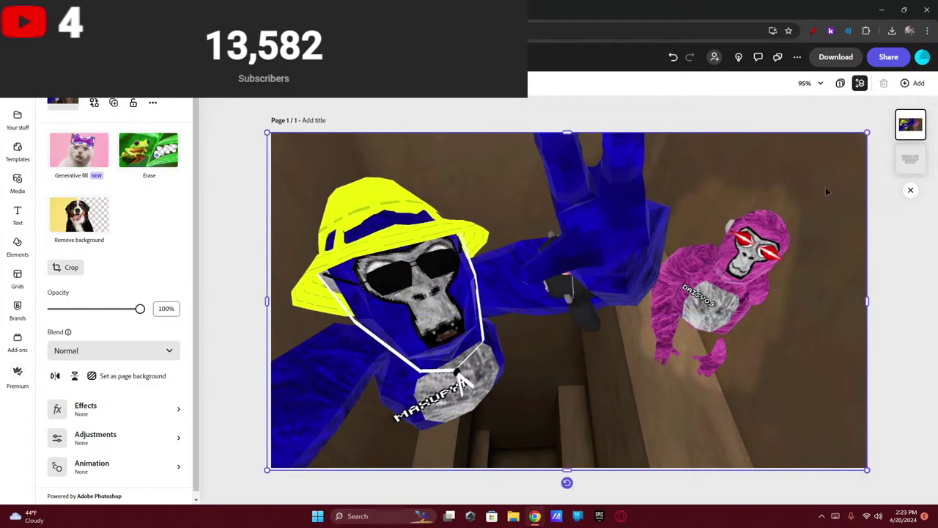
left_click_drag(910, 159, 918, 130)
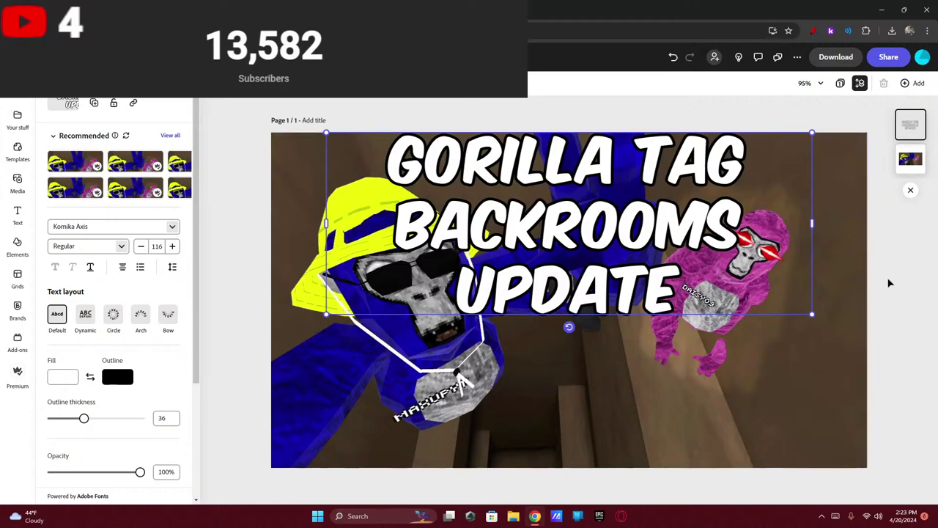
- Set the detached gorilla image as the page background again
left_click(825, 403)
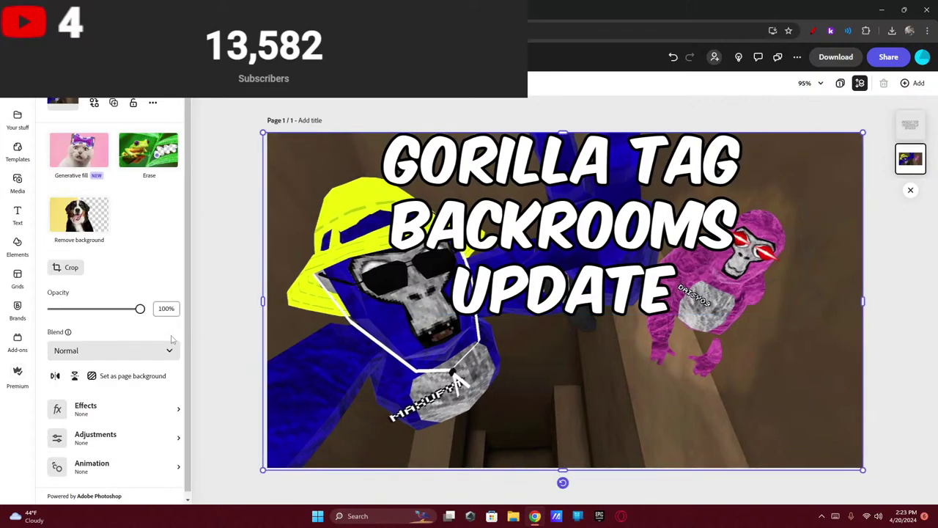
left_click(117, 376)
- Download the finished thumbnail design as a PNG image
left_click(517, 249)
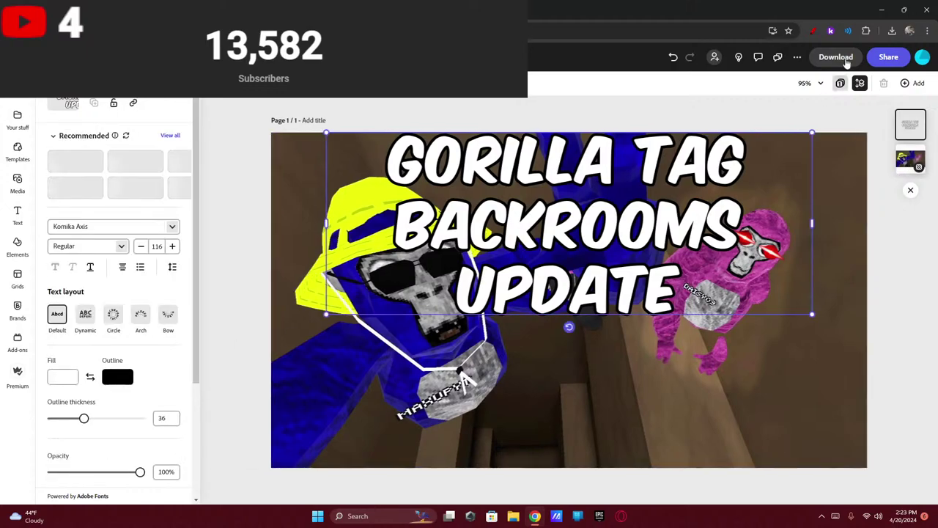
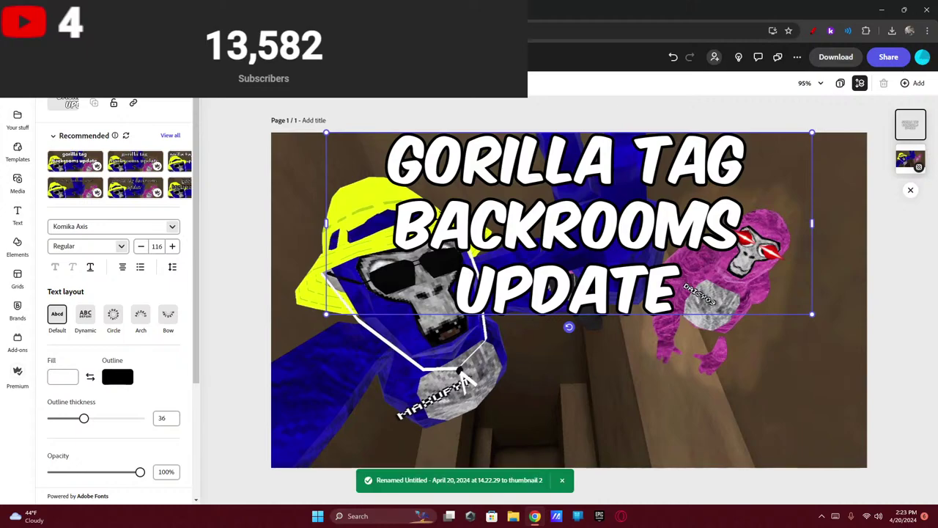
left_click(824, 58)
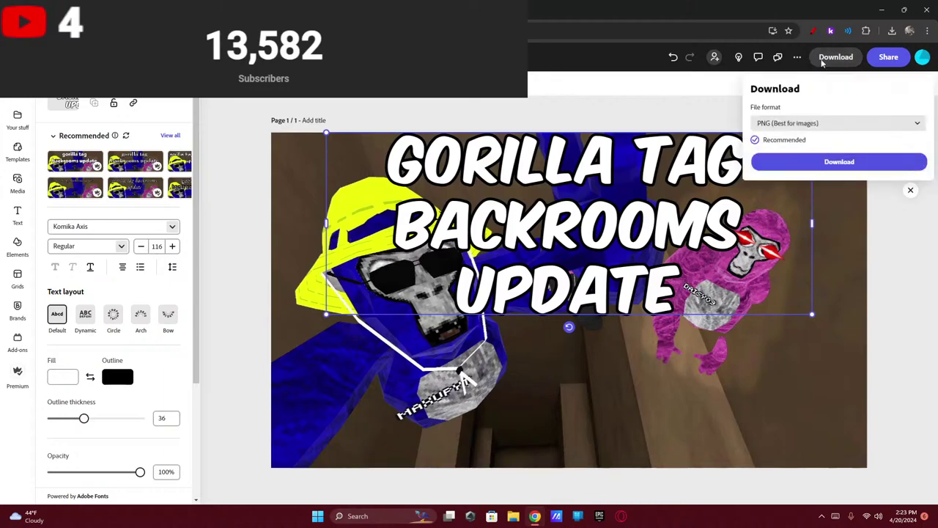
left_click(839, 161)
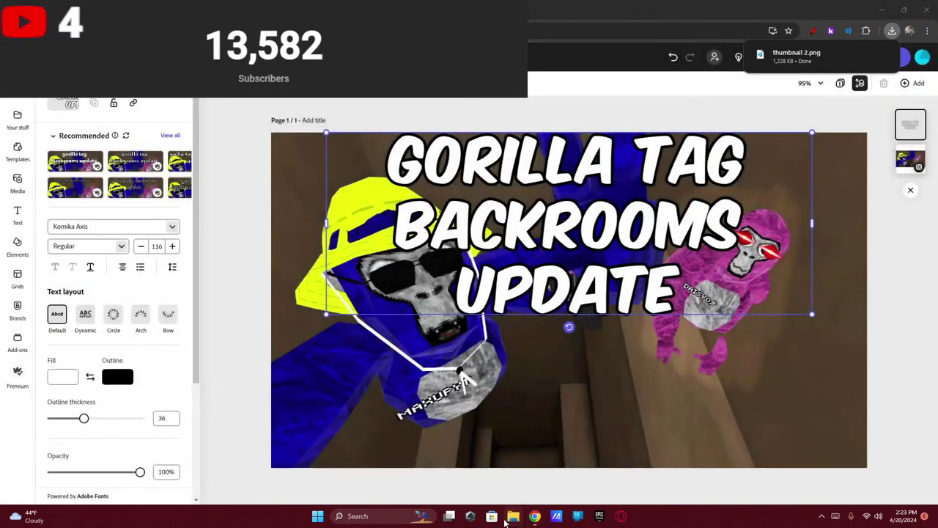
- In File Explorer's Downloads folder, delete all of today's files except thumbnail 2, and close the window
left_click(512, 516)
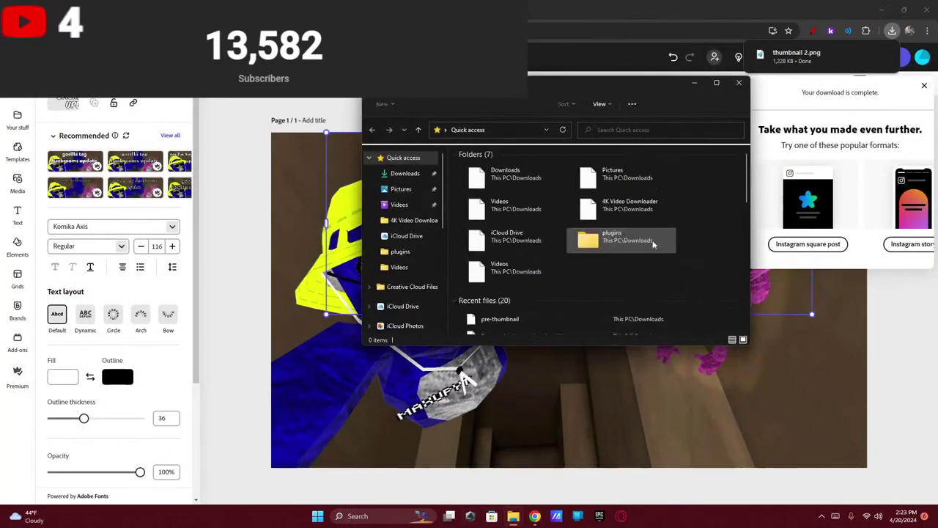
left_click(382, 177)
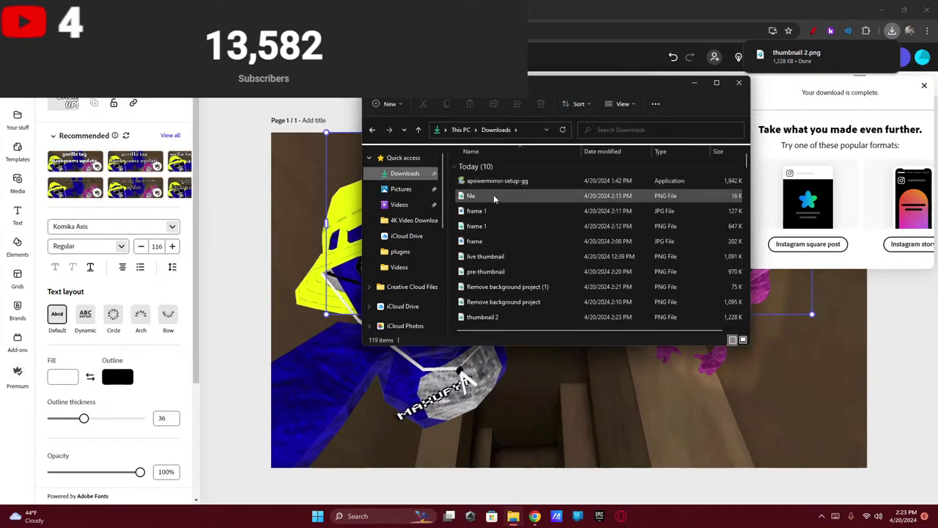
left_click(458, 301)
left_click_drag(469, 286, 527, 171)
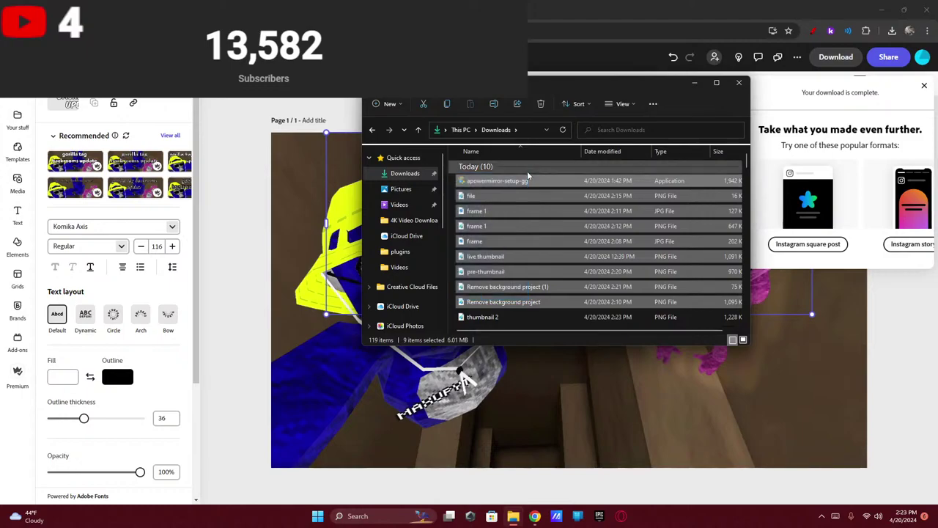
left_click(547, 104)
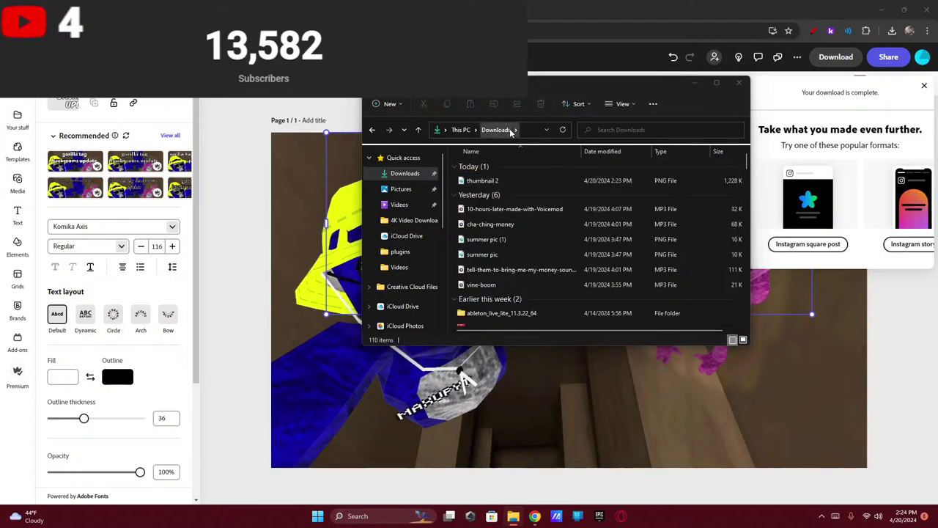
left_click(738, 82)
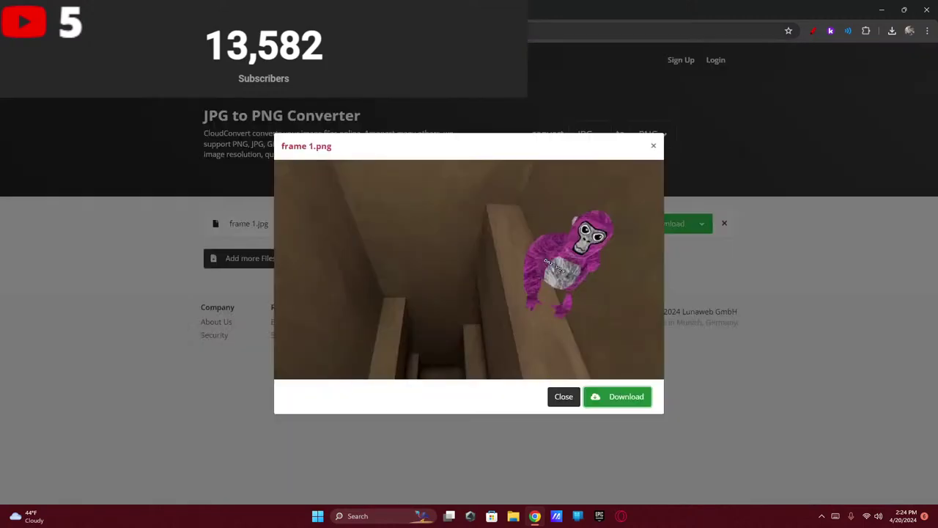
- Switch to Discord and open the server's announcement channel
key("super")
type("discord")
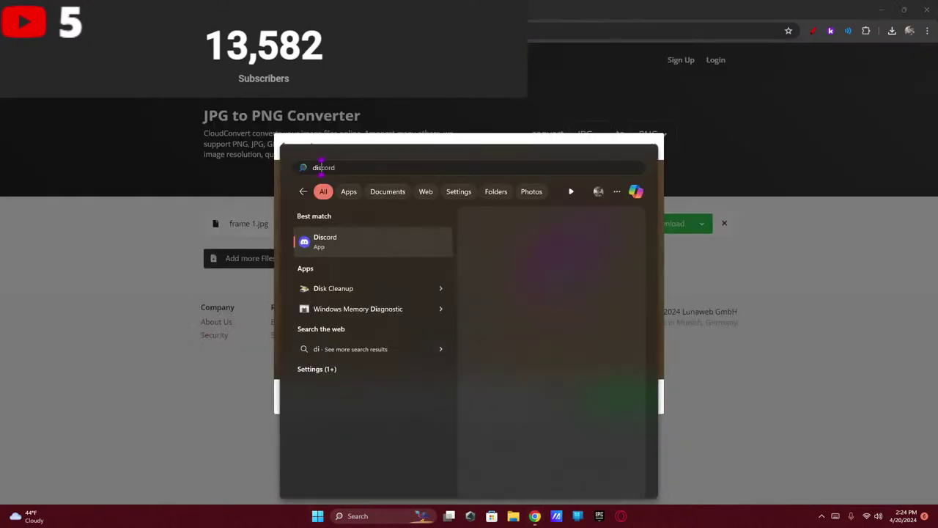
key("Return")
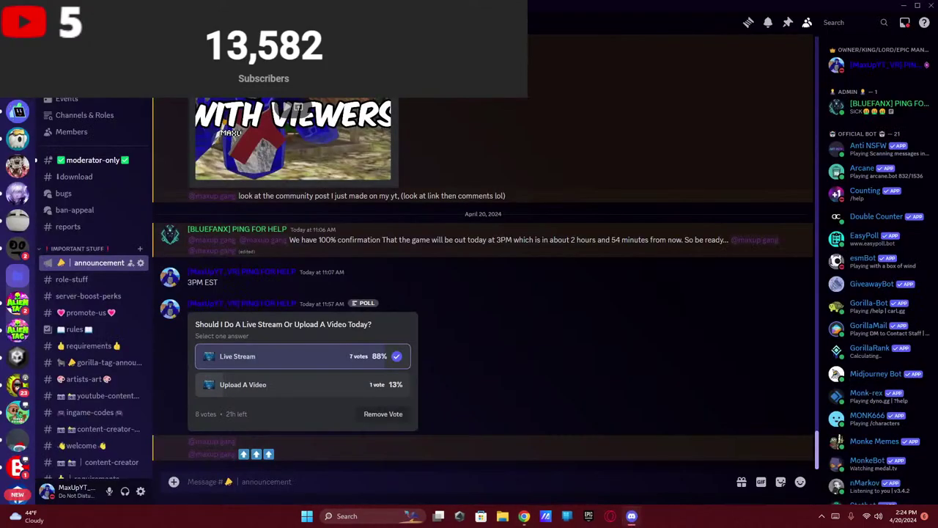
left_click(80, 159)
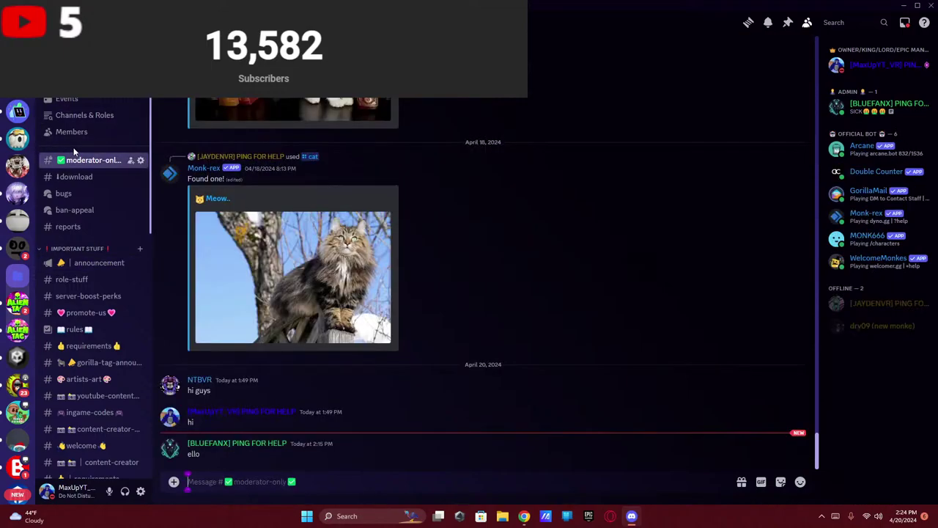
left_click(104, 272)
type("@max")
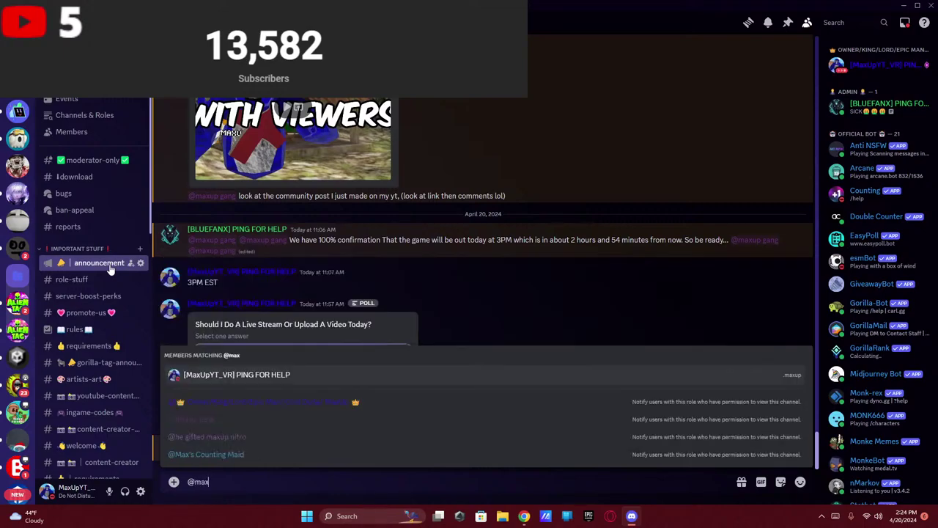
key("ctrl+a")
key("BackSpace")
left_click(173, 482)
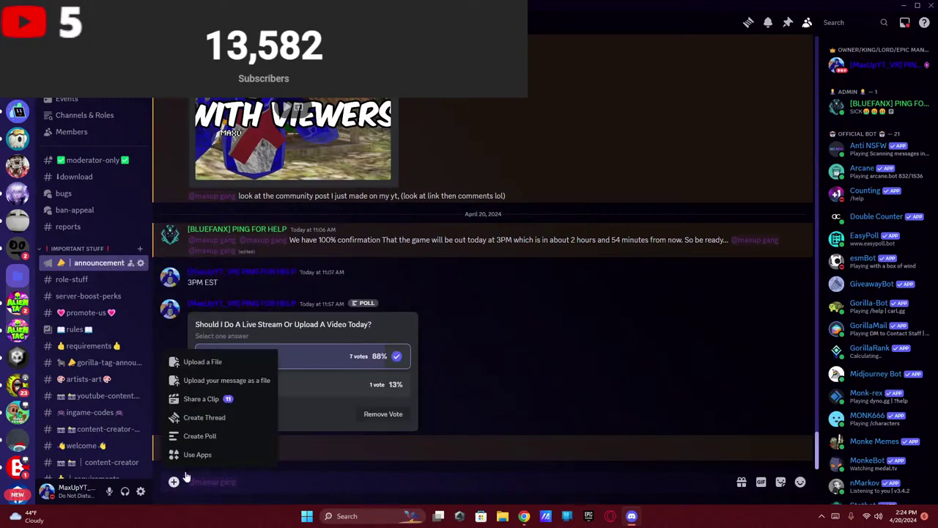
left_click(194, 362)
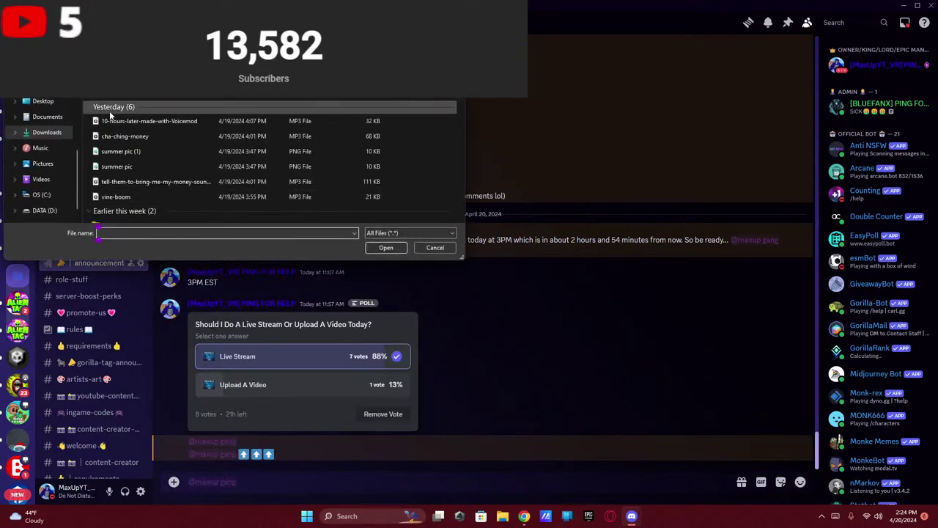
key("Return")
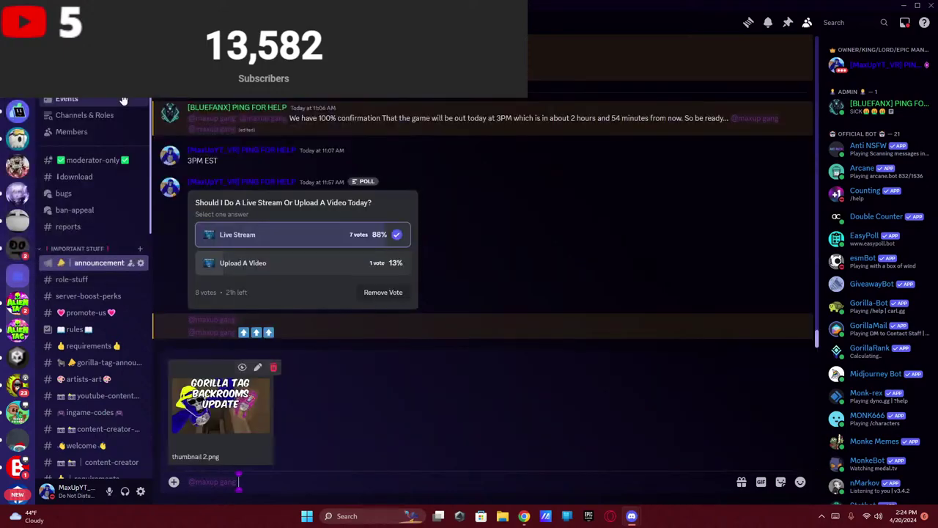
- Add the eyes emoji to the announcement, send it with the attached thumbnail and publish it to following servers
left_click(800, 481)
type("eye")
left_click(658, 169)
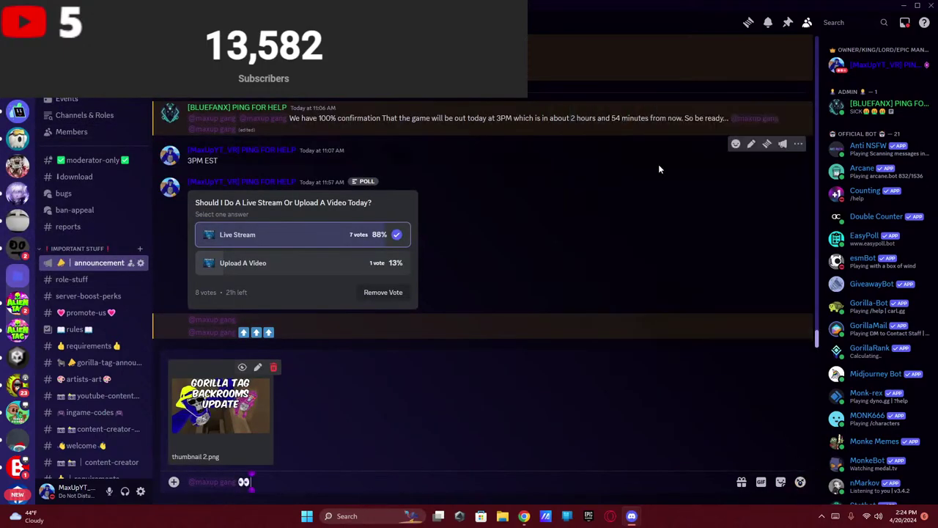
key("Return")
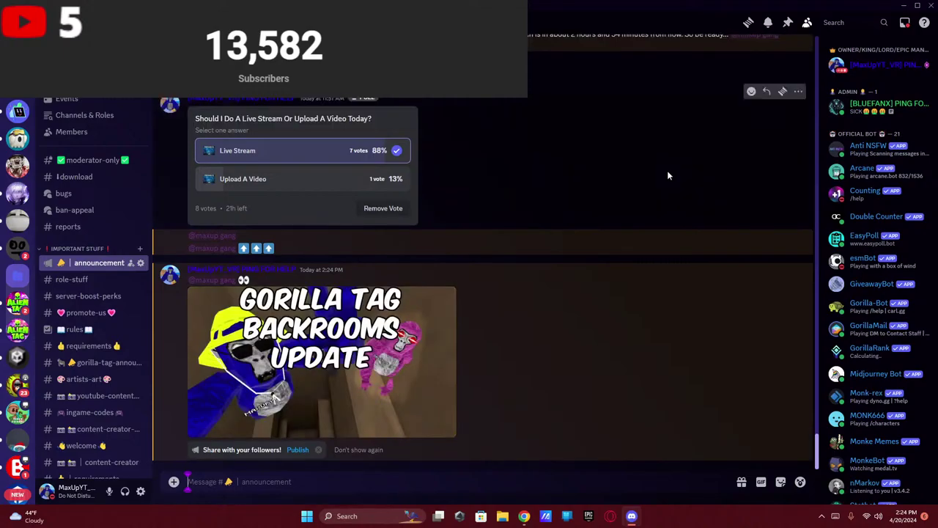
left_click(298, 449)
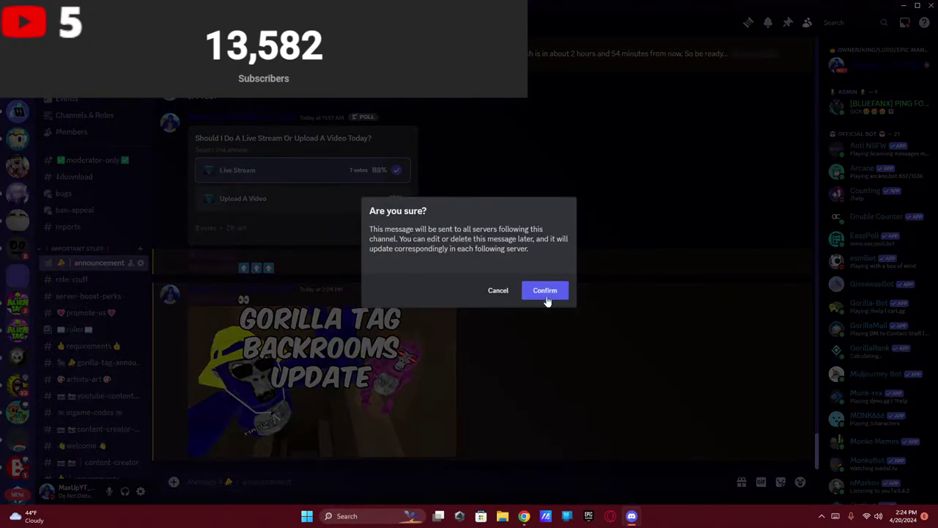
left_click(548, 298)
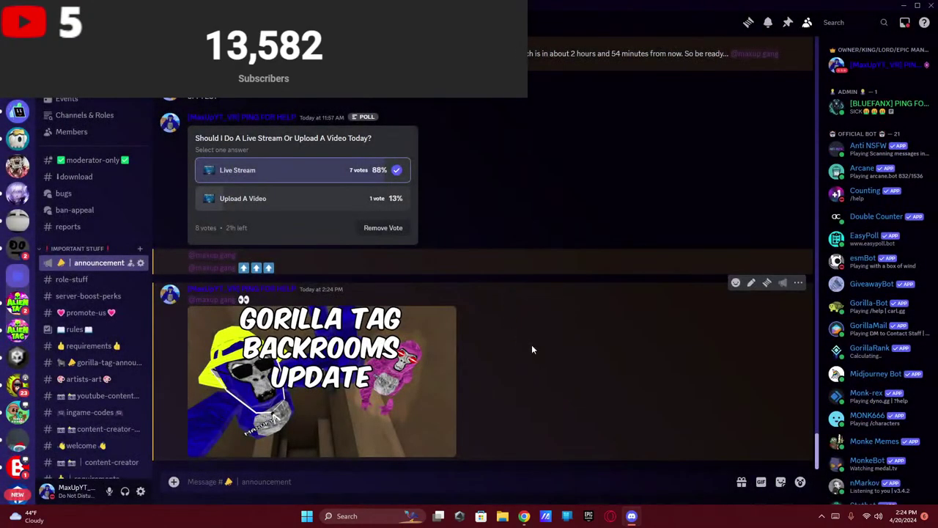
- Close Discord and open the 0419 video project in CapCut
left_click(927, 6)
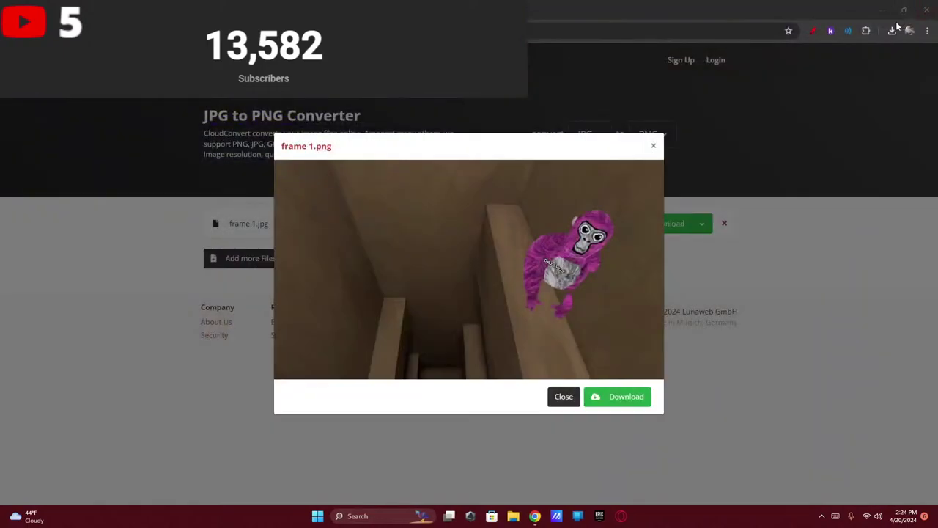
key("super+d")
key("super")
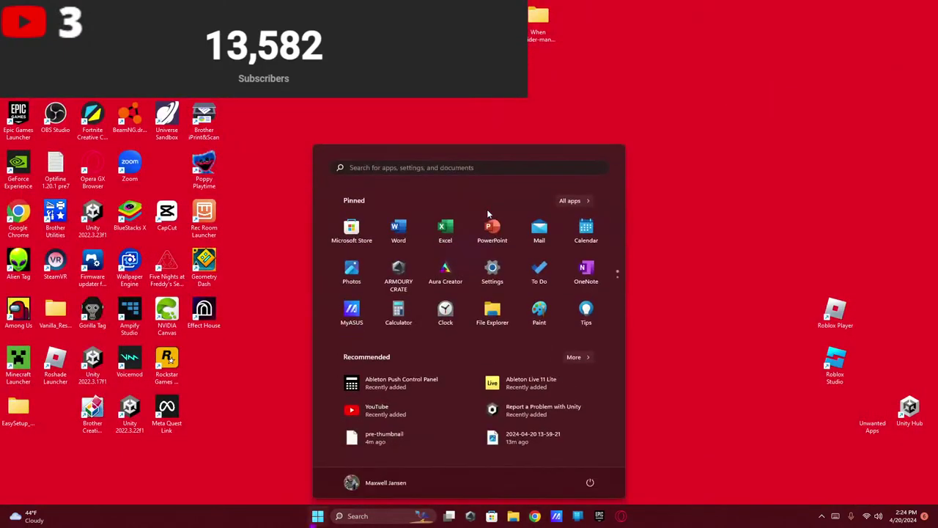
type("c")
key("Return")
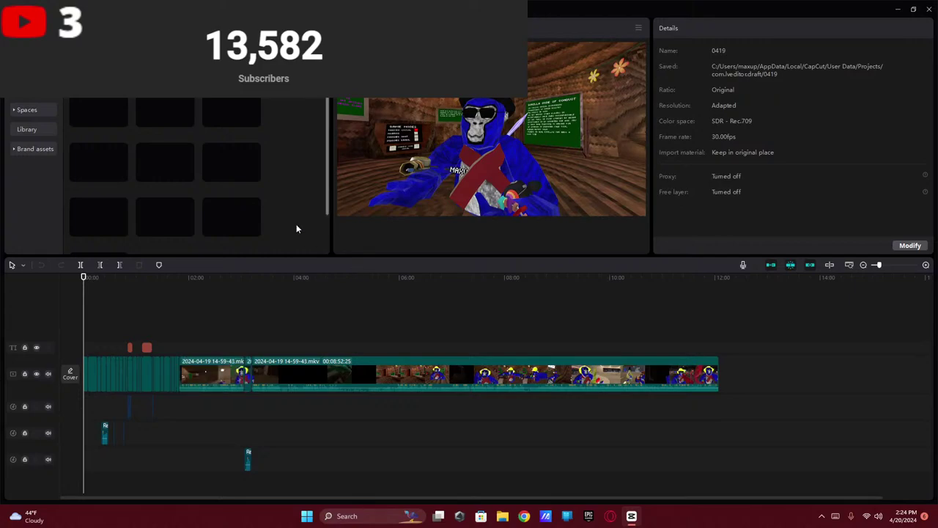
- Play the timeline from about 3:00, just before the Record2 audio clip
scroll(294, 383, "up", 3)
scroll(303, 381, "up", 2)
left_click(401, 322)
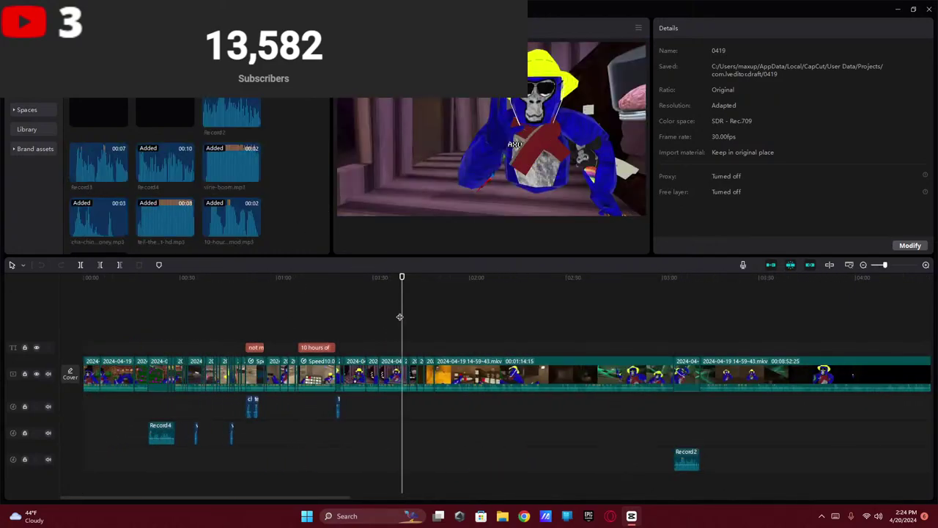
left_click_drag(339, 496, 408, 498)
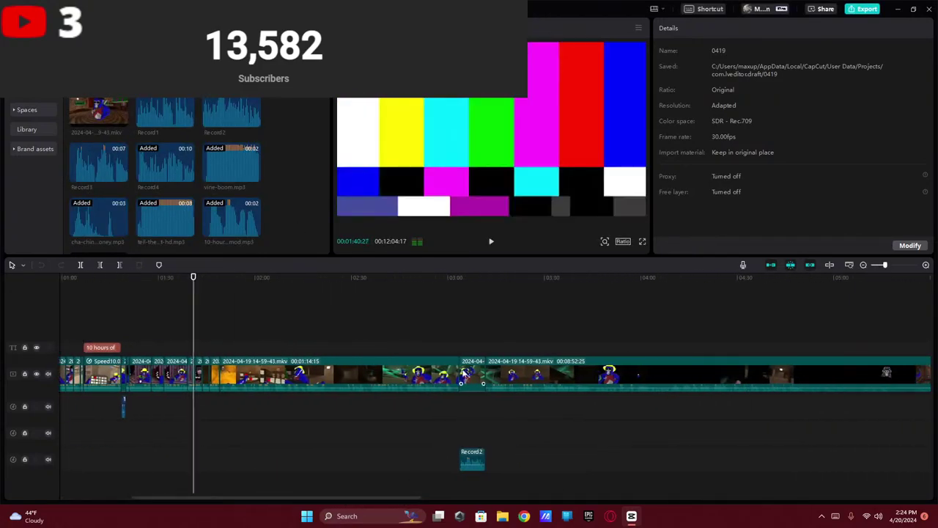
left_click(442, 332)
key("space")
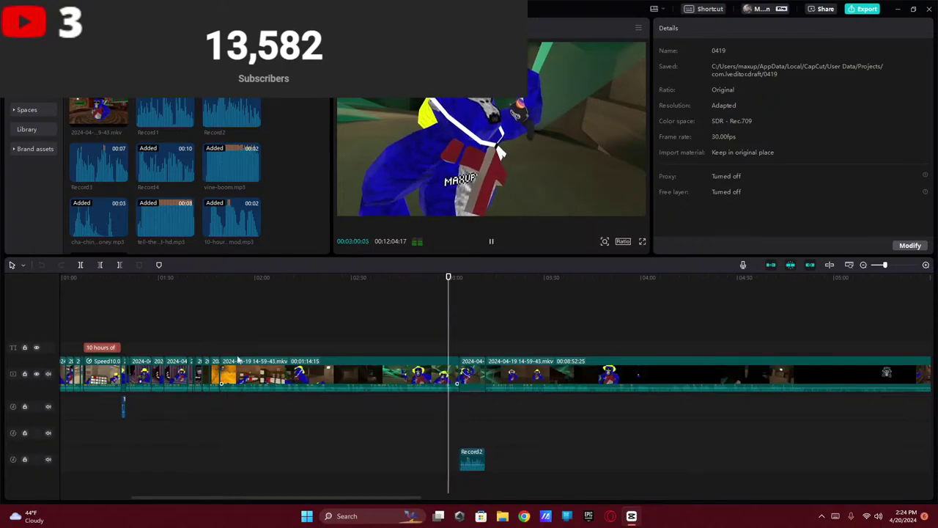
scroll(203, 325, "up", 1)
scroll(171, 337, "up", 1)
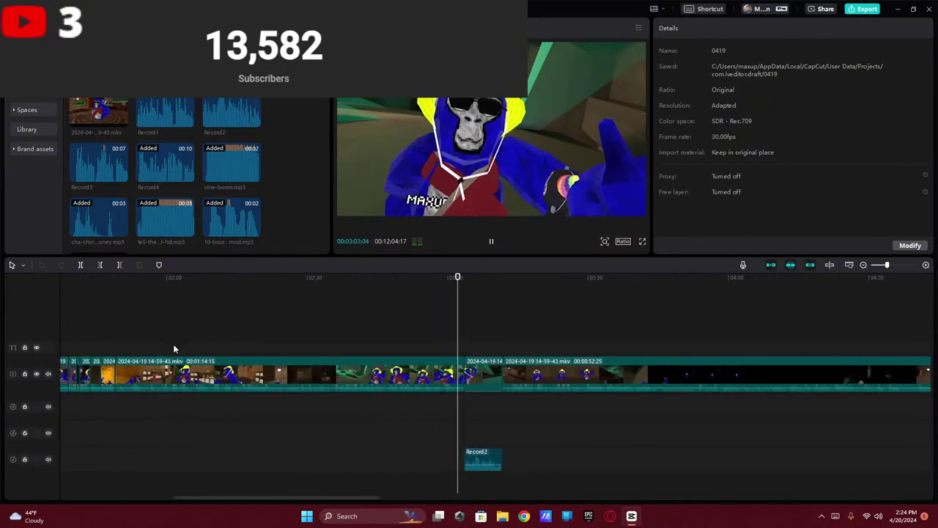
- Preview the long 1:14 gameplay clip from about 1:46, 2:52 and 2:05, and pause playback
left_click(104, 315)
key("space")
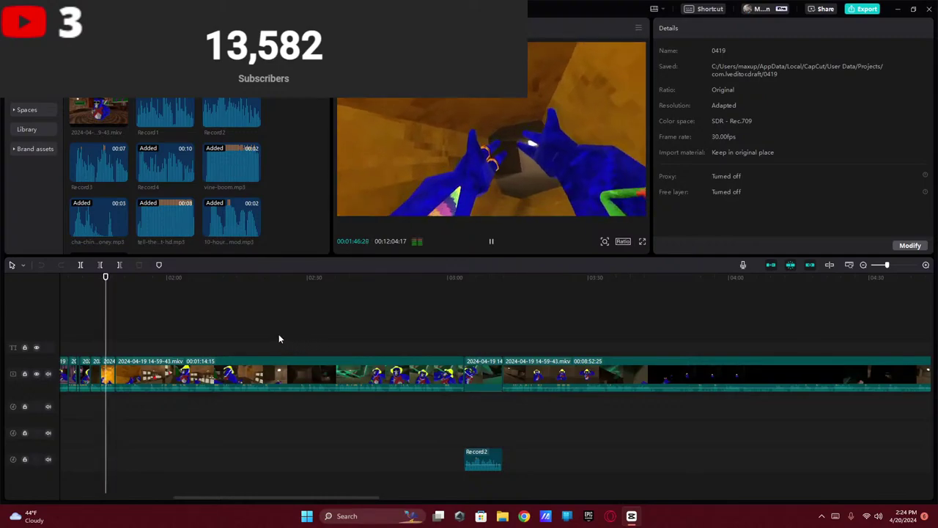
scroll(256, 355, "up", 1)
scroll(255, 361, "up", 3)
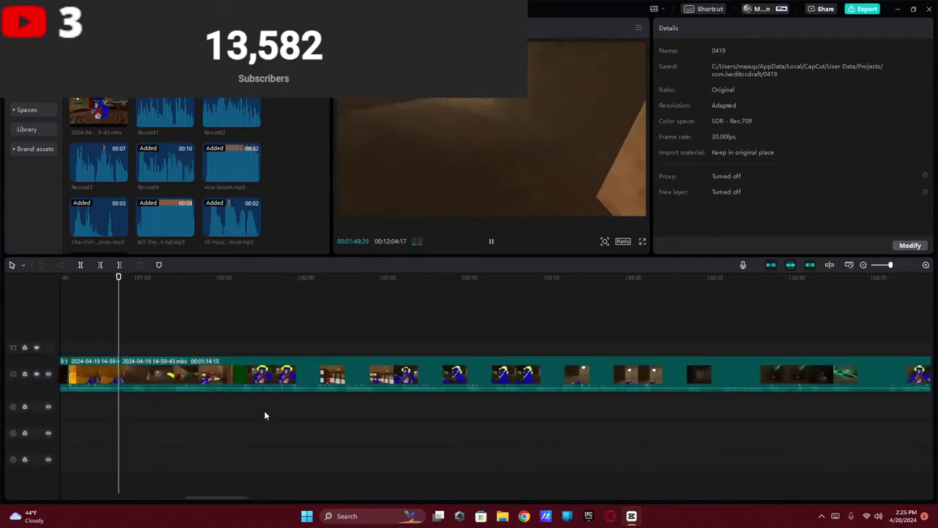
left_click_drag(199, 499, 273, 499)
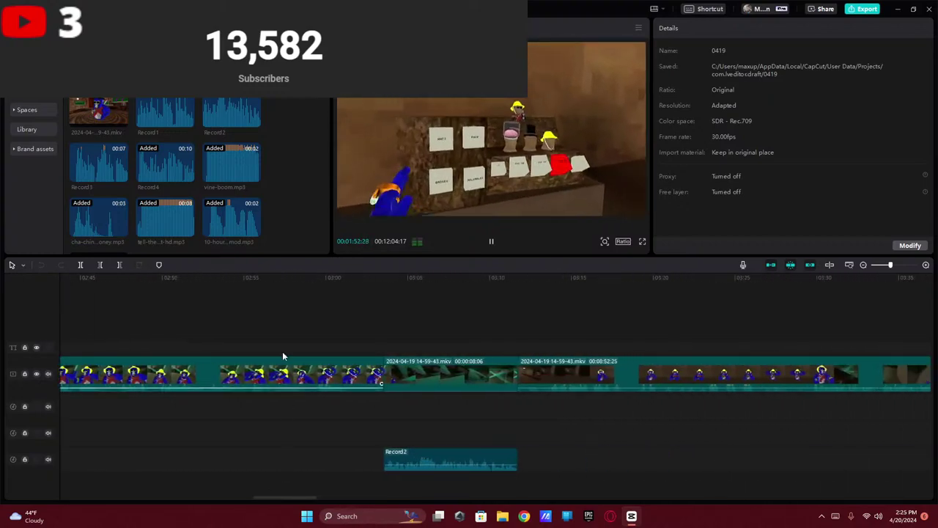
left_click(192, 334)
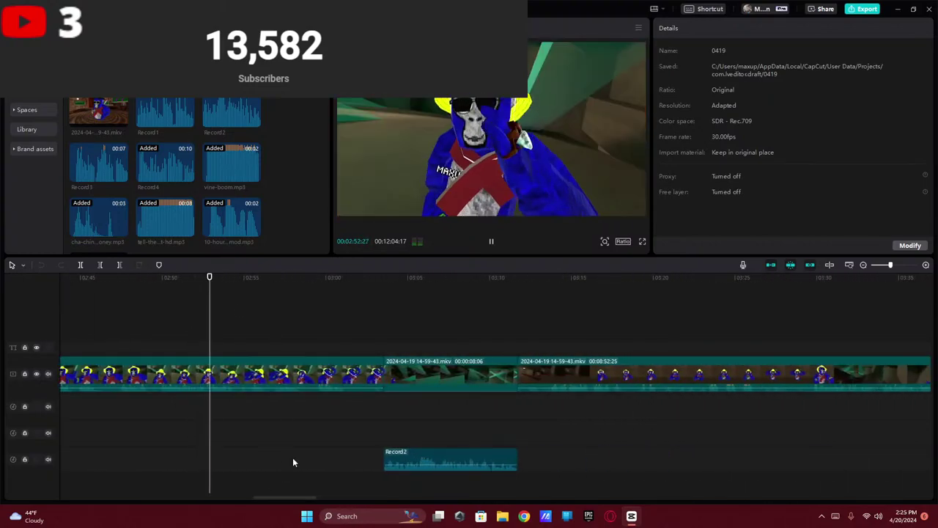
left_click_drag(284, 498, 209, 496)
left_click(503, 346)
key("space")
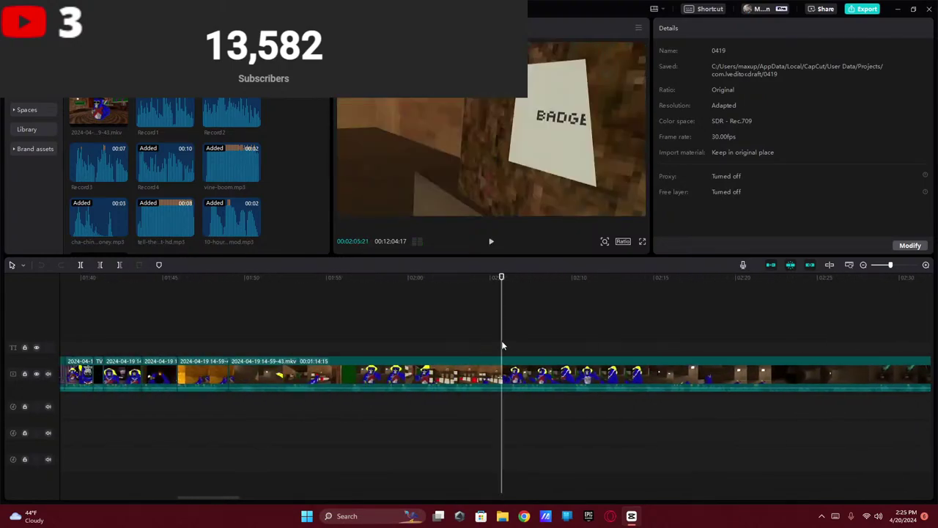
key("space")
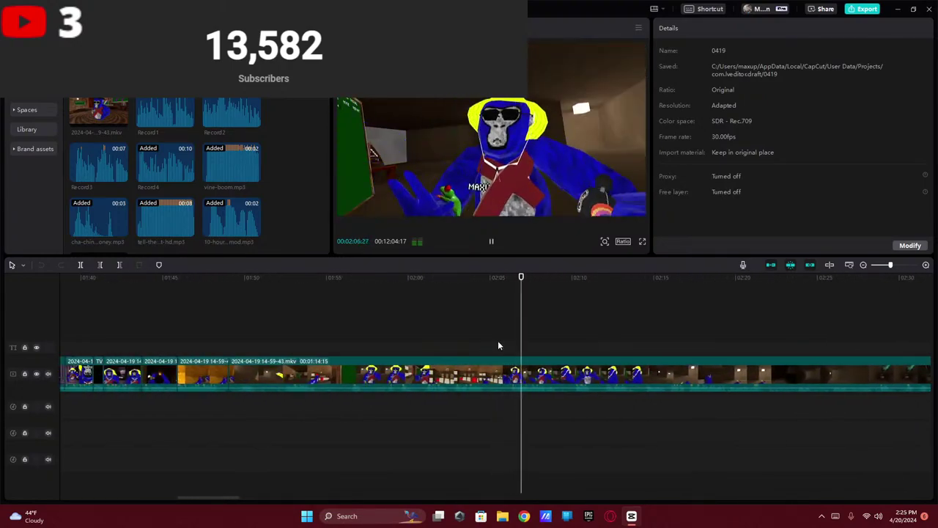
key("space")
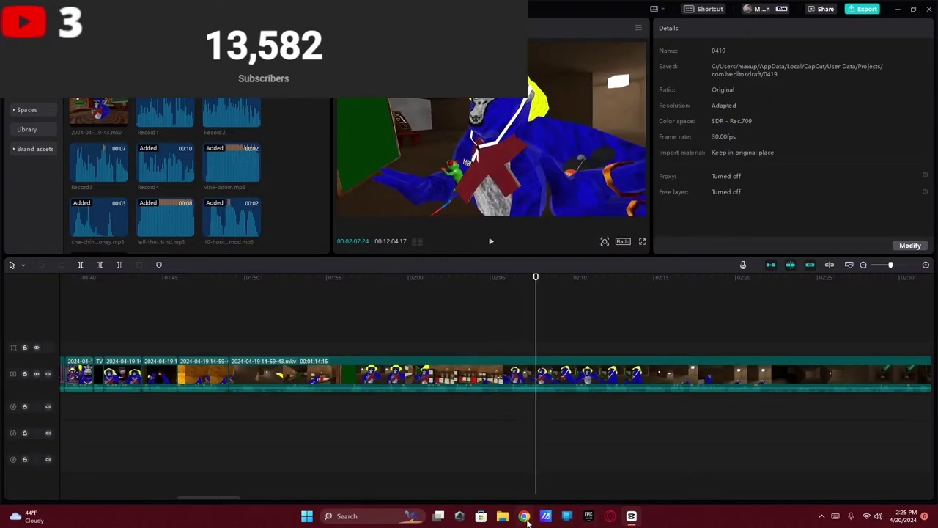
- Switch back to the announcement channel in Discord
key("super")
type("discord")
key("Return")
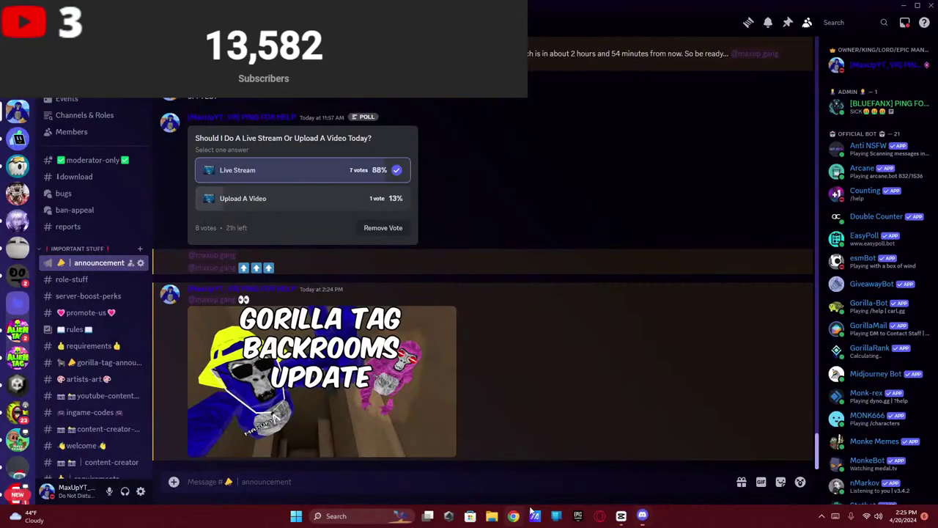
left_click(753, 283)
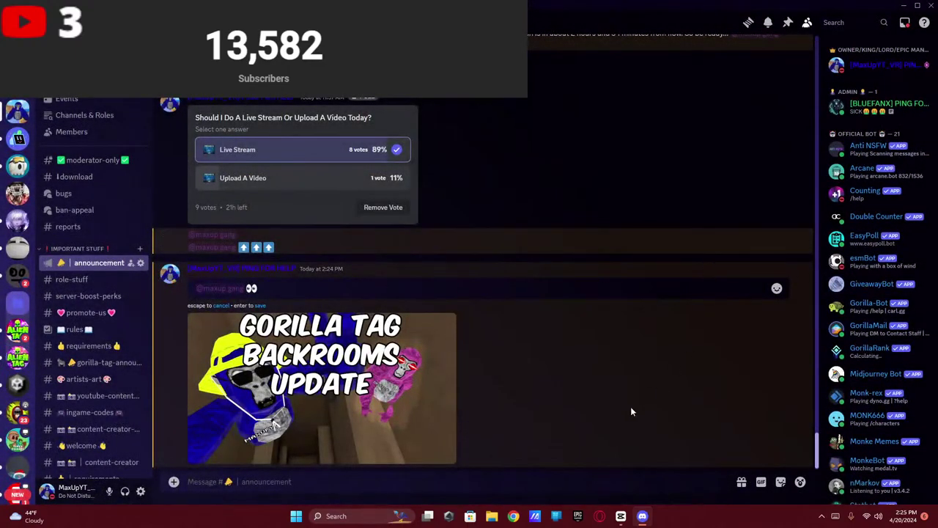
left_click(259, 299)
left_click(798, 282)
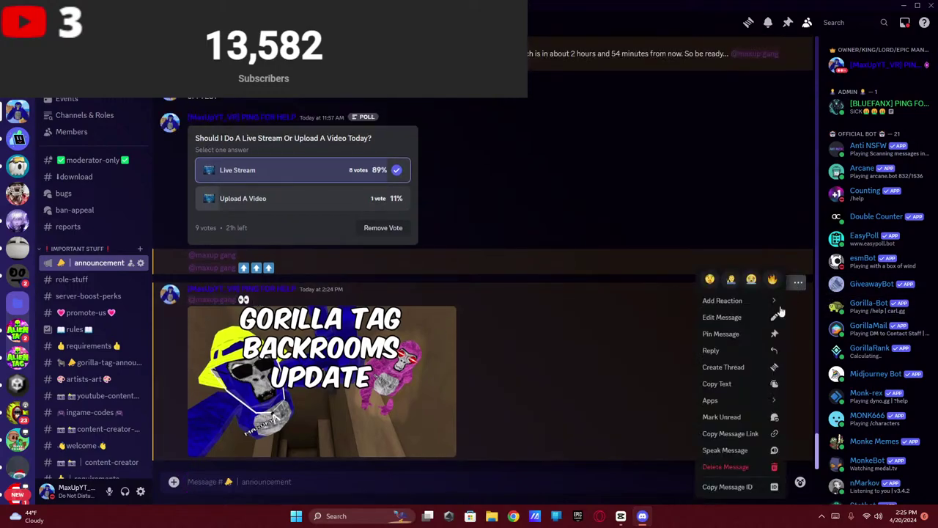
left_click(556, 433)
- Copy the thumbnail image from the sent announcement and delete that message
right_click(337, 391)
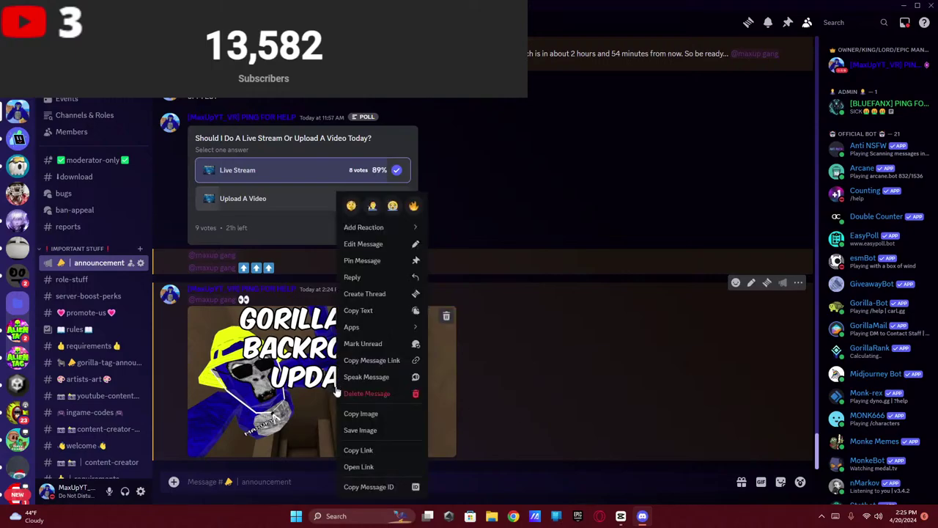
left_click(359, 413)
left_click(798, 282)
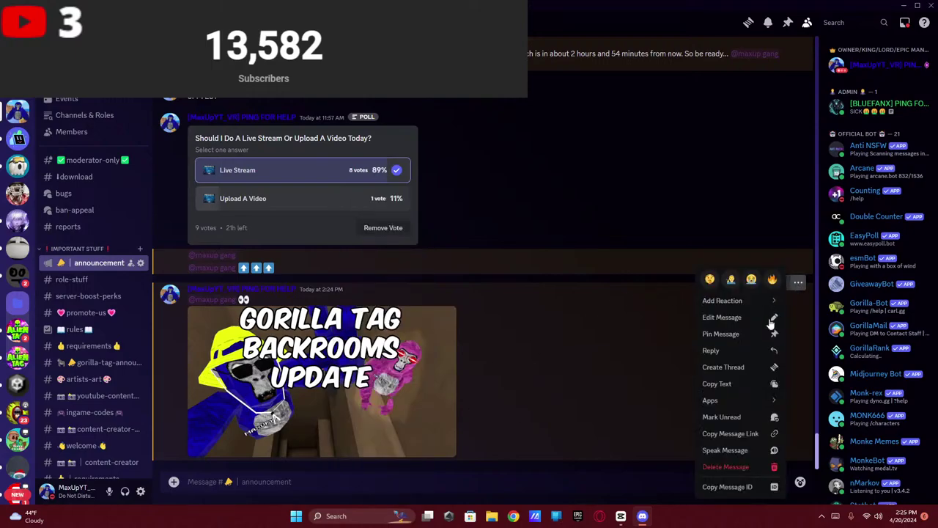
left_click(708, 460)
left_click(527, 373)
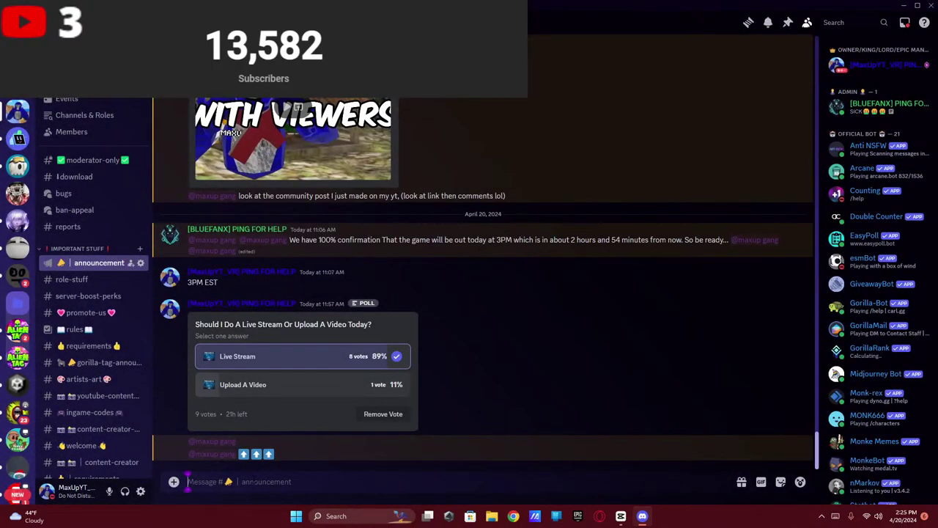
- Paste the thumbnail into a new announcement, mark the attachment as a spoiler and add the eyes emoji
key("ctrl+v")
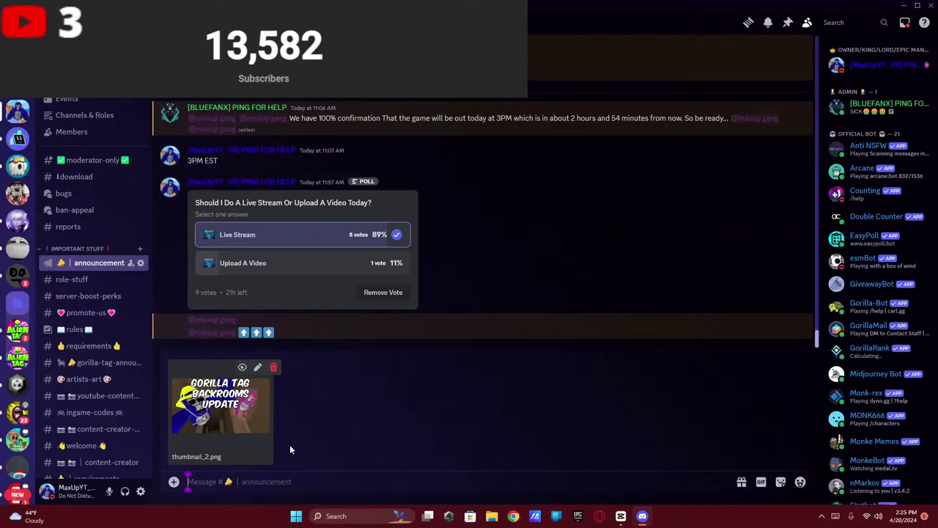
left_click(242, 368)
left_click(799, 483)
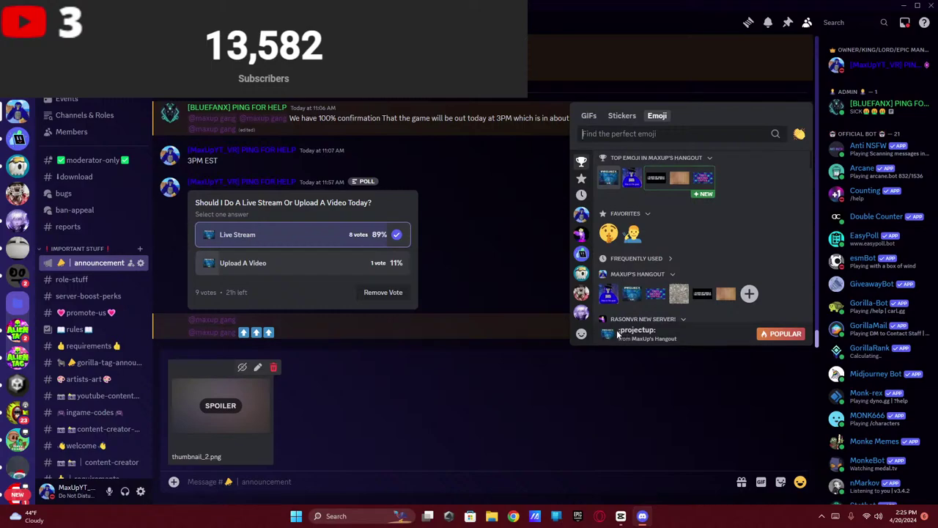
type("eye")
left_click(656, 162)
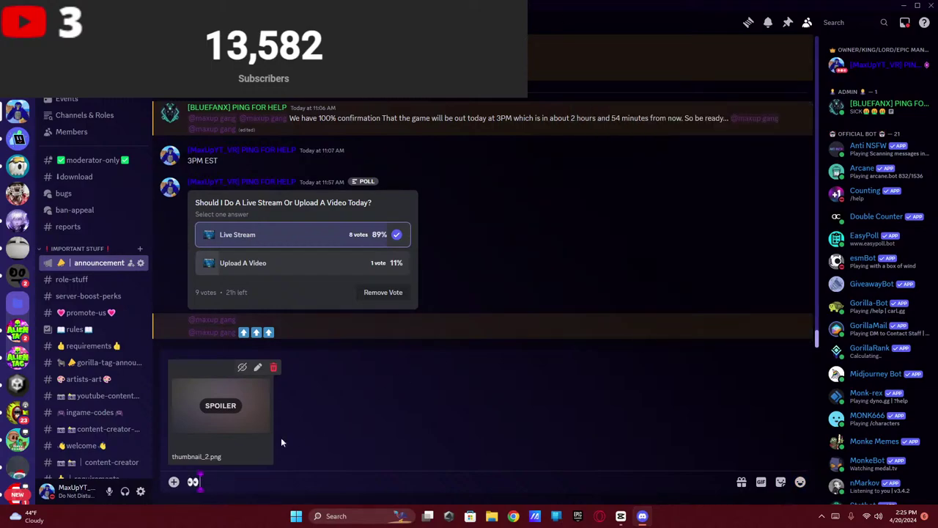
left_click(174, 482)
left_click(192, 482)
type("@")
key("Tab")
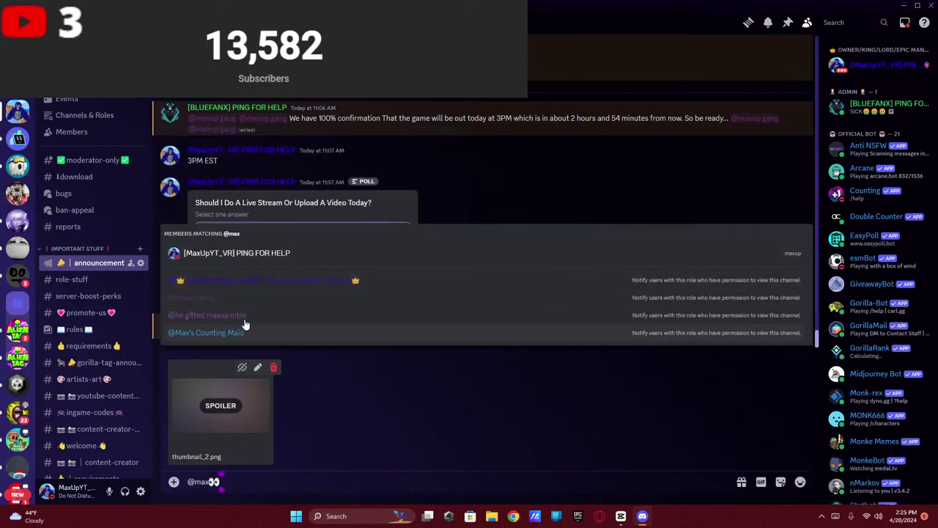
key("Return")
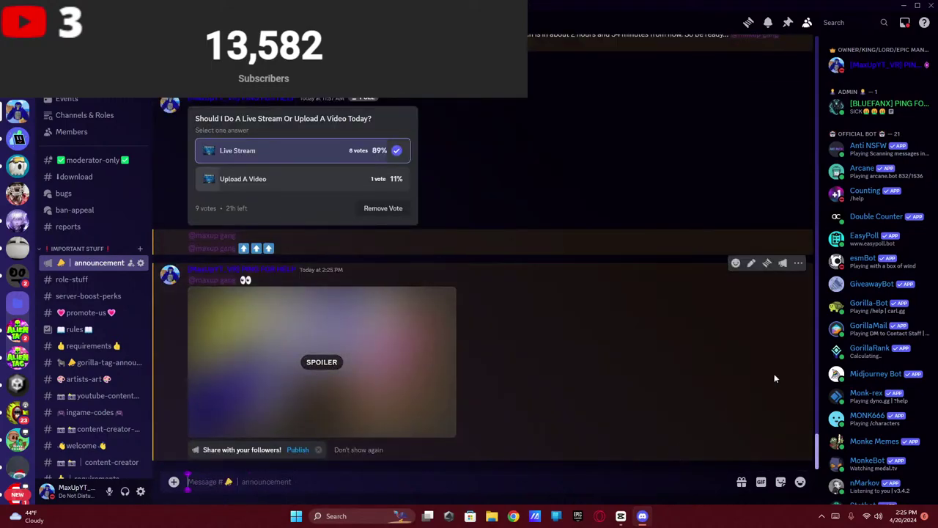
left_click(337, 362)
- Read the role descriptions in the role-stuff channel and check the server owner's profile
scroll(89, 249, "down", 2)
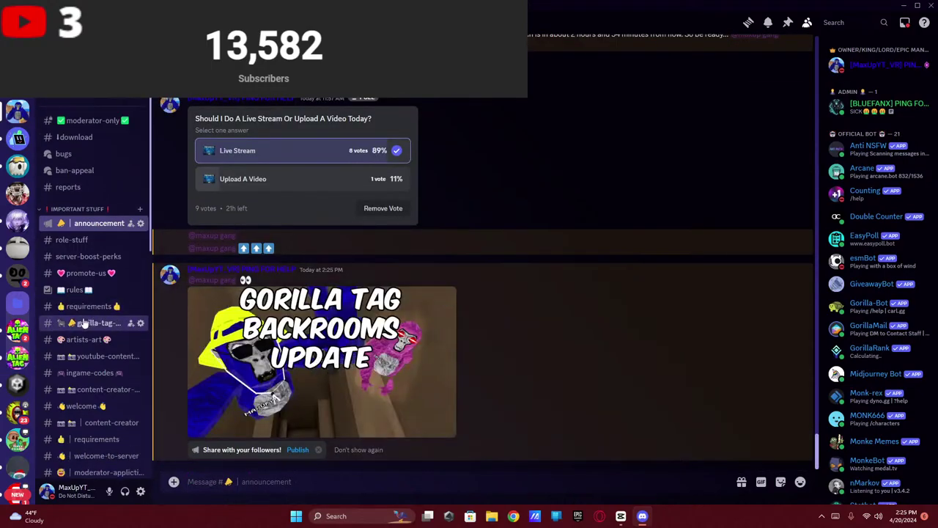
left_click(81, 231)
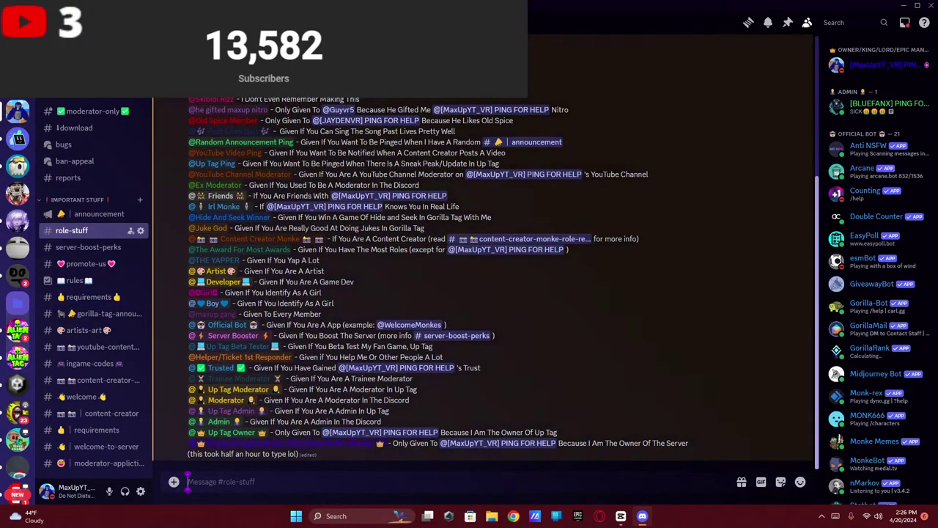
left_click(475, 444)
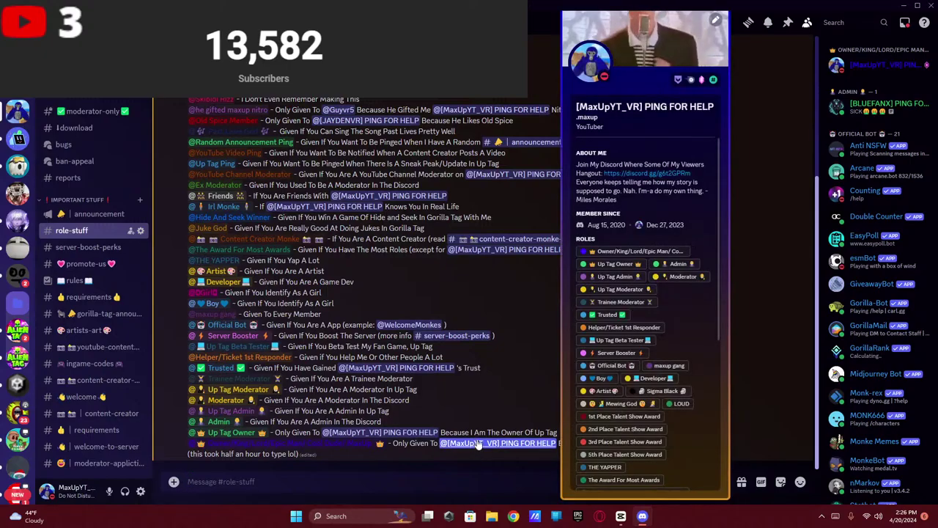
key("Escape")
scroll(308, 273, "up", 2)
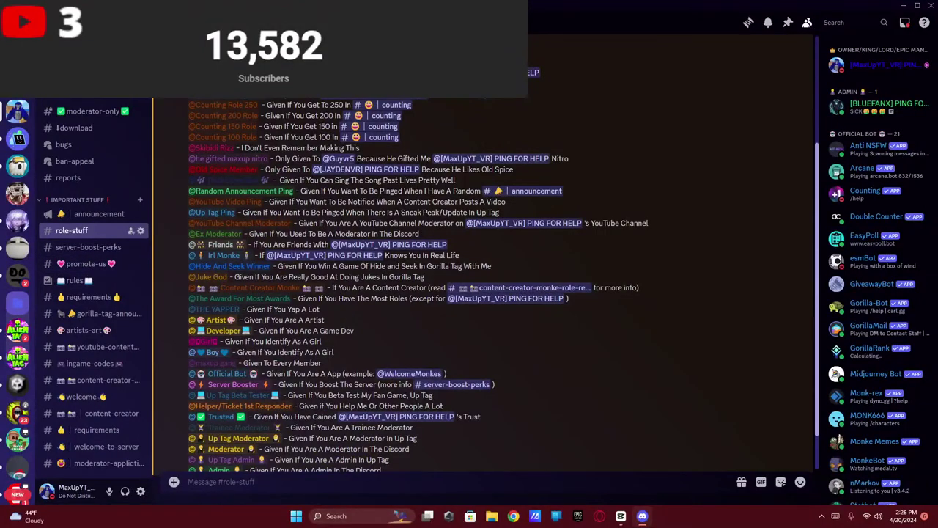
- Answer the direct message asking about the changed cosmetics with "In the vid im editing rn"
key("ctrl+alt+Up")
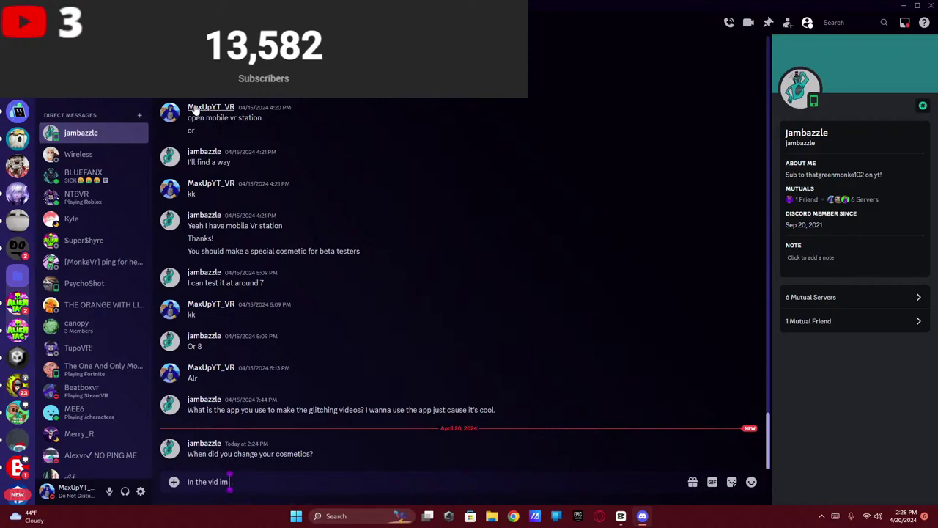
key("Return")
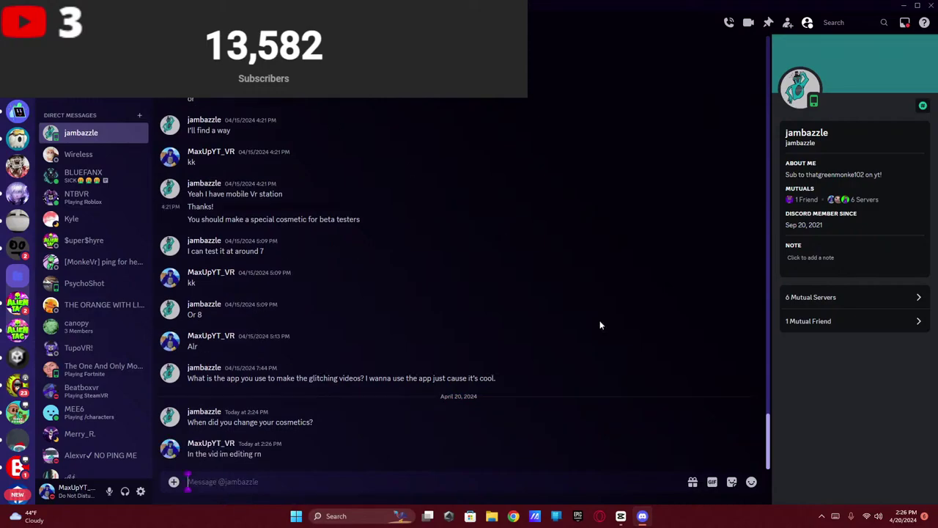
- Switch to CapCut, review the footage around 01:46, split the long gameplay clip at 00:01:52:12 and delete the part before the cut
left_click(620, 515)
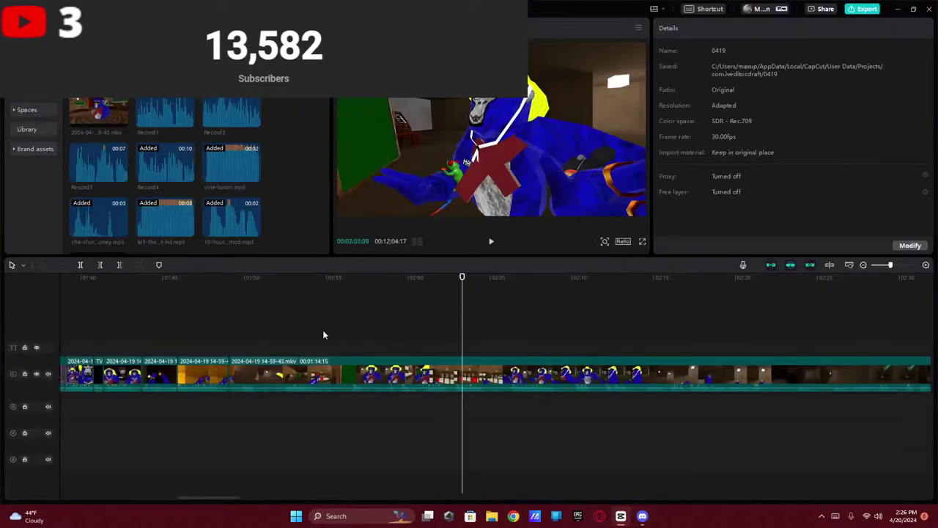
left_click(184, 277)
key("space")
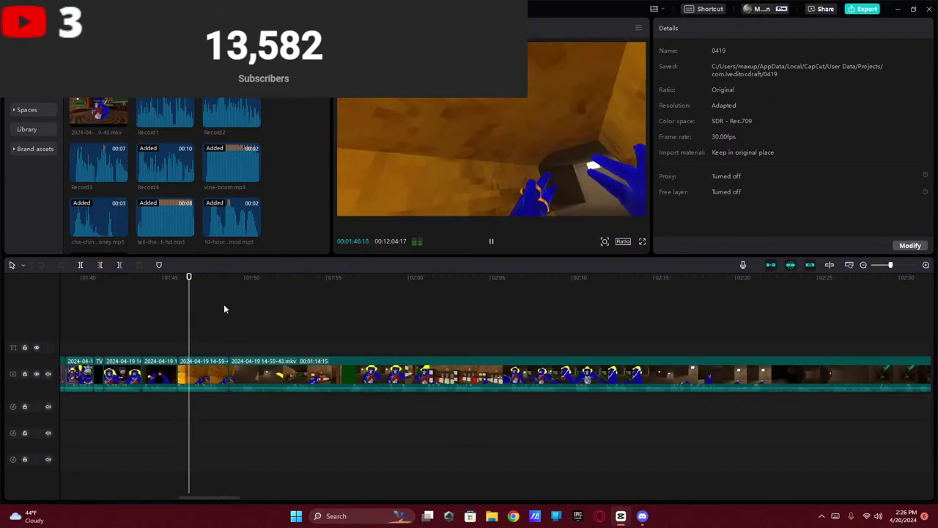
left_click(283, 349)
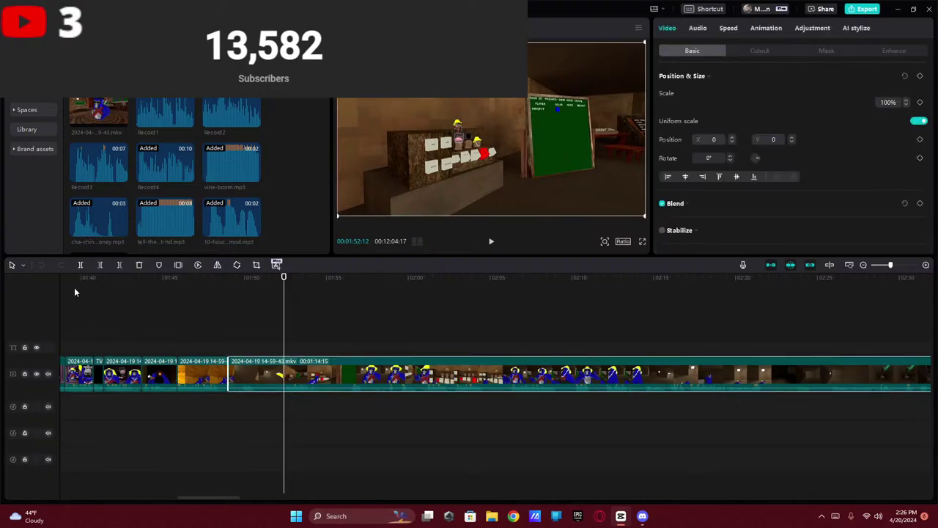
left_click(80, 264)
left_click(257, 376)
key("Delete")
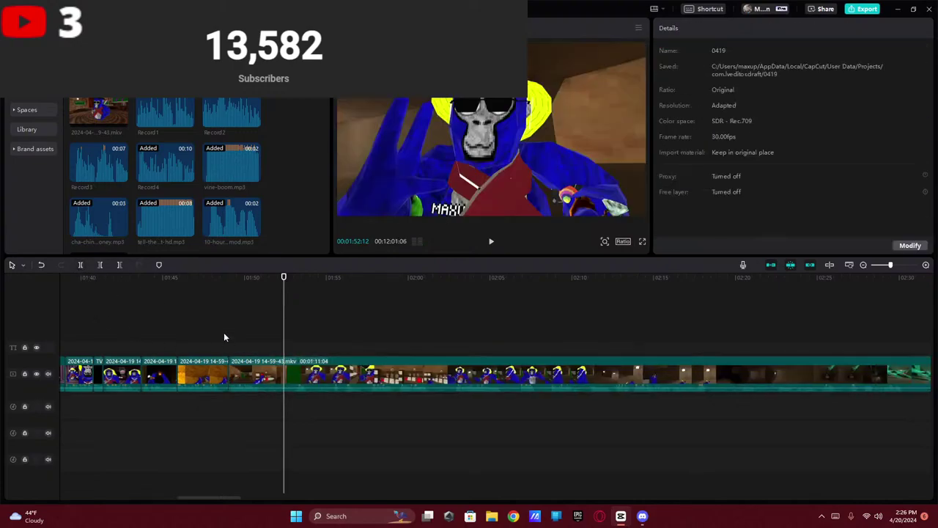
- Play through the new cut and split the long gameplay clip at 00:01:51:21
left_click(205, 340)
key("space")
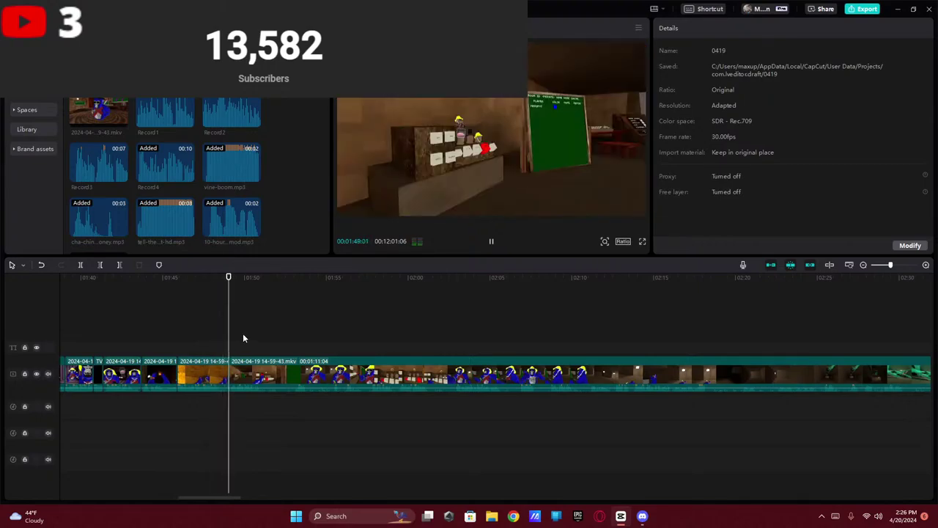
key("space")
left_click(250, 378)
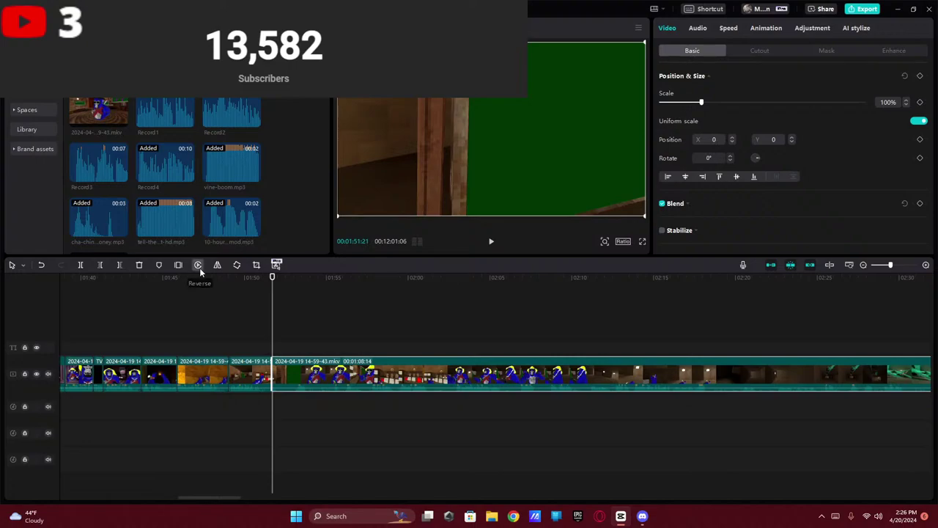
- Review the footage after the split and delete the long gameplay clip's opening part up to 00:01:55:12
left_click(239, 317)
key("space")
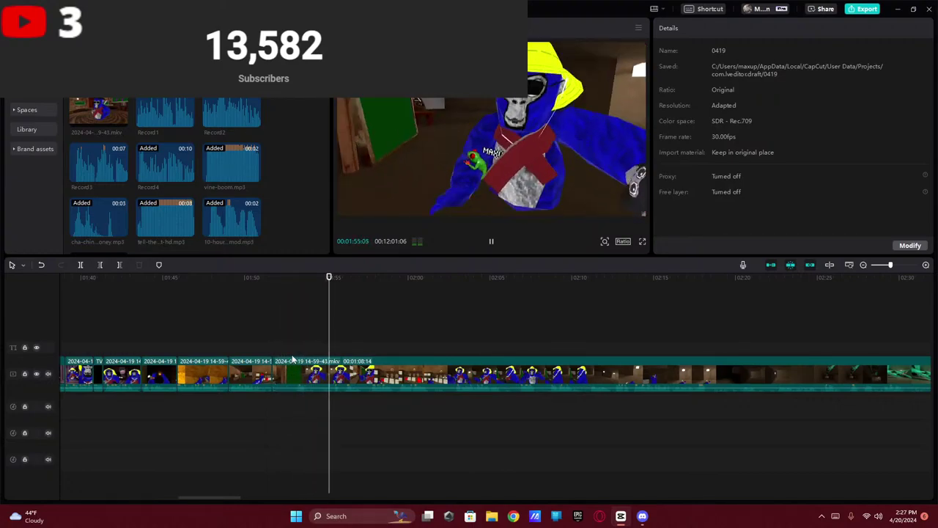
key("space")
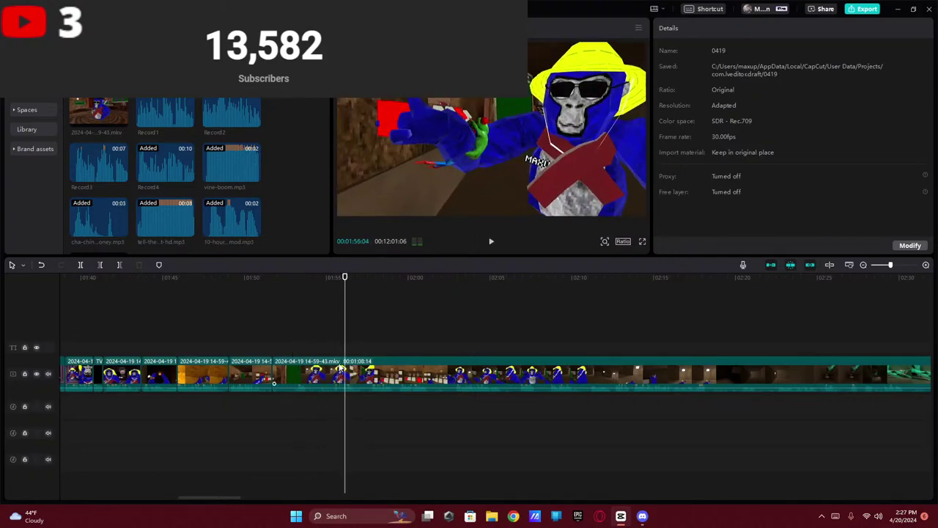
key("space")
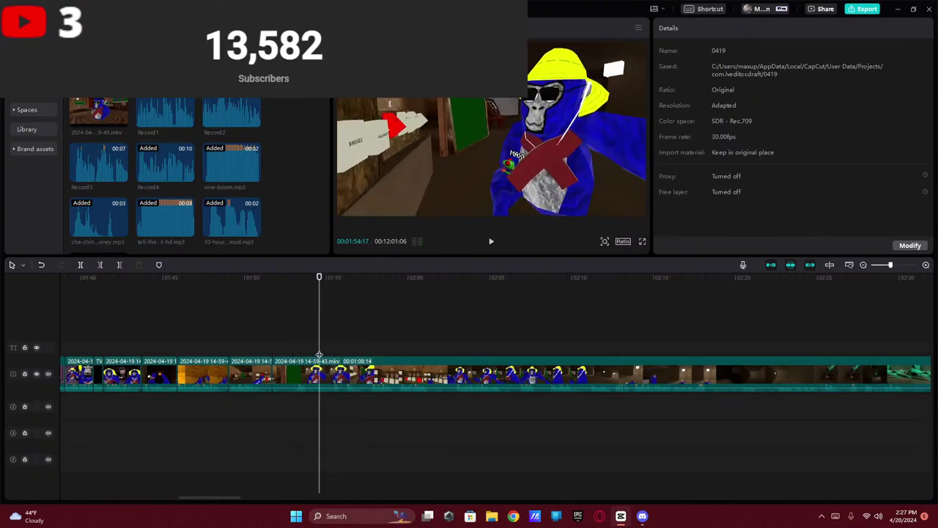
left_click(317, 370)
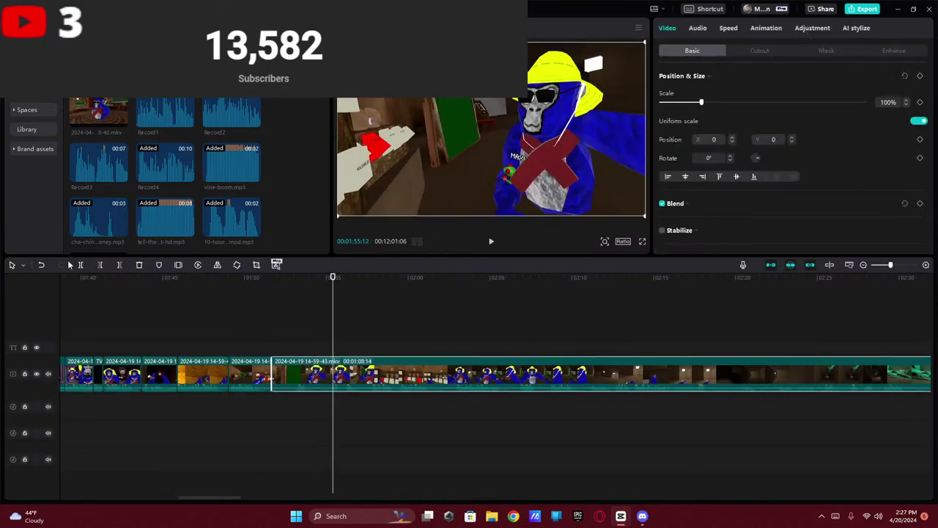
key("Delete")
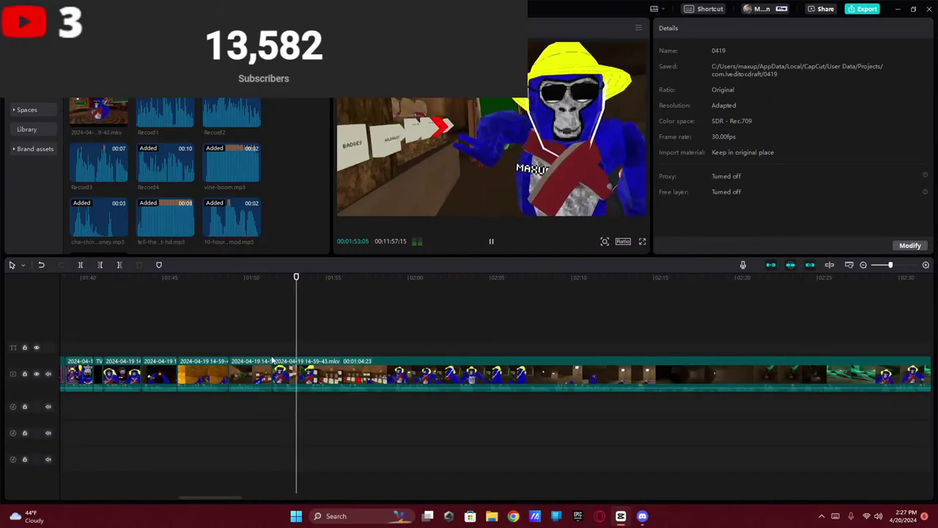
- Split the long gameplay clip at 00:01:53:11 and delete the short piece right after that cut
key("space")
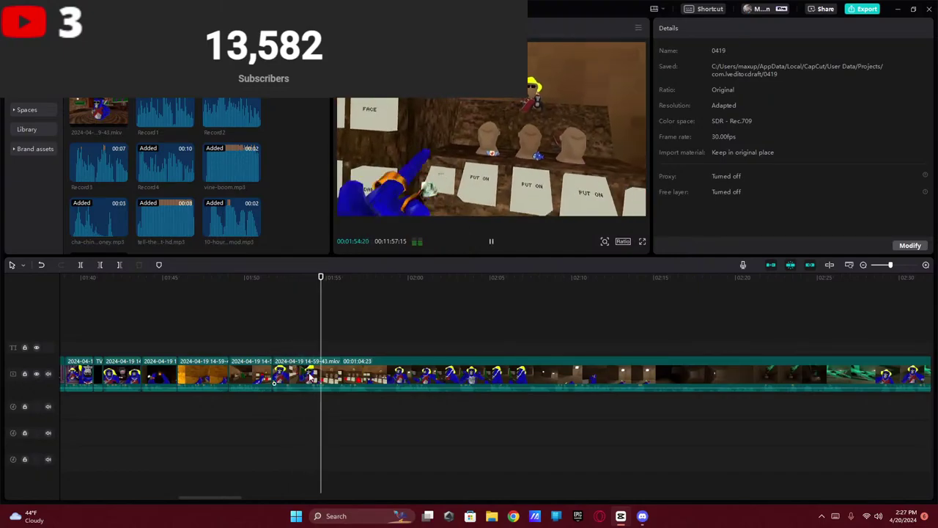
left_click(274, 348)
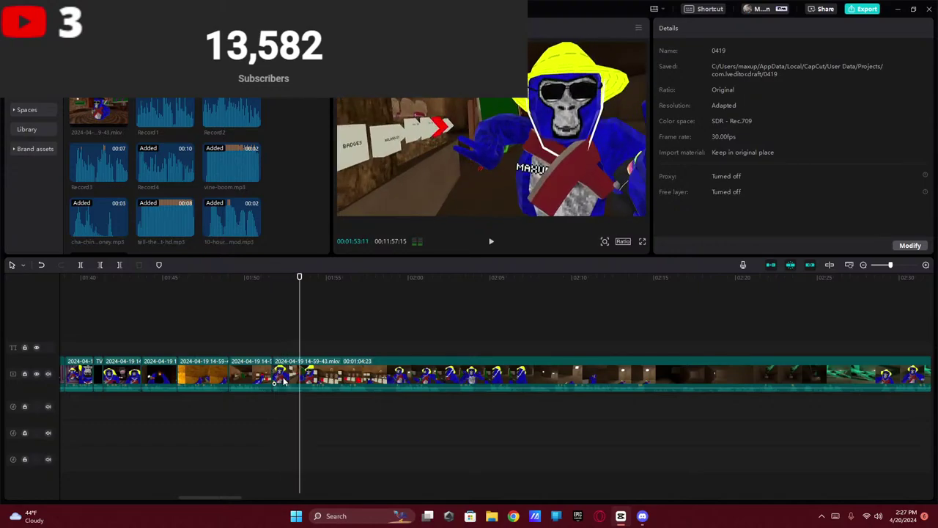
left_click(284, 381)
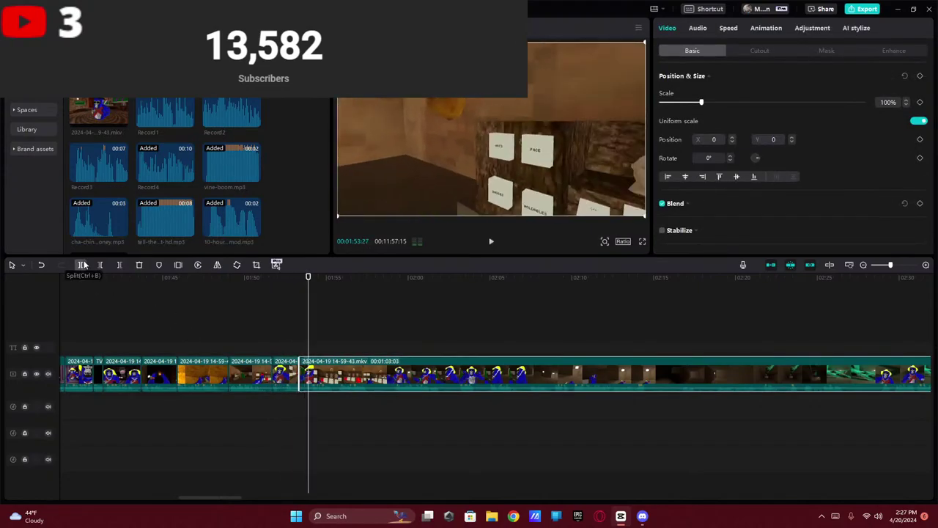
left_click(82, 264)
left_click(304, 369)
key("Delete")
- Split the long gameplay clip at 00:01:56:24 and delete the section from there to 00:01:58:15
key("space")
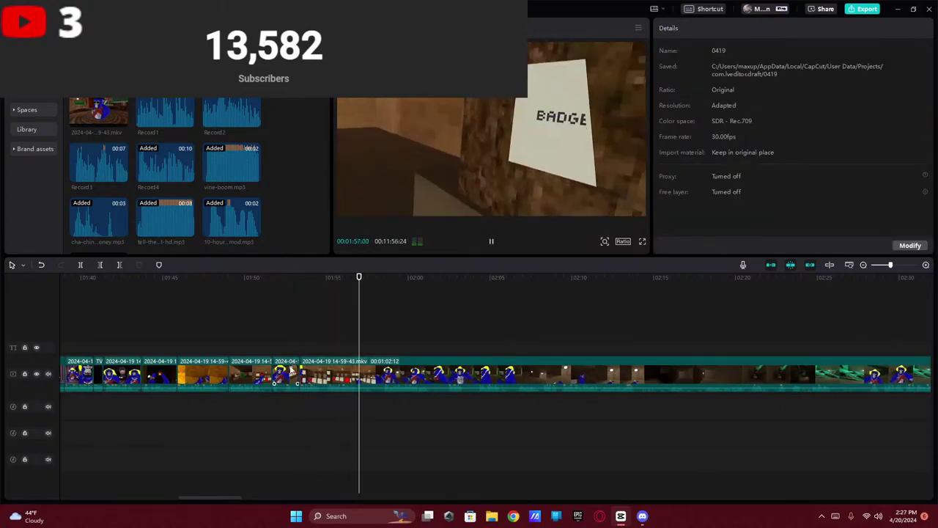
key("space")
left_click(341, 397)
key("space")
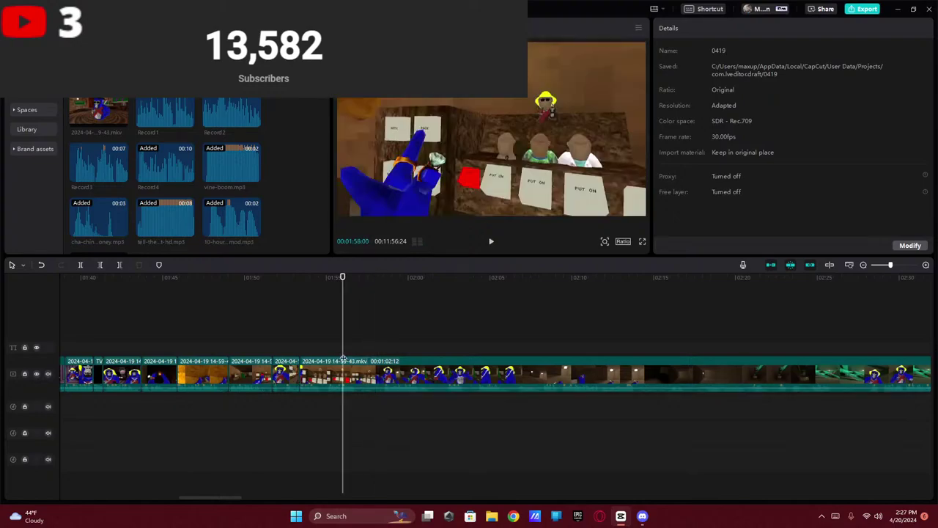
left_click(356, 374)
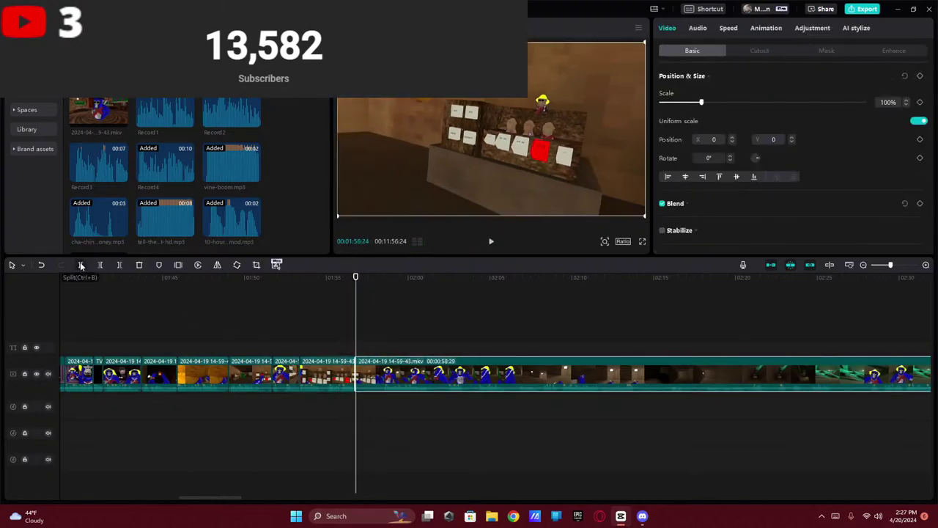
key("space")
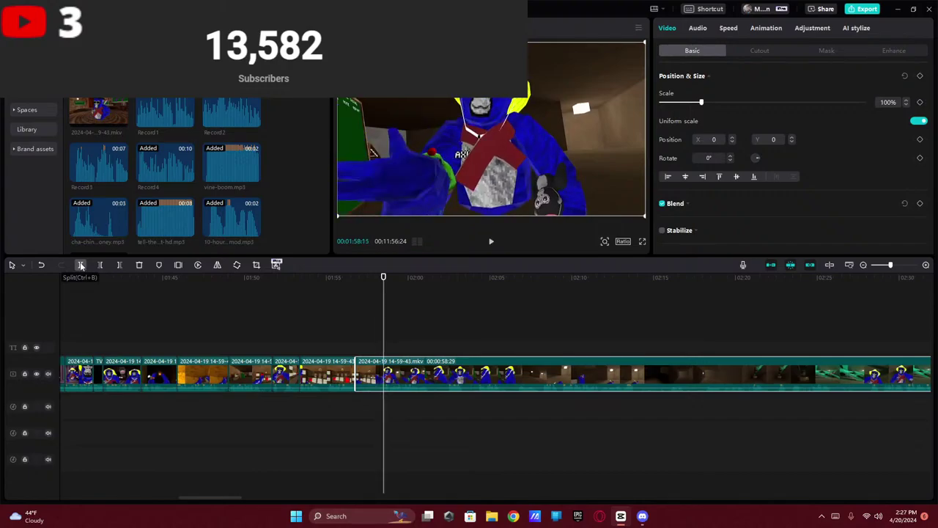
left_click(81, 266)
key("Delete")
- Review the footage after the last cut and remove the start of the long gameplay clip up to 00:02:07:19
left_click(336, 342)
key("space")
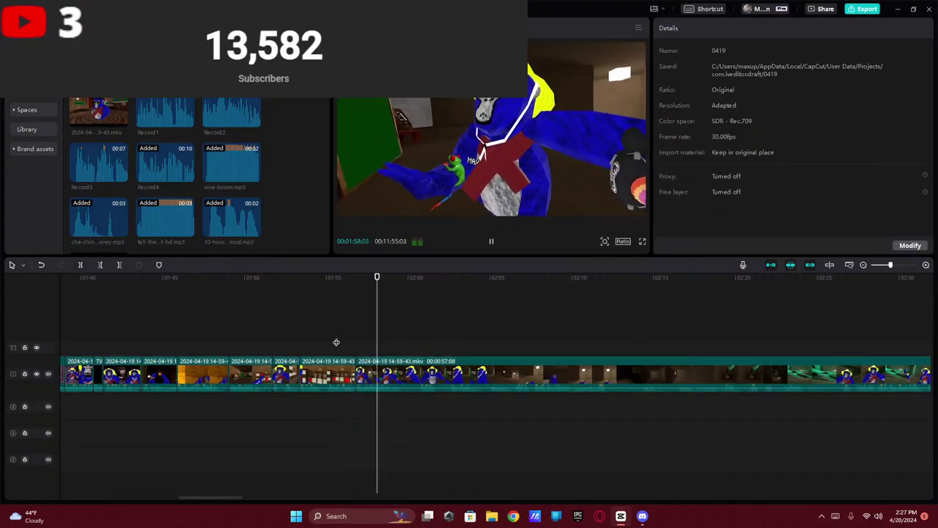
left_click_drag(412, 353, 423, 354)
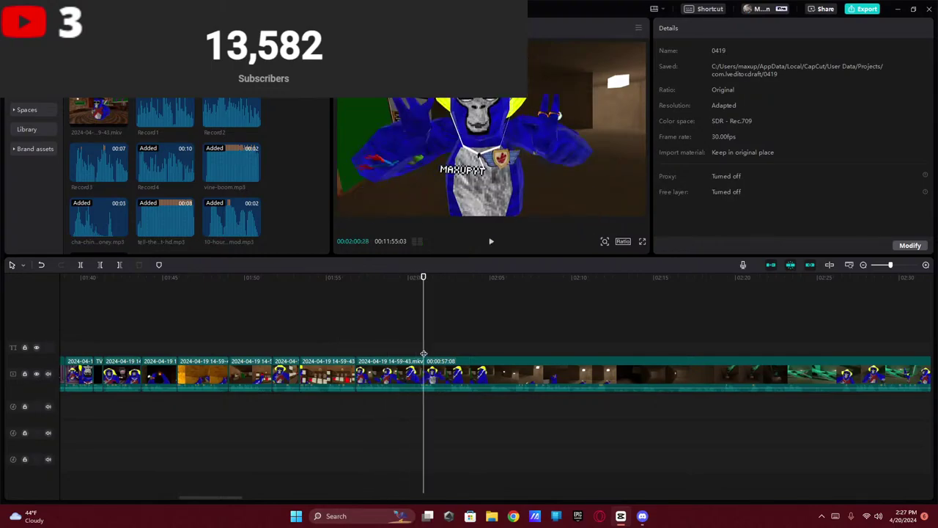
key("space")
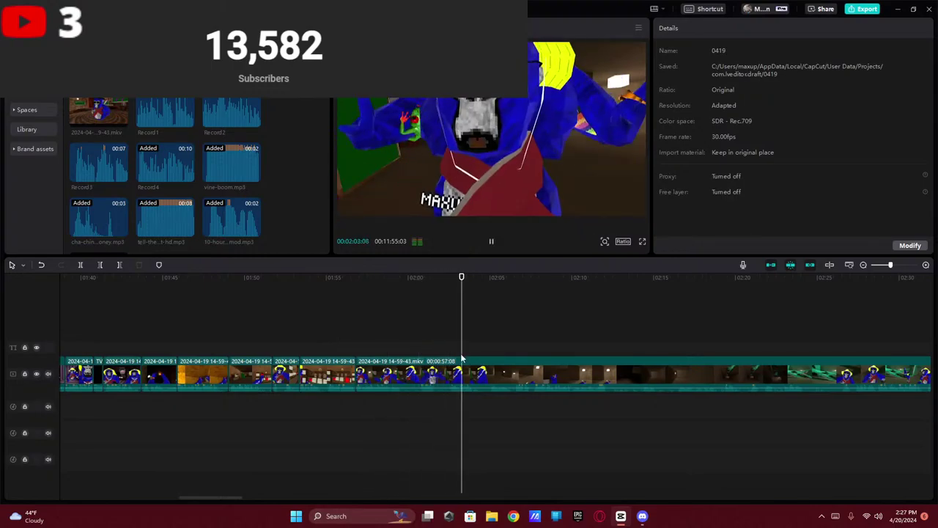
left_click(494, 363)
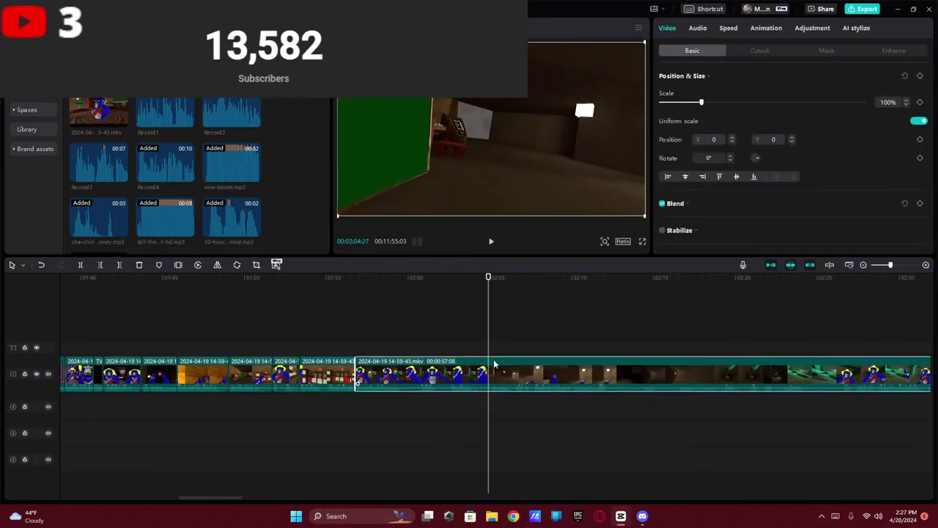
key("space")
left_click(532, 344)
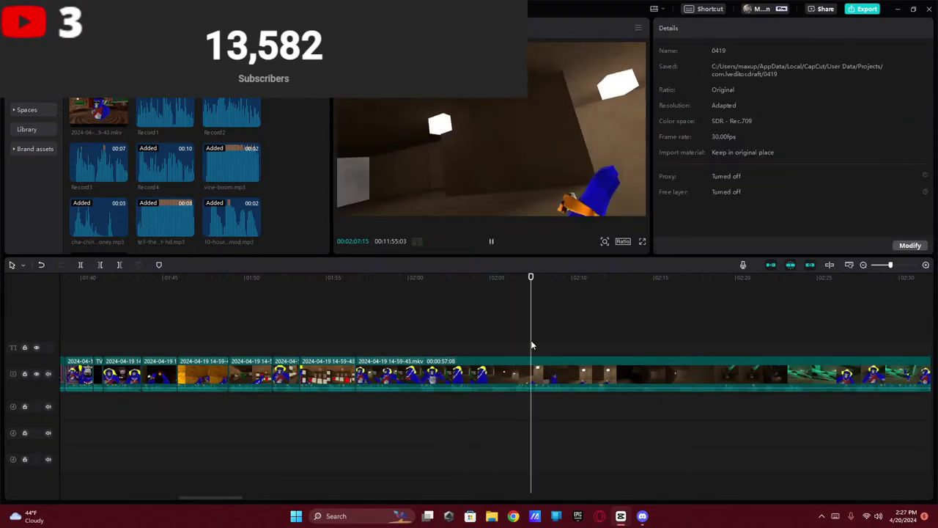
left_click(542, 349)
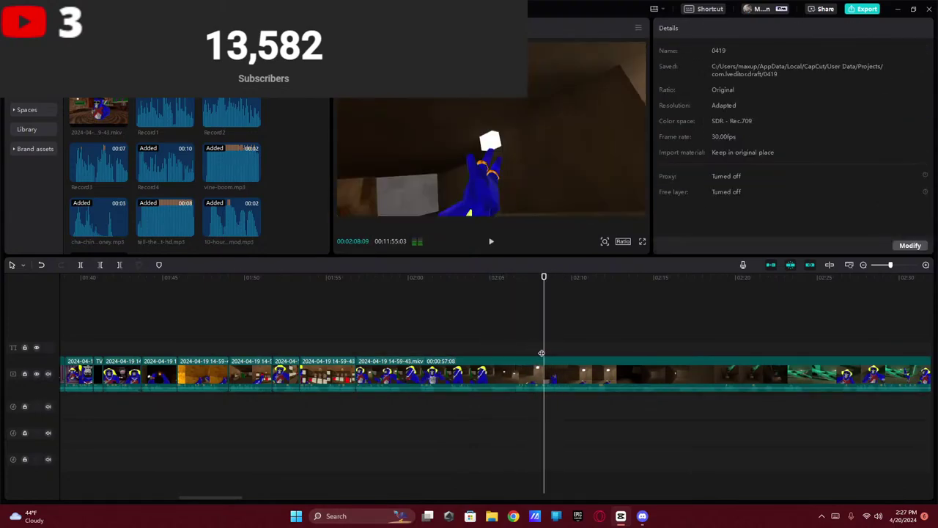
left_click_drag(541, 352, 533, 355)
left_click(533, 367)
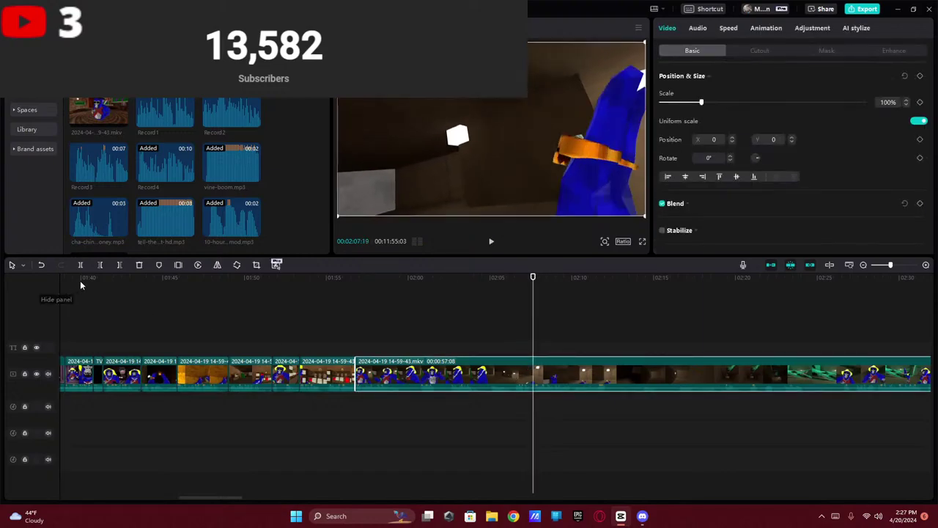
left_click(100, 265)
- Split the gameplay clip at 00:02:01:09 and insert the TV GLITCH clip at the cut
left_click(331, 349)
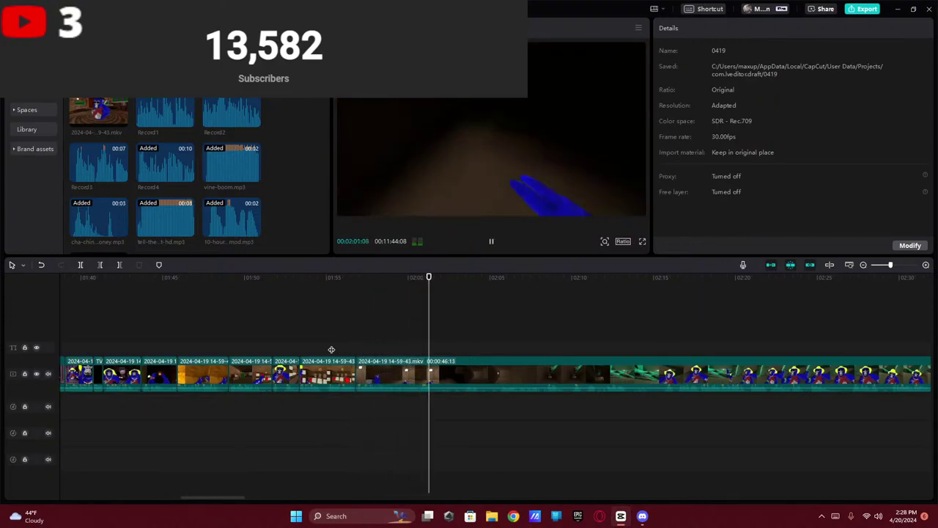
key("space")
left_click(363, 375)
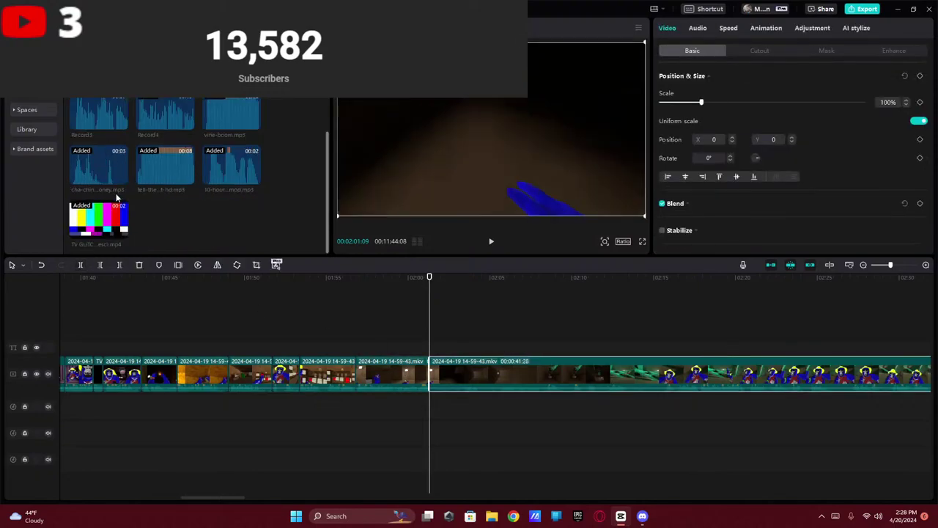
left_click_drag(96, 157, 449, 369)
scroll(448, 376, "up", 1)
scroll(456, 379, "up", 1)
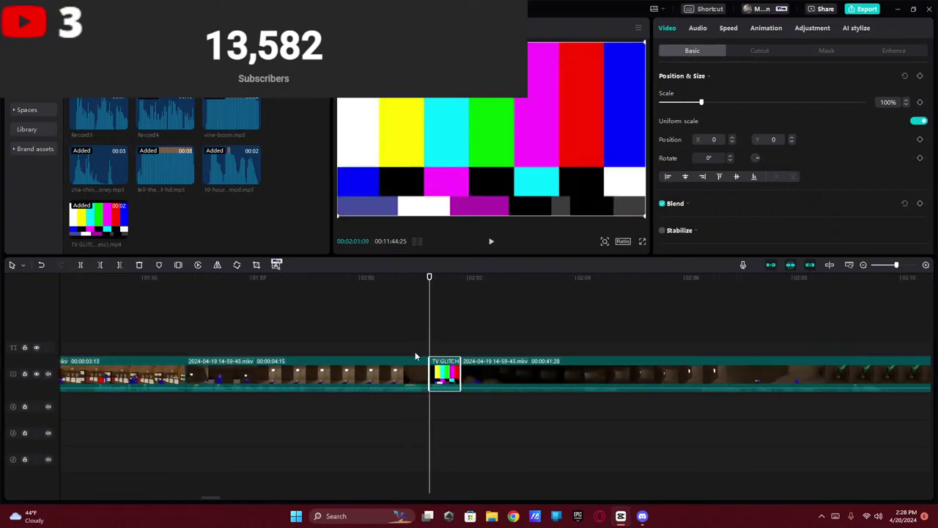
- Preview the glitch transition and trim the end of the gameplay clip before it to 00:02:00:29
left_click(379, 338)
key("space")
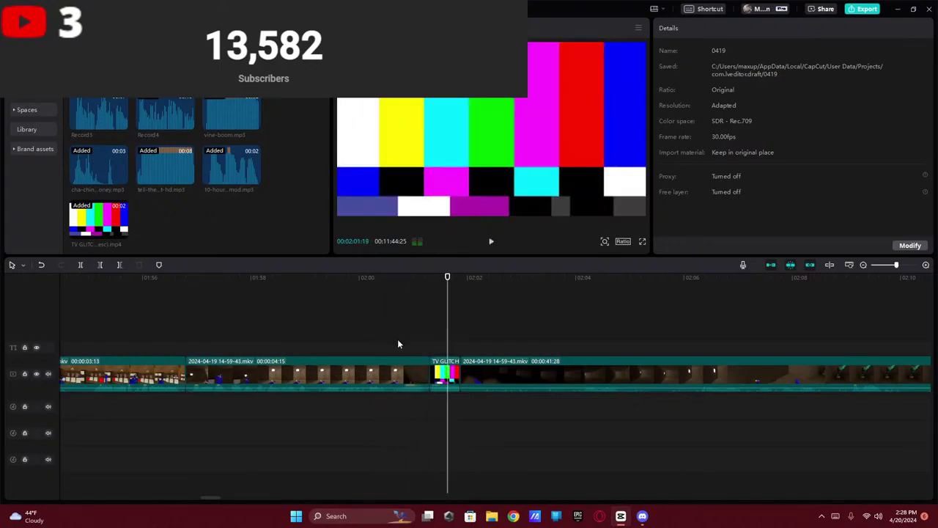
left_click(398, 343)
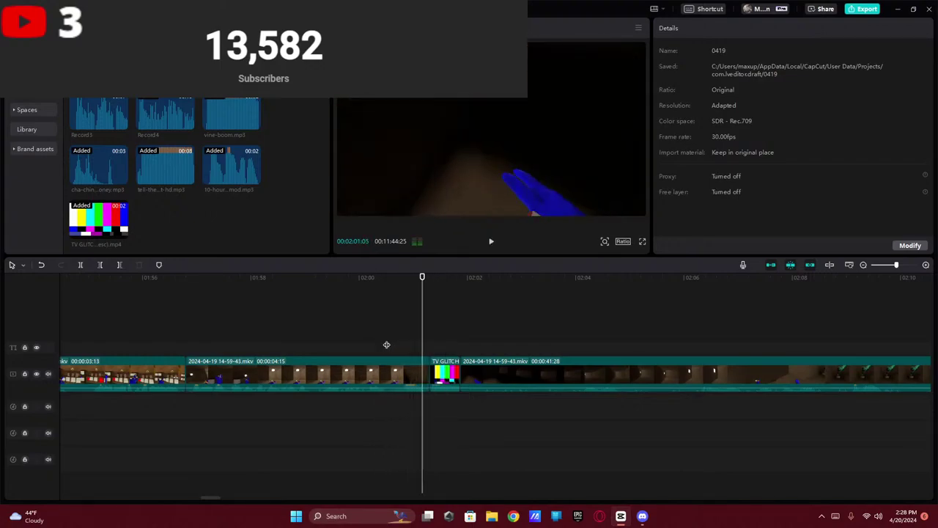
left_click(386, 344)
left_click(379, 373)
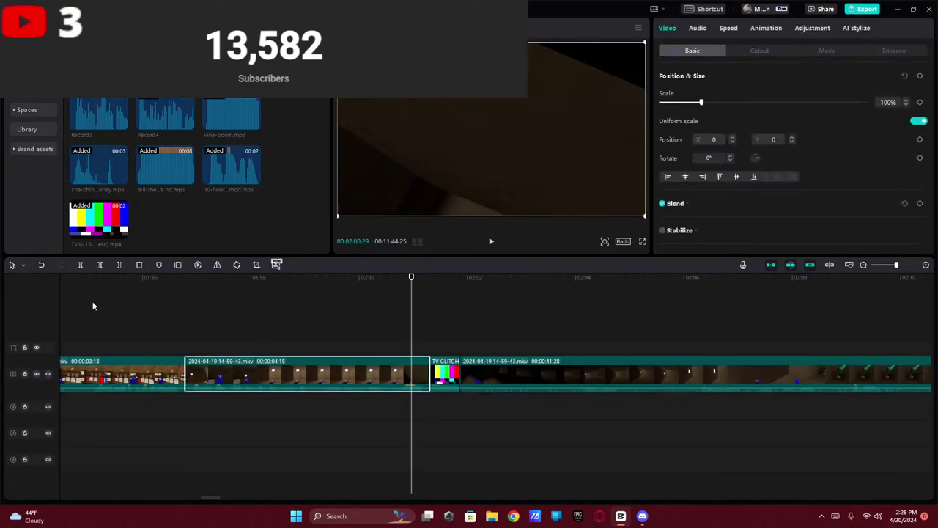
left_click(80, 264)
- Split the gameplay clip after the TV GLITCH clip at 00:02:07:13 and delete the section before the cut
left_click(379, 341)
key("space")
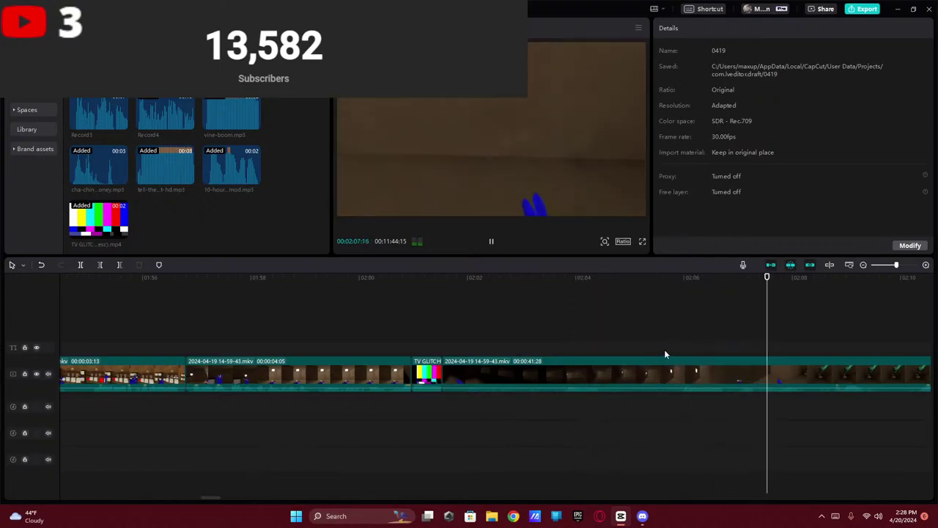
key("space")
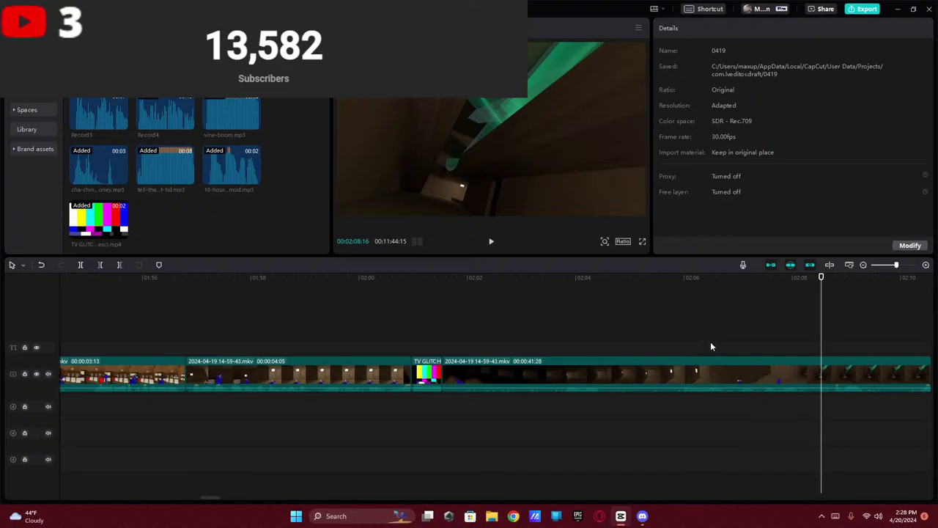
left_click(777, 359)
left_click(751, 355)
key("space")
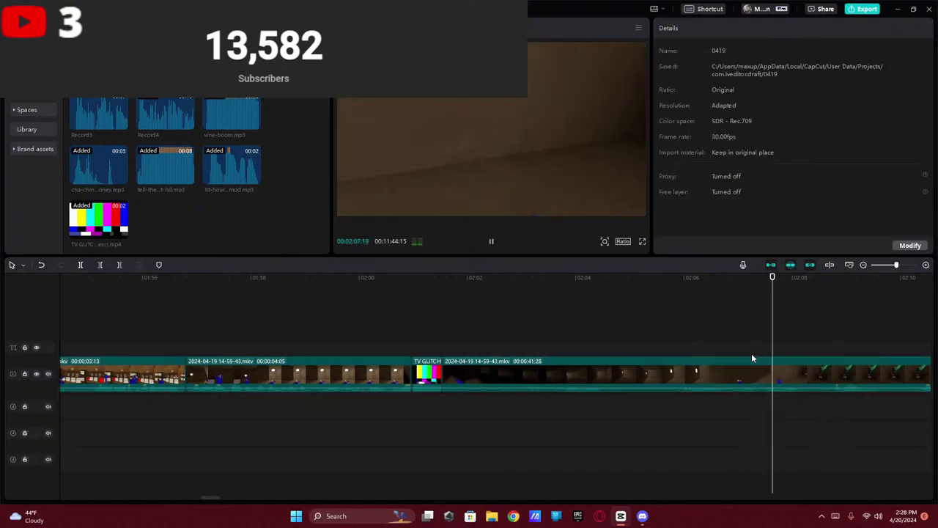
key("space")
left_click(751, 358)
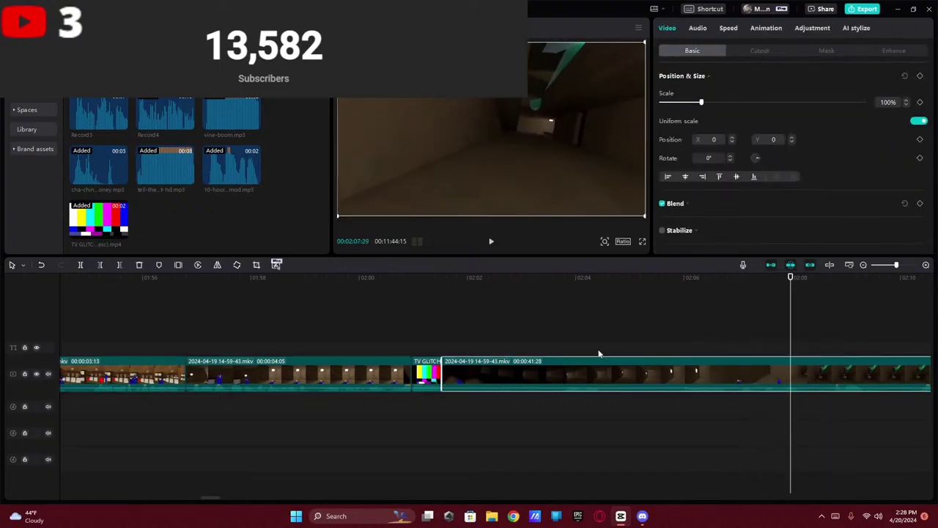
left_click(762, 361)
left_click(701, 379)
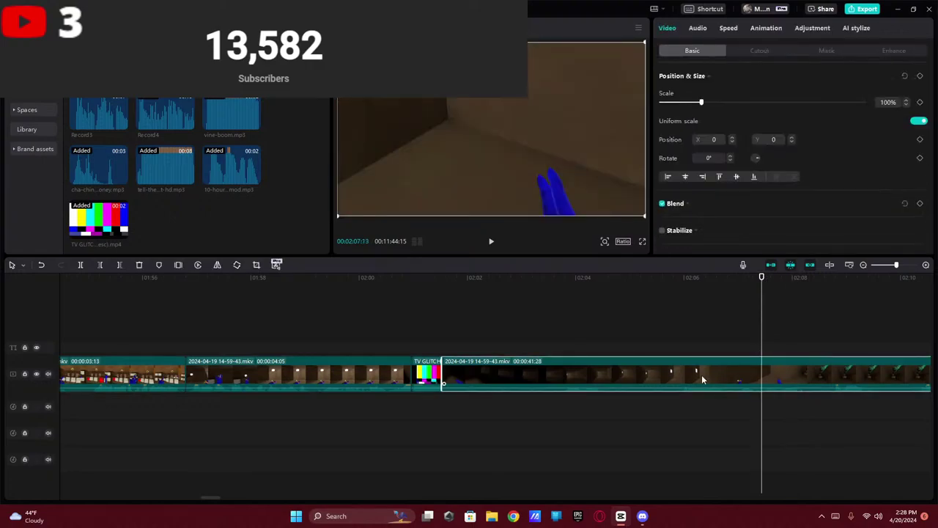
left_click(79, 266)
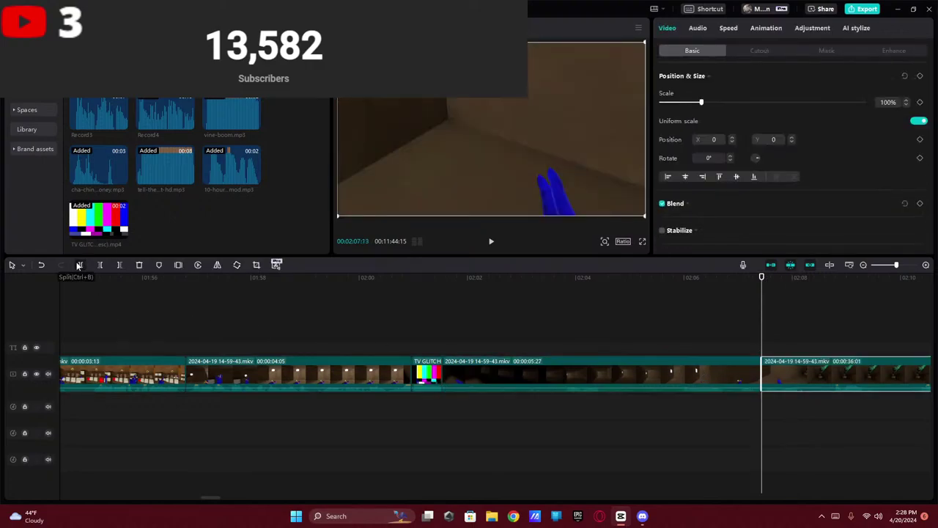
left_click(489, 363)
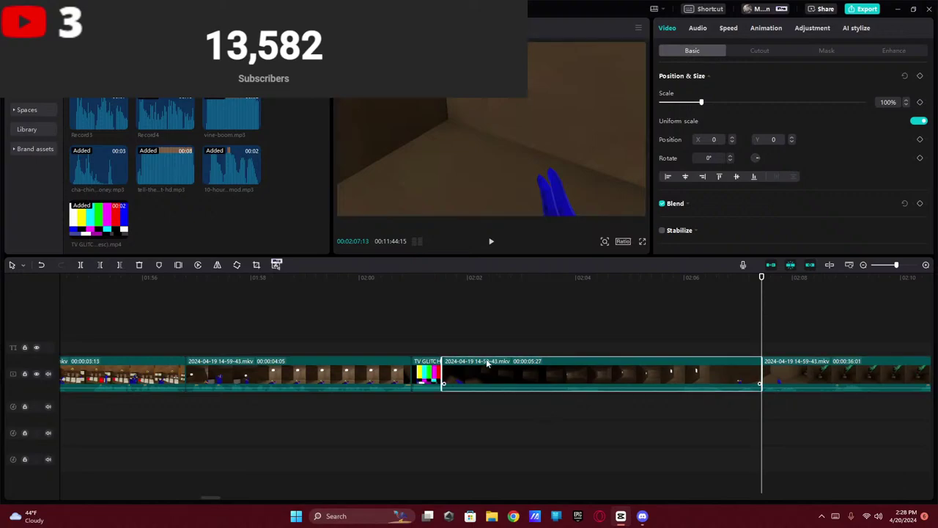
key("Delete")
- Split the gameplay clip at 00:02:02:12 and 00:02:02:26 and delete the section between the two cuts
left_click(408, 348)
key("space")
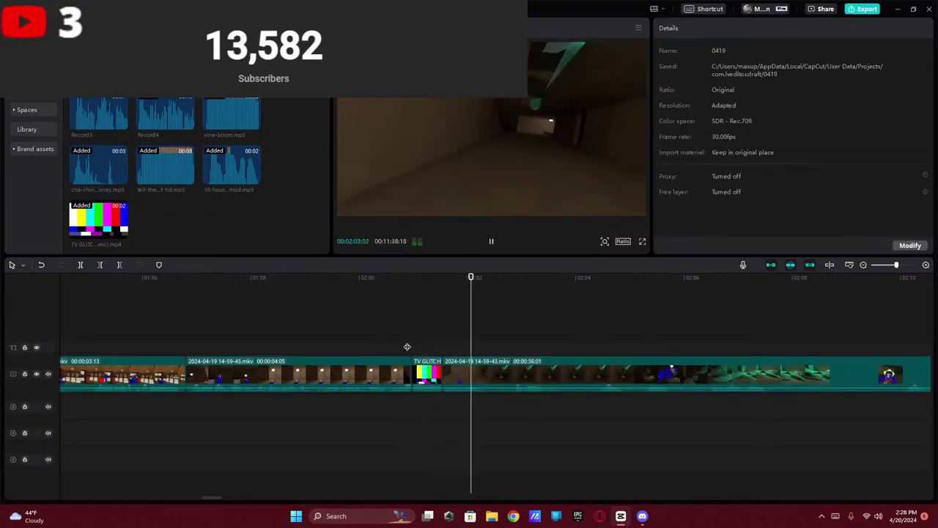
left_click(444, 346)
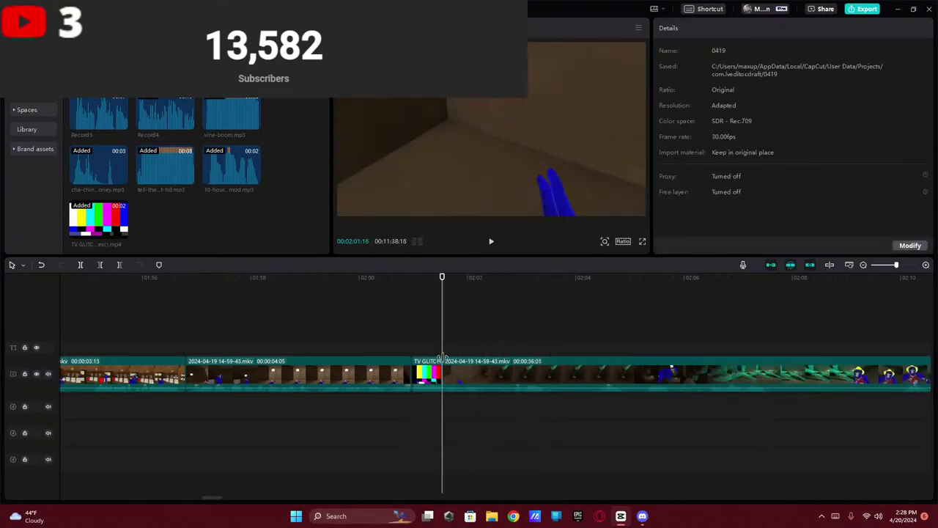
key("space")
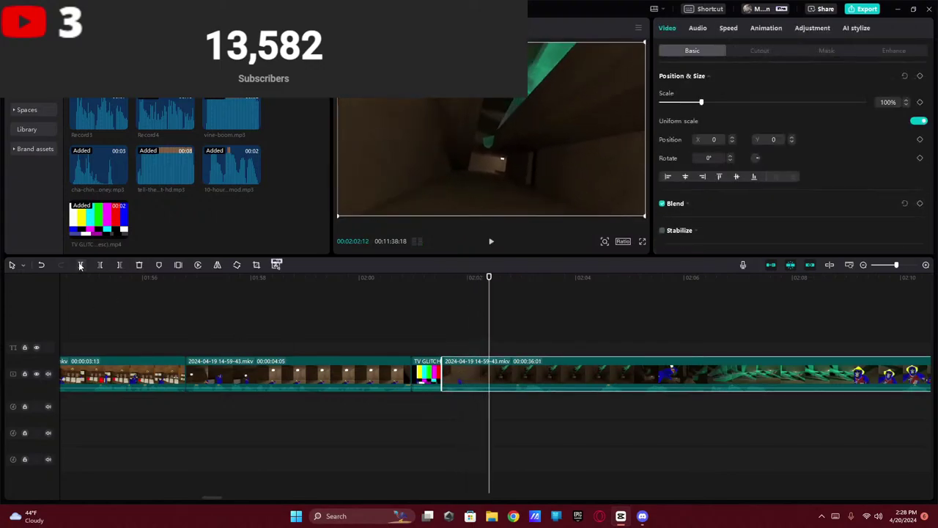
key("space")
left_click(387, 327)
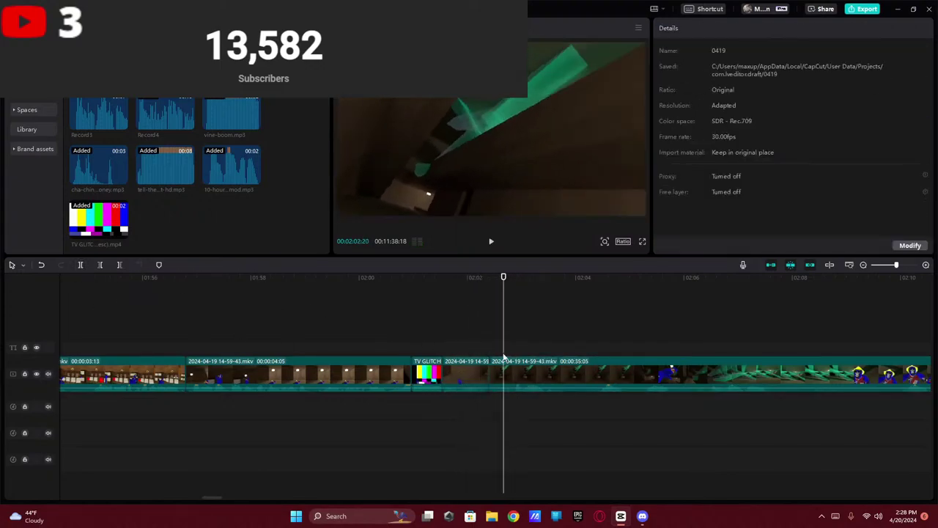
left_click(75, 262)
left_click(503, 374)
key("Delete")
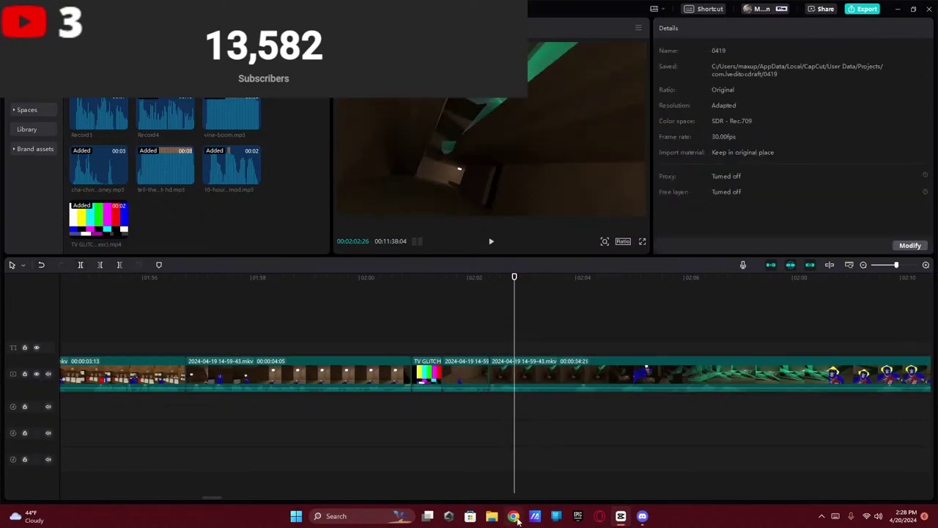
- Switch to Discord and examine the newest welcome image in the server's welcome-to-server channel
left_click(641, 519)
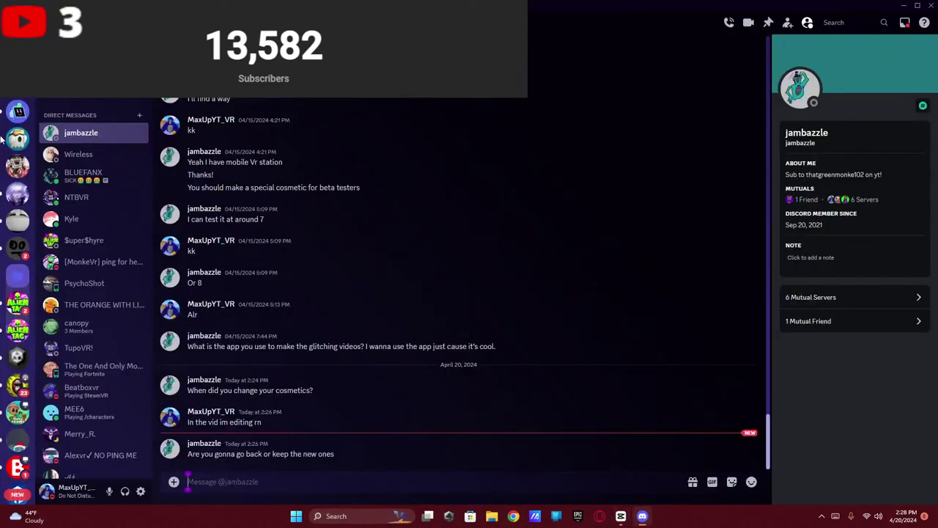
left_click(17, 274)
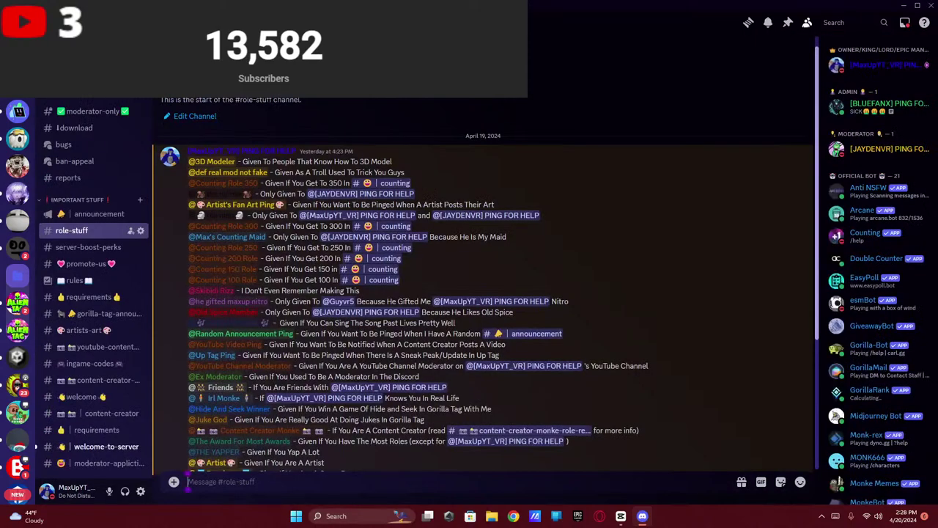
left_click(98, 446)
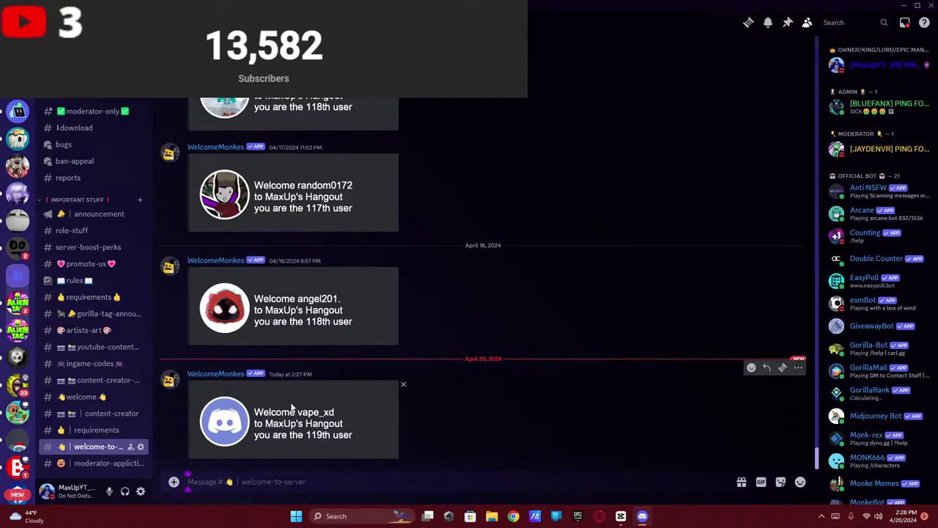
left_click(291, 405)
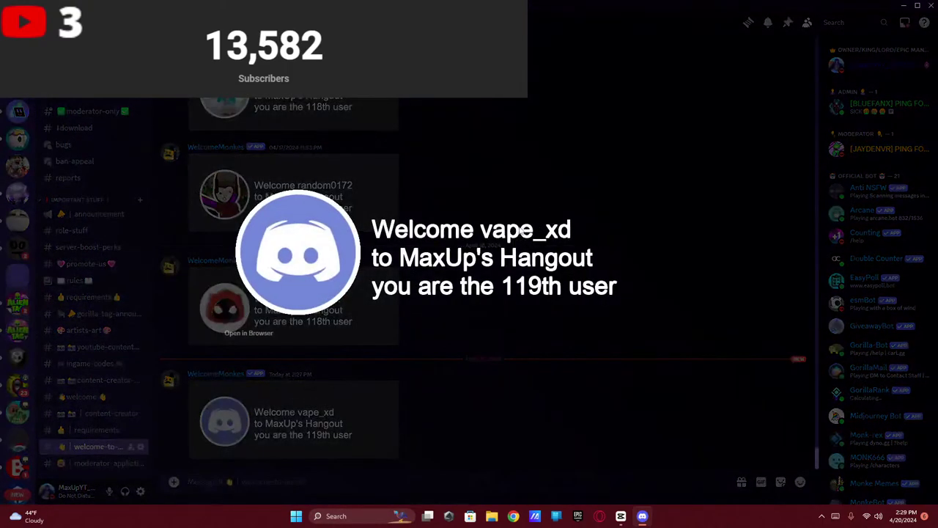
left_click(662, 367)
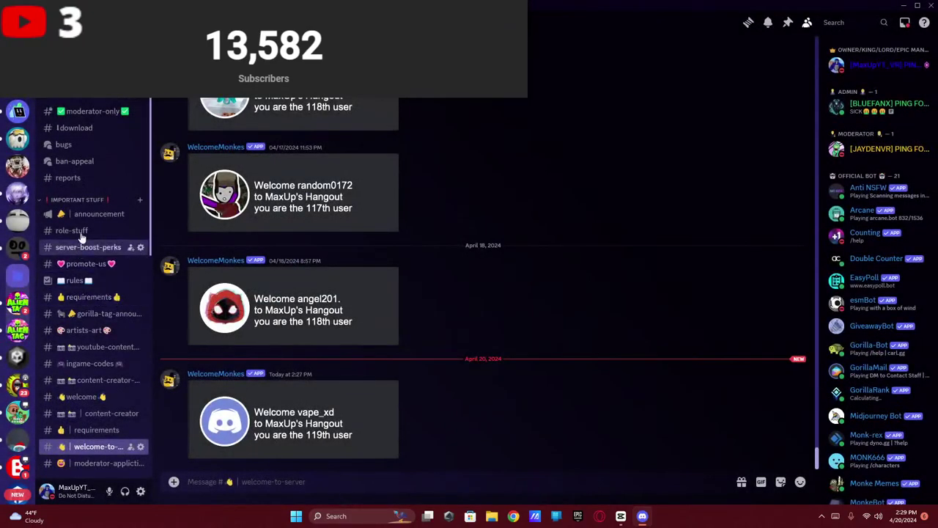
left_click(85, 113)
type("@")
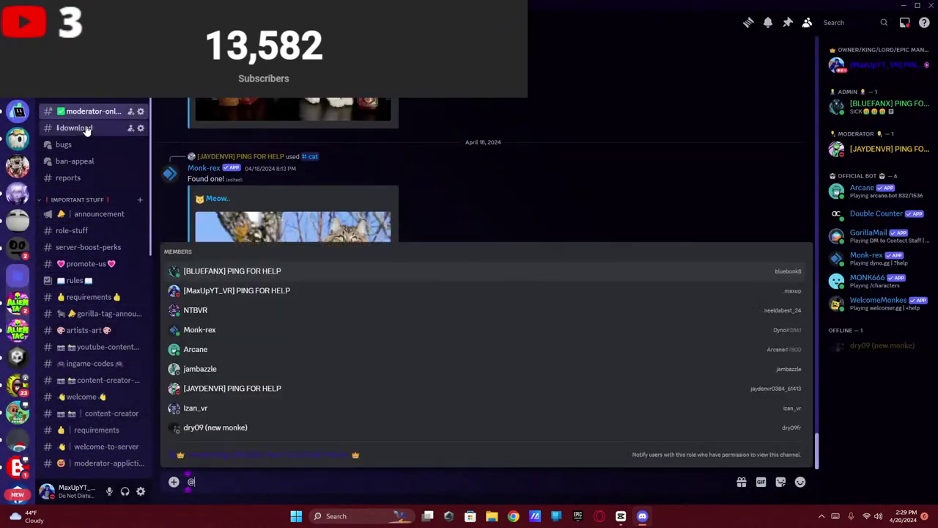
type("vape")
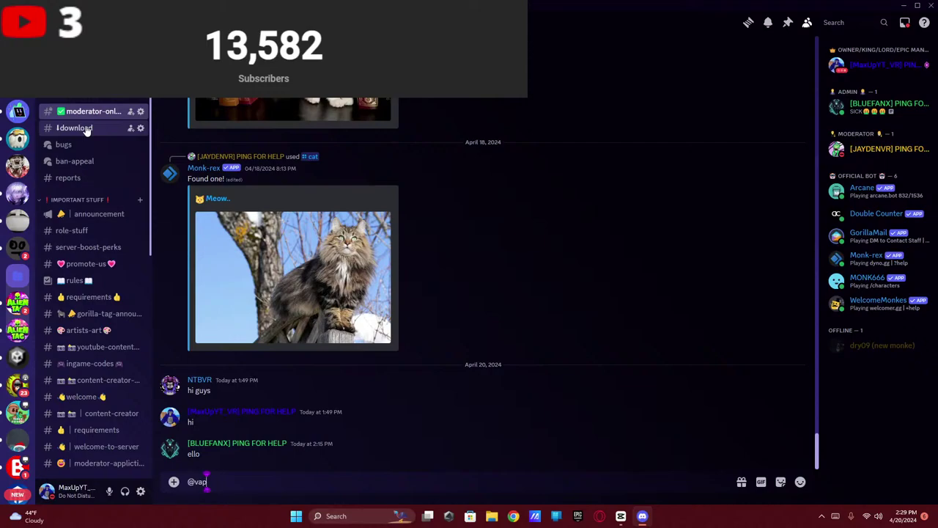
key("BackSpace")
key("BackSpace")
key("BackSpace")
key("BackSpace")
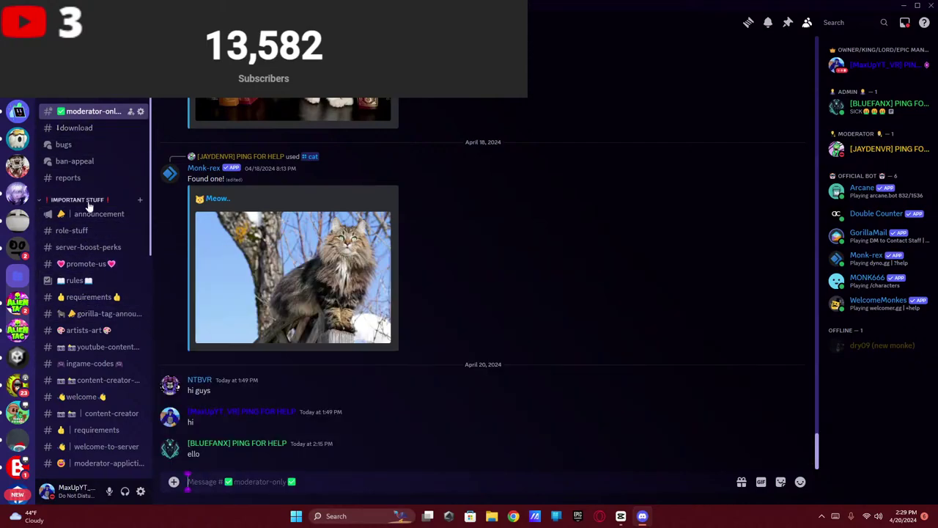
left_click(92, 200)
left_click(92, 201)
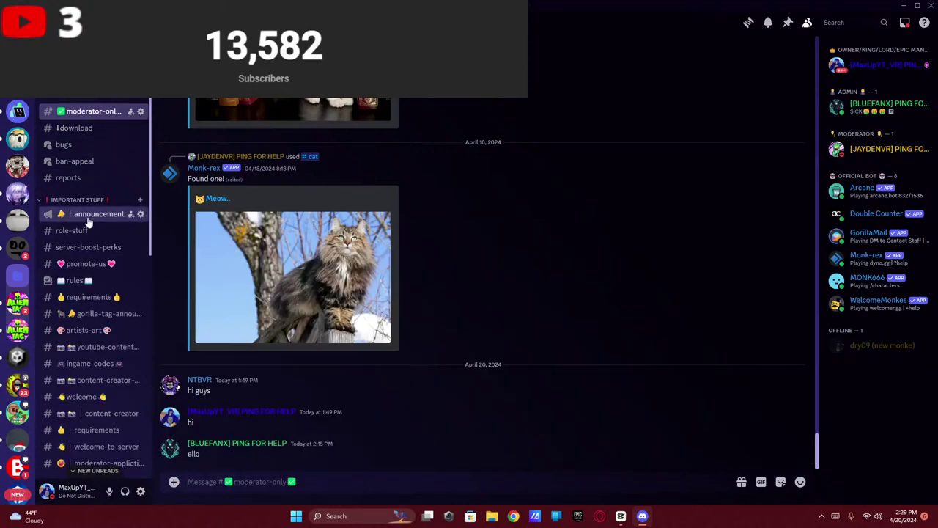
- Send a wave sticker to the newly arrived member in the general-chat channel
left_click(92, 213)
scroll(102, 364, "down", 3)
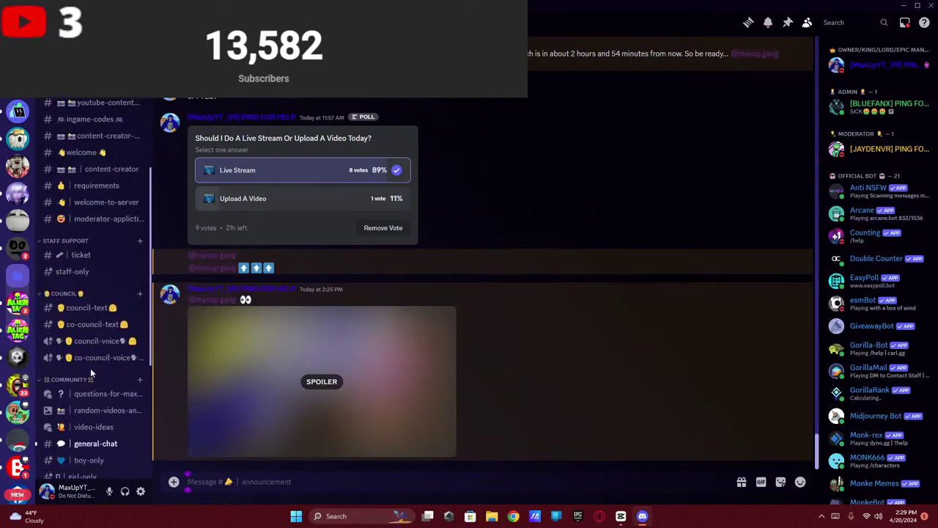
left_click(92, 444)
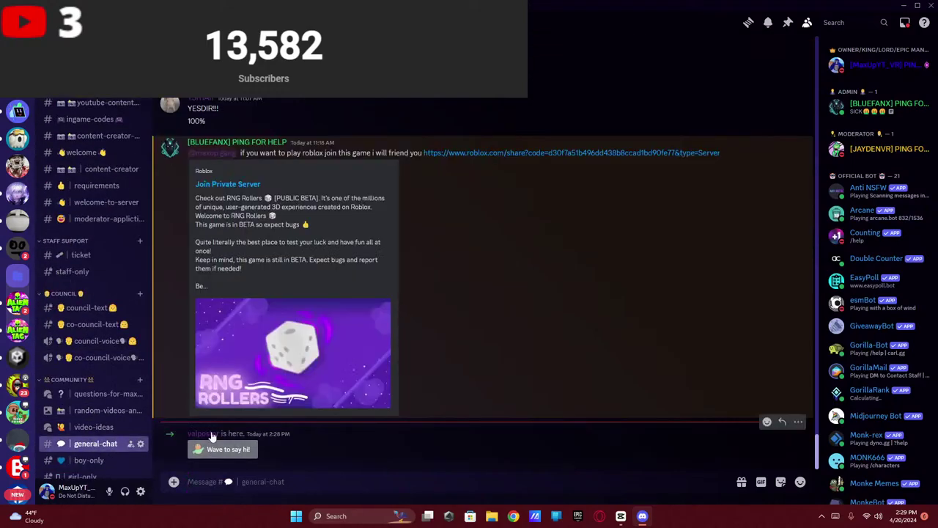
left_click(220, 449)
left_click(203, 321)
left_click(109, 320)
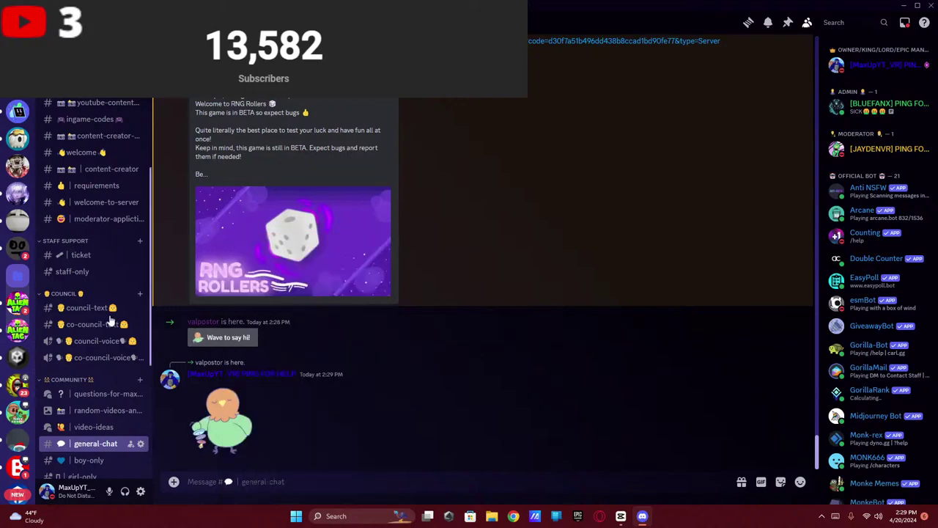
- Look through the announcement, role-stuff, server-boost-perks, promote-us, requirements, rules and moderator-only channels
scroll(88, 293, "up", 8)
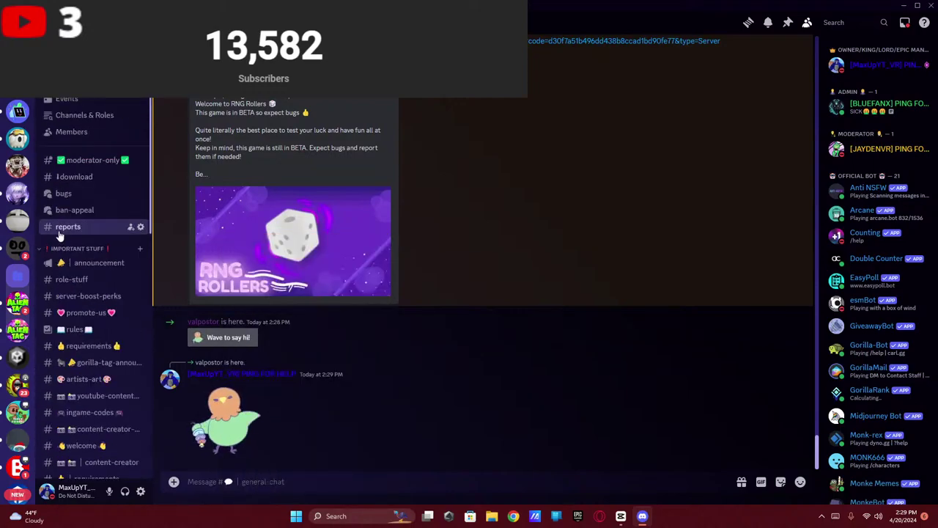
left_click(99, 263)
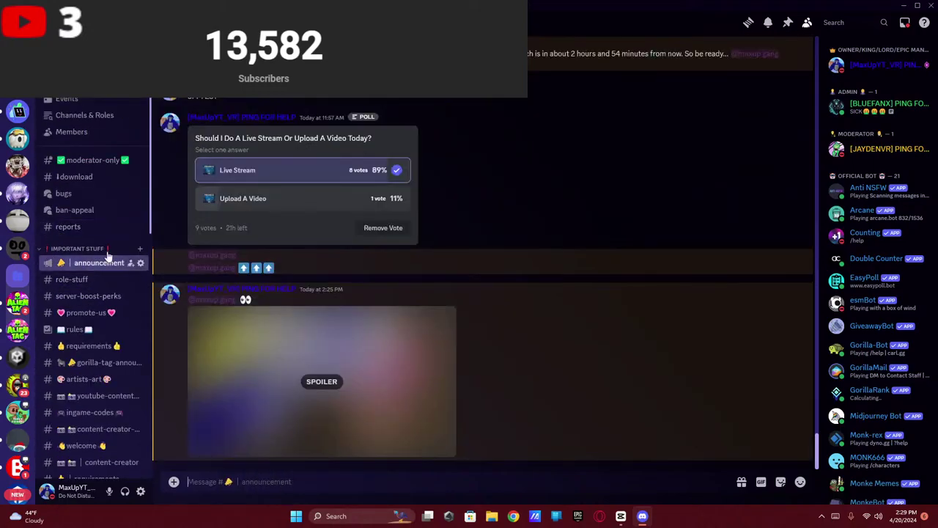
left_click(79, 281)
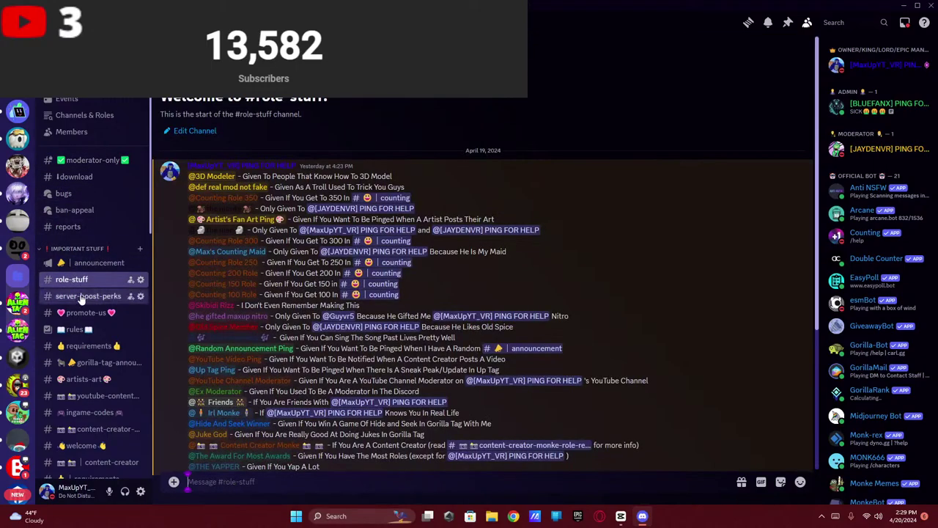
left_click(77, 296)
left_click(73, 313)
left_click(77, 346)
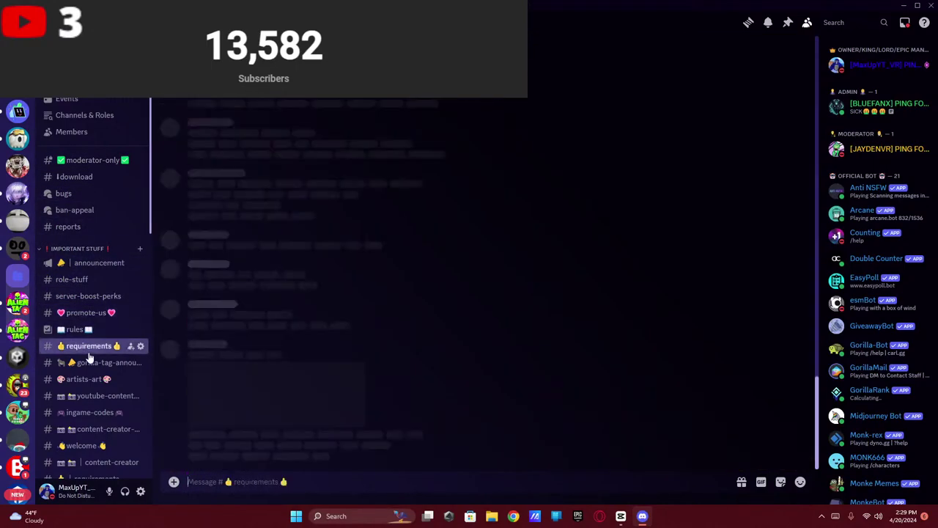
left_click(87, 329)
left_click(86, 266)
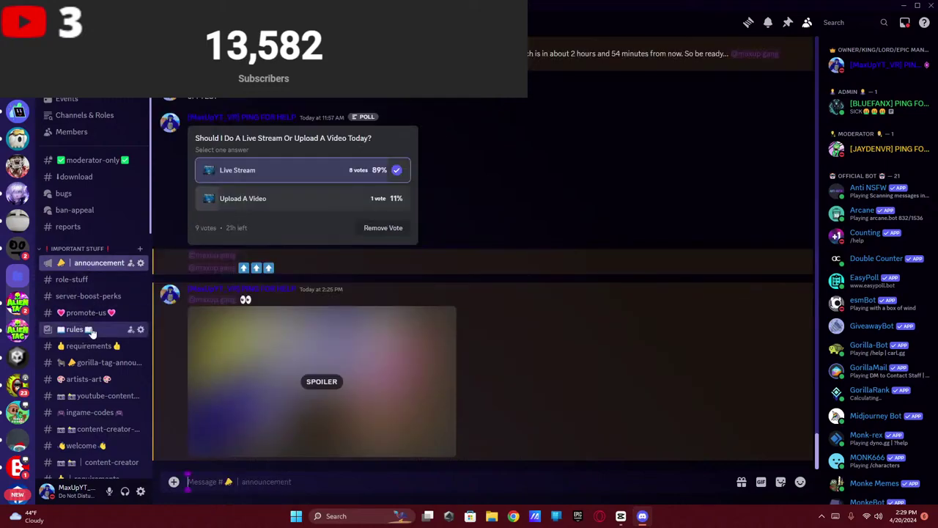
left_click(99, 161)
- Copy the newest welcome image from the welcome-to-server channel
scroll(99, 366, "down", 3)
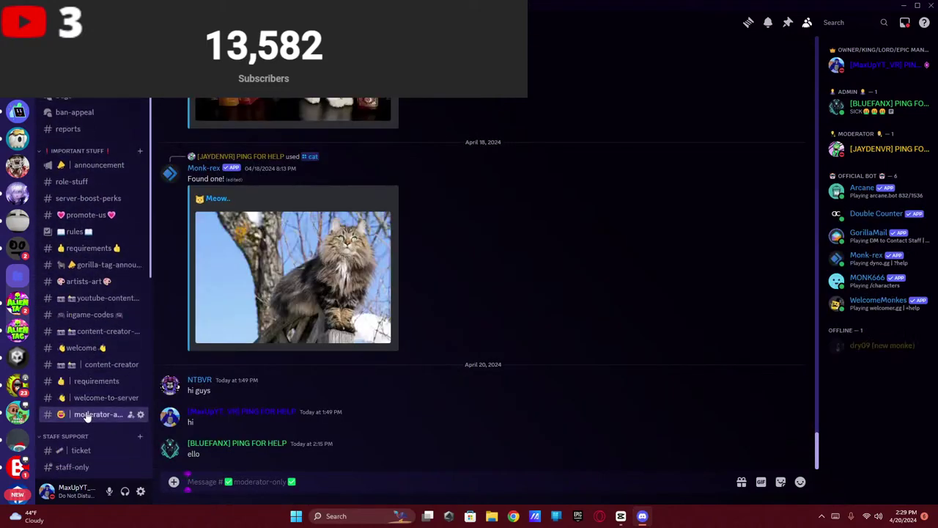
left_click(95, 414)
left_click(96, 397)
right_click(247, 415)
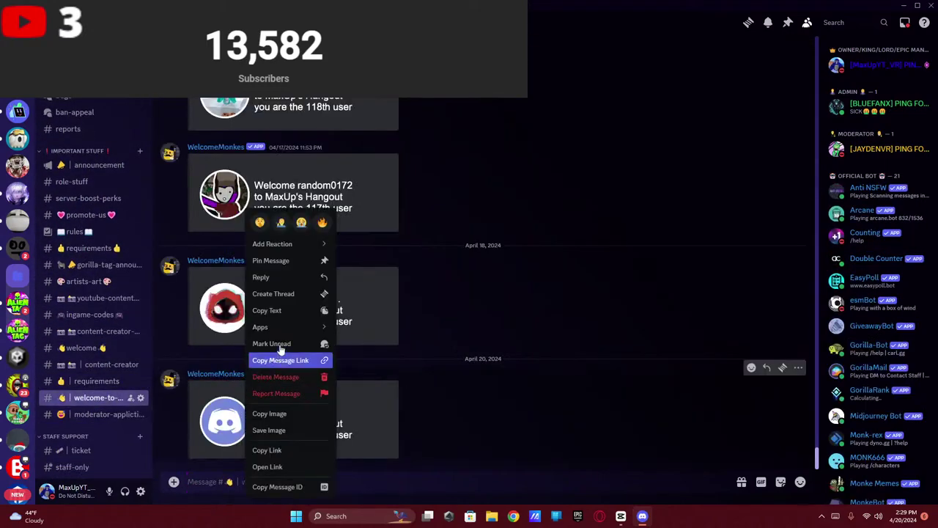
left_click(295, 412)
scroll(102, 237, "down", 2)
scroll(101, 237, "up", 2)
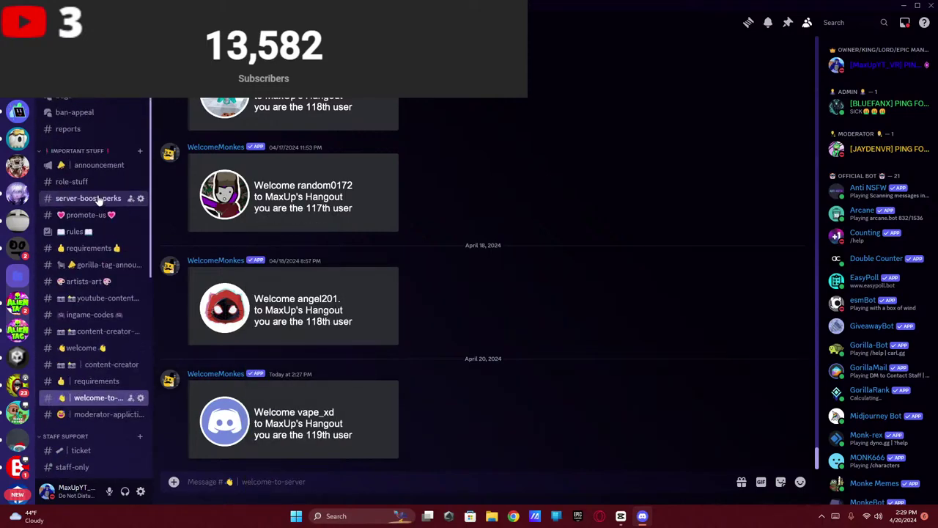
- Go by way of the announcement channel to the moderator-only channel and begin a message mentioning the Moderator role
left_click(84, 166)
type("@k")
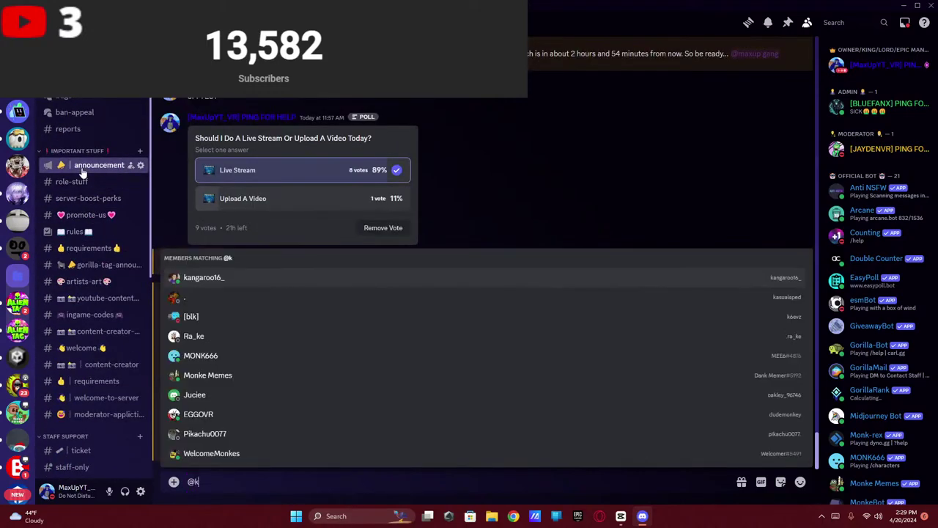
key("alt+Up")
type("@mod")
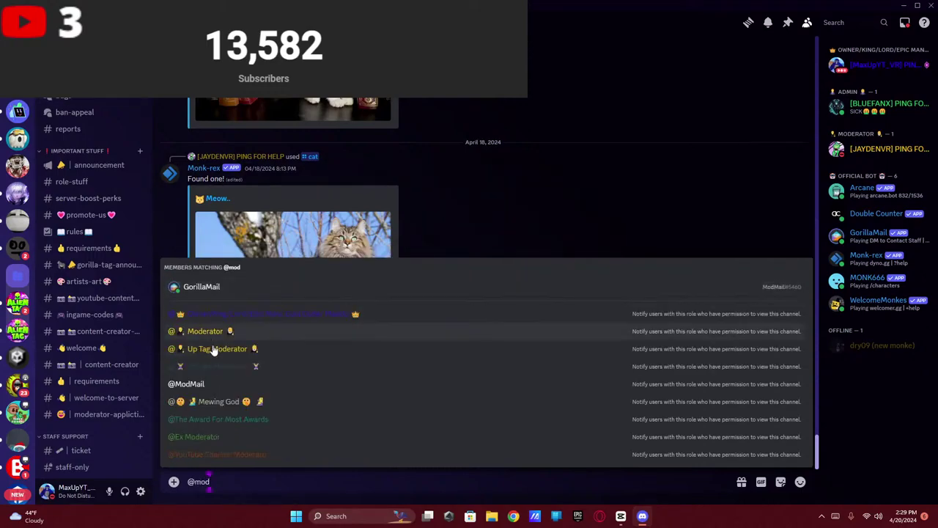
key("Up")
key("Return")
key("BackSpace")
type("@")
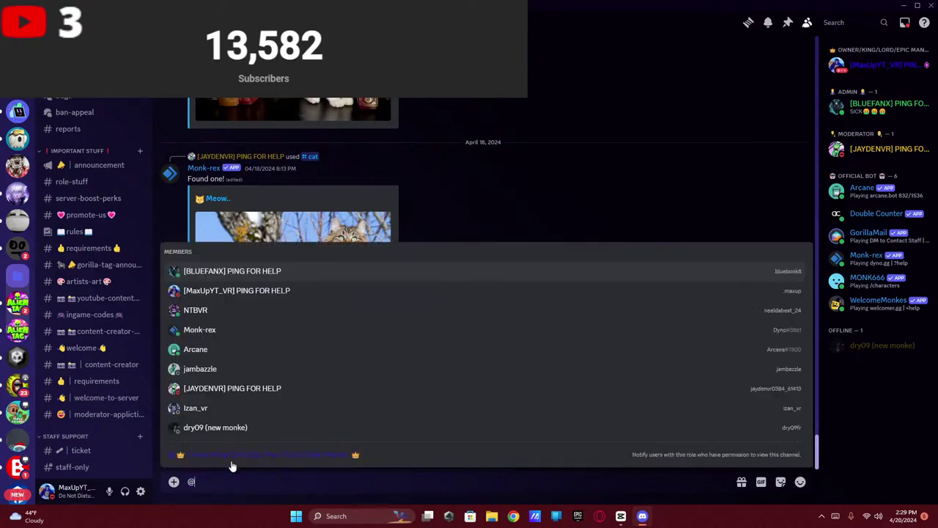
type("mod")
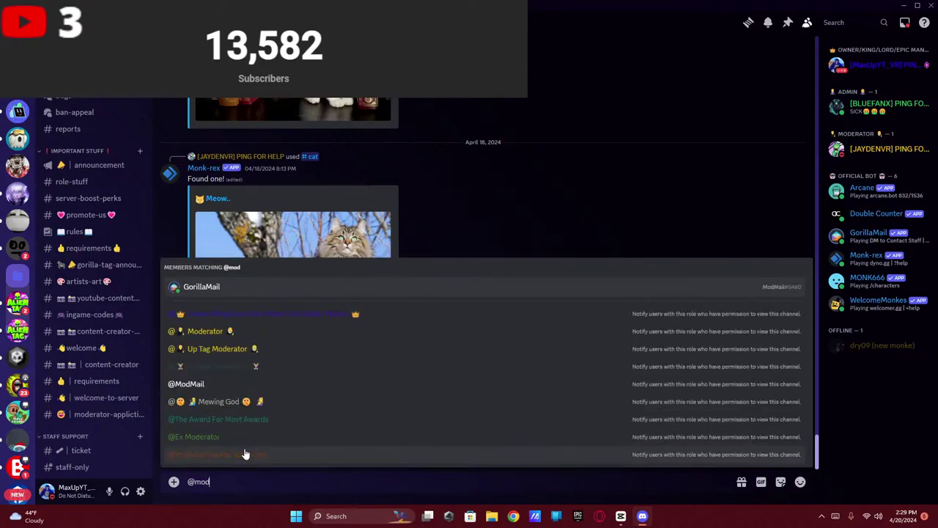
key("Down")
key("Return")
- Add an Admin role mention and the text "ban?", and send the message with the copied welcome image
type("@")
type("ad")
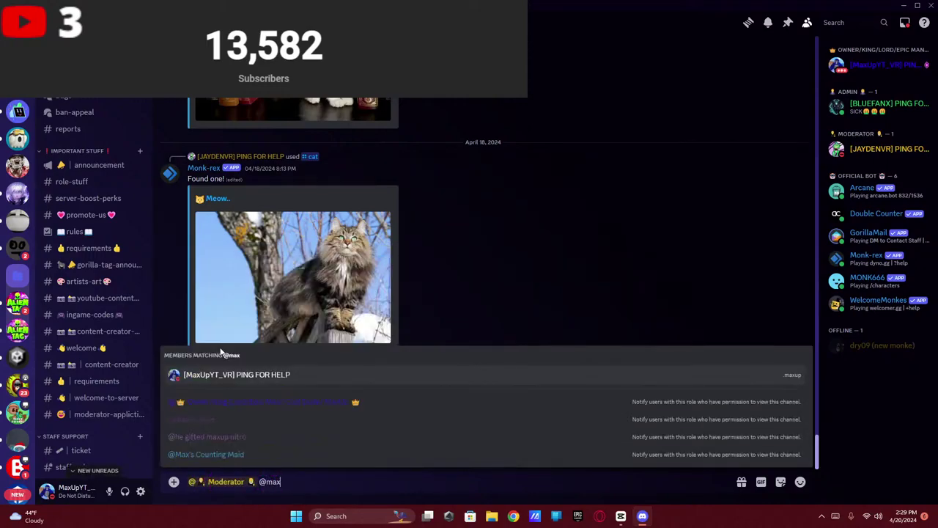
type("min")
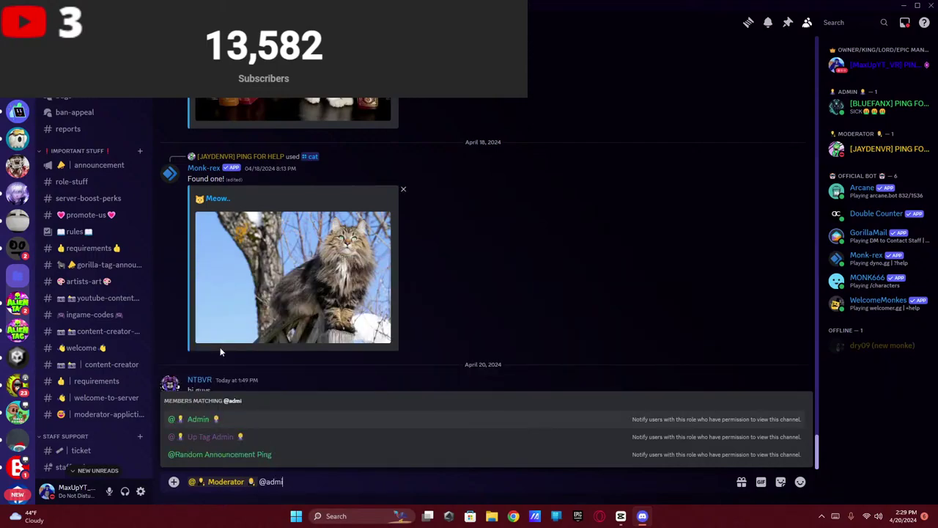
left_click(205, 419)
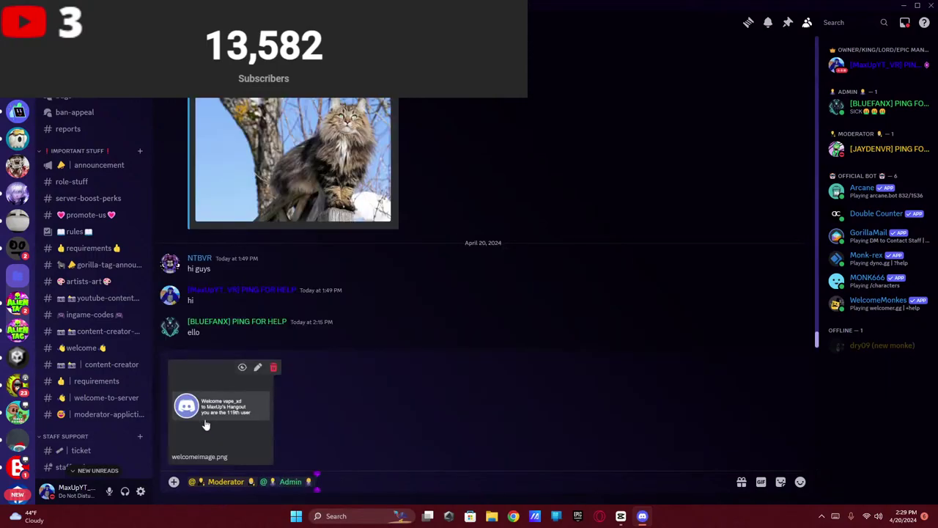
type("ban?")
key("Return")
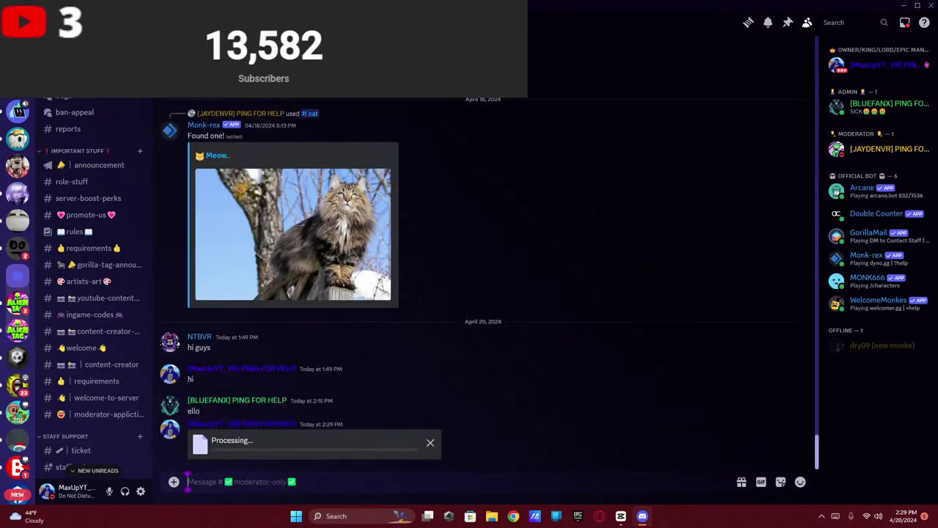
- Check the newest messages in the general-chat channel, and switch back to CapCut
scroll(132, 383, "down", 4)
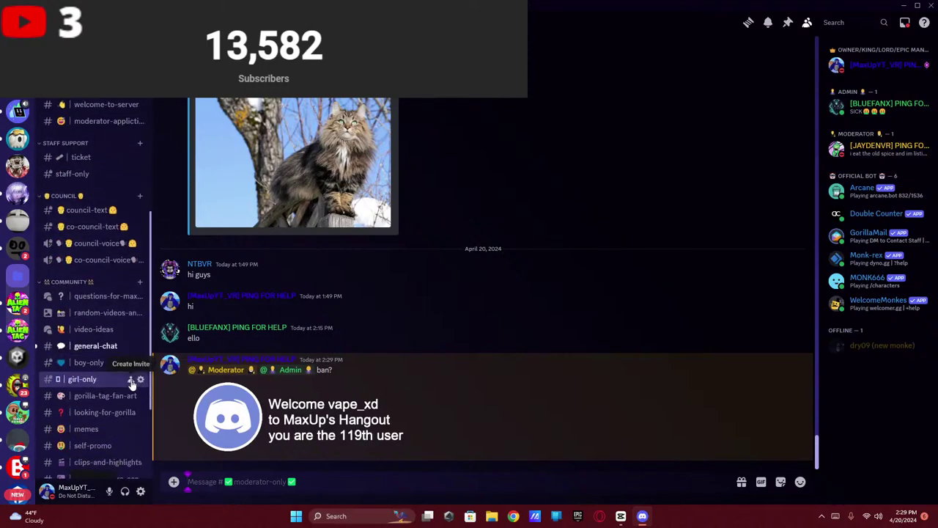
left_click(99, 346)
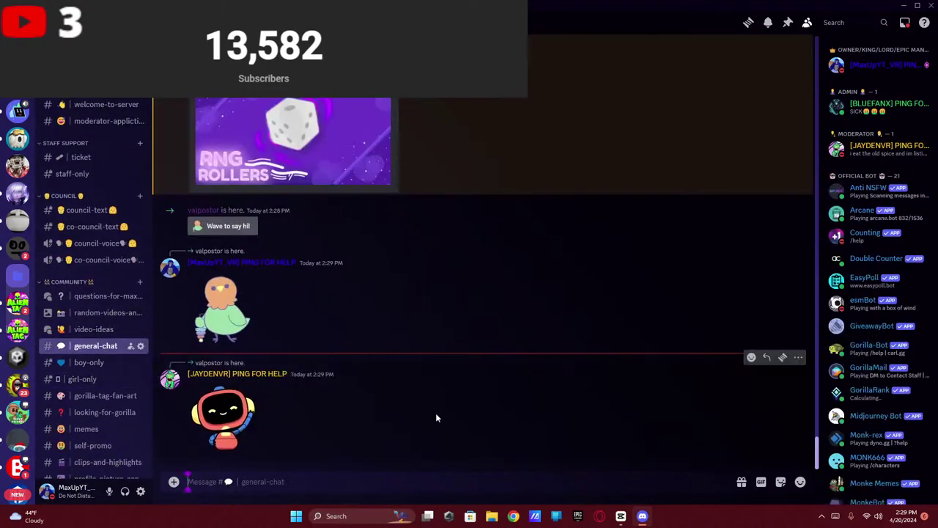
left_click(620, 516)
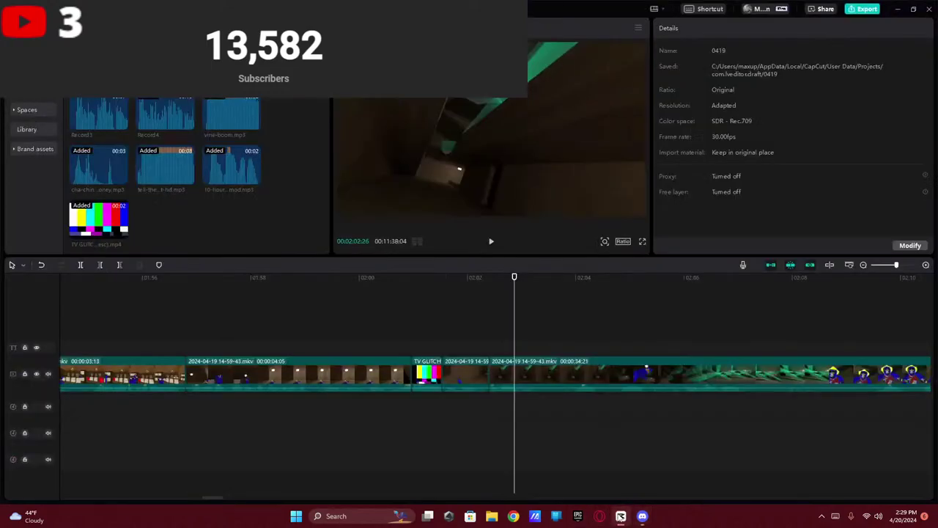
- Replay the footage after the TV glitch clip and split the long gameplay clip at 00:02:03:01
left_click_drag(440, 345, 422, 336)
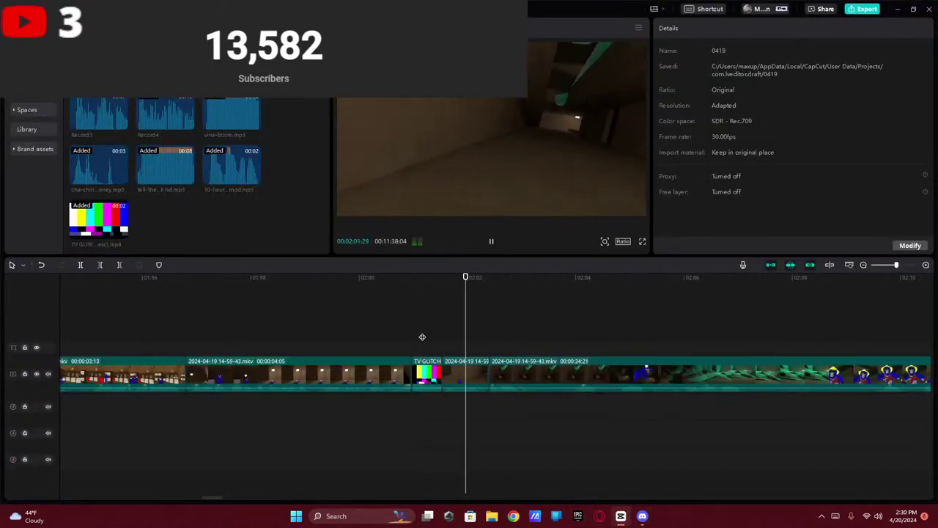
key("space")
left_click(537, 372)
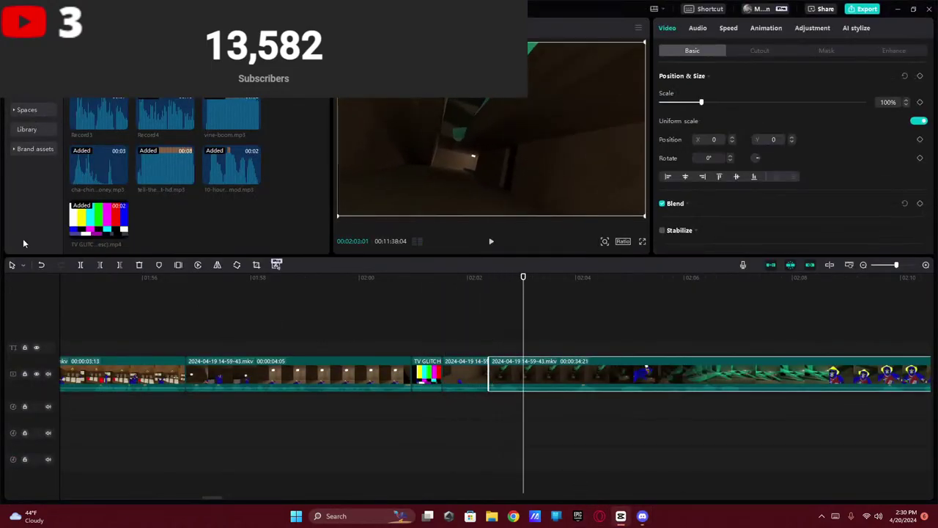
left_click(82, 265)
- Split the gameplay clip again at 00:02:03:29 and delete the short piece before that cut
key("space")
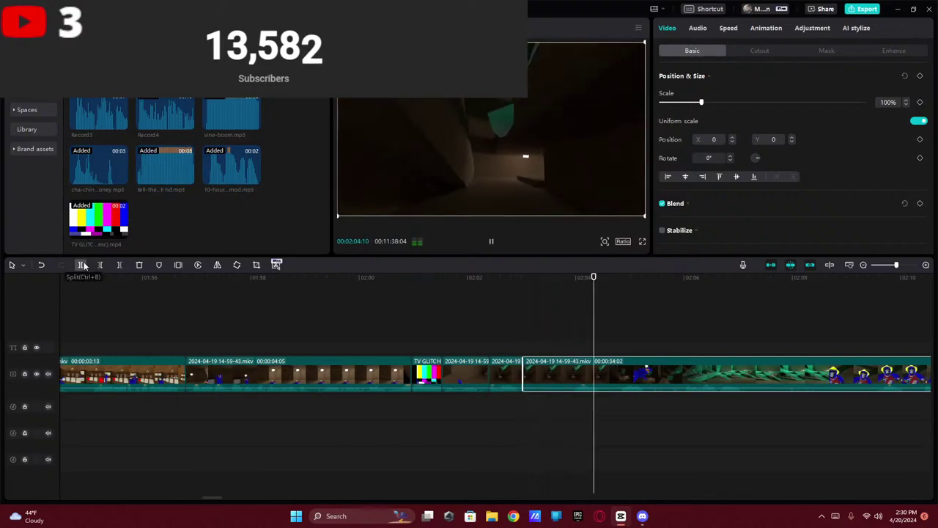
left_click(573, 338)
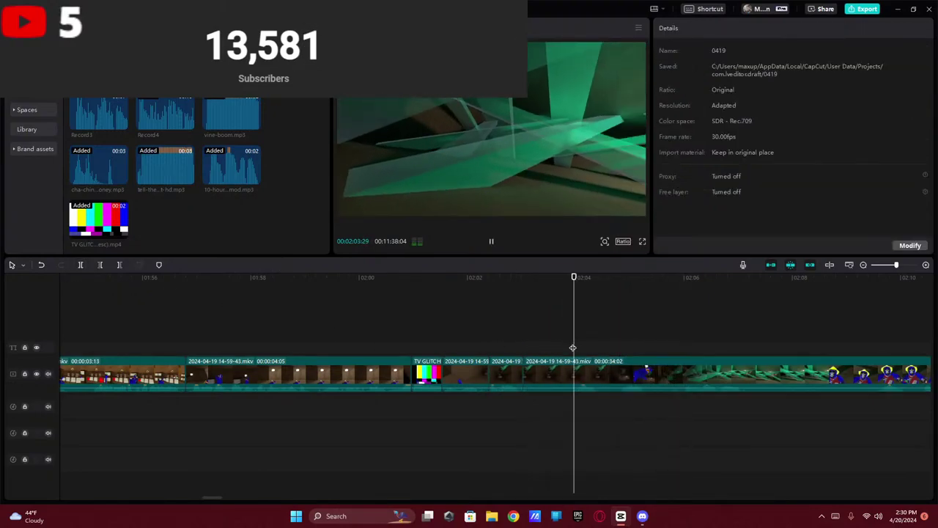
left_click(559, 376)
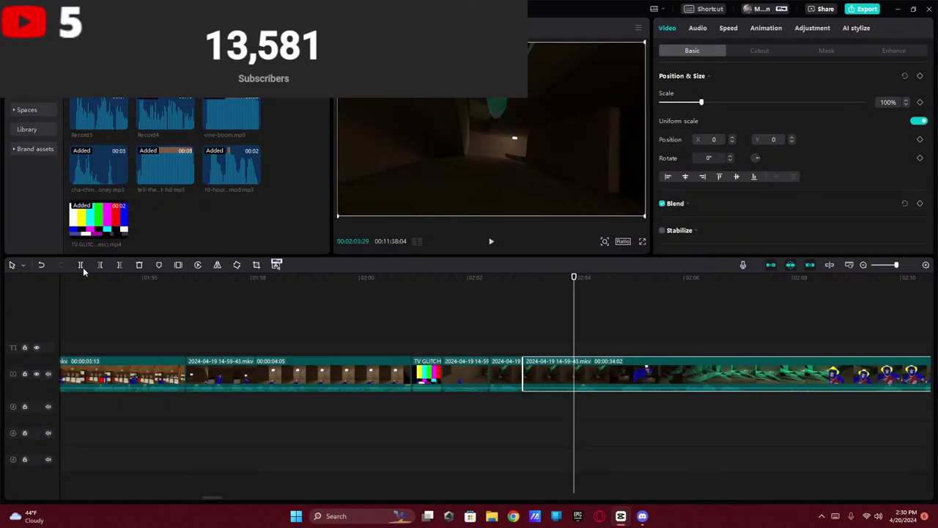
left_click(545, 376)
key("Delete")
- Cut a fraction of a second from the gameplay after about 00:02:03:15, and split the remaining clip at 00:02:04:02
key("space")
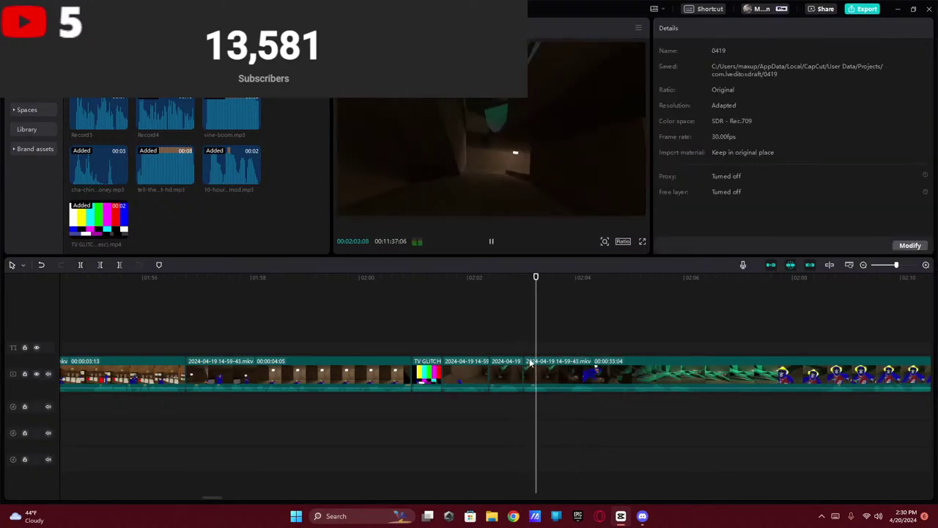
left_click(542, 376)
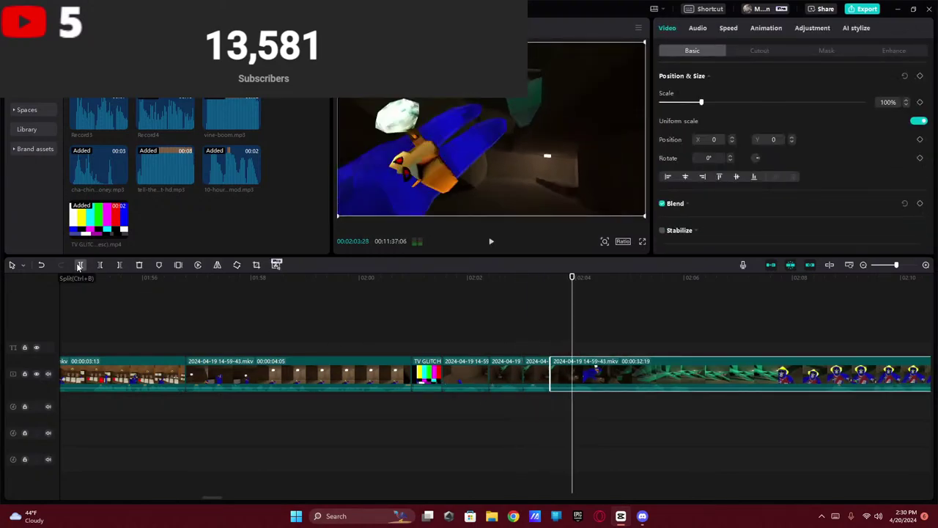
left_click(538, 366)
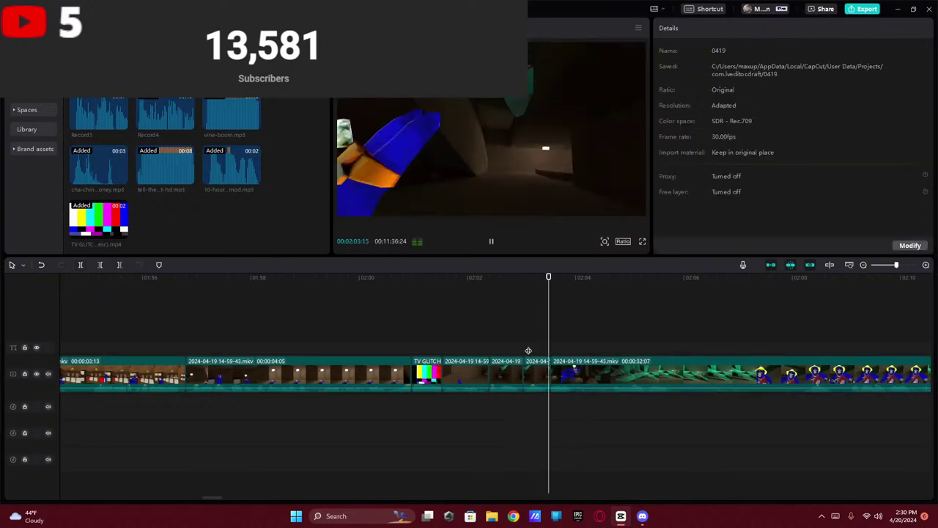
left_click(553, 376)
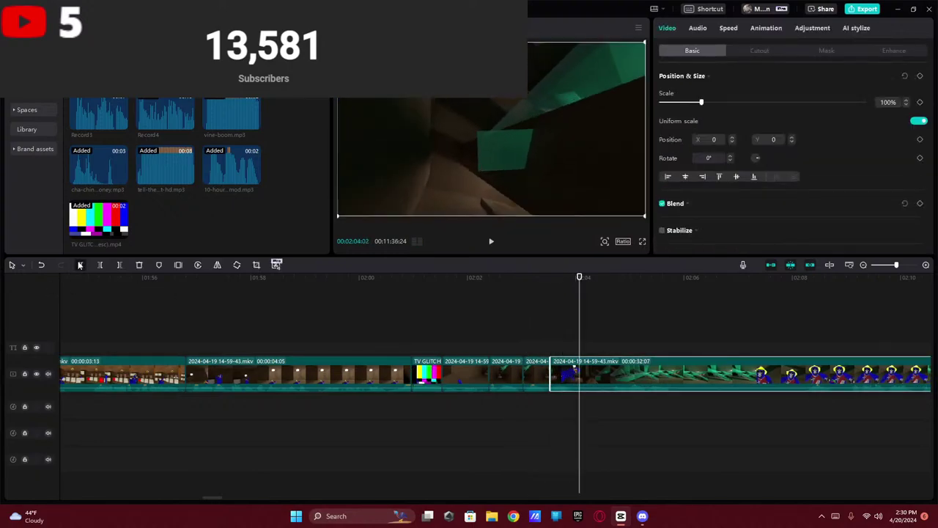
left_click(80, 265)
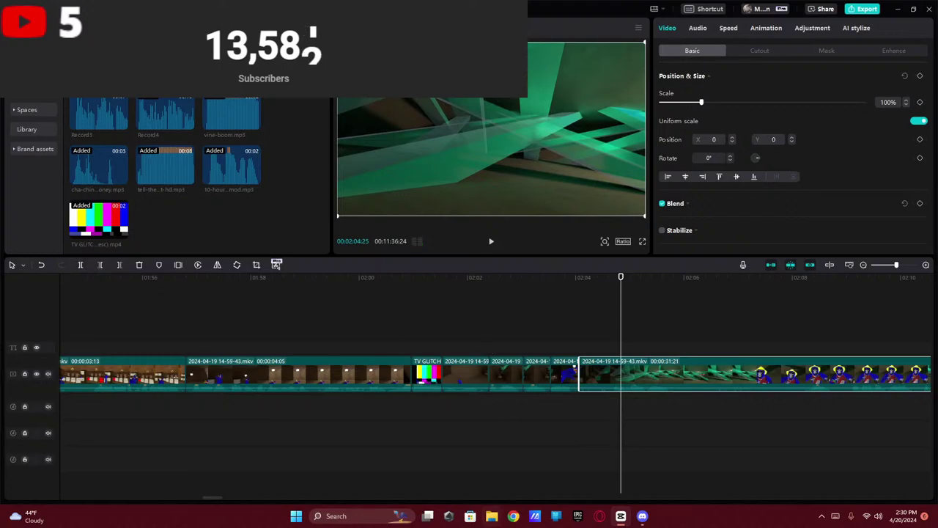
- Switch to Discord and read the replies to the ban question in the moderator-only channel
left_click(642, 516)
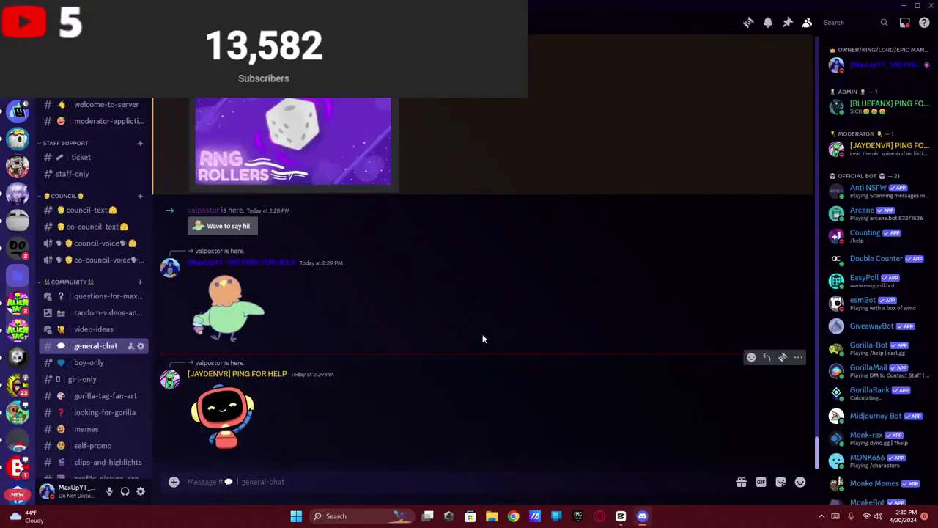
scroll(63, 152, "down", 3)
scroll(63, 152, "up", 5)
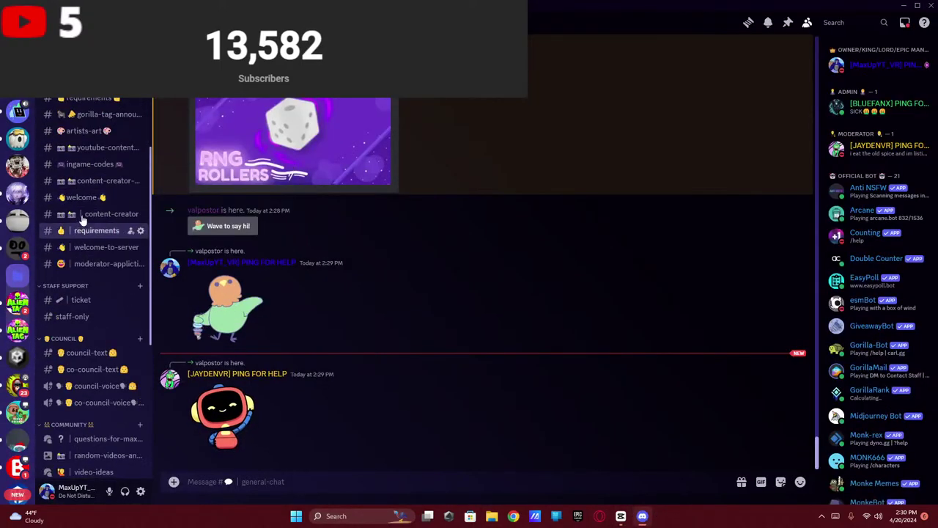
left_click(89, 156)
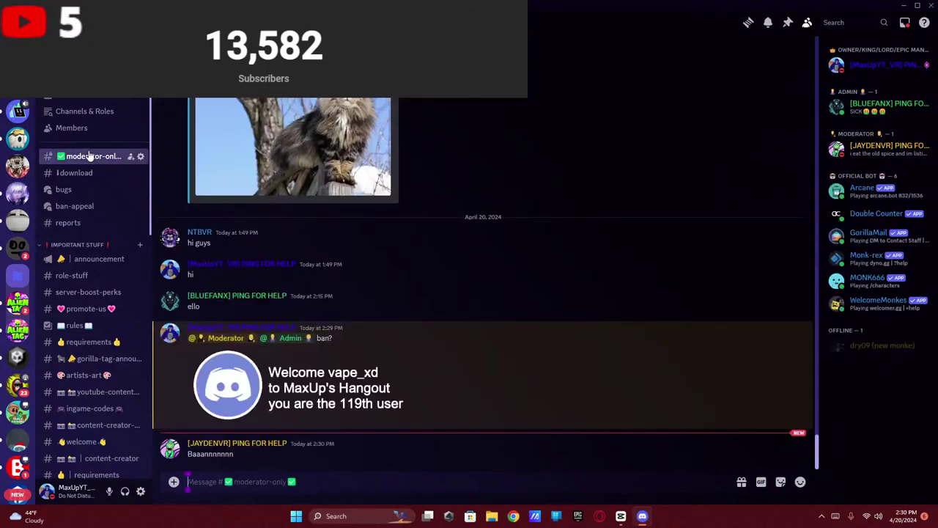
- Clear the unfinished "@k" draft from the message field of the announcement channel
left_click(94, 262)
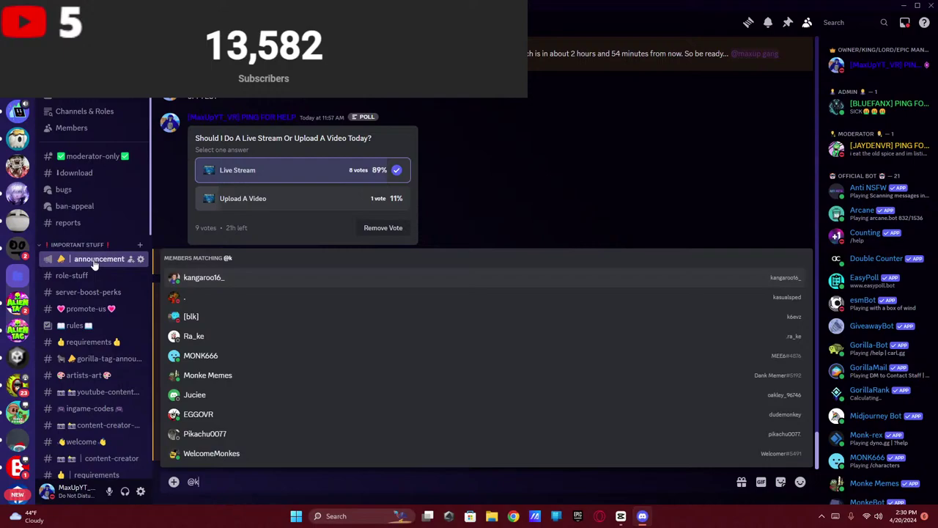
key("BackSpace")
key("BackSpace")
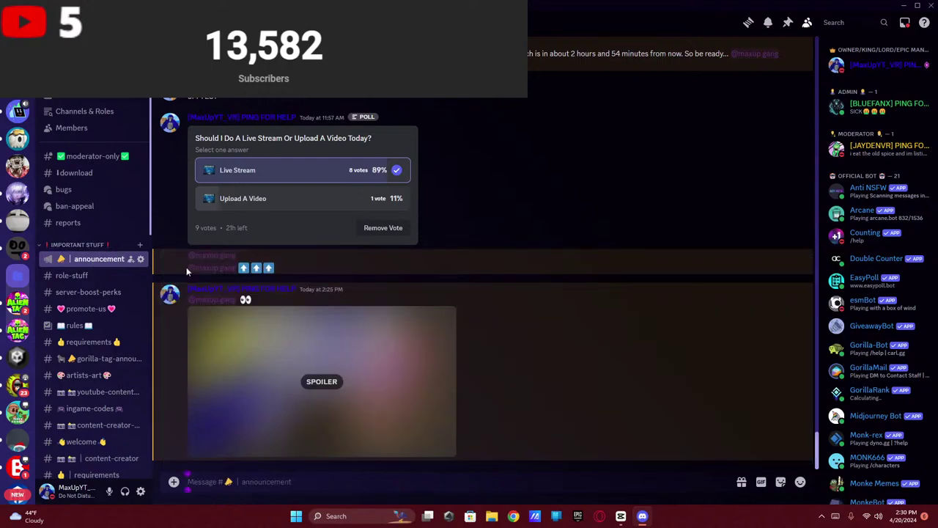
- Open the YouTube clip linked in yesterday's announcements, watch it, reload the page and pause it
scroll(186, 267, "up", 10)
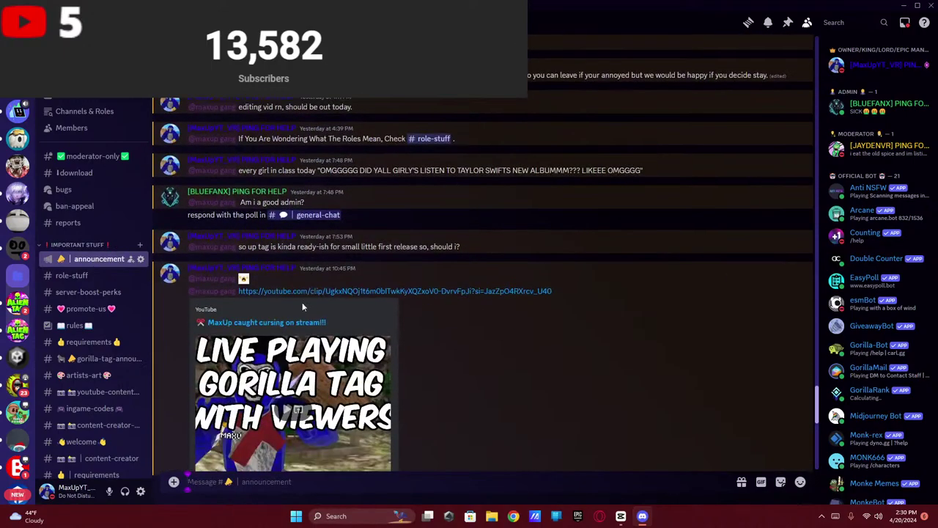
left_click(288, 290)
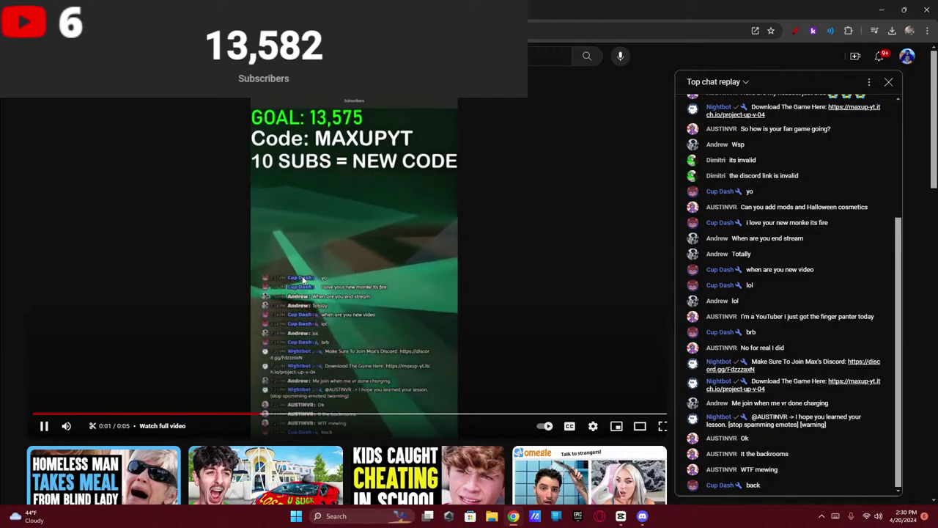
left_click(300, 280)
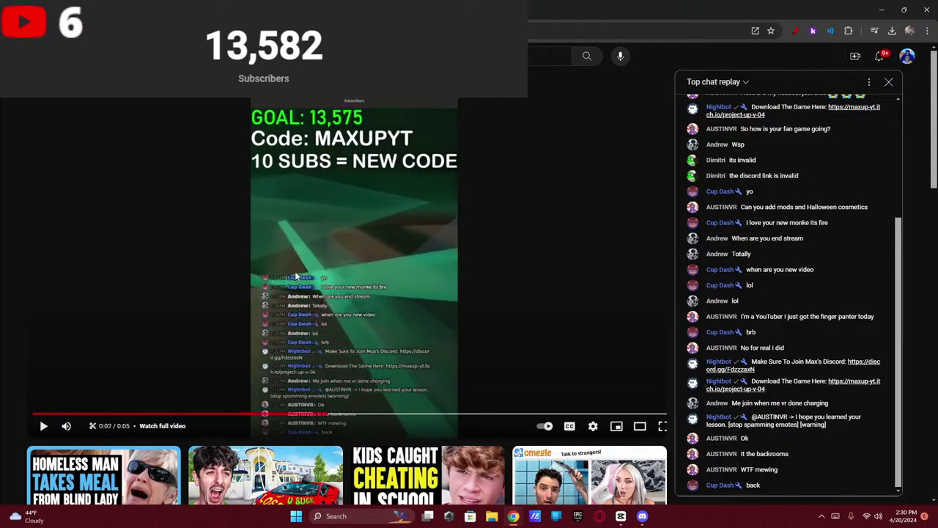
left_click(295, 273)
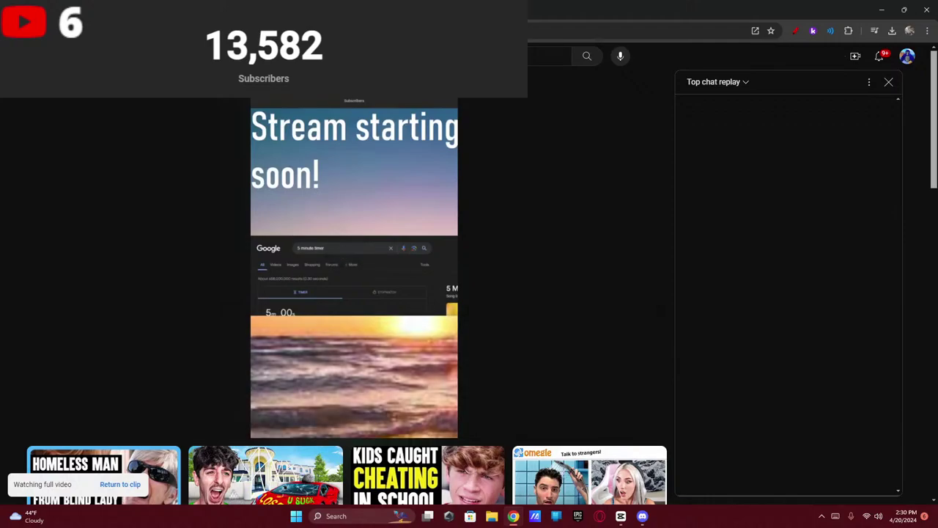
key("F5")
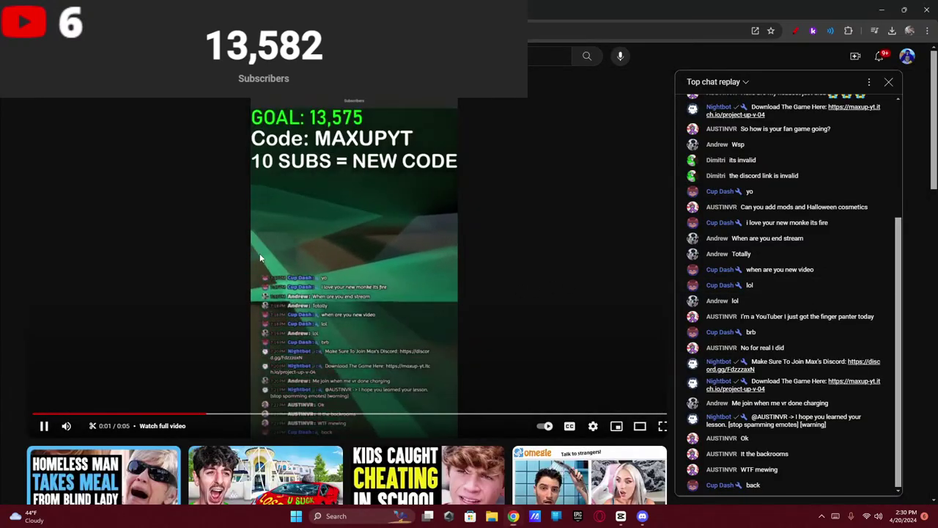
left_click(261, 258)
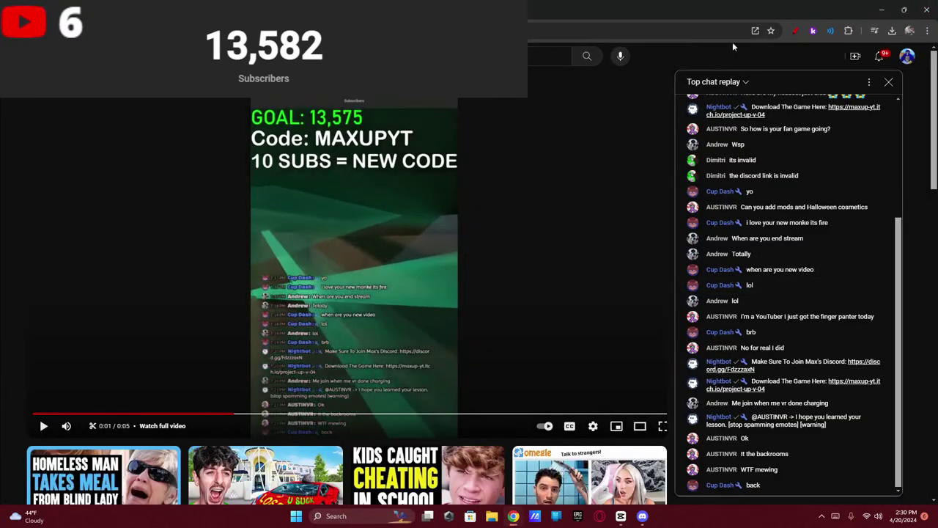
- Return to Discord, look through the announcements down to the newest post, and switch back to CapCut
key("alt+Tab")
scroll(331, 400, "up", 1)
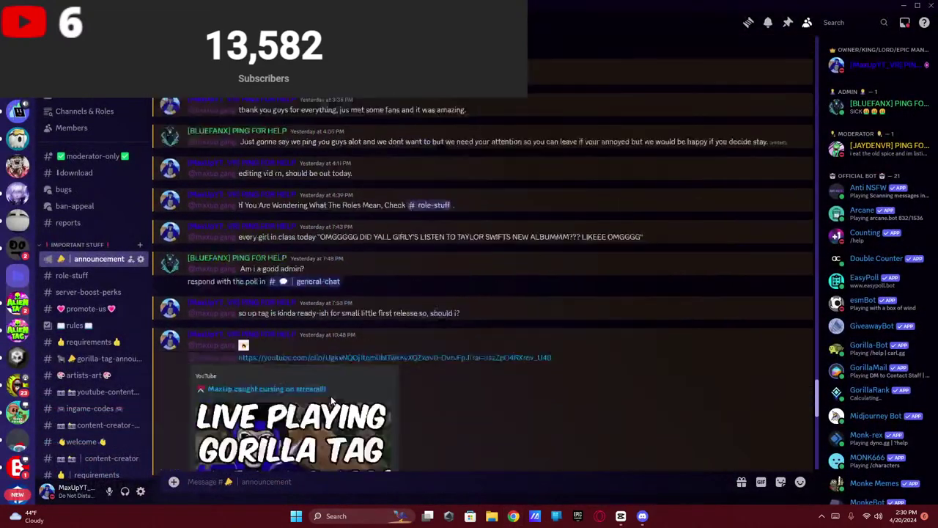
scroll(332, 401, "down", 9)
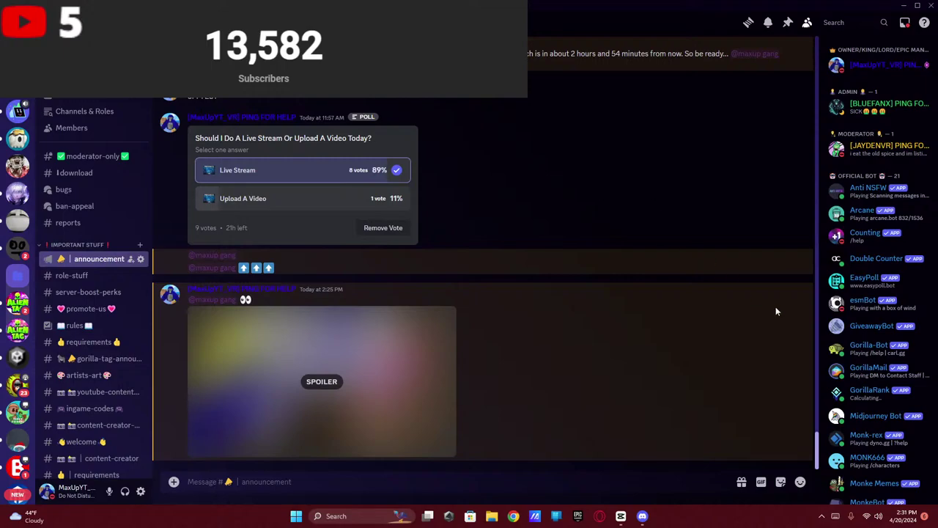
left_click(621, 516)
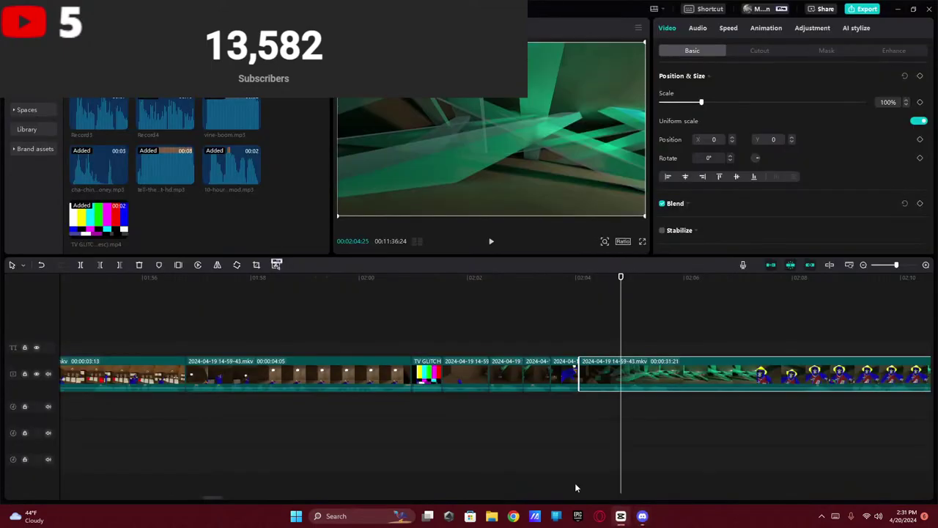
- Play back the cut around 00:02:04 in the timeline and pause it
left_click(559, 316)
left_click(536, 345)
key("space")
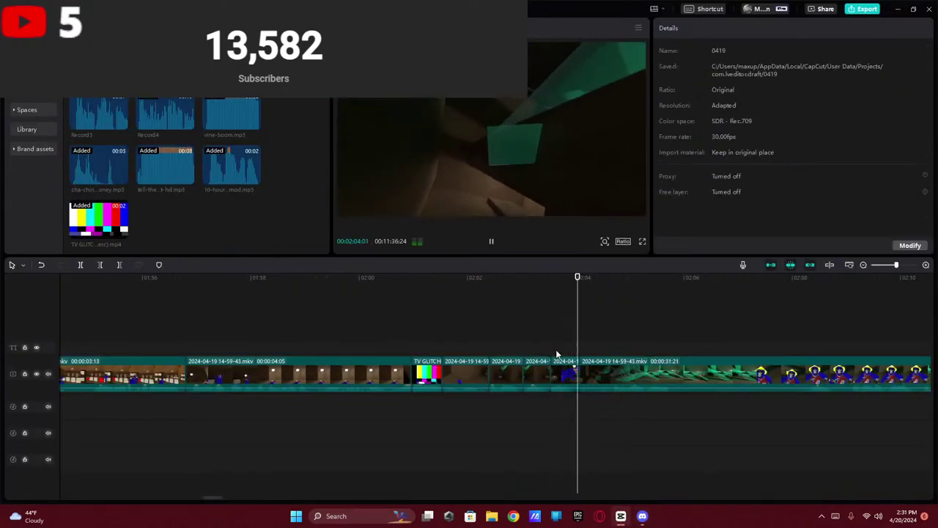
key("space")
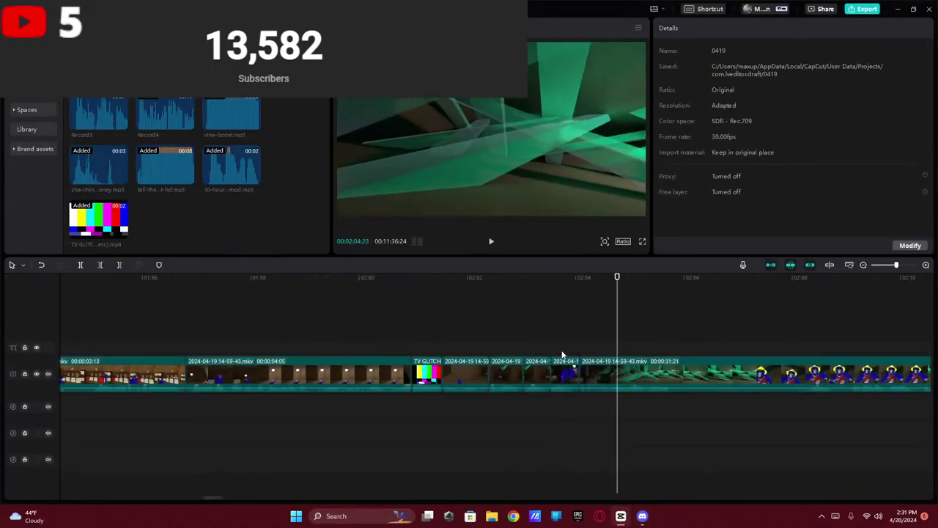
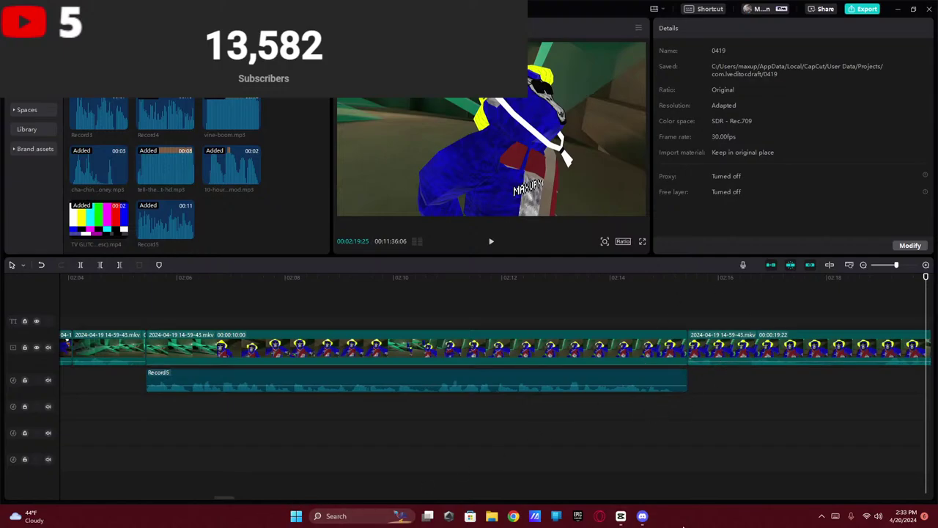
- Switch to Discord and read the newest messages in the general-chat channel
left_click(642, 517)
left_click(319, 381)
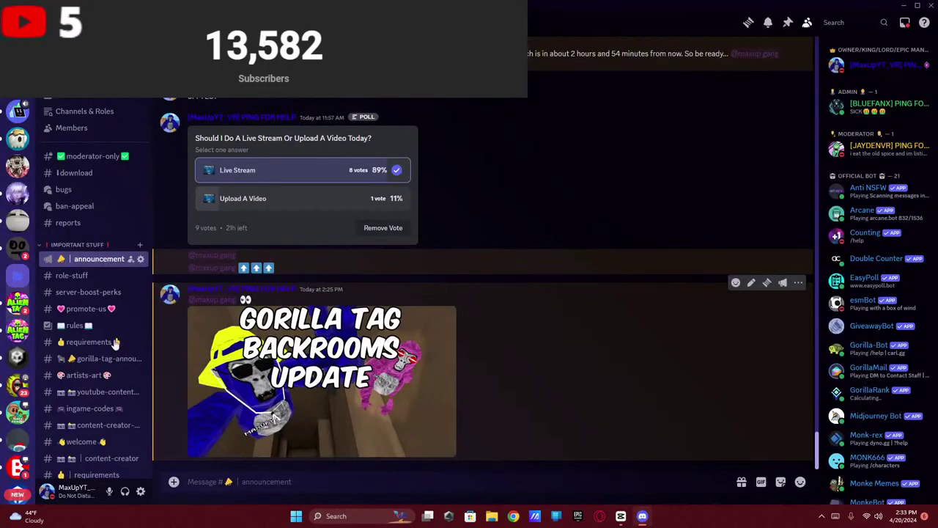
scroll(102, 316, "down", 5)
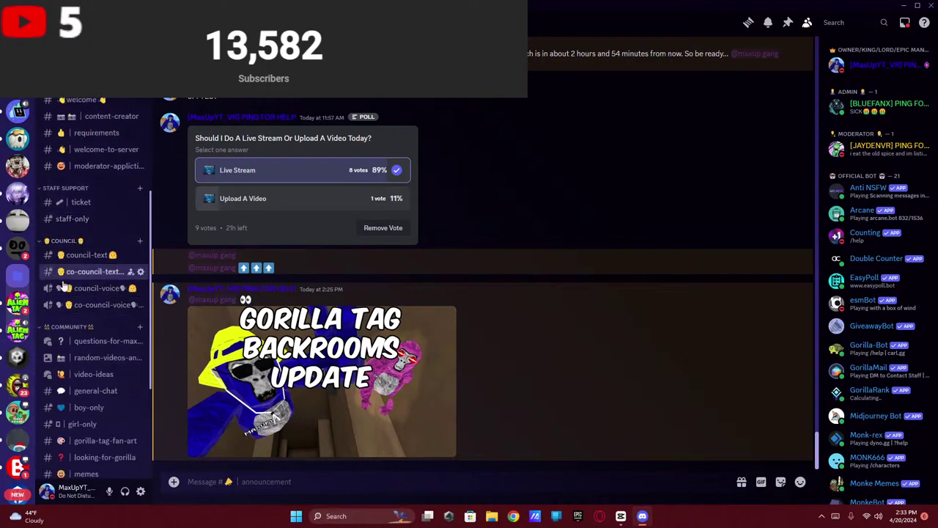
scroll(88, 278, "down", 5)
left_click(82, 196)
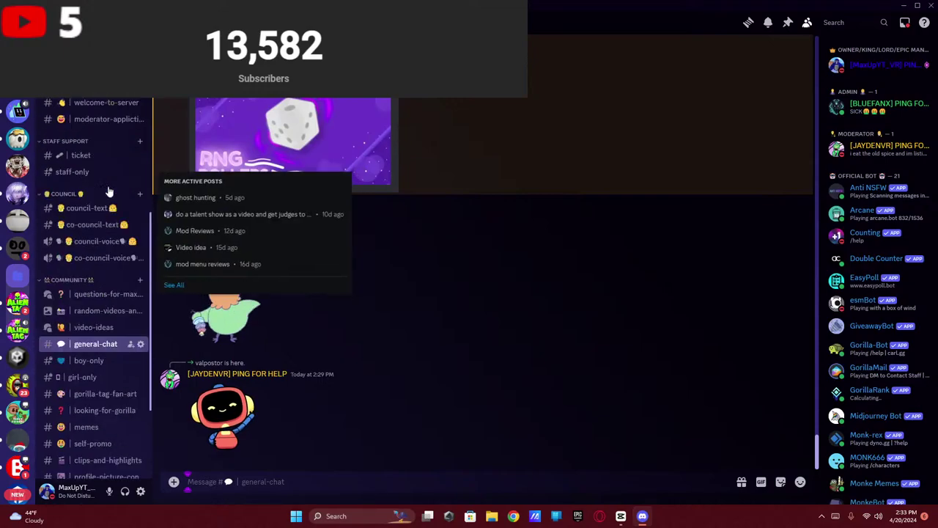
- Send the reply "alr" in the moderator-only channel
scroll(95, 183, "up", 10)
left_click(88, 162)
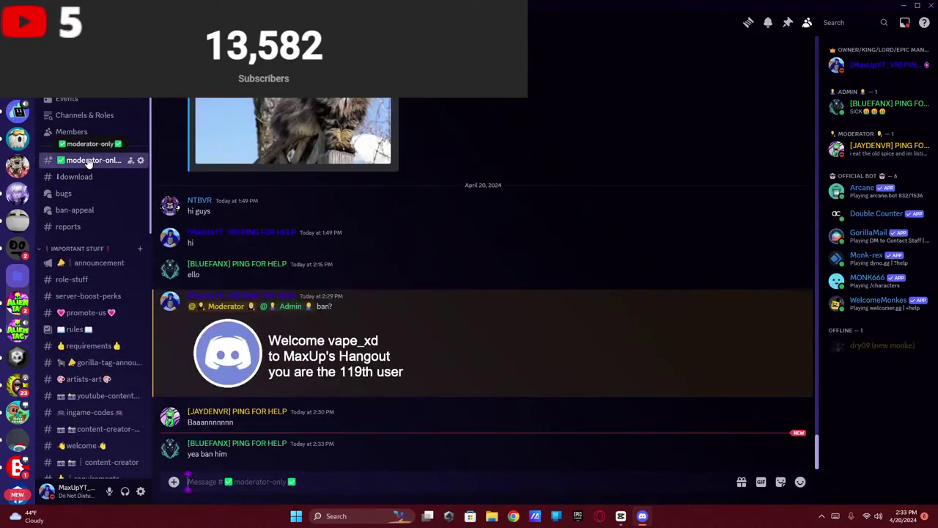
type("alr")
key("Return")
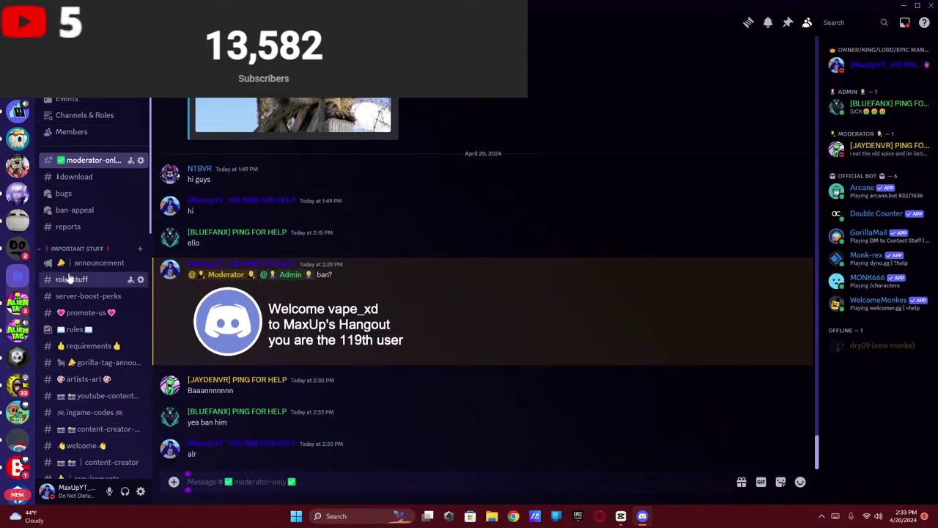
- Return to the general-chat channel under Community
scroll(89, 293, "down", 5)
left_click(92, 377)
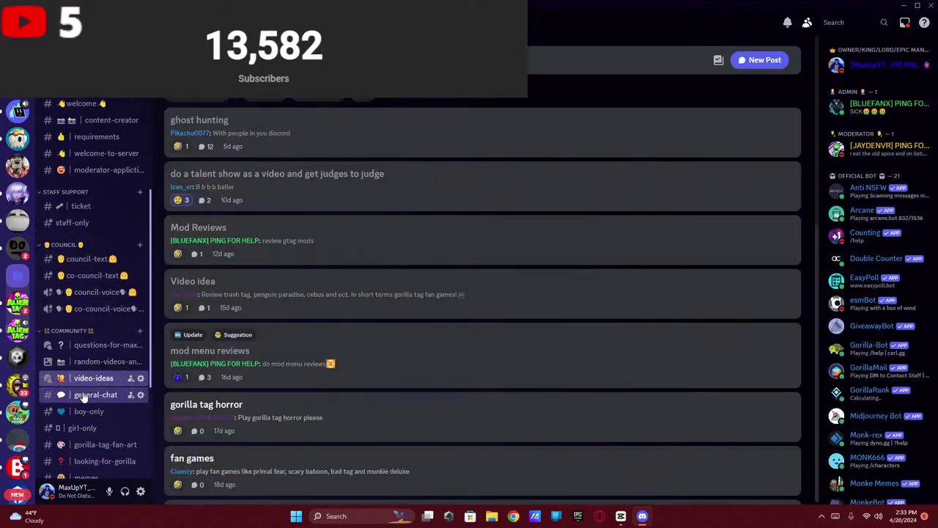
left_click(83, 394)
type("/ban")
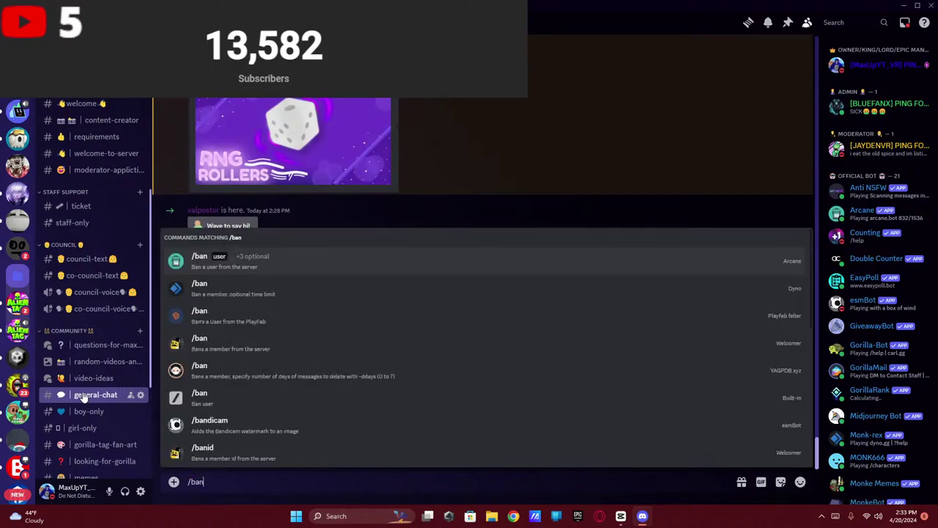
left_click(210, 384)
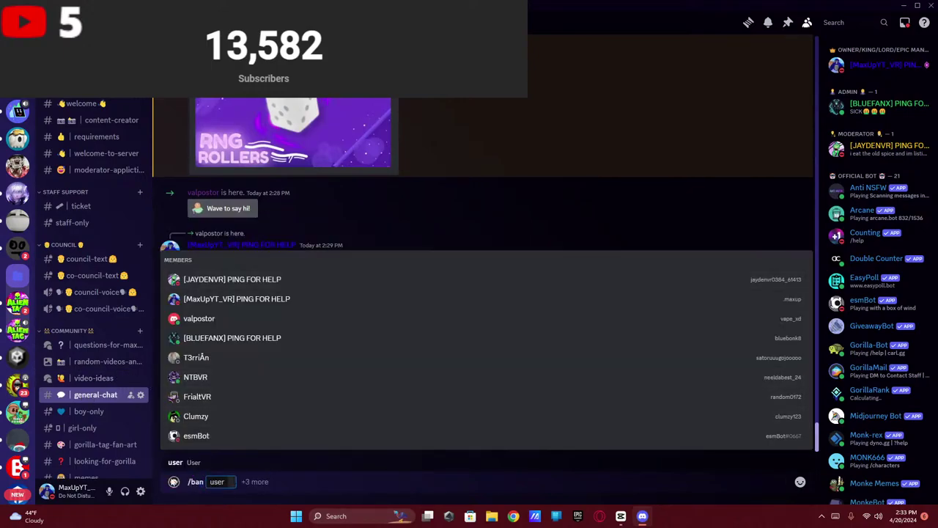
key("BackSpace")
key("BackSpace")
- Ban the newly joined member with Discord's built-in /ban command, using Don't Delete Any and the reason "Bad behavior"
type("/")
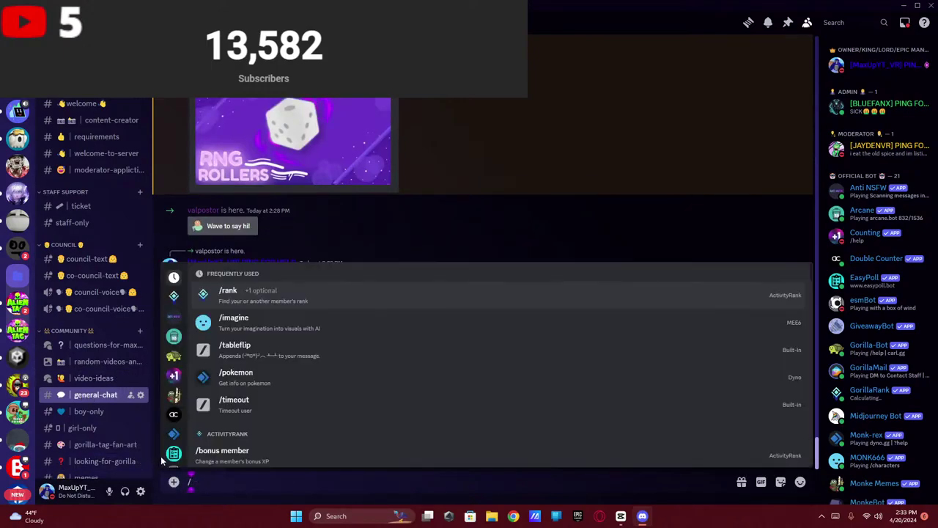
type("ban")
left_click(208, 411)
type("v")
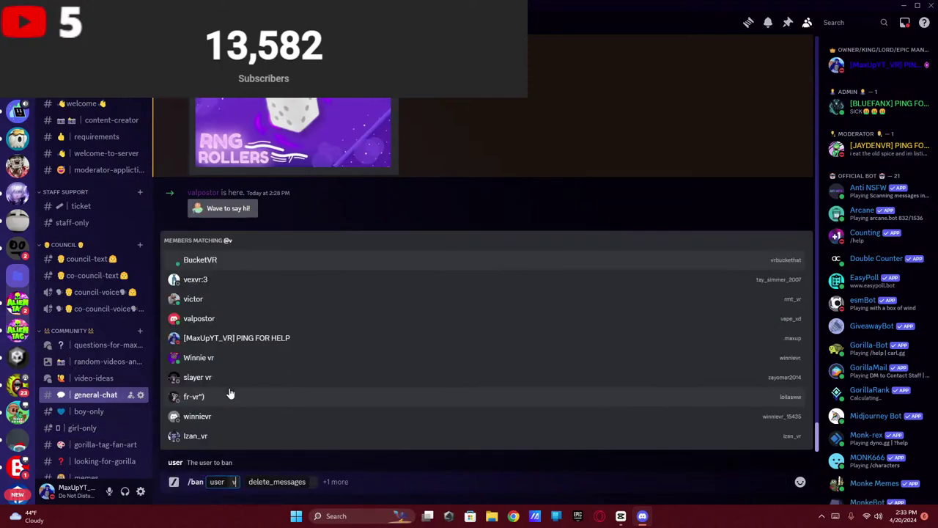
type("a")
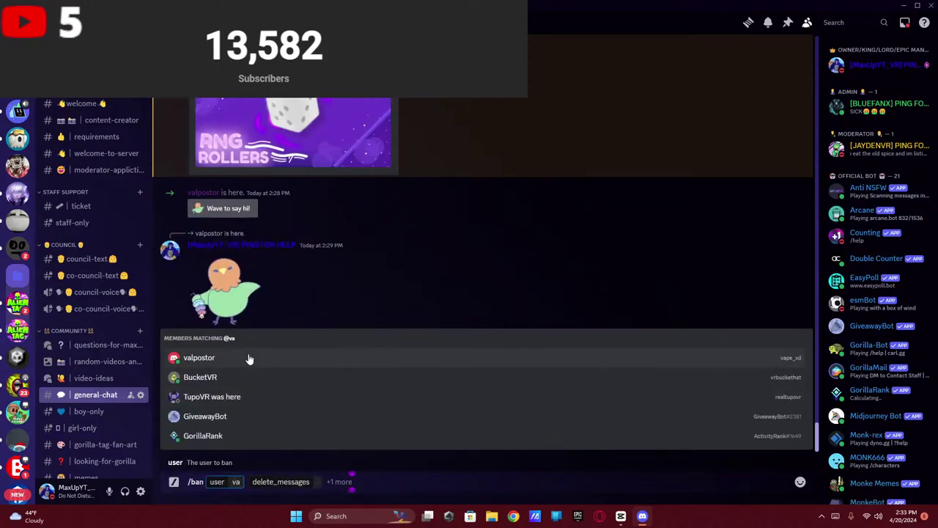
left_click(249, 358)
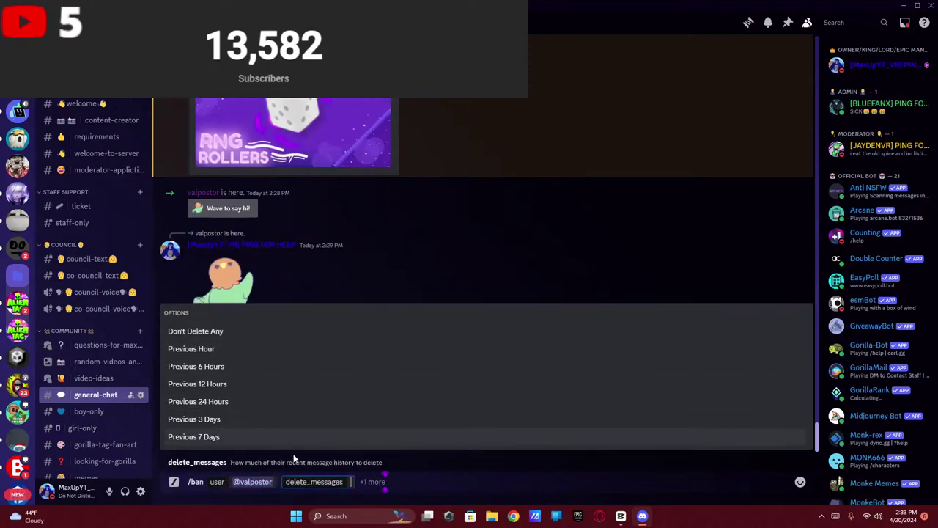
left_click(189, 331)
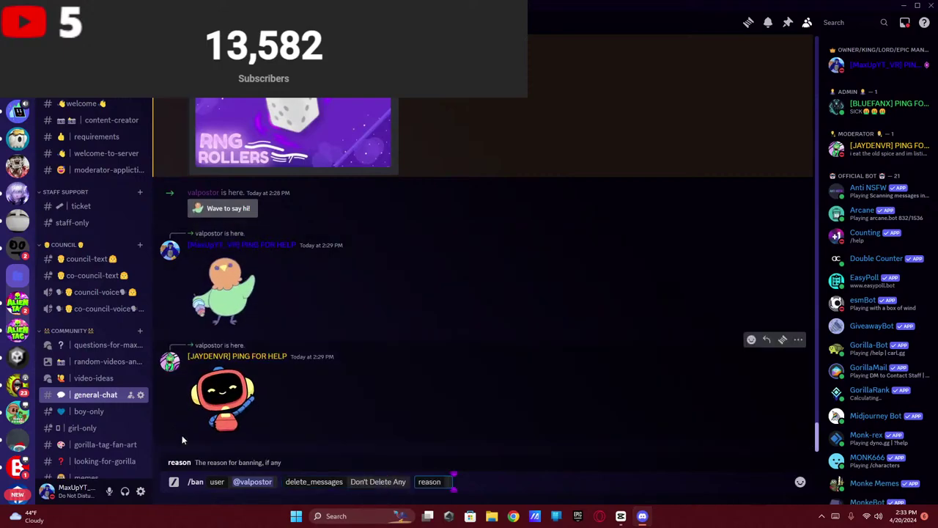
type("Bad")
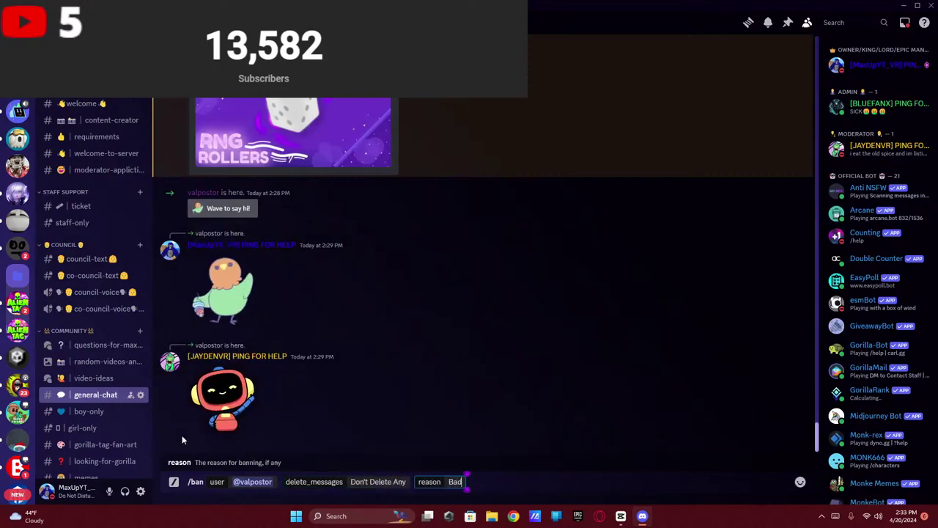
type(" behavior")
key("Return")
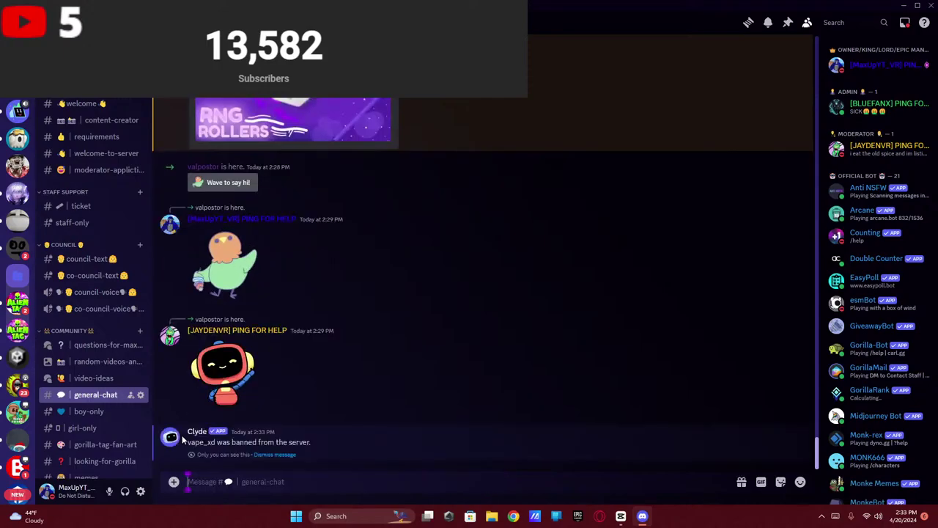
- Snip Clyde's ban confirmation message in general-chat to the clipboard
type("ba")
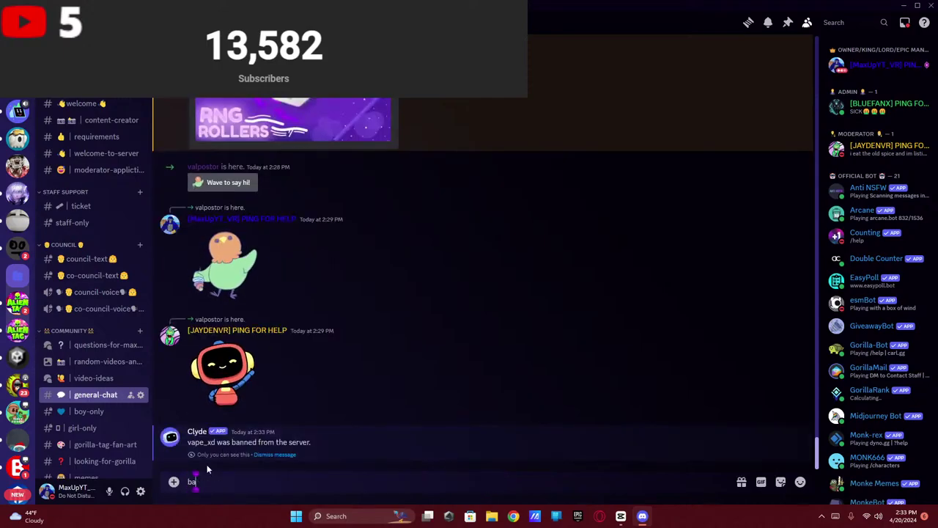
scroll(70, 249, "down", 3)
scroll(127, 278, "up", 4)
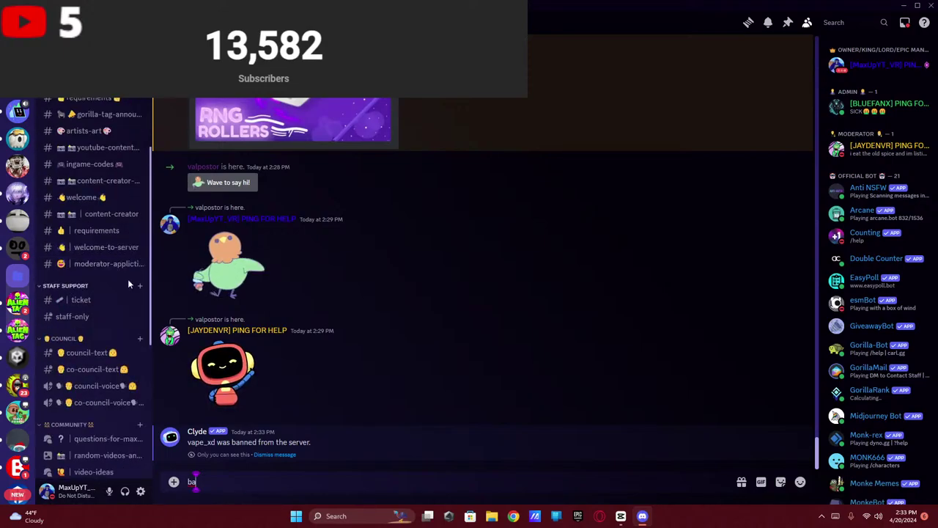
scroll(127, 278, "down", 4)
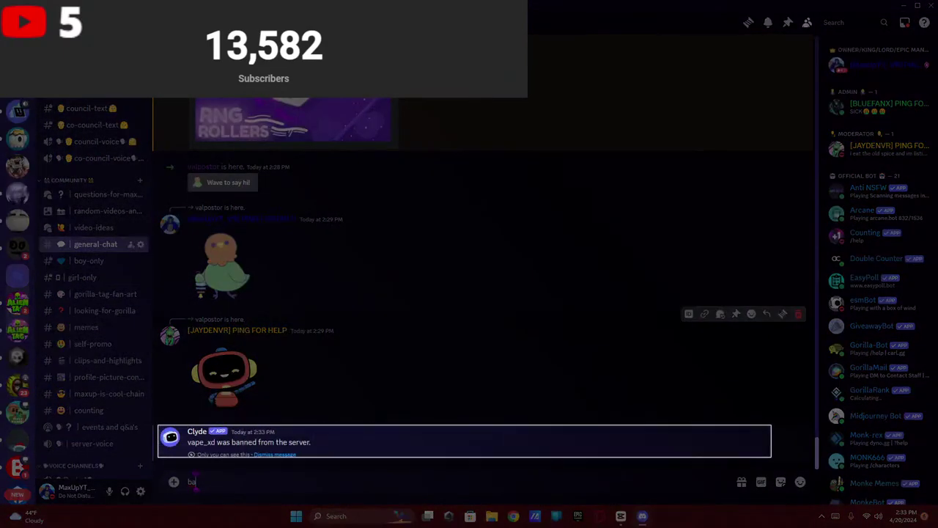
left_click_drag(812, 461, 812, 460)
- Reply "banned" with the pasted screenshot to the admin's "yea ban him" message in the moderator-only channel
scroll(83, 167, "up", 10)
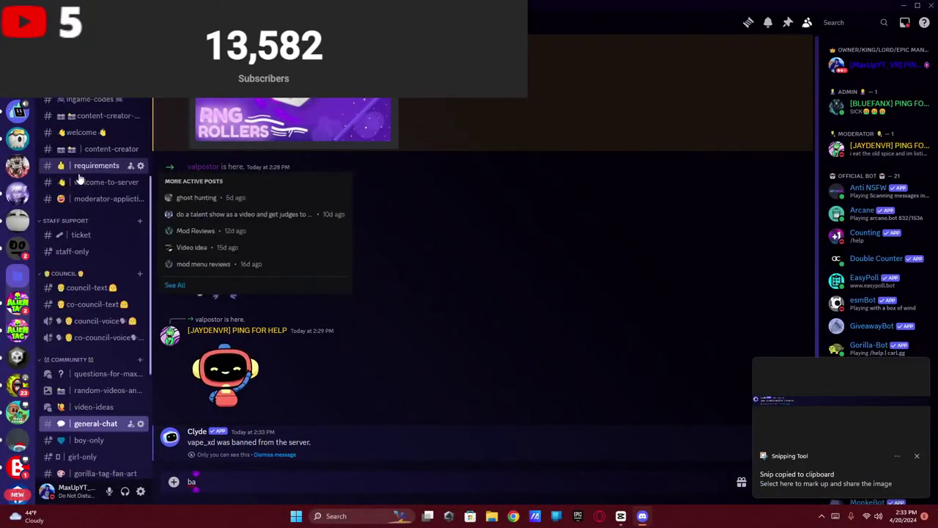
left_click(85, 161)
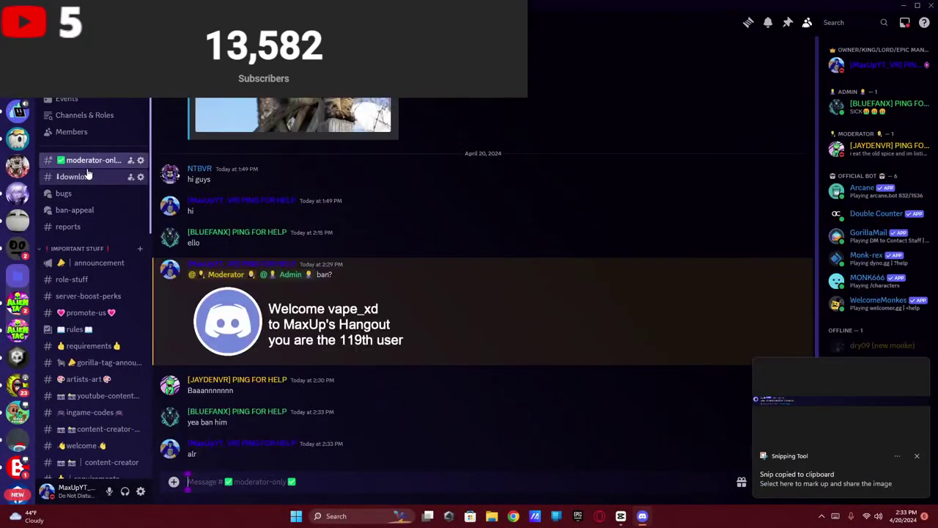
key("ctrl+v")
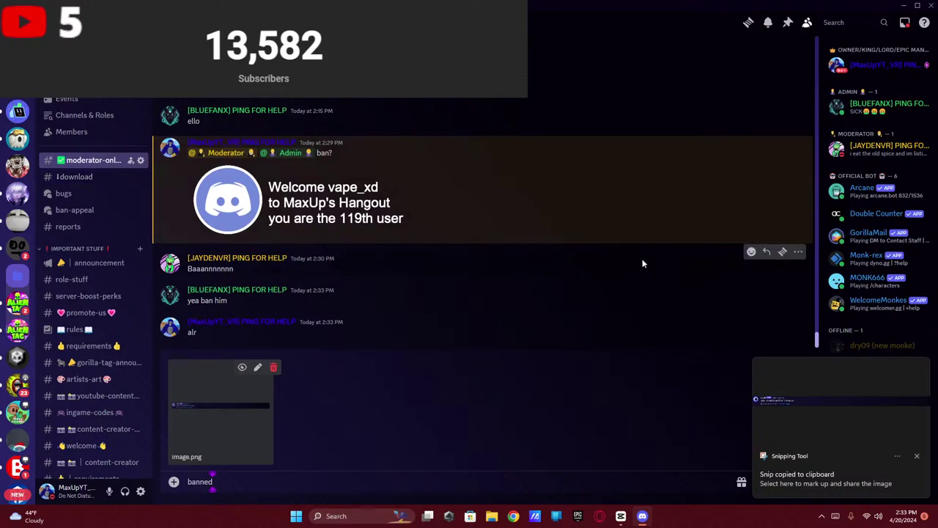
left_click(768, 286)
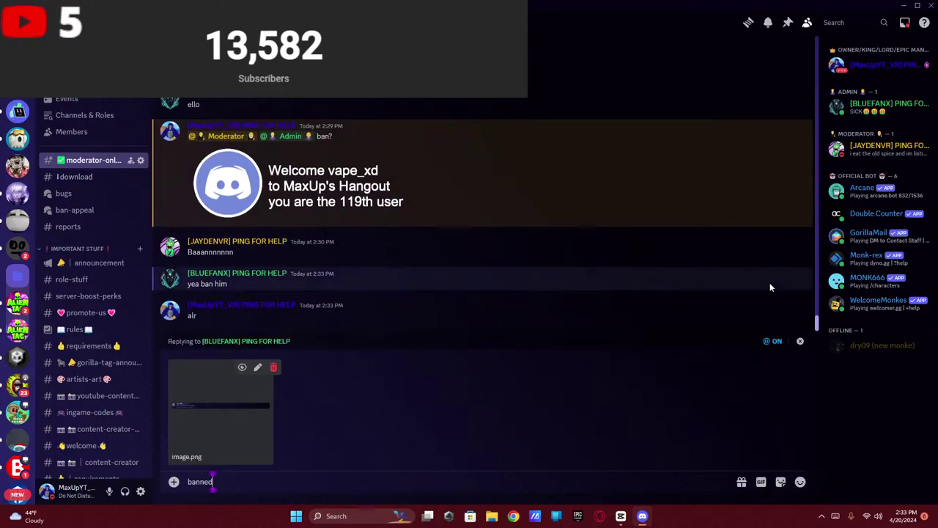
key("Return")
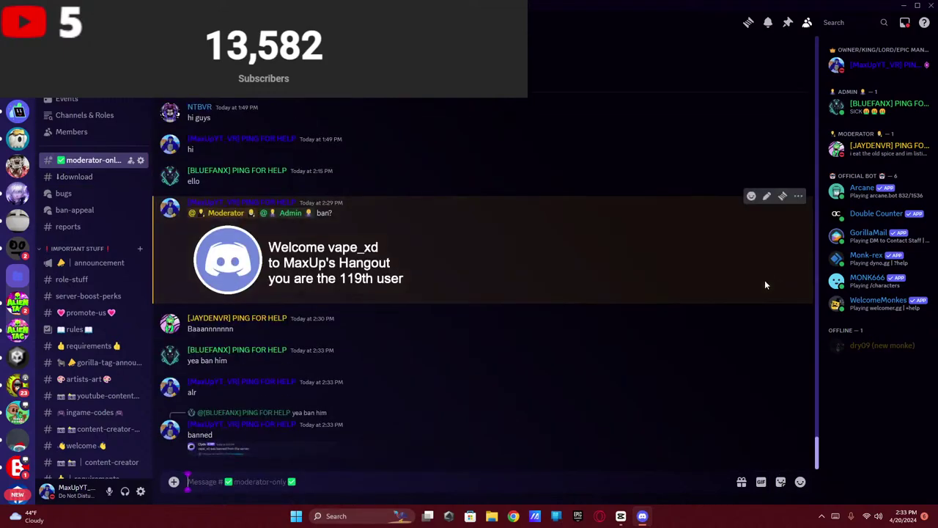
- Enlarge the posted ban screenshot, close it, and switch back to CapCut
left_click(269, 436)
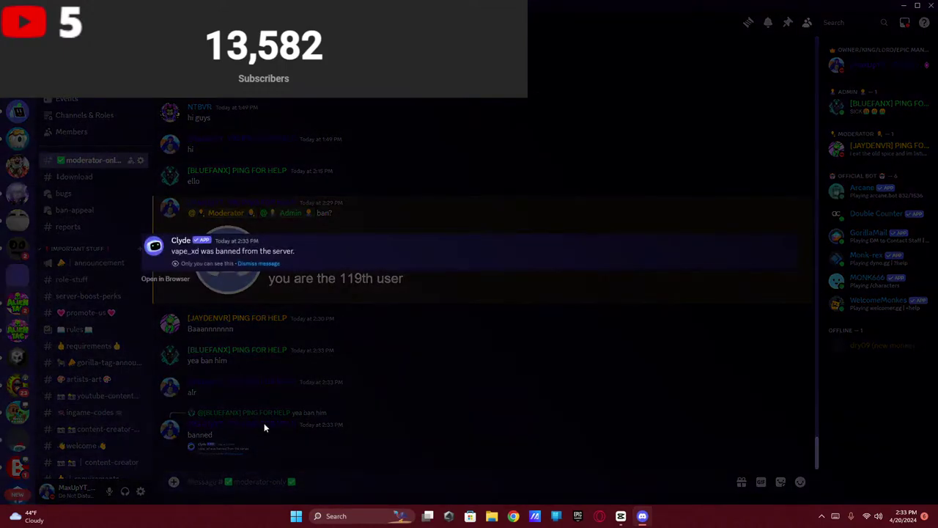
left_click(266, 430)
left_click(623, 518)
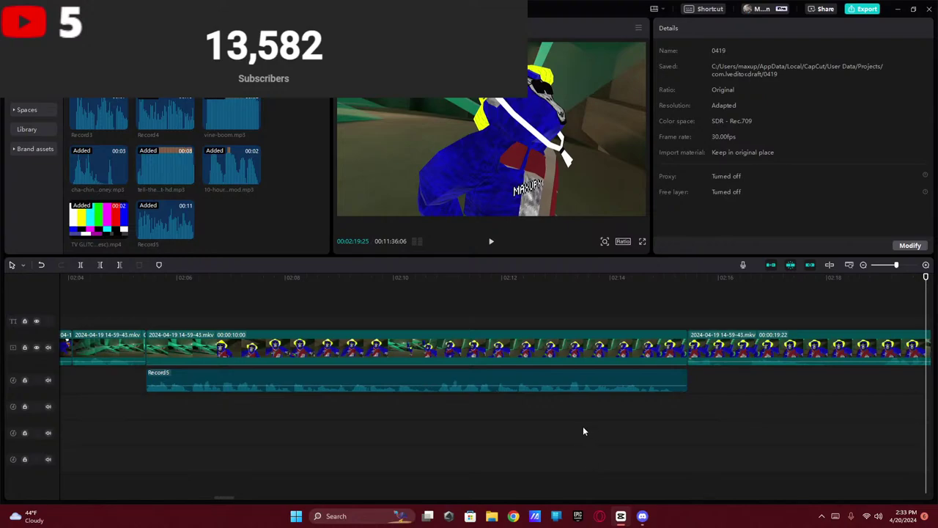
- Play the section around the end of Record5 and split the following video clip at 00:02:16:02
key("space")
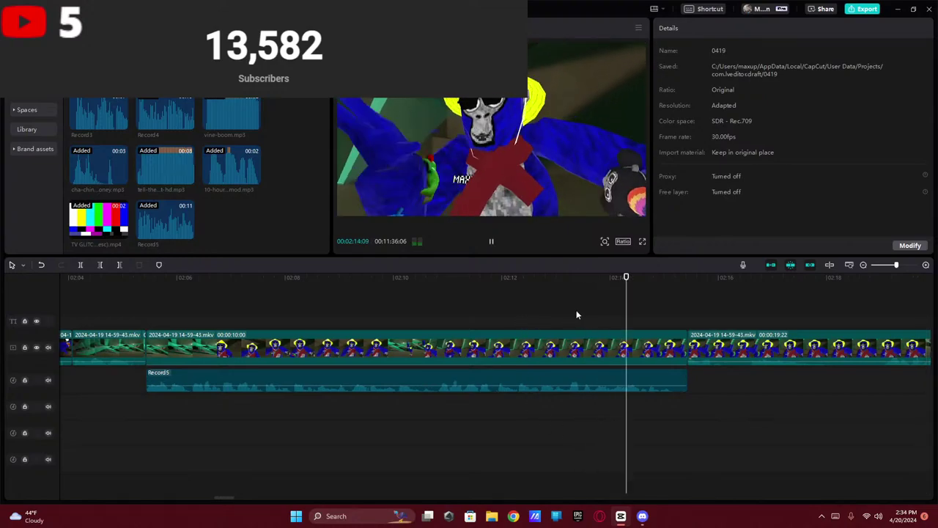
key("space")
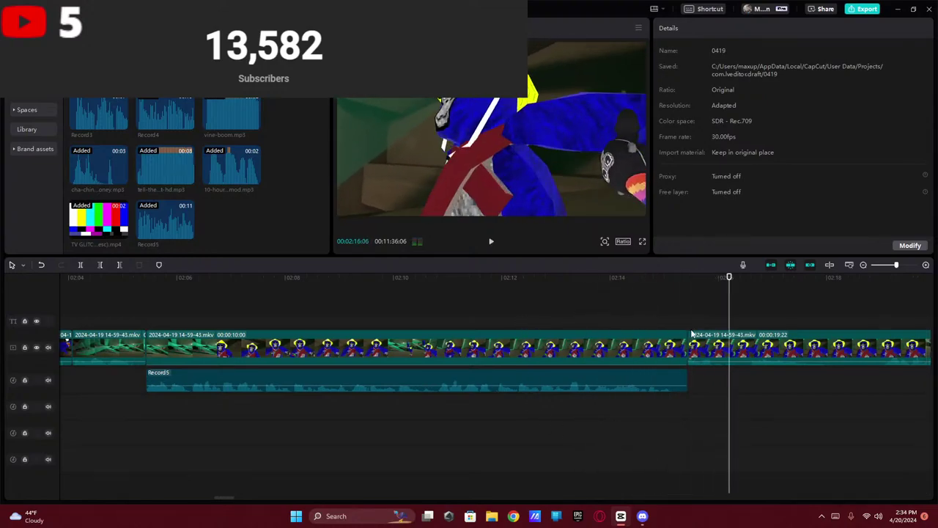
left_click(684, 341)
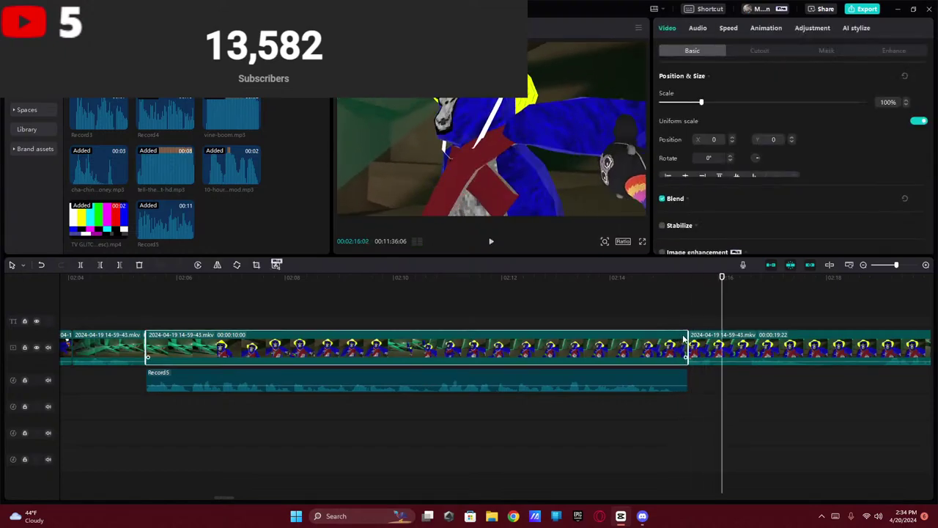
left_click(706, 335)
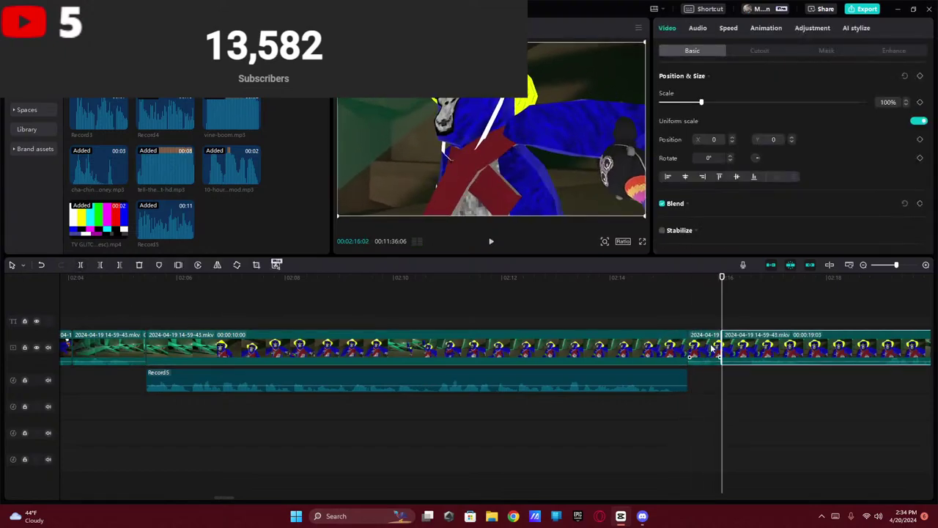
- Trim the ends of Record5 and the video clip above it at 00:02:15:03, and play the result
left_click(670, 315)
left_click(595, 378)
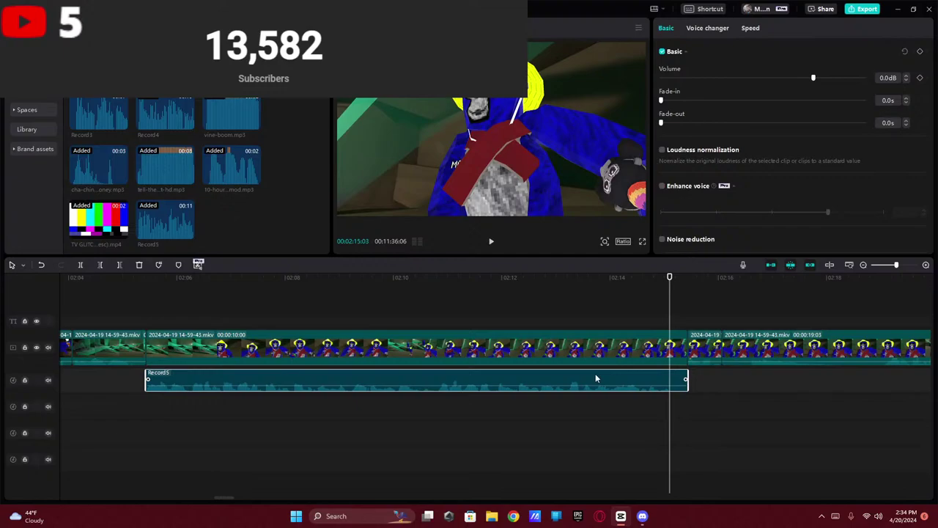
left_click(81, 266)
left_click(638, 349)
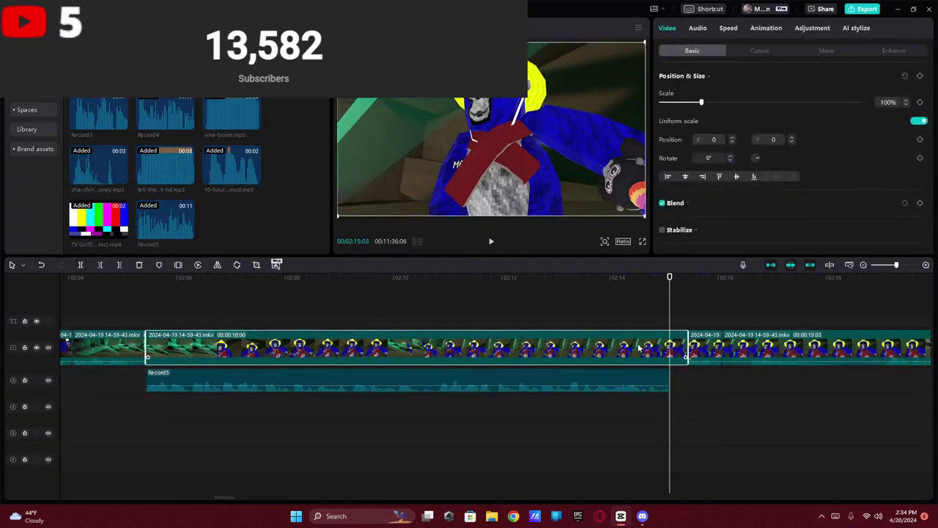
left_click(81, 265)
key("space")
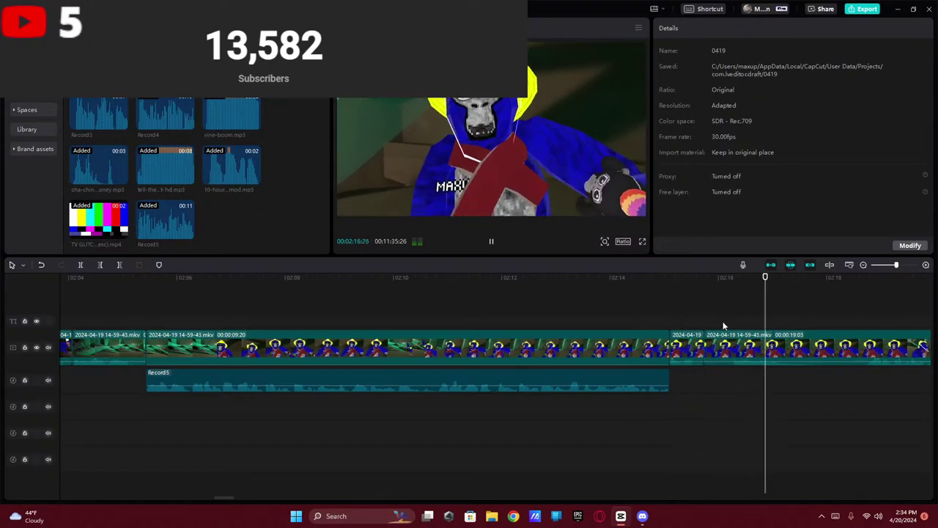
- Skim the footage from 00:02:16 up to the start of the Record2 audio clip
left_click_drag(224, 498, 236, 498)
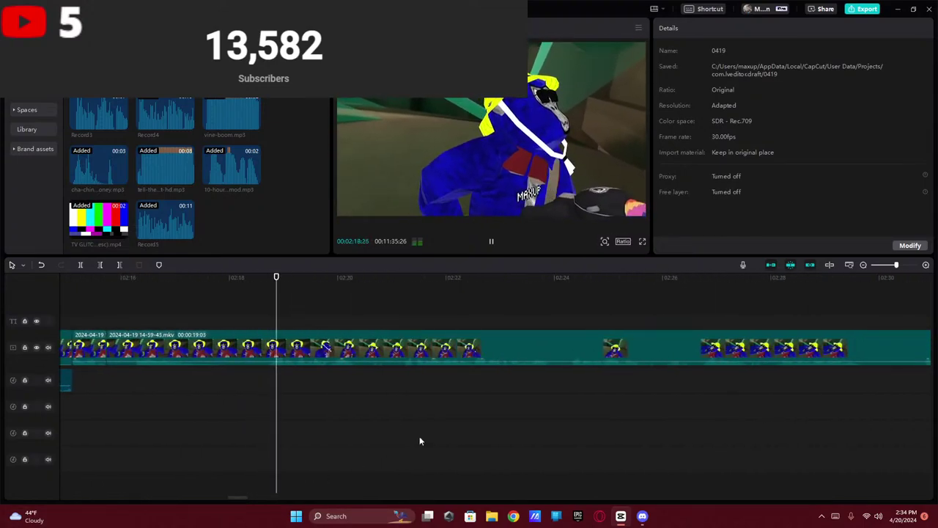
left_click(685, 317)
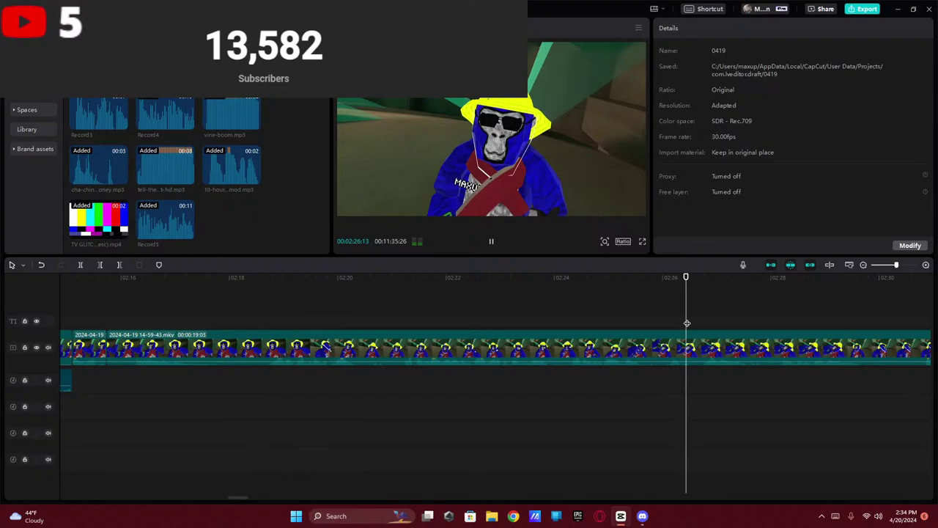
left_click(765, 338)
left_click(762, 395)
key("space")
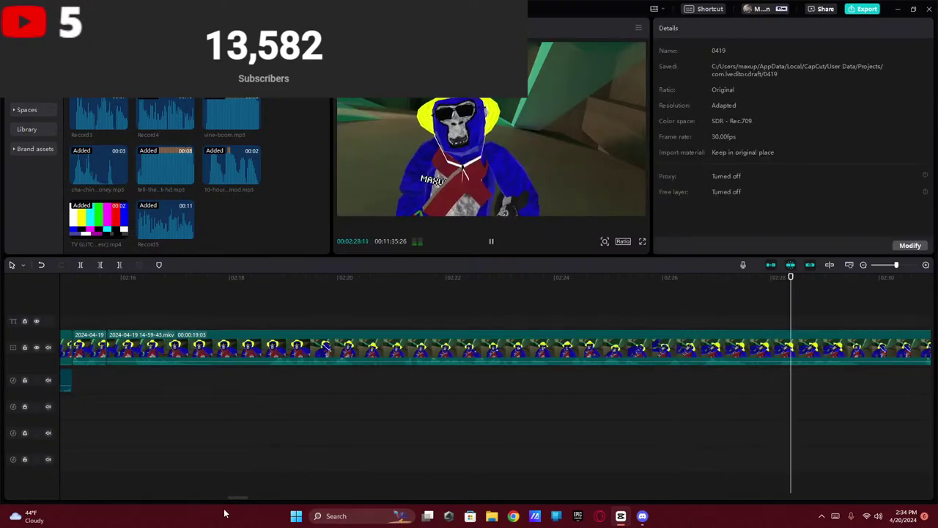
left_click_drag(246, 501, 257, 496)
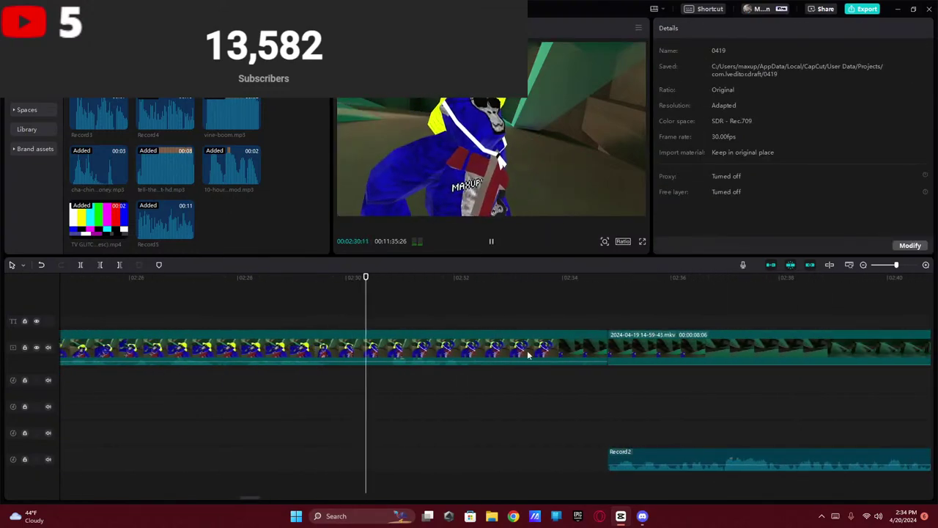
left_click_drag(582, 314, 606, 314)
key("space")
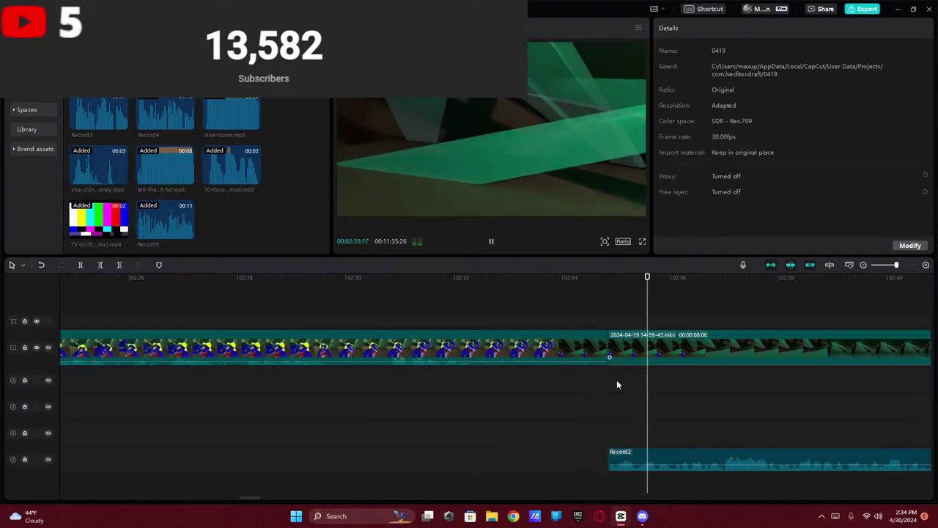
- Delete the Record2 audio clip and the video clip directly above it
left_click(644, 463)
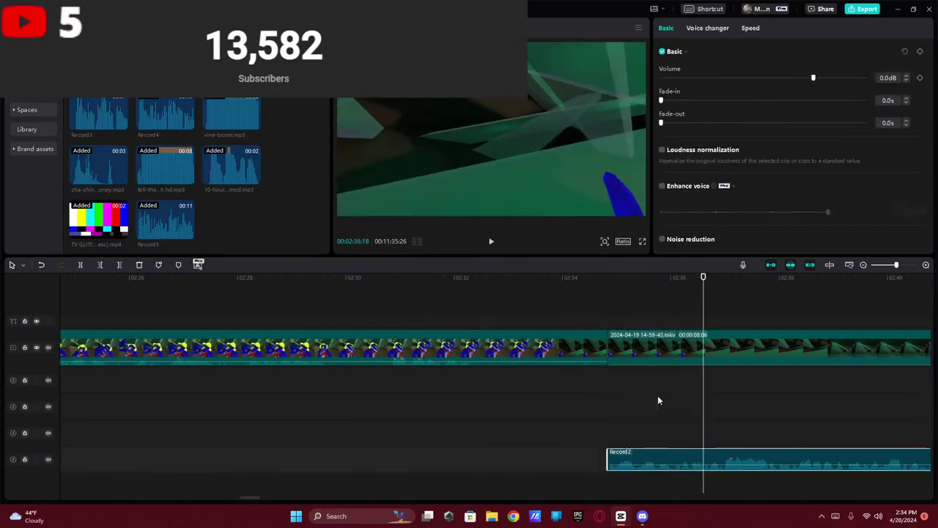
key("Delete")
left_click(636, 380)
key("Delete")
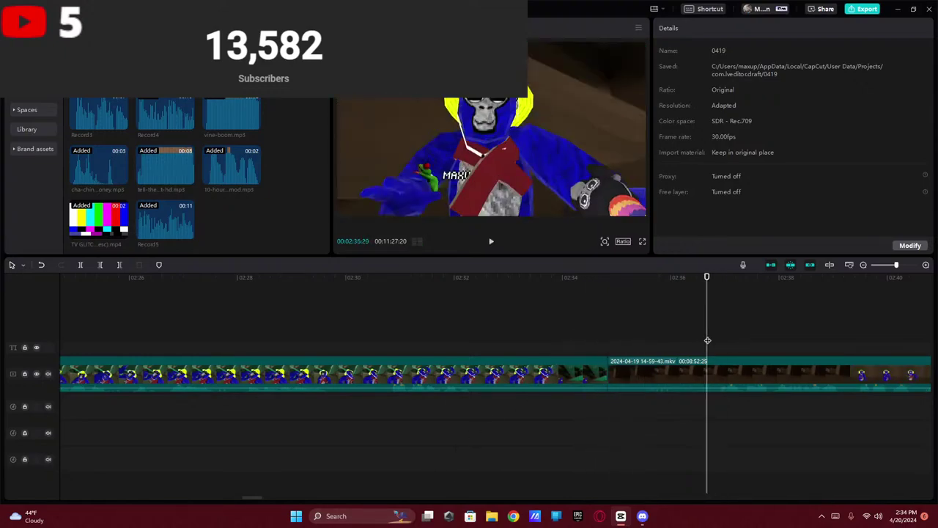
- Play the following footage, split the long video clip at 00:02:43:26 and delete the segment before the cut
key("space")
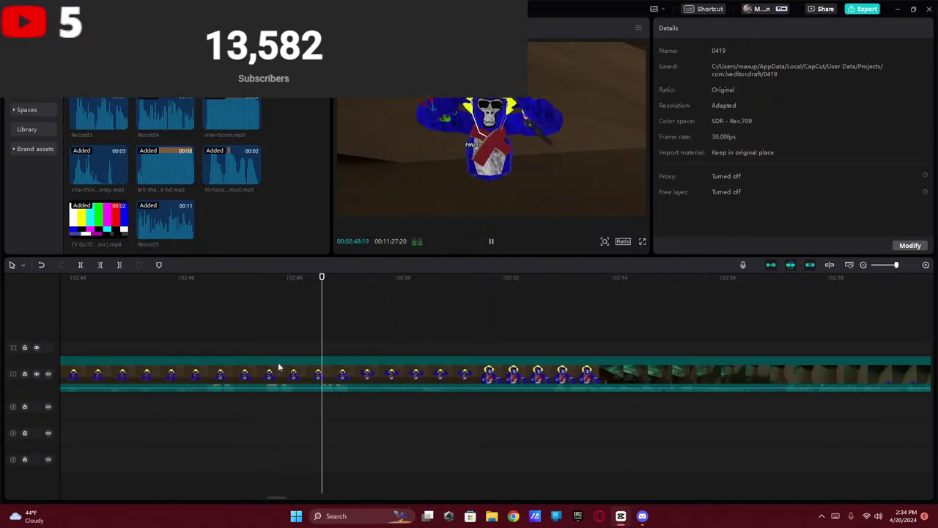
left_click_drag(277, 500, 269, 499)
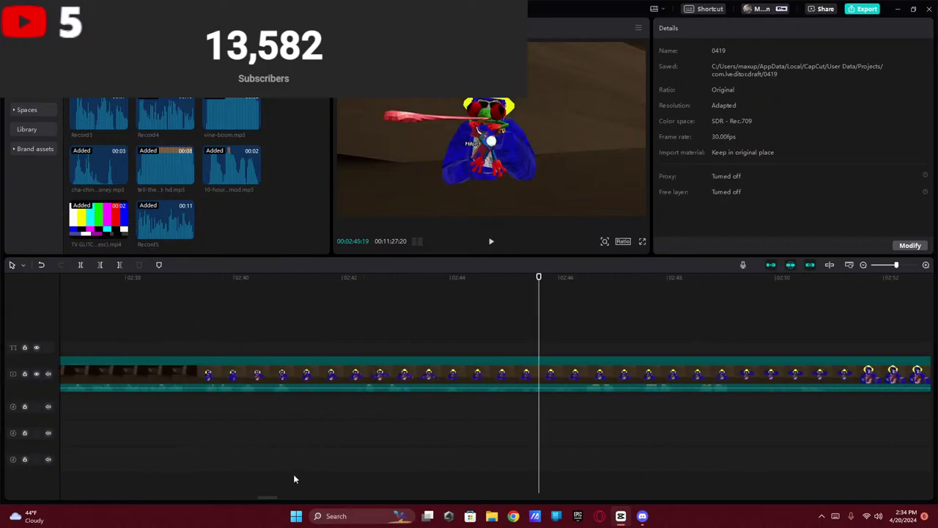
key("space")
left_click(438, 356)
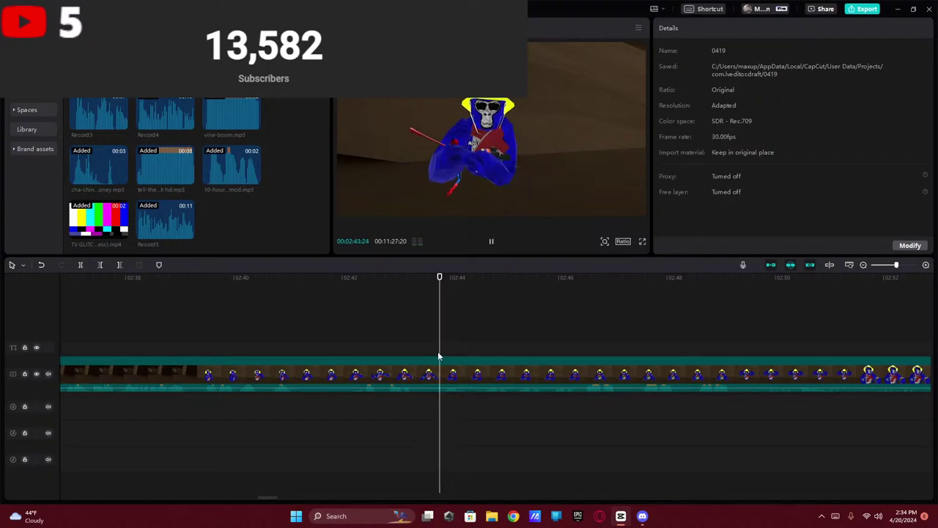
key("space")
left_click(424, 363)
left_click(79, 265)
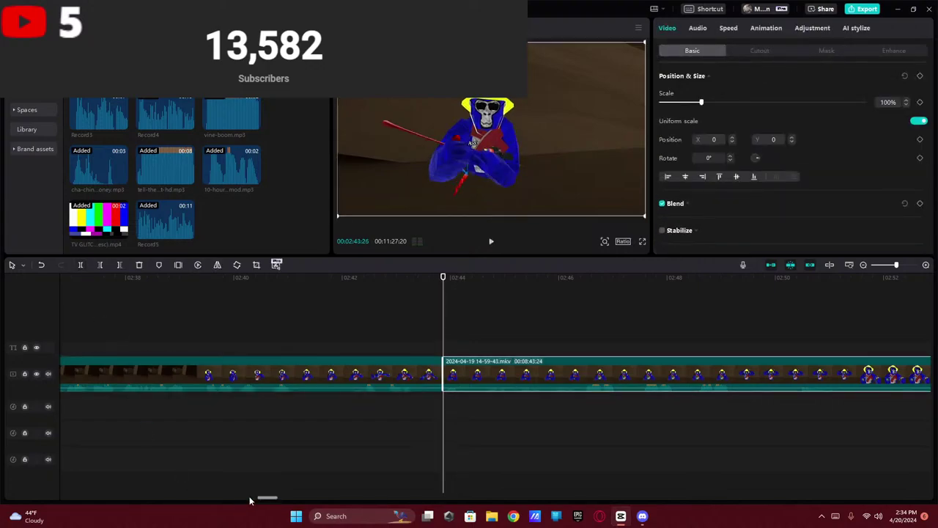
left_click(302, 388)
left_click_drag(279, 502, 265, 496)
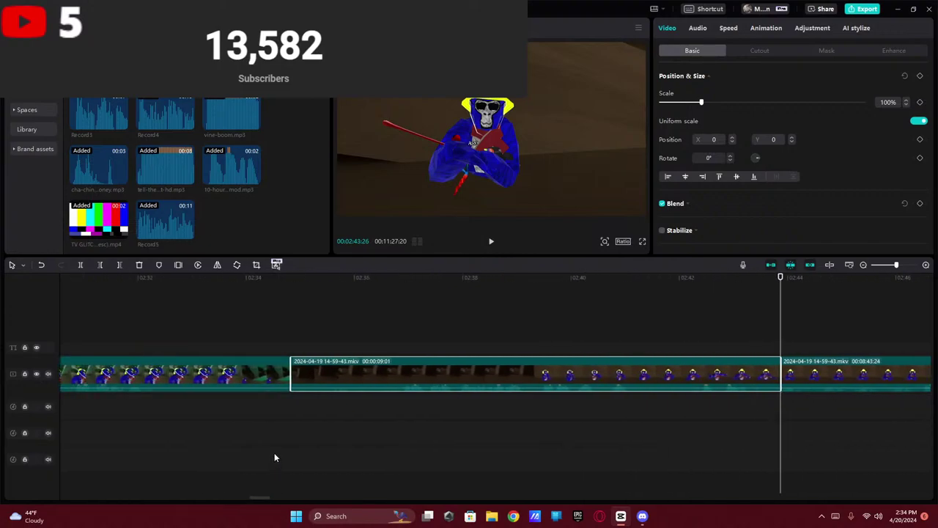
key("Delete")
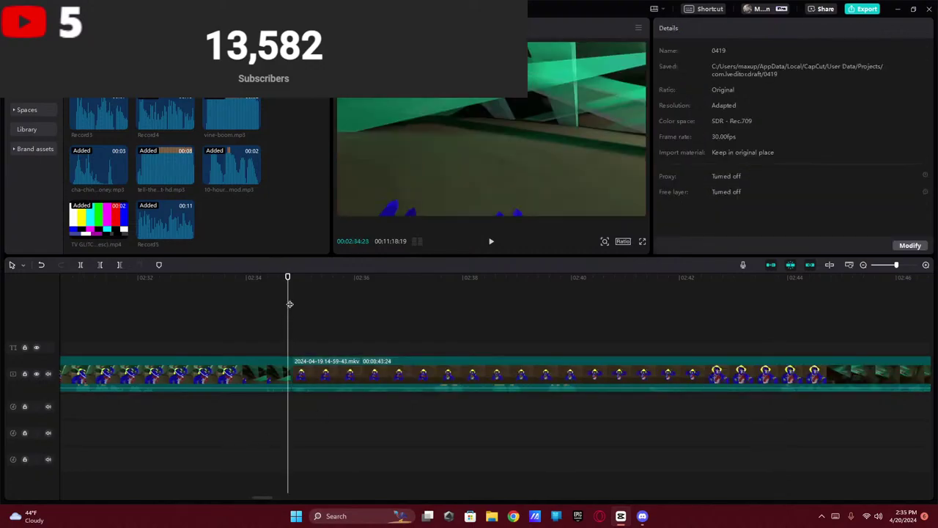
- Play across the new join and split the long video clip at 00:02:40:07
key("space")
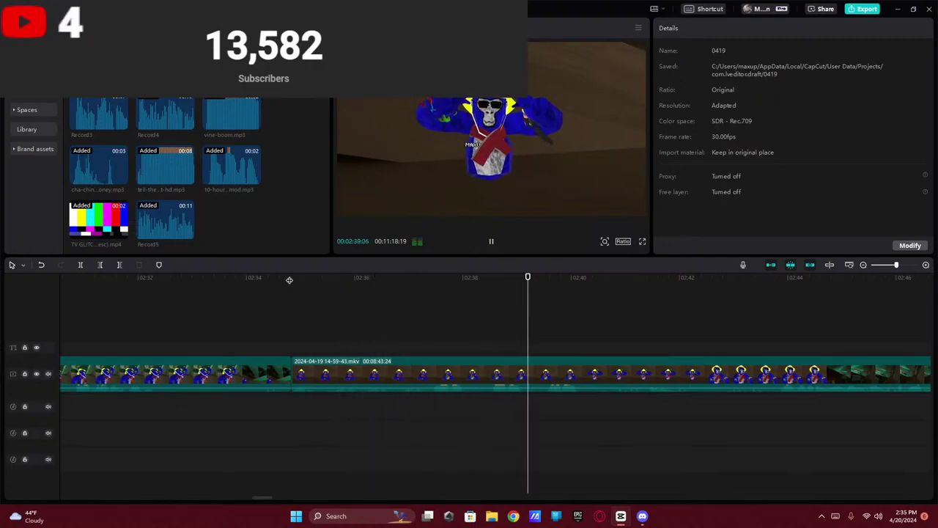
left_click(442, 376)
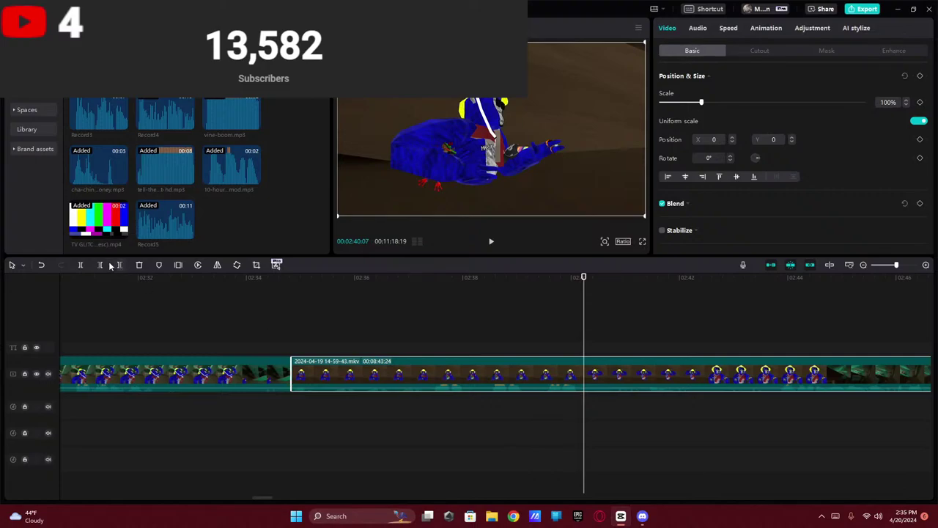
left_click(81, 265)
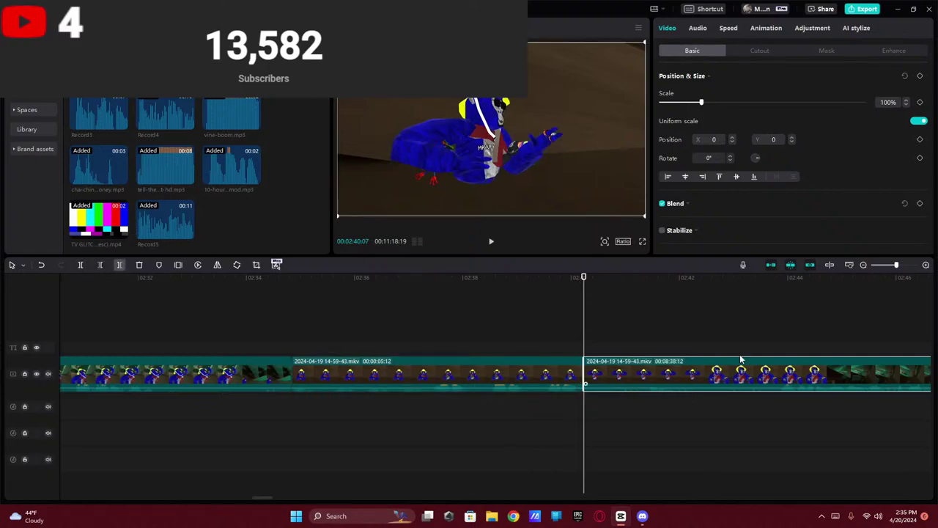
- Skim the footage after the 00:02:40:07 cut and split the video clip at 00:03:06:29
left_click(771, 334)
key("space")
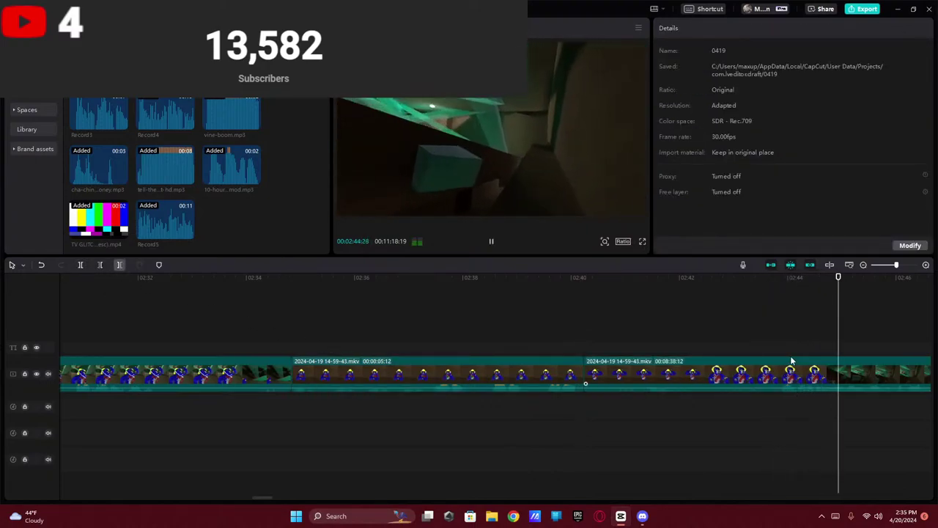
left_click_drag(271, 498, 284, 499)
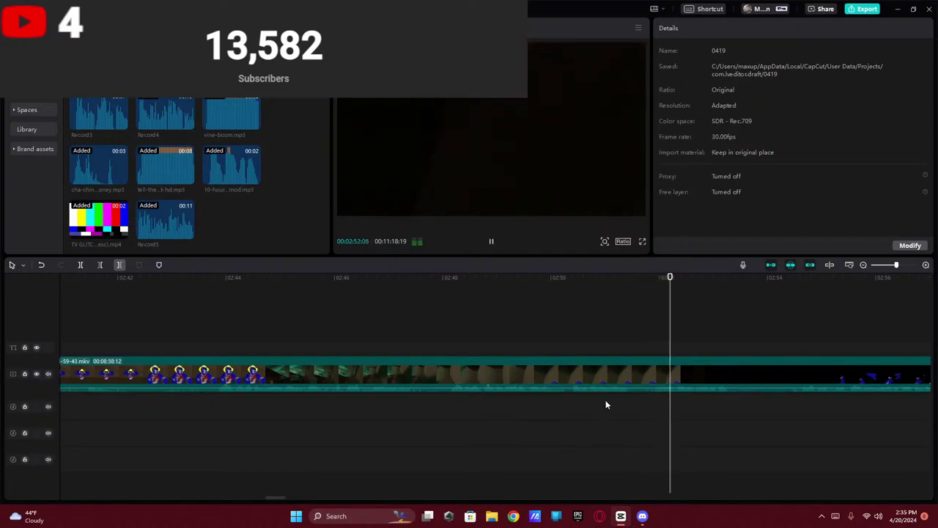
left_click_drag(278, 500, 296, 498)
left_click(281, 346)
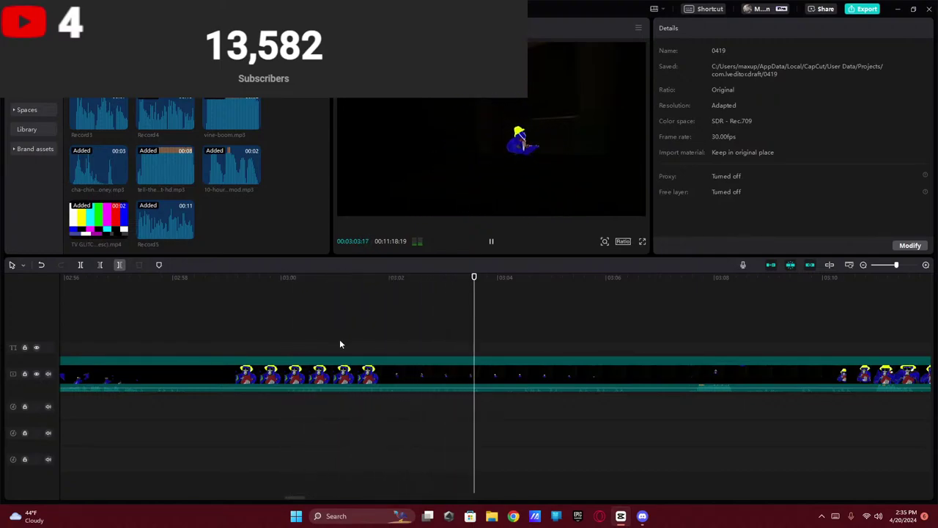
left_click(692, 340)
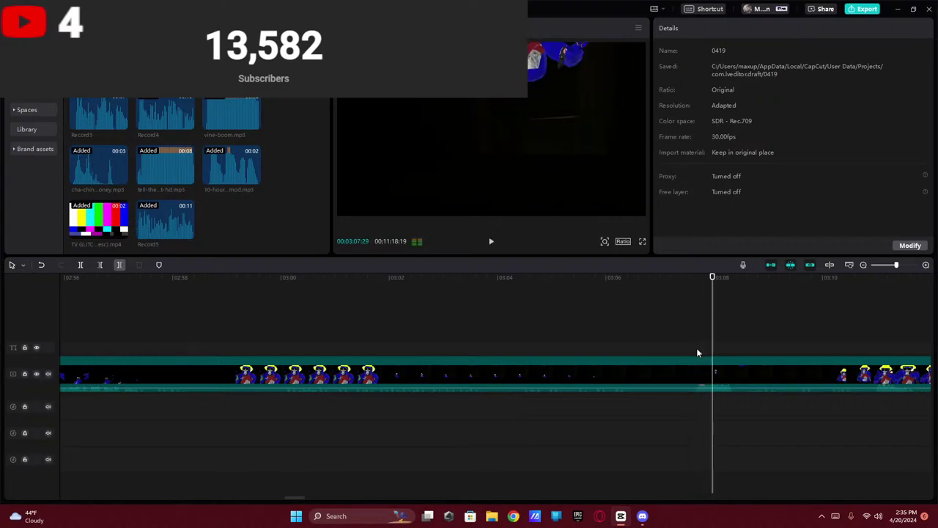
left_click(680, 338)
left_click(623, 341)
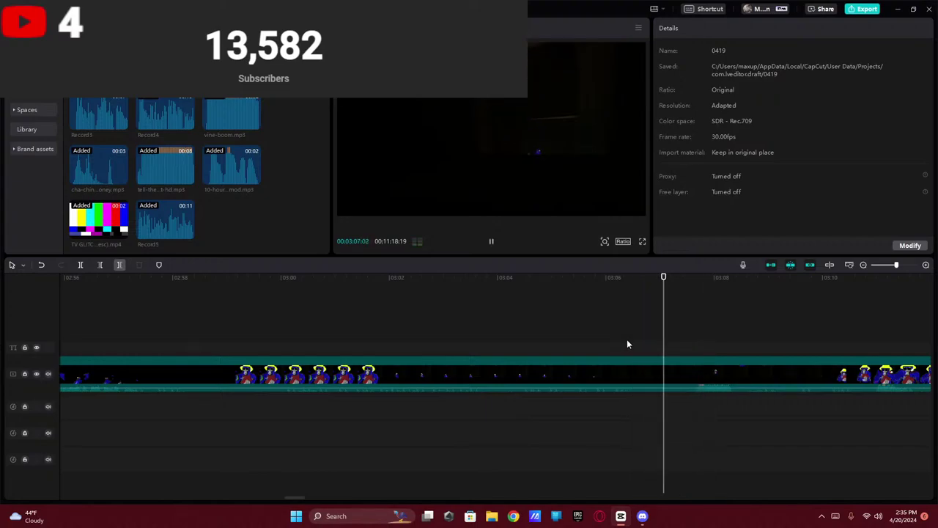
key("space")
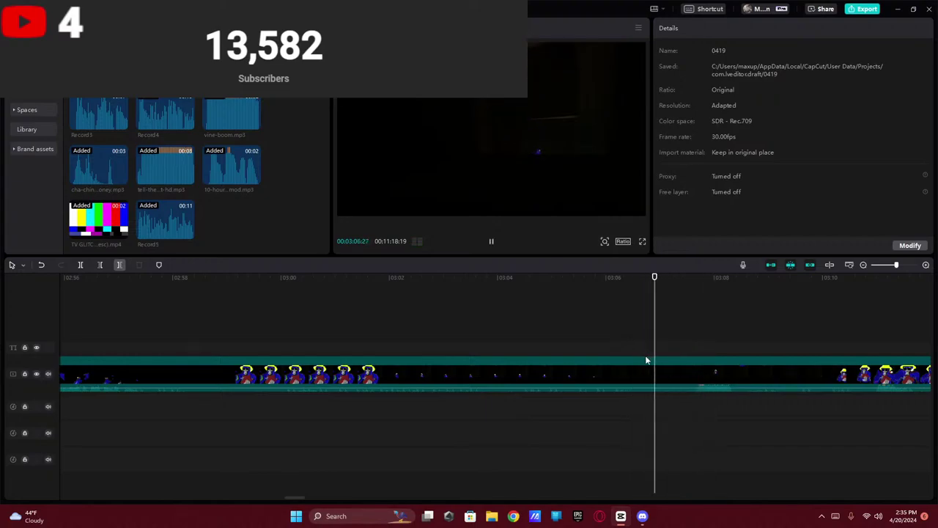
left_click(641, 369)
left_click(76, 264)
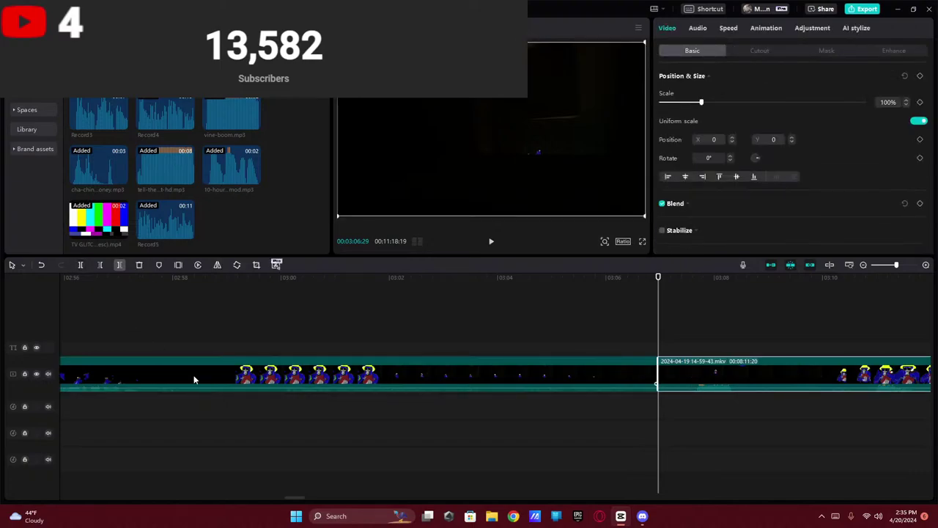
- Delete the segment between the cuts at 00:02:40:07 and 00:03:06:29, and play across the join
left_click_drag(295, 499, 266, 493)
left_click(344, 341)
left_click(318, 332)
key("space")
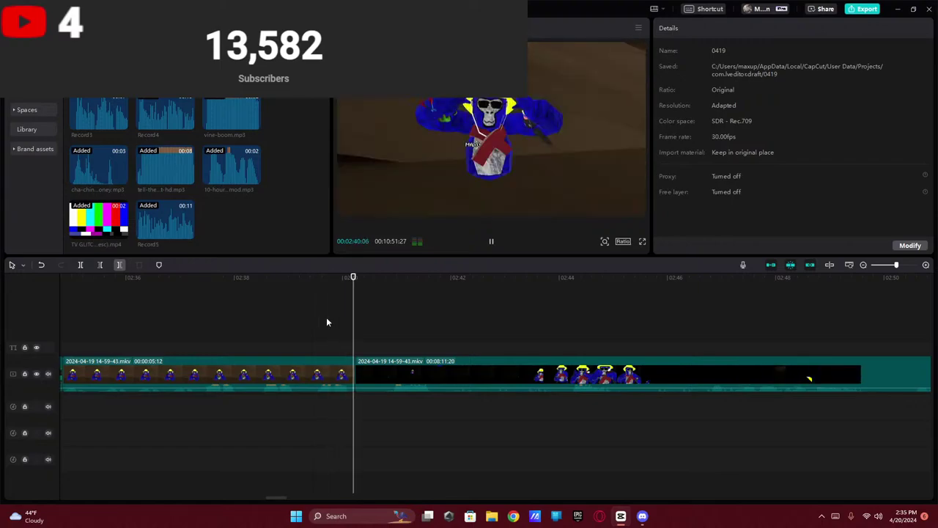
key("space")
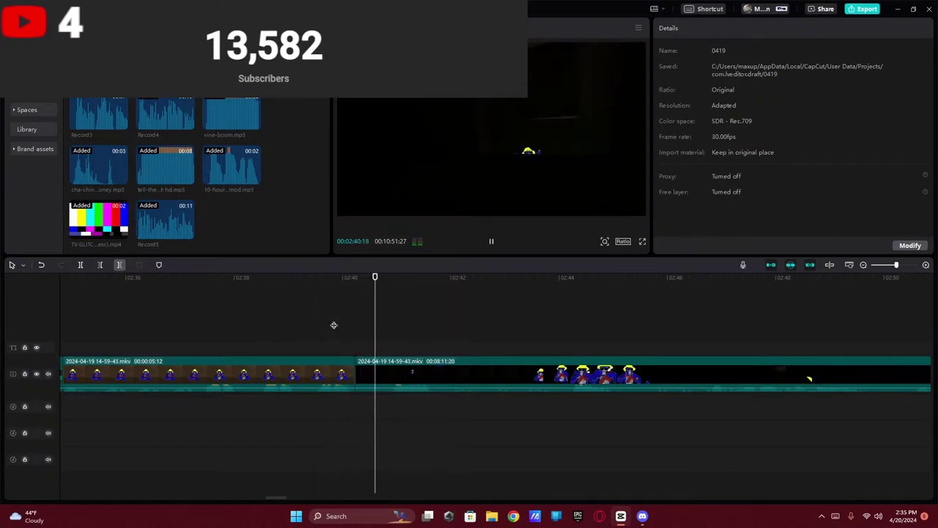
- Split the dark video clip at 00:02:41:17 and 00:02:44:08 and delete the segment between the cuts
key("space")
left_click(395, 369)
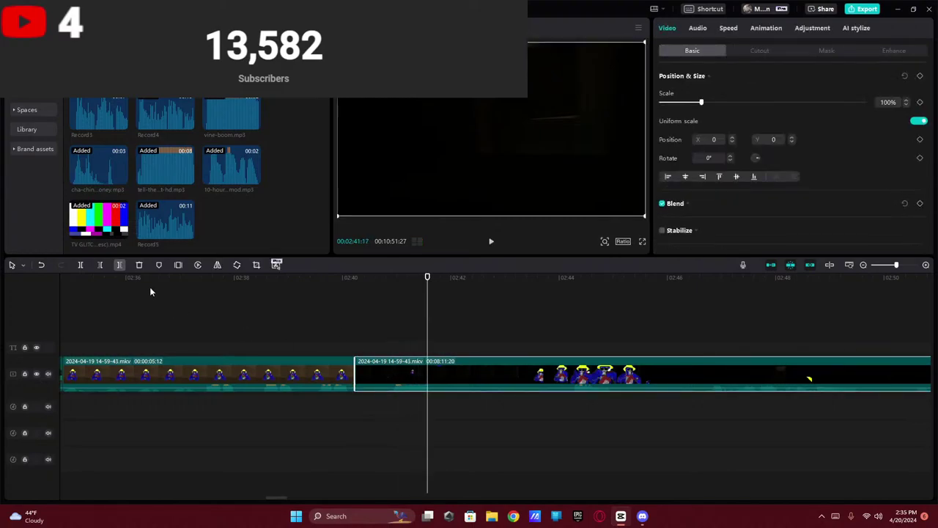
left_click(574, 341)
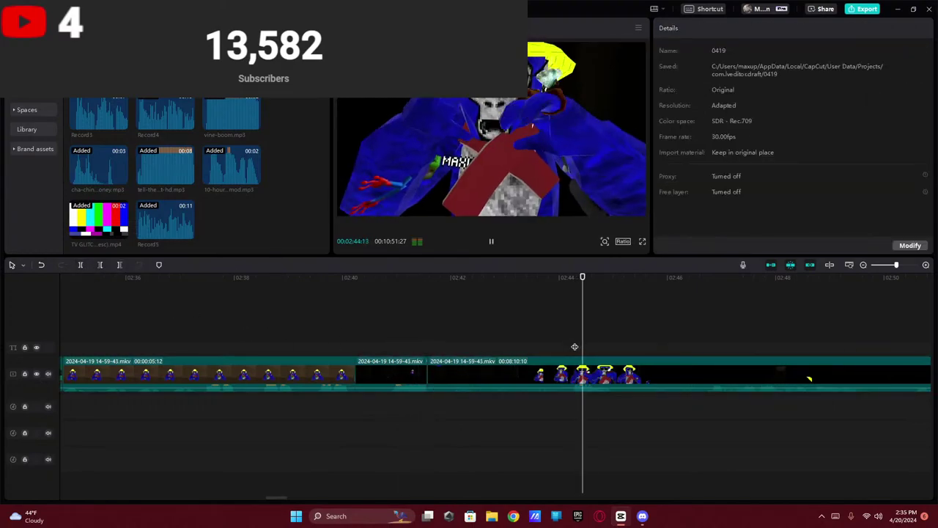
left_click(542, 365)
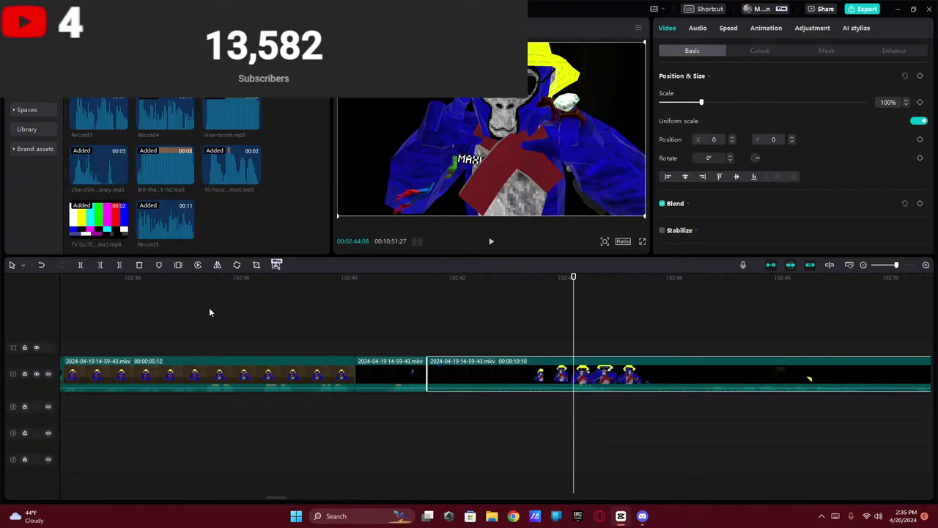
left_click(82, 265)
left_click(466, 353)
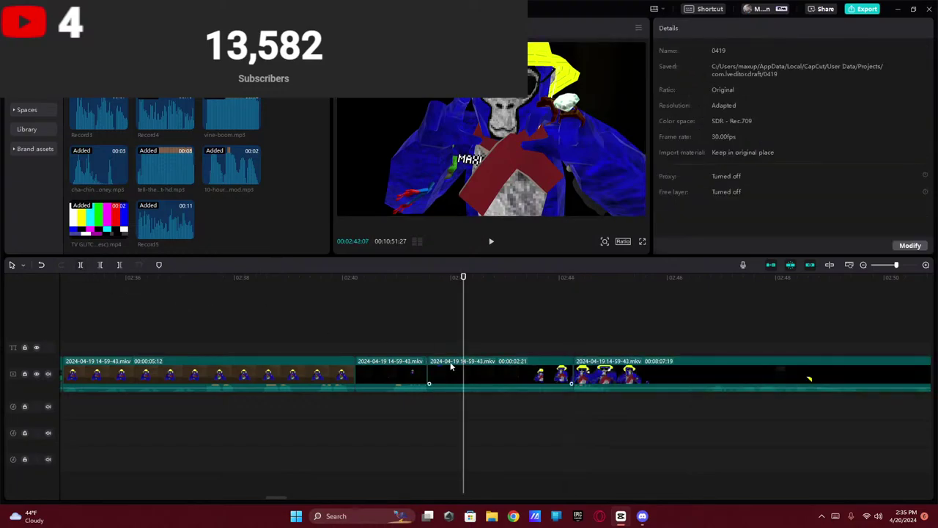
- Play across the join at 00:02:41:17 and split the following video clip at 00:02:42:04
left_click(350, 337)
key("space")
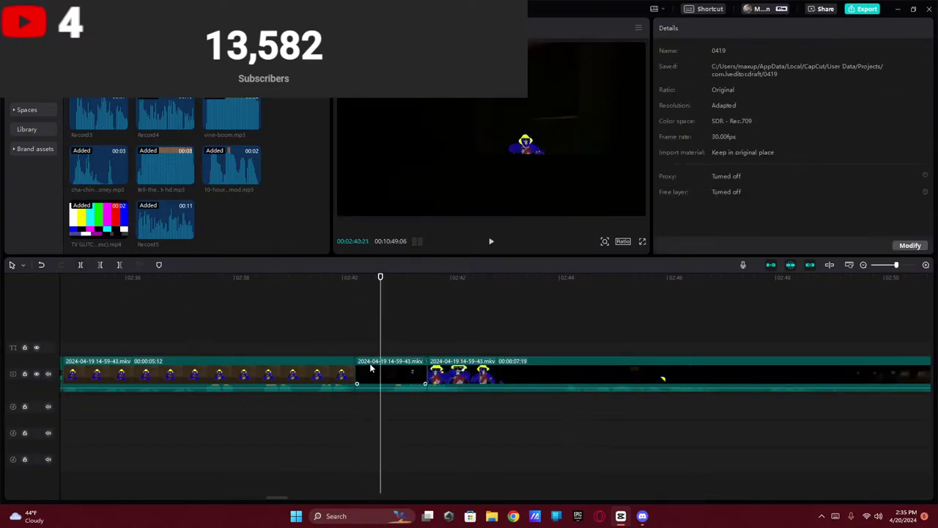
left_click(370, 368)
left_click(356, 341)
key("space")
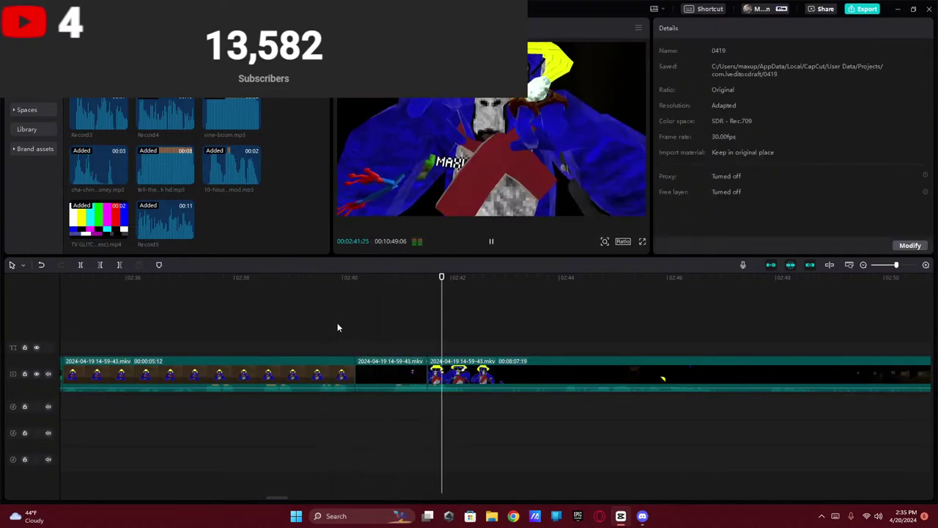
key("space")
left_click(433, 343)
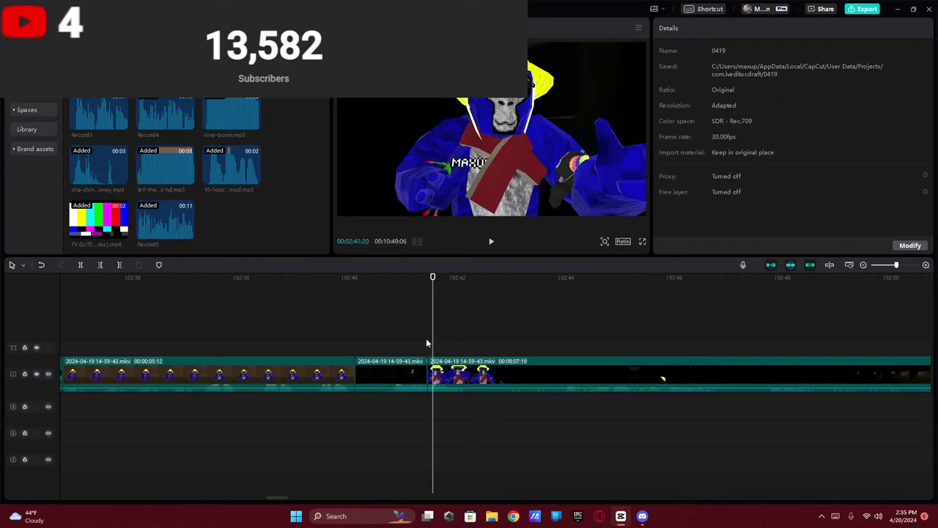
left_click(436, 367)
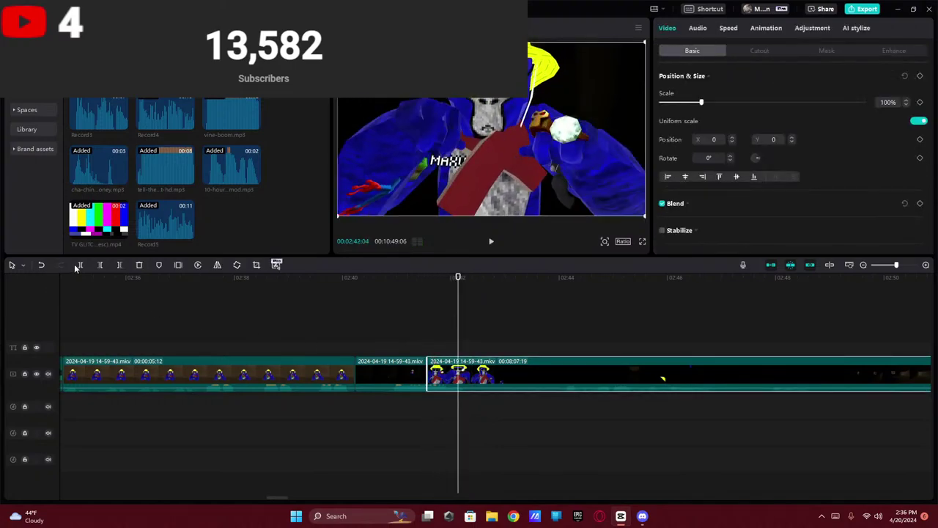
key("space")
- Skim the footage after the 00:02:42:04 cut, through the dark sections, up to the computer scene around 00:07:02
left_click(560, 342)
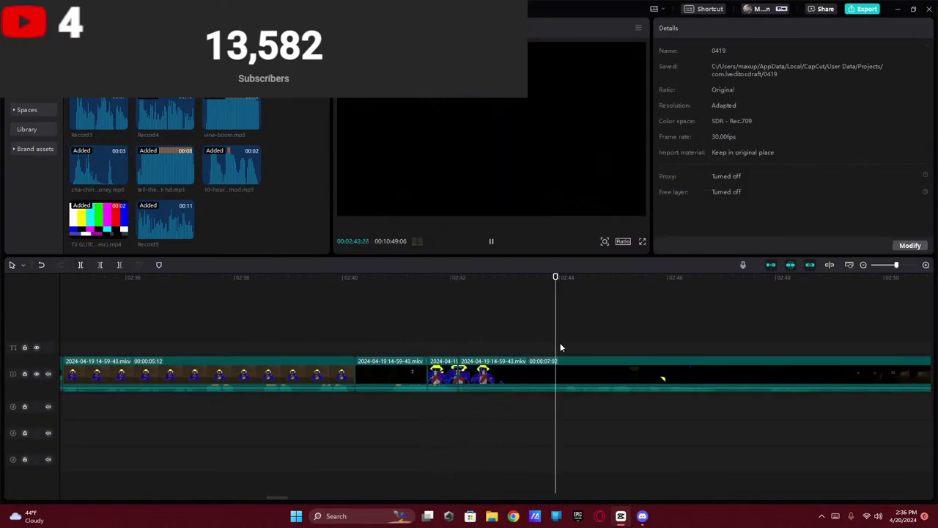
left_click(768, 351)
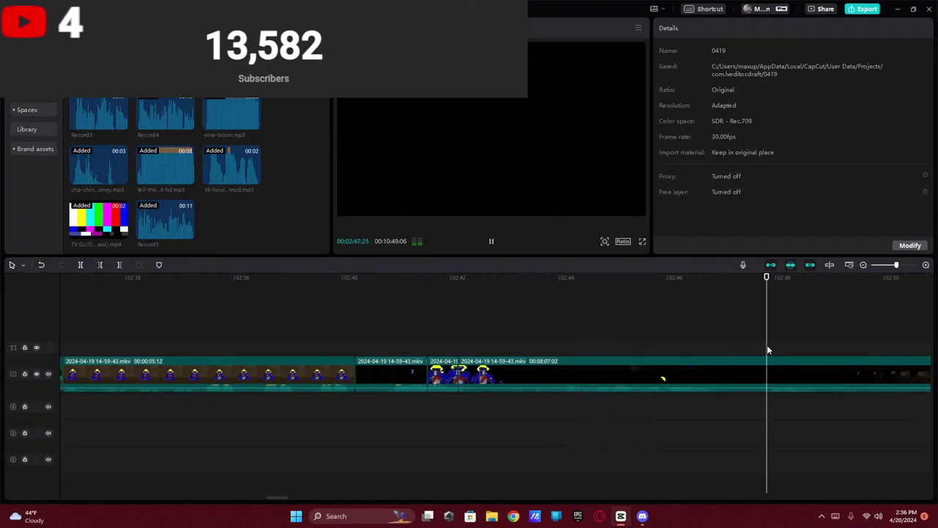
left_click_drag(279, 499, 308, 498)
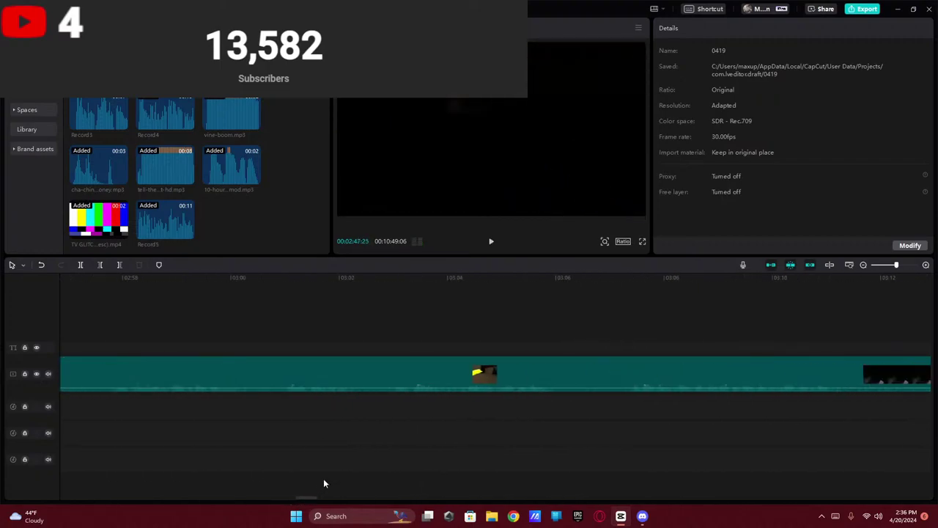
key("space")
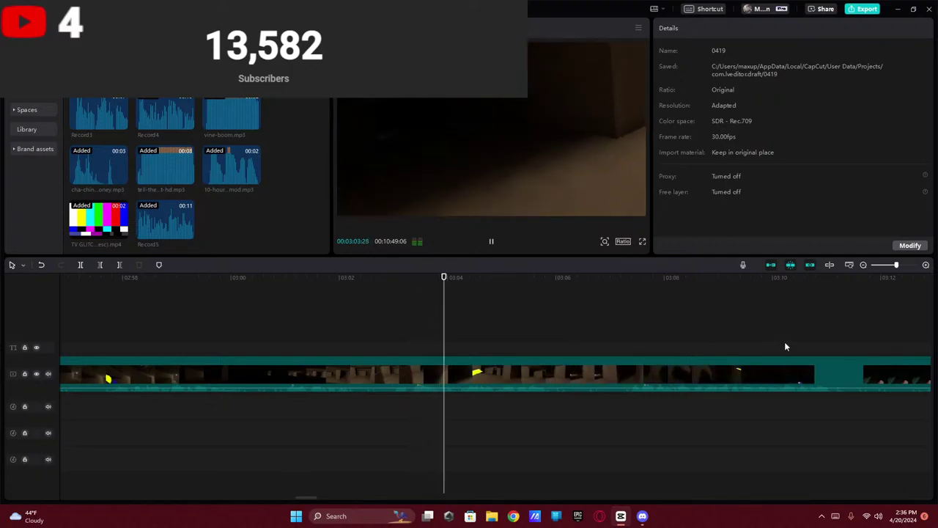
left_click(782, 343)
left_click_drag(303, 500, 347, 499)
left_click_drag(444, 350, 752, 342)
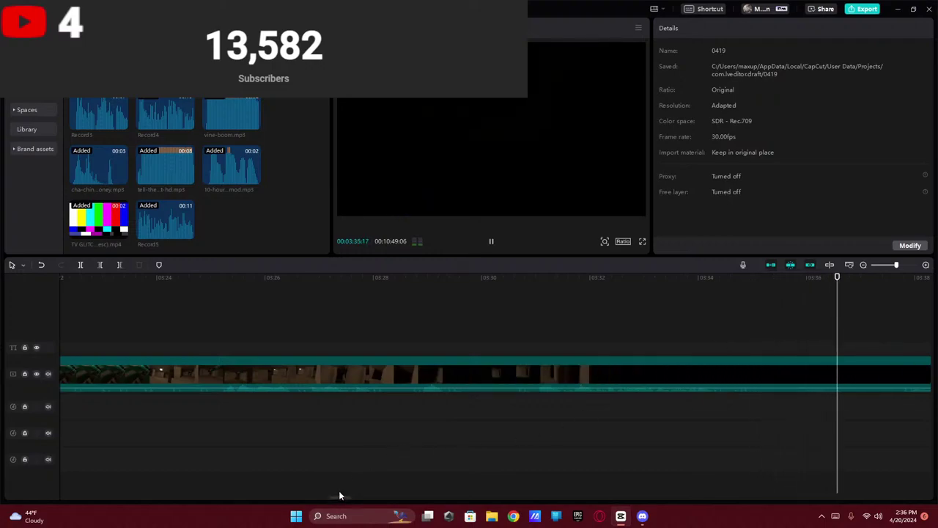
left_click_drag(338, 497, 471, 491)
left_click(487, 316)
left_click(391, 337)
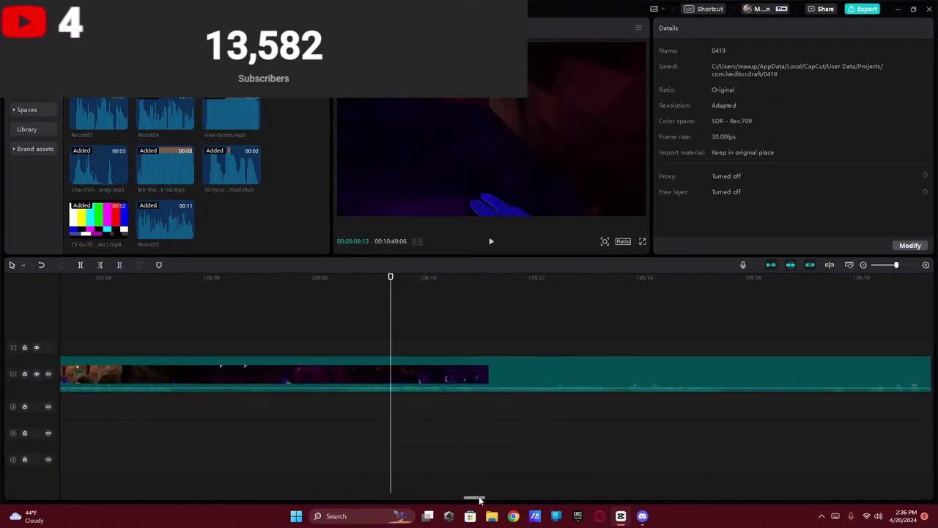
left_click_drag(477, 500, 627, 426)
left_click(460, 337)
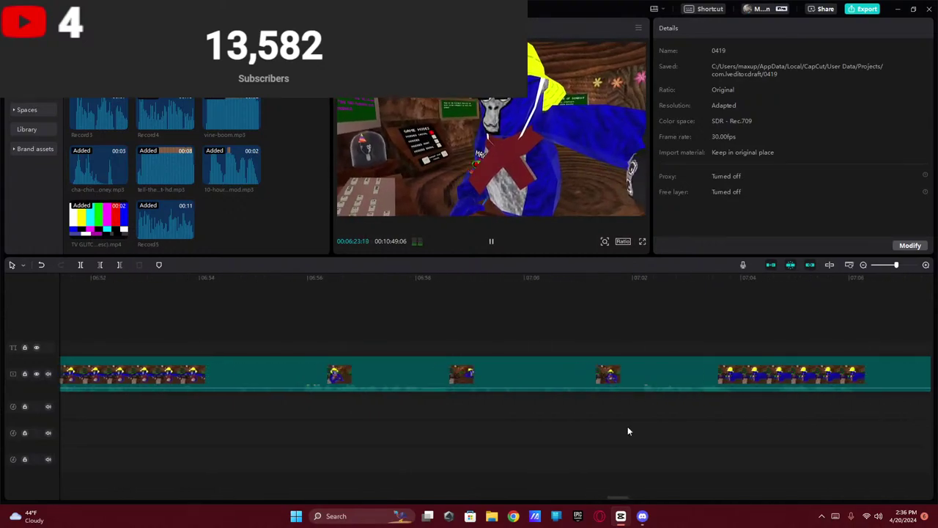
left_click(630, 344)
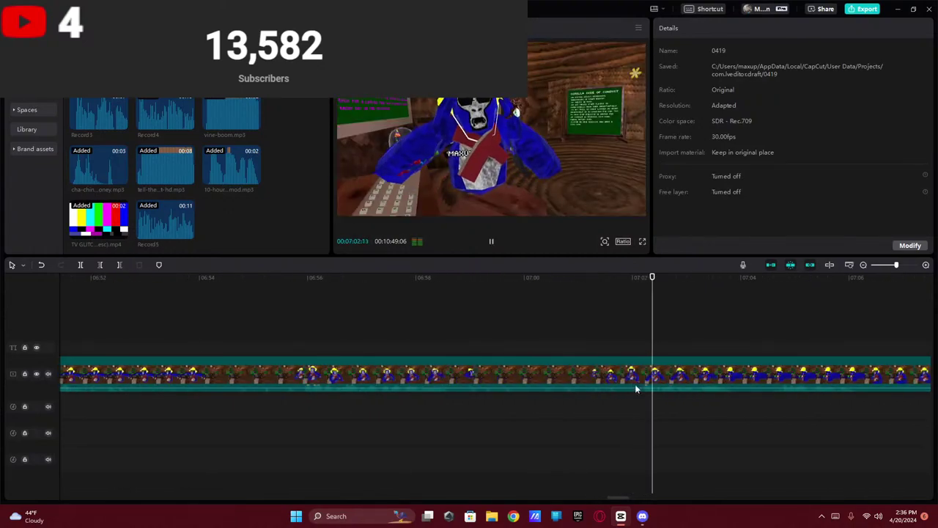
- Skim on past the computer scene and split the video clip at 00:07:37:04, during the group conversation
left_click_drag(614, 499, 709, 486)
key("space")
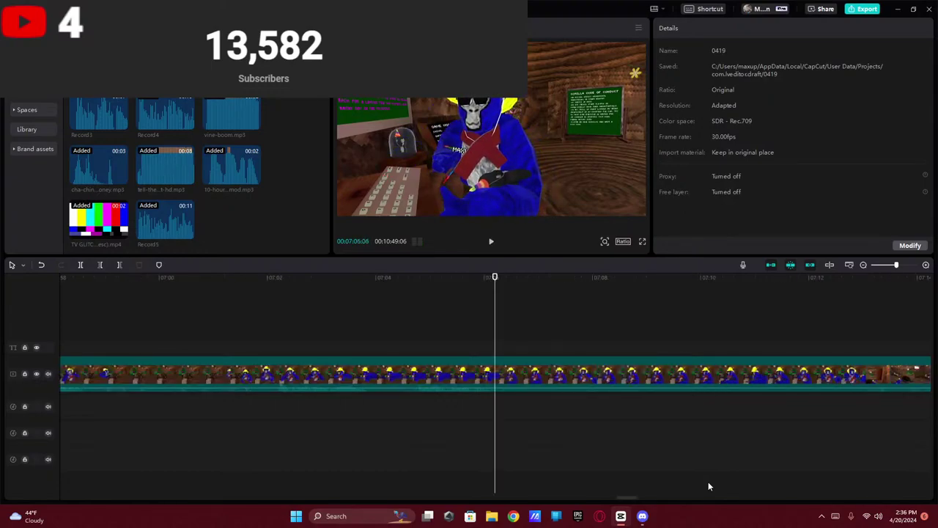
key("space")
left_click_drag(634, 496, 663, 497)
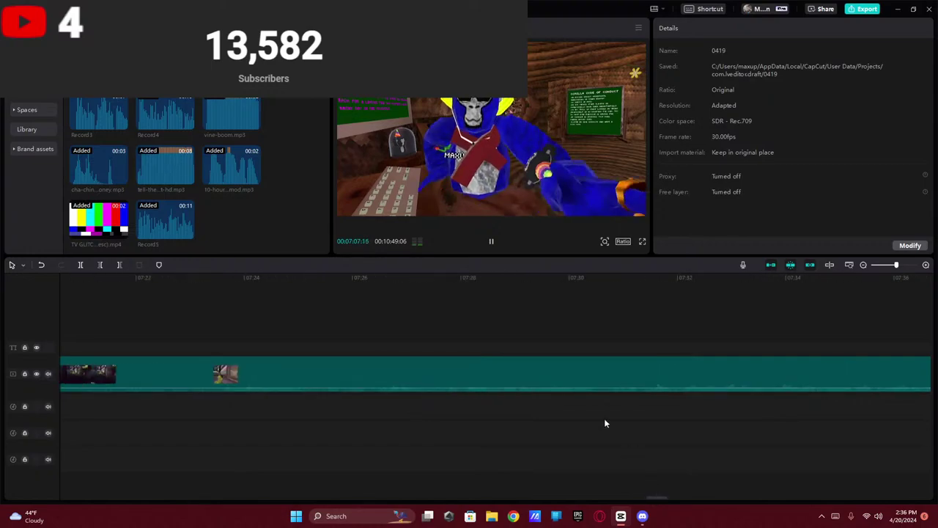
left_click(475, 323)
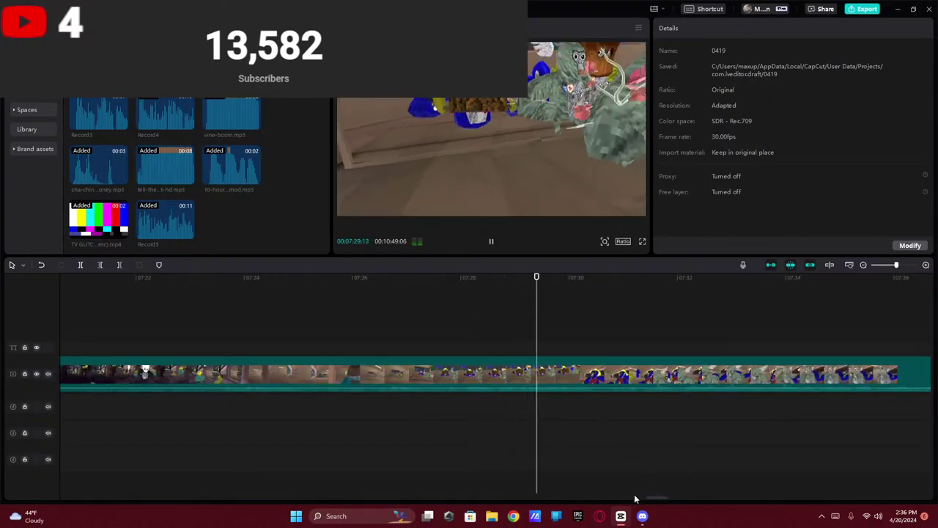
mouse_move(656, 503)
left_mouse_down()
mouse_move(644, 501)
mouse_move(657, 501)
left_mouse_up()
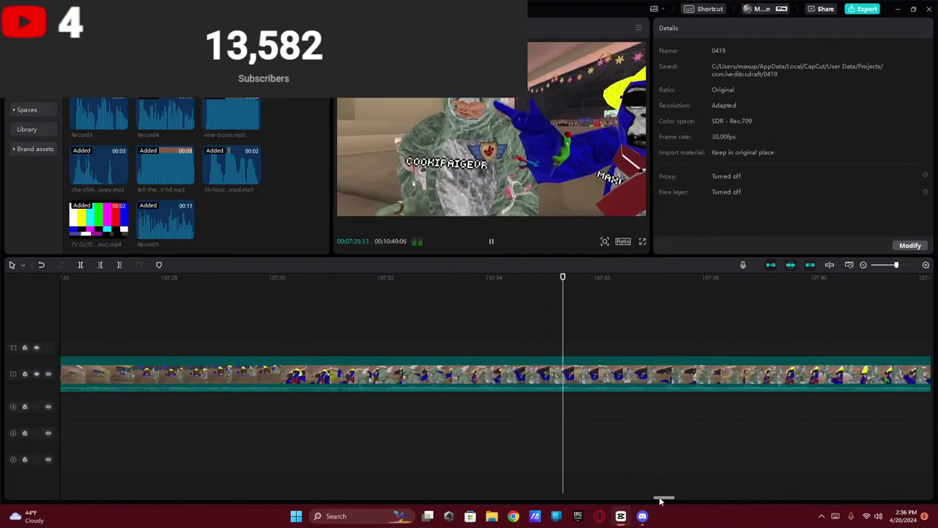
key("space")
left_click(559, 376)
left_click(79, 265)
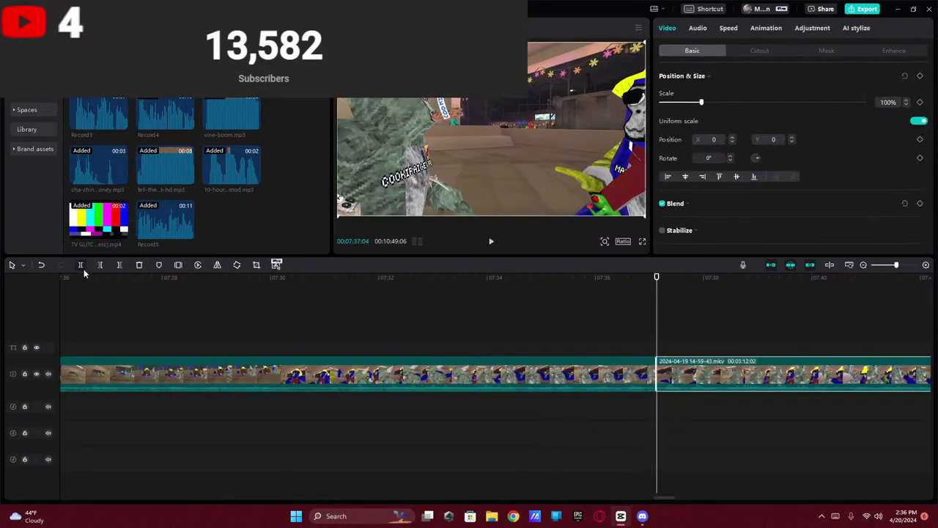
- Delete the segment between the cuts at 00:02:42:04 and 00:07:37:04, and play across the join
left_click_drag(666, 502, 396, 455)
left_click(396, 454)
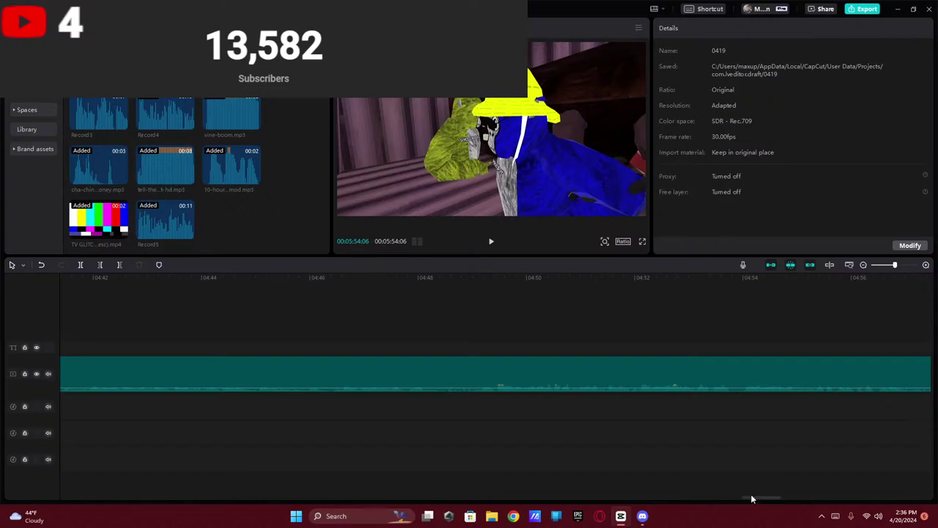
left_click_drag(759, 501, 451, 494)
left_click(462, 378)
key("space")
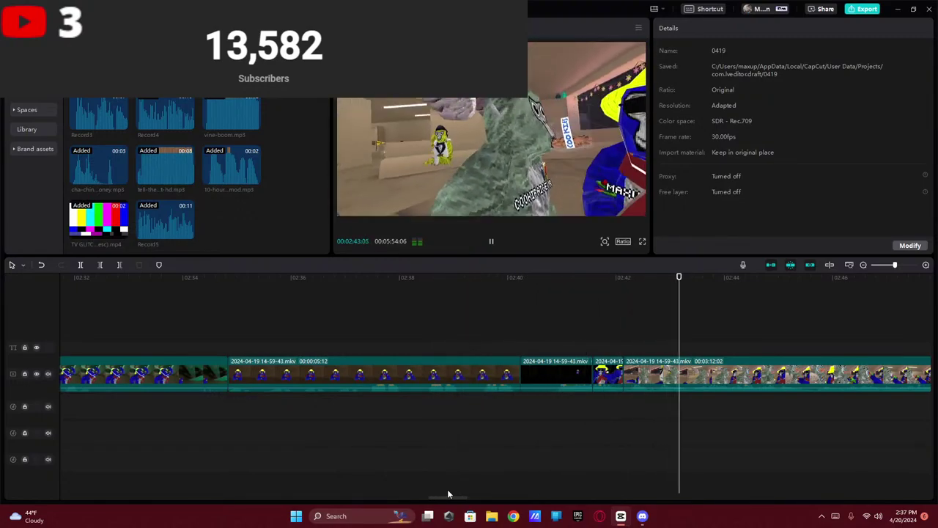
left_click_drag(454, 499, 475, 494)
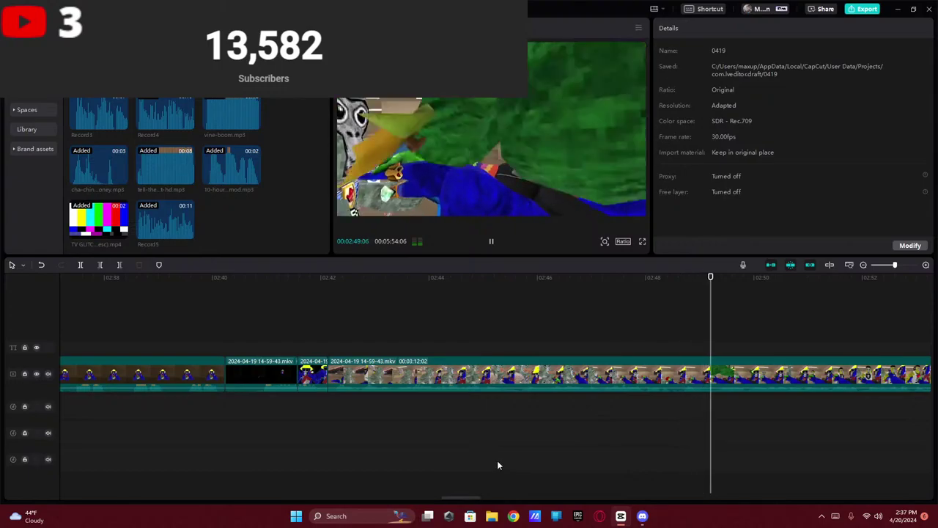
left_click_drag(469, 498, 479, 496)
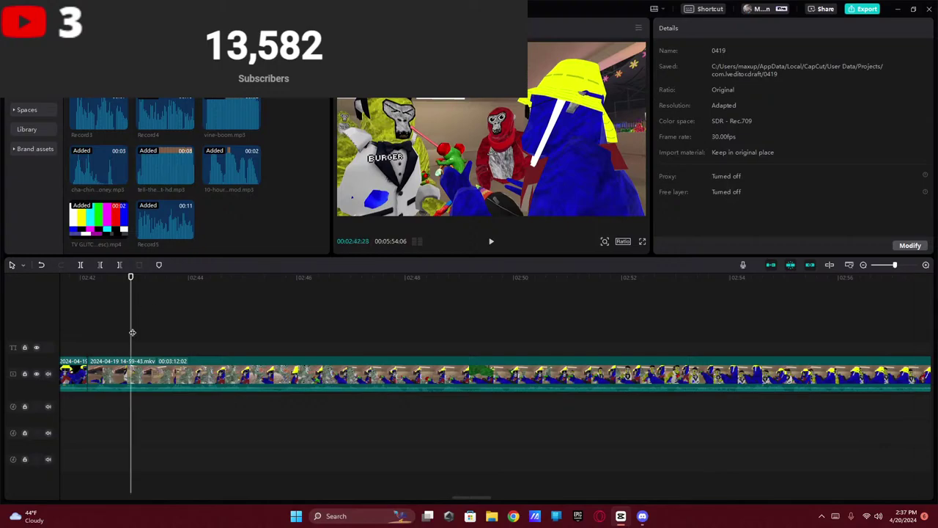
- Split the video clip at 00:02:46:29 and delete the segment between the 00:02:42:04 cut and this point
key("space")
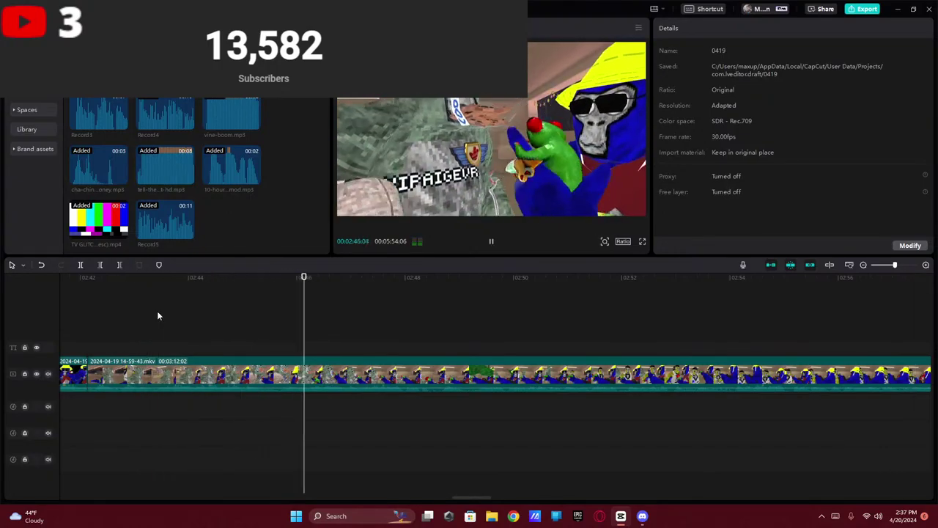
key("space")
left_click(203, 377)
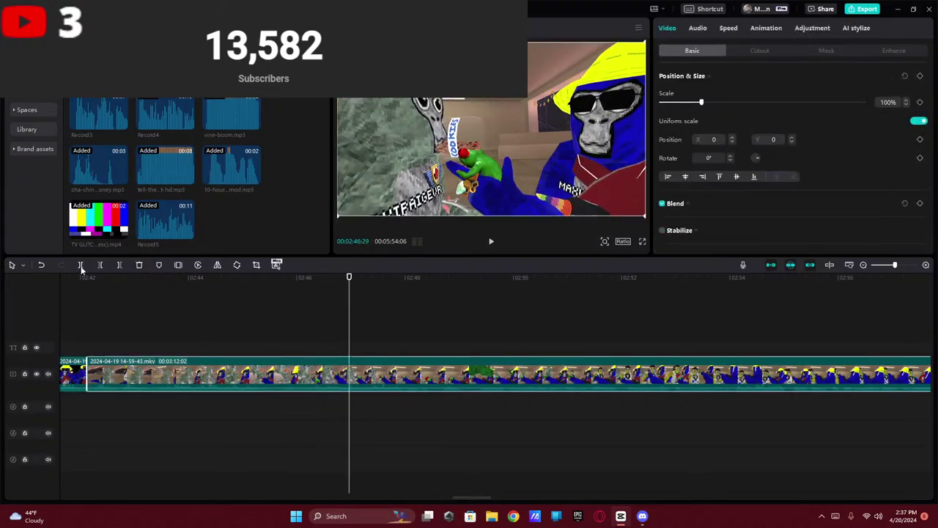
key("ctrl+b")
key("Delete")
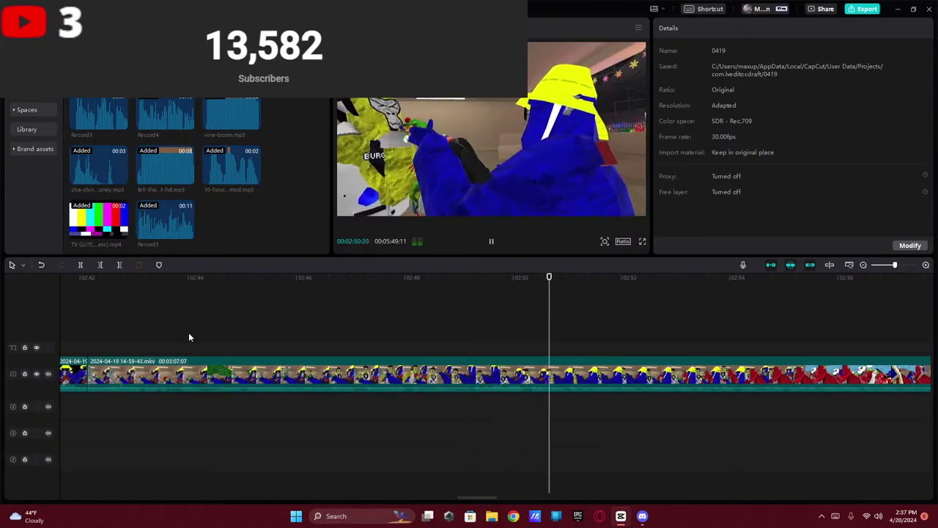
- Play the footage after the 00:02:42:04 join and split the video clip at 00:02:48:07
left_click(180, 377)
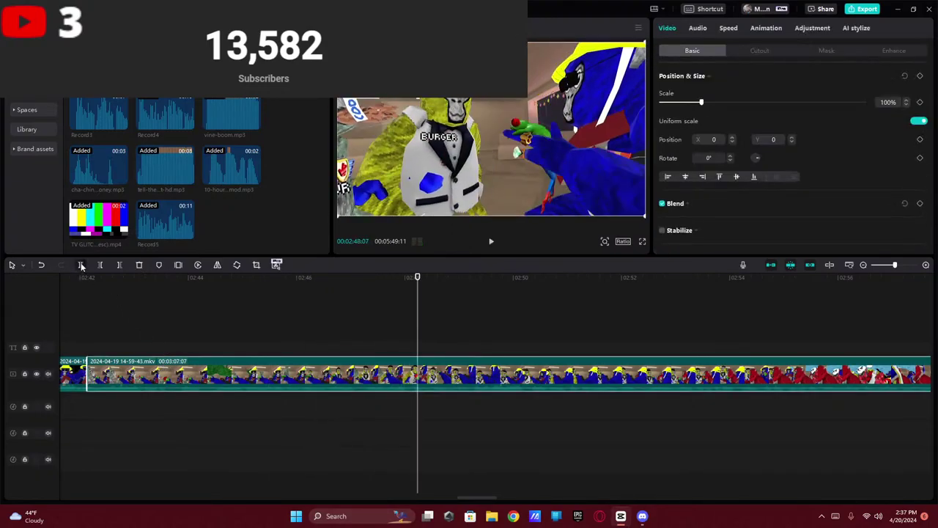
left_click(81, 265)
key("space")
- Skim the footage after the 00:02:48:07 cut up to the scene on the purple floor around 00:05:32
left_click(740, 330)
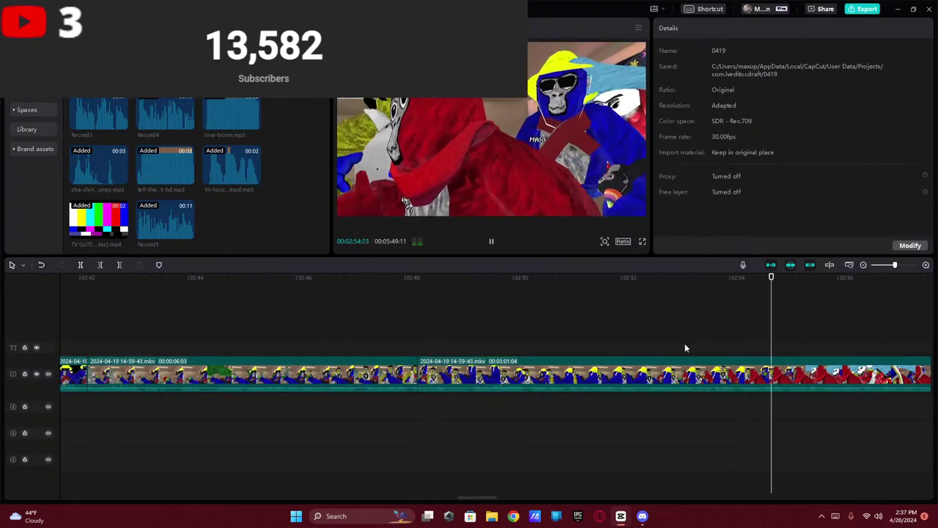
left_click_drag(487, 500, 811, 467)
left_click(721, 350)
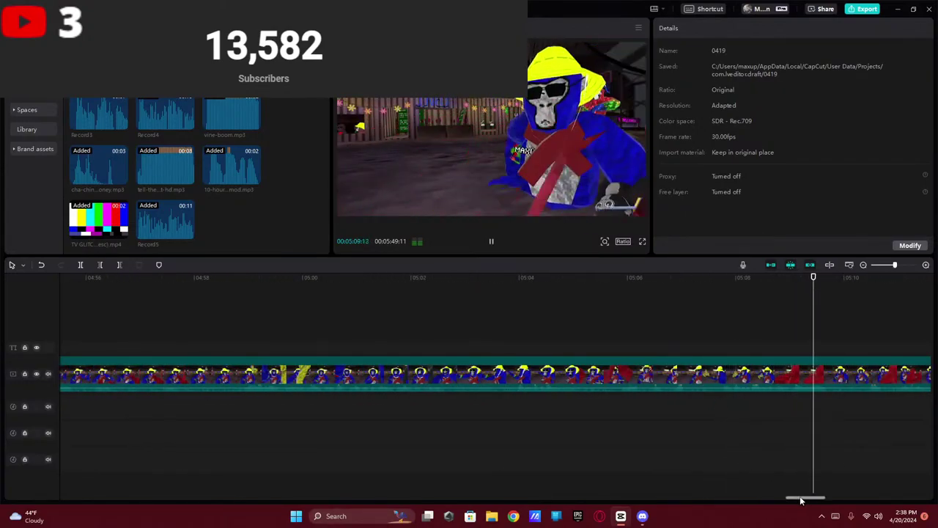
left_click_drag(805, 497, 817, 493)
left_click(706, 334)
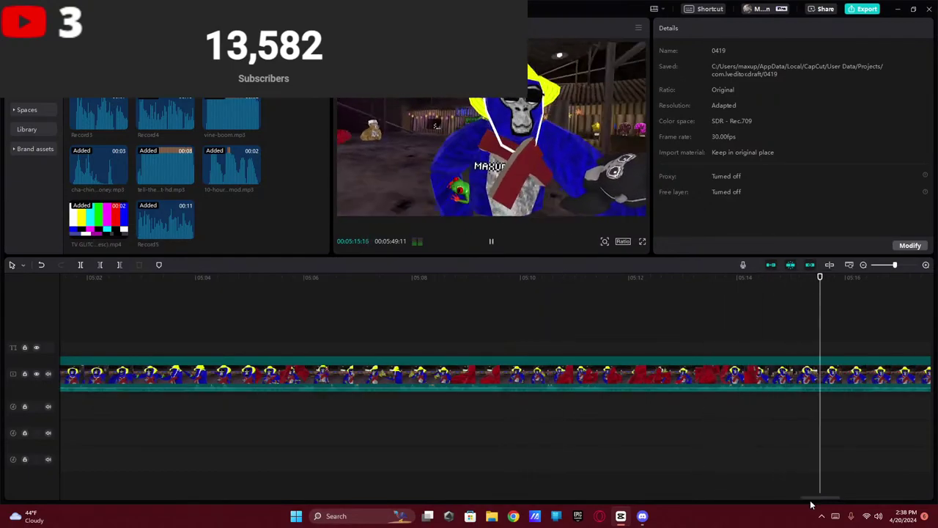
left_click_drag(813, 498, 829, 500)
key("space")
left_click(641, 340)
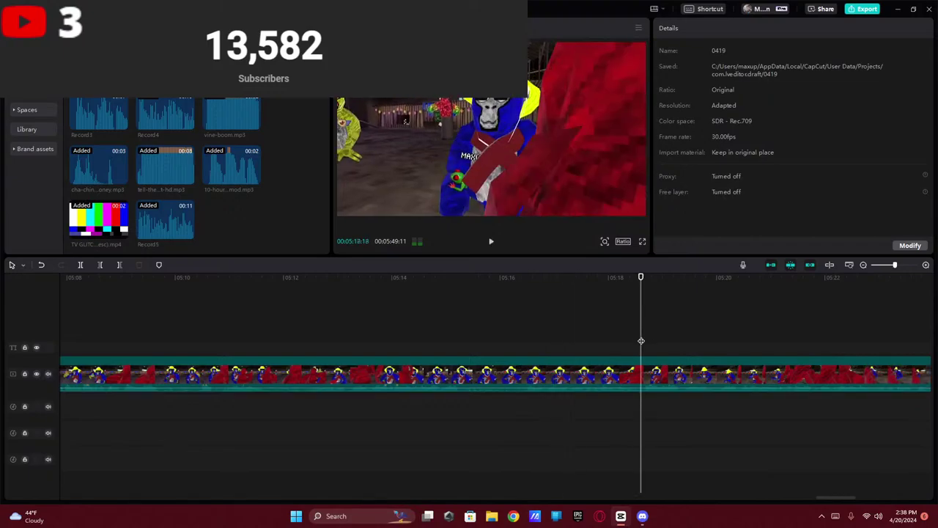
left_click_drag(818, 497, 856, 503)
left_click(815, 366)
key("space")
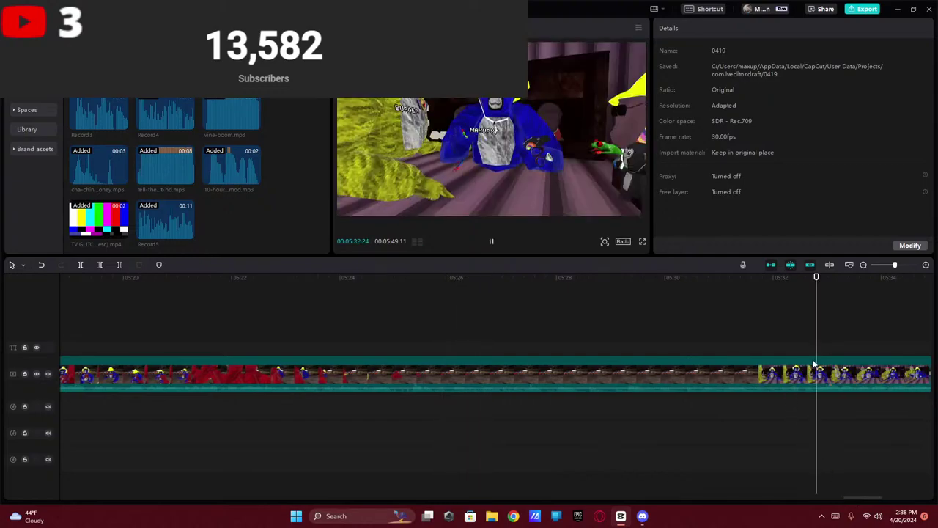
- Replay the start of the purple-floor scene to find the cut point and split the video clip at 00:05:32:08
left_click(753, 341)
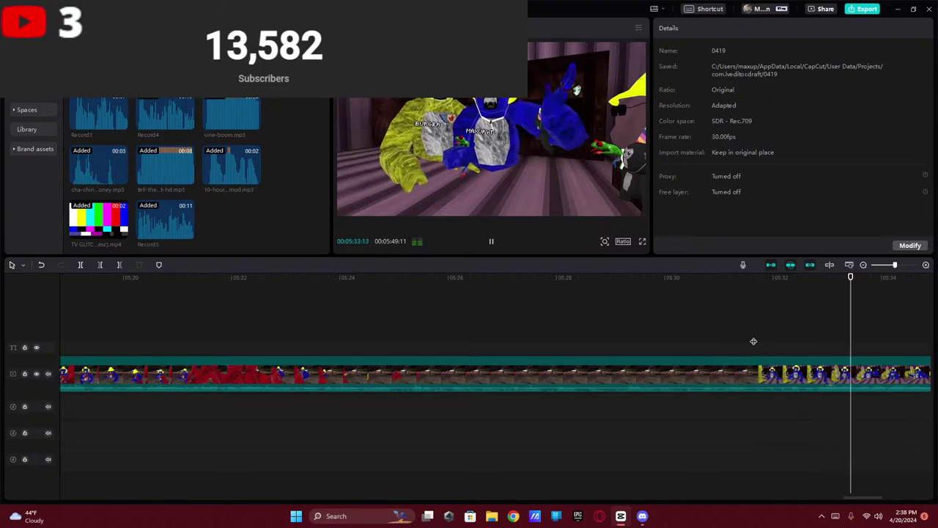
key("space")
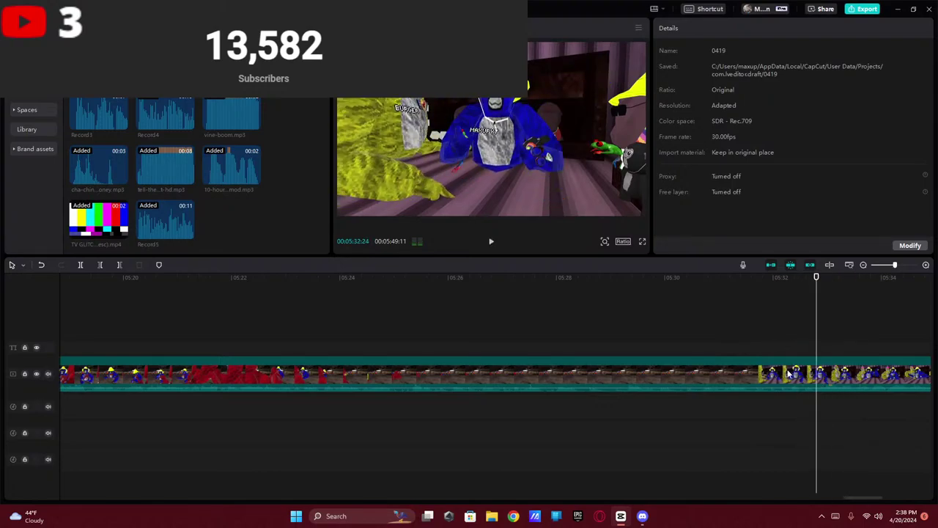
left_click(797, 374)
left_click(741, 345)
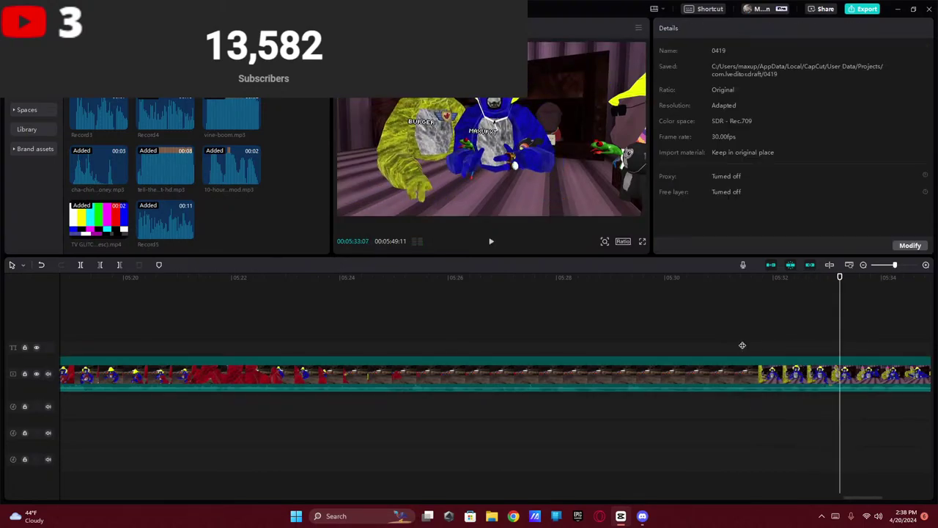
key("space")
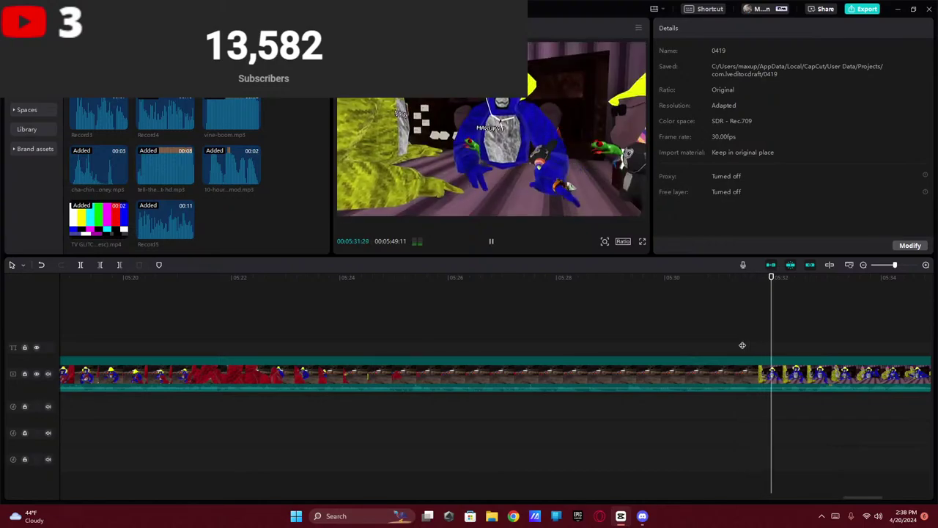
left_click(784, 368)
left_click(787, 357)
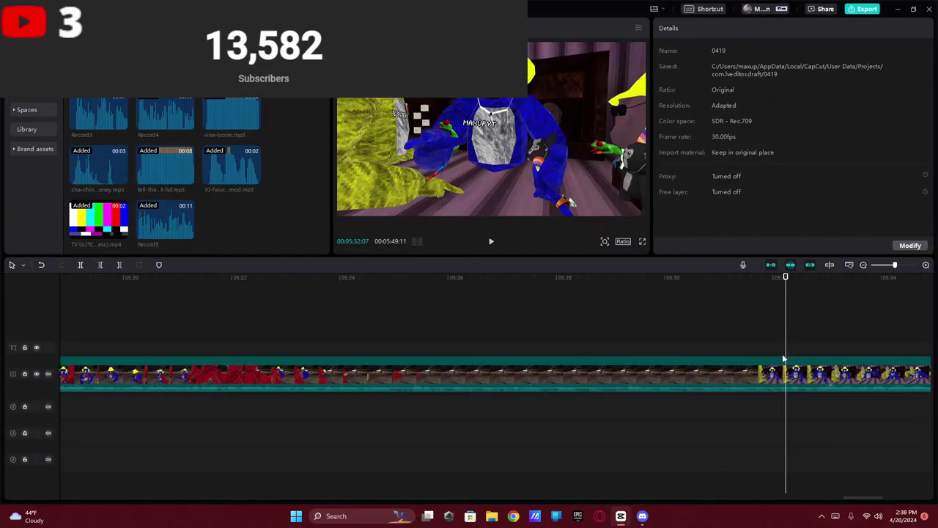
left_click(746, 377)
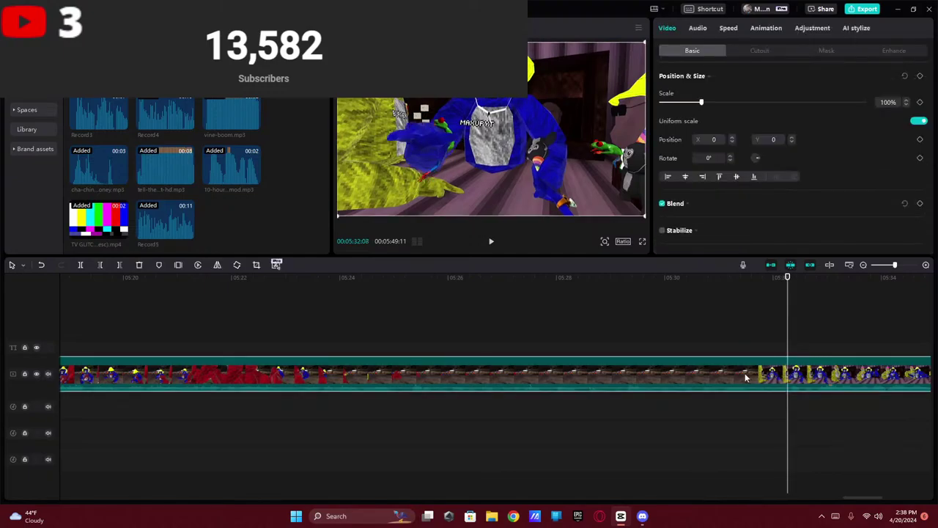
left_click(82, 265)
- Delete the segment between the cuts at 00:02:48:07 and 00:05:32:08, and play the remaining footage toward the timeline's end
left_click_drag(843, 499, 473, 469)
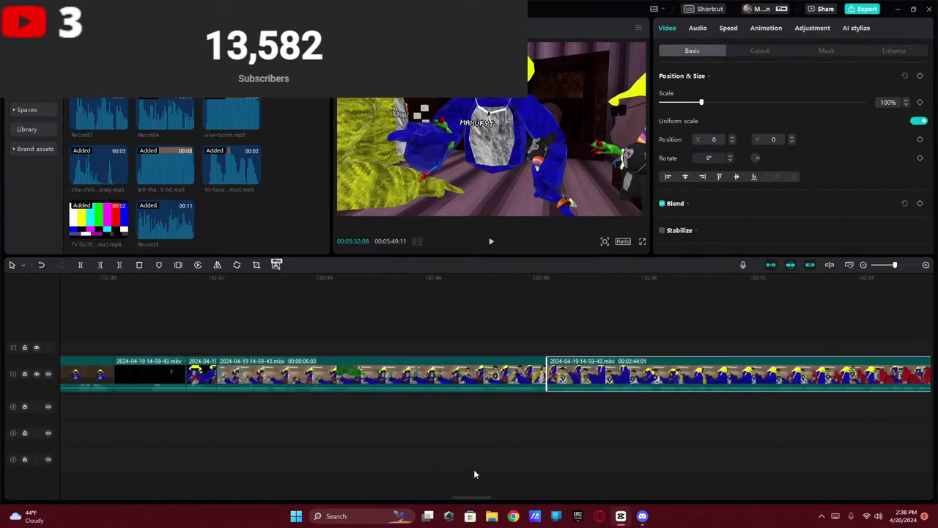
key("Delete")
key("space")
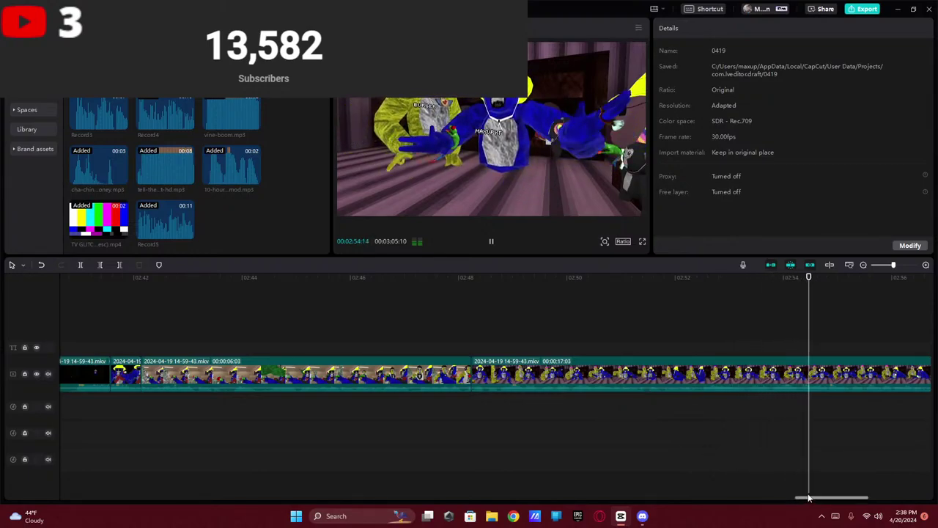
left_click_drag(809, 498, 848, 501)
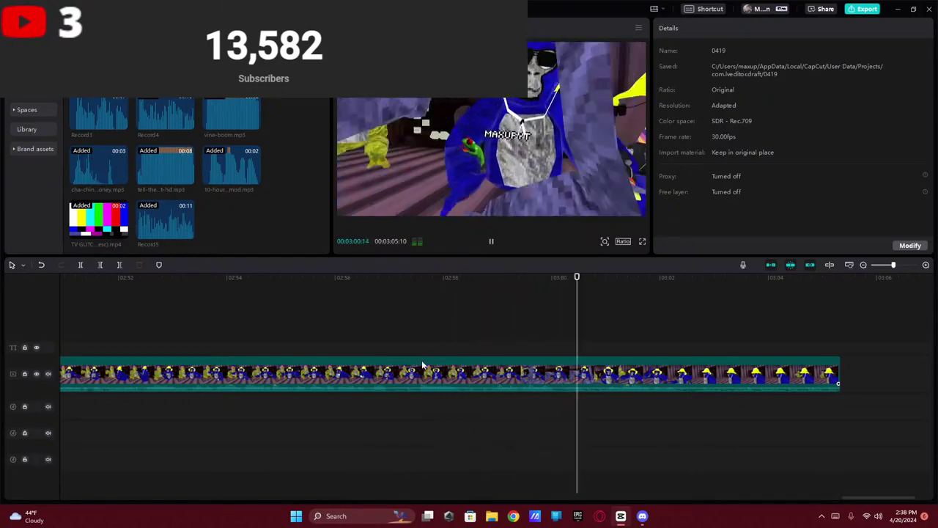
- Split the last video clip at 00:03:01:27 and add an effect to the segment after the cut
key("space")
left_click(545, 374)
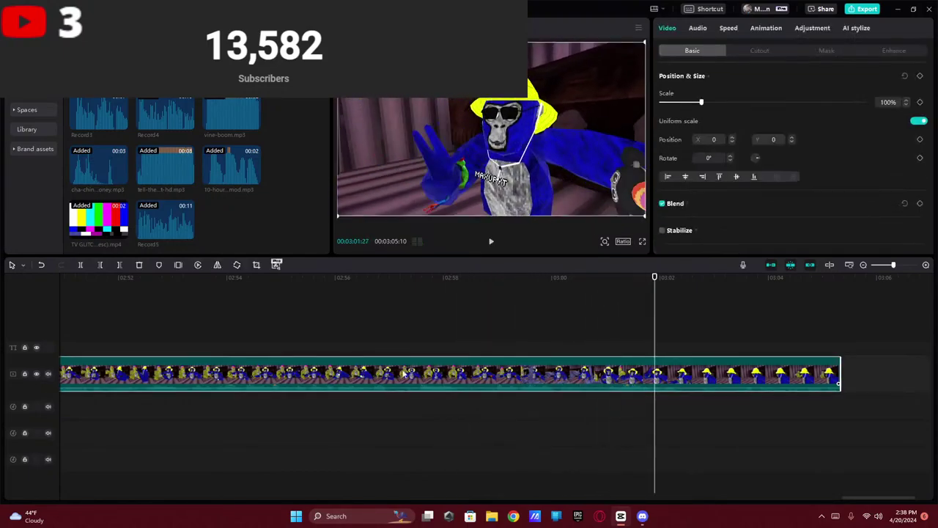
left_click(81, 265)
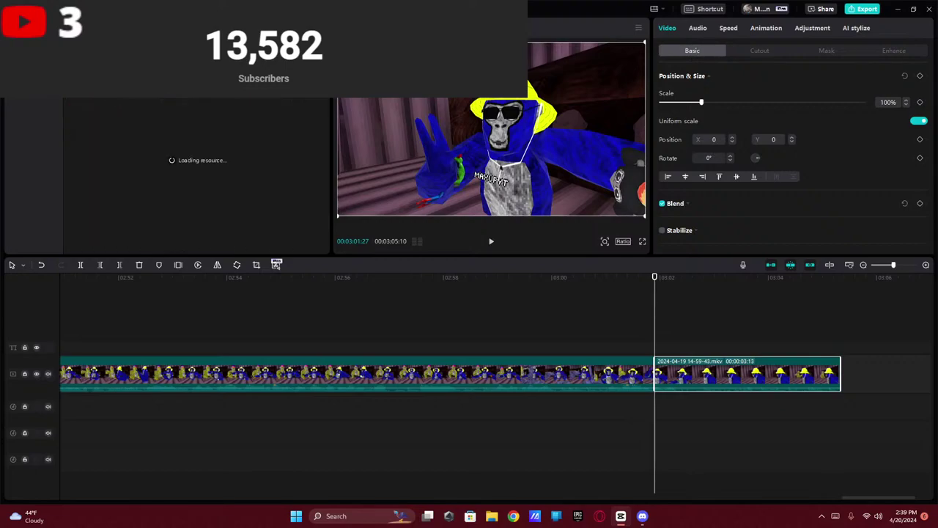
left_click_drag(86, 116, 659, 375)
- Switch to Chrome and paste the copied text into the address bar
left_click(513, 515)
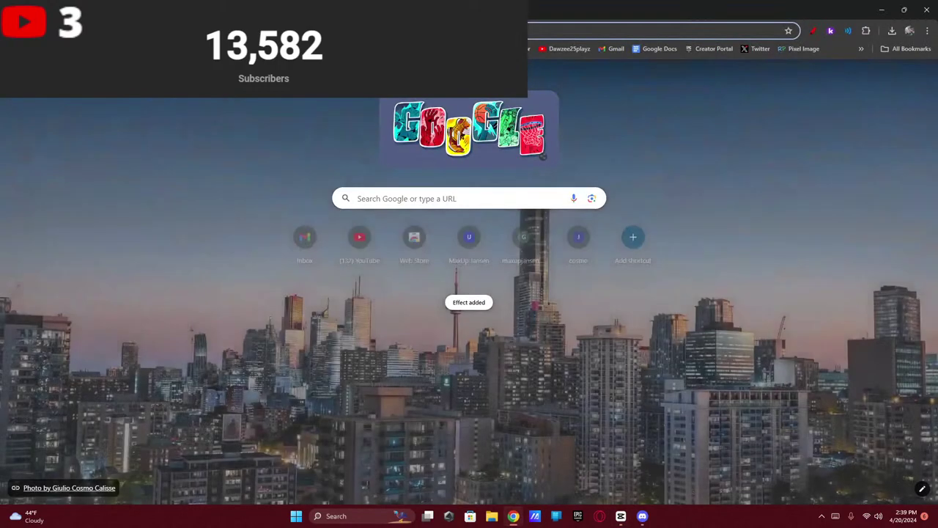
key("ctrl+v")
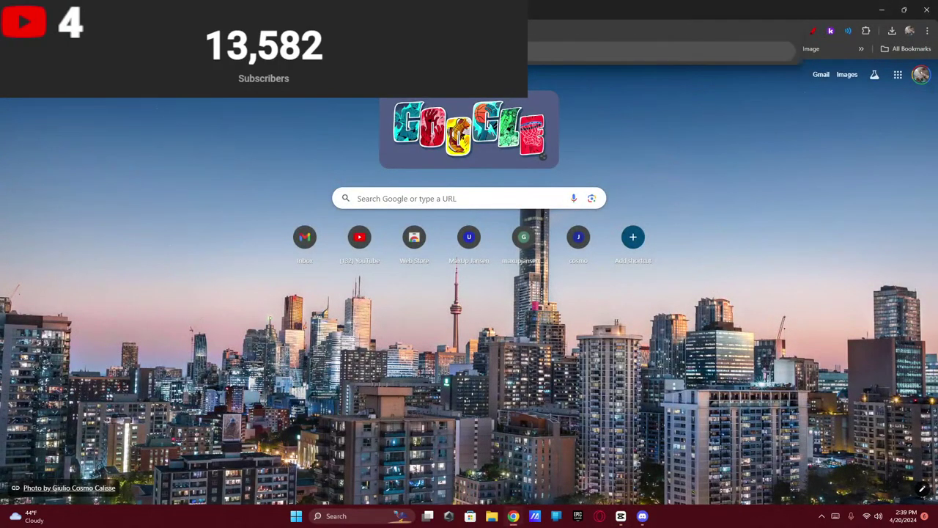
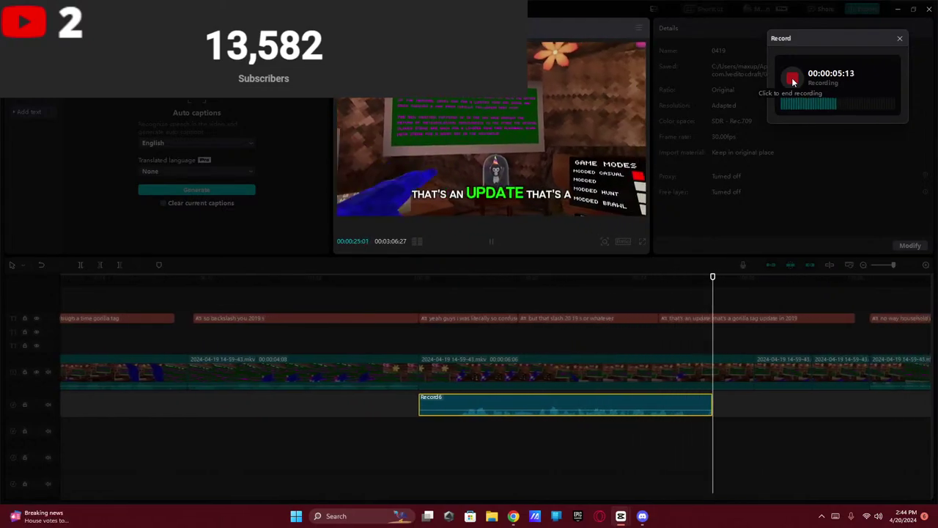
- Finish the voice-over recording and close the recorder
left_click(791, 77)
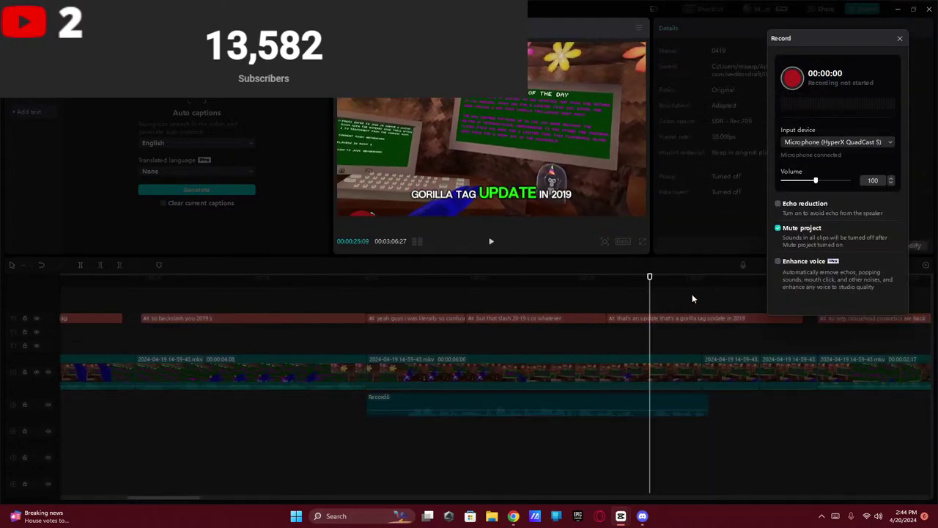
left_click(900, 38)
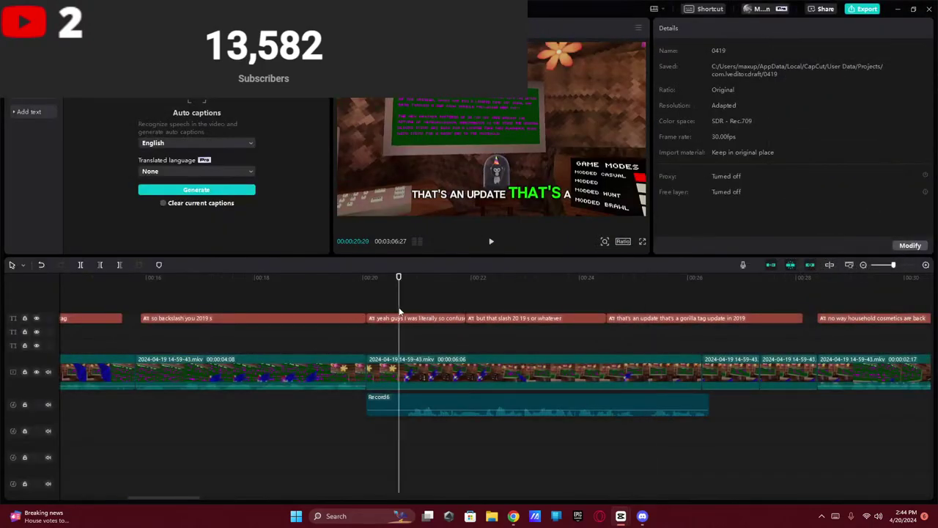
- Cut away the voice recording's start before 00:00:20:25 and move the rest back toward the start of the video clip above it
left_click_drag(399, 311, 409, 305)
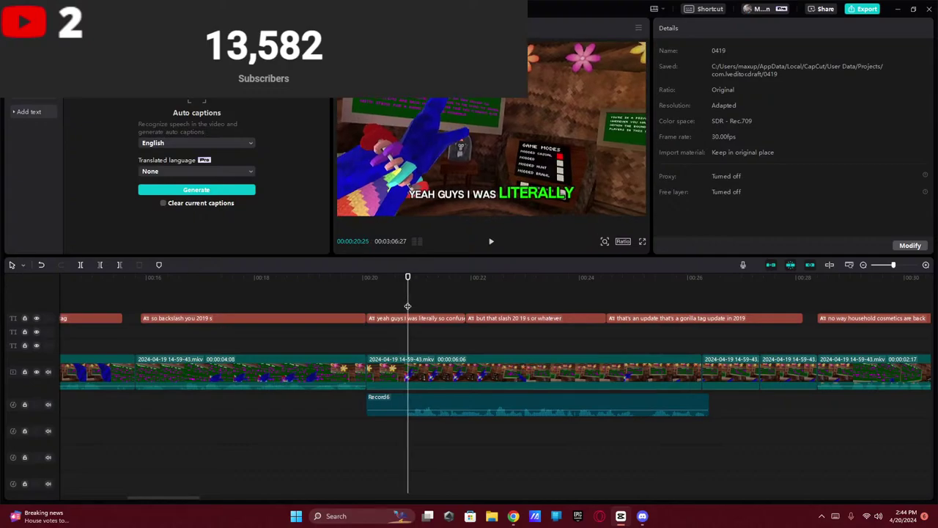
left_click(396, 407)
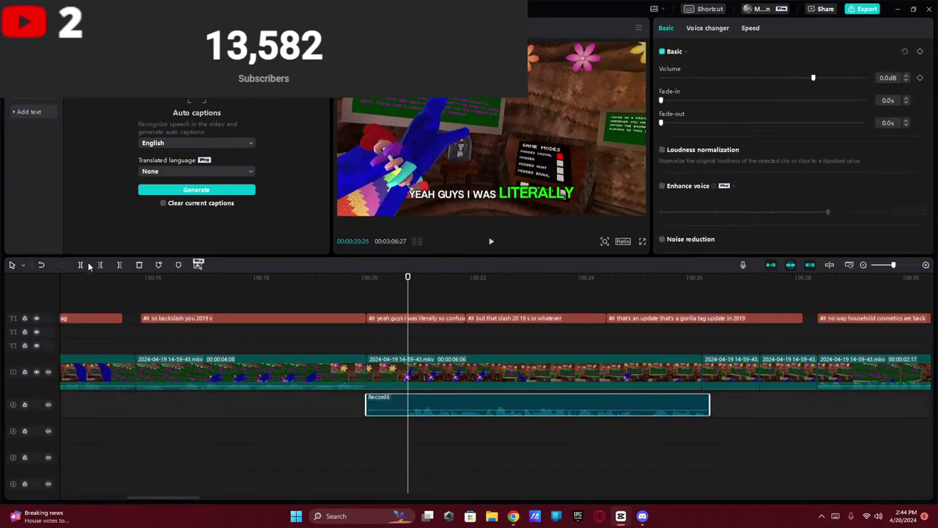
key("Delete")
left_click_drag(427, 405, 394, 405)
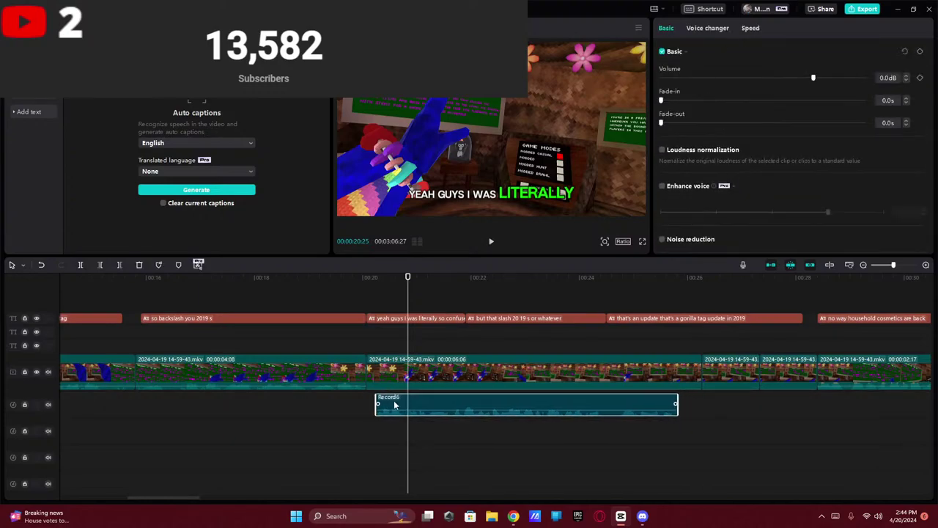
- Split the video clip at 00:00:25:19, where the voice recording ends, and delete its remainder and the two short segments after it
left_click_drag(672, 329, 667, 329)
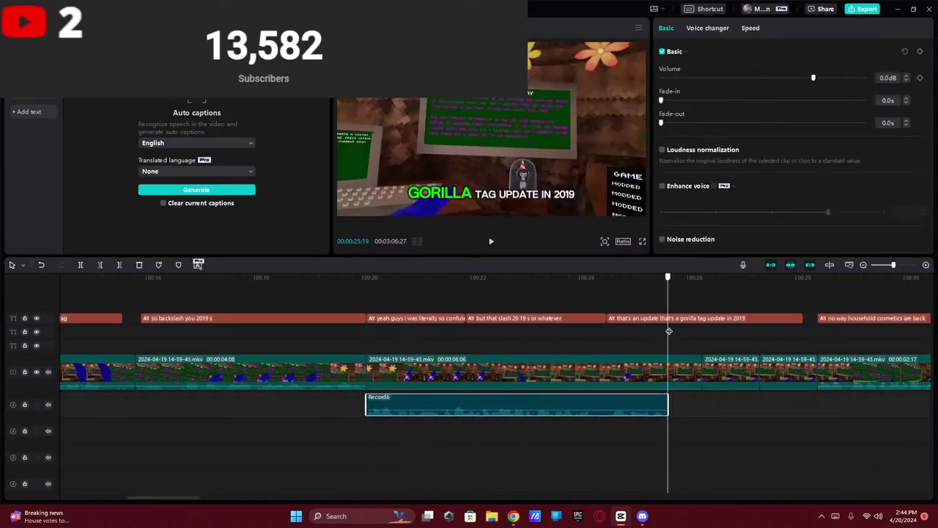
left_click(611, 373)
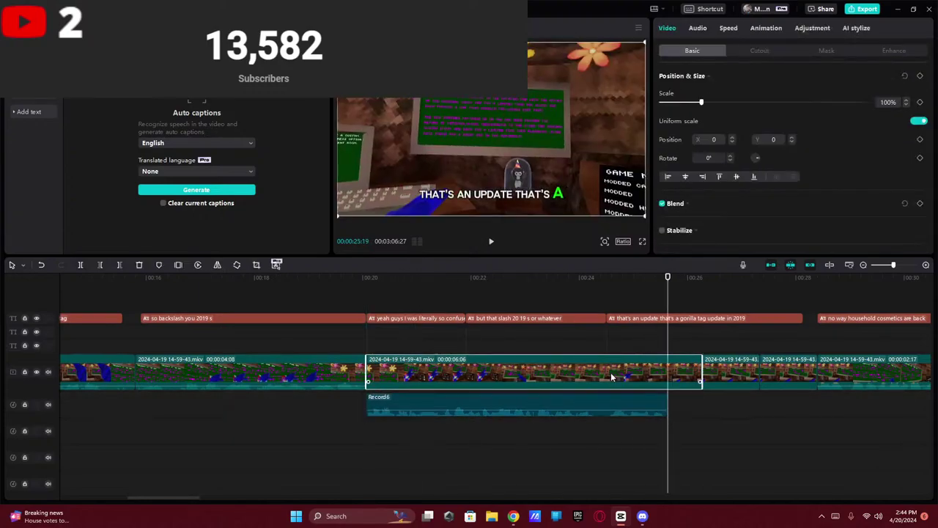
left_click(81, 264)
left_click(689, 373)
key("Delete")
left_click(702, 374)
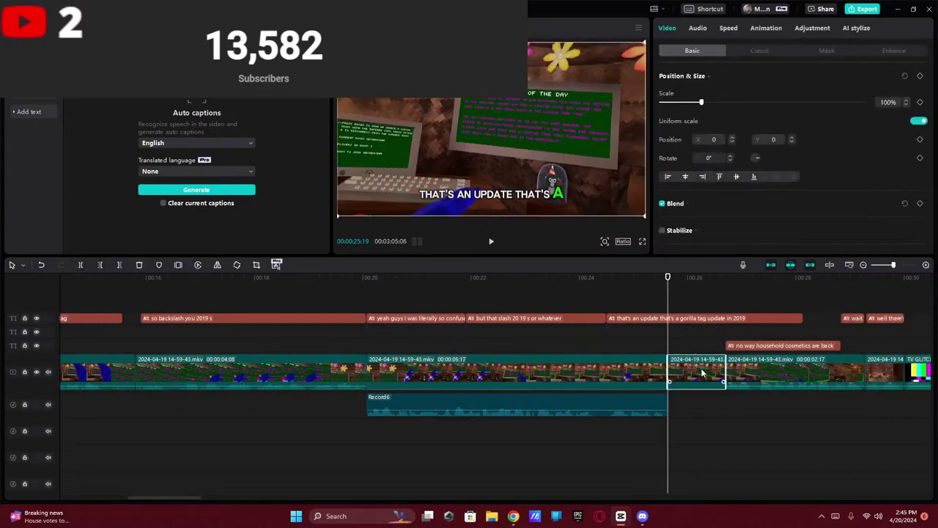
key("Delete")
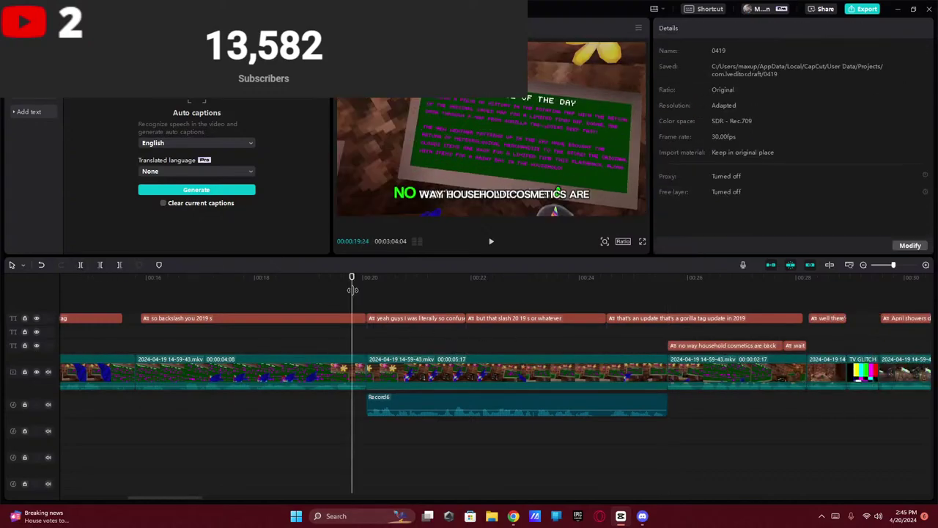
- Delete the three captions above the new voice recording, from "yeah guys i was literally" to "that's a gorilla tag update in 2019"
key("space")
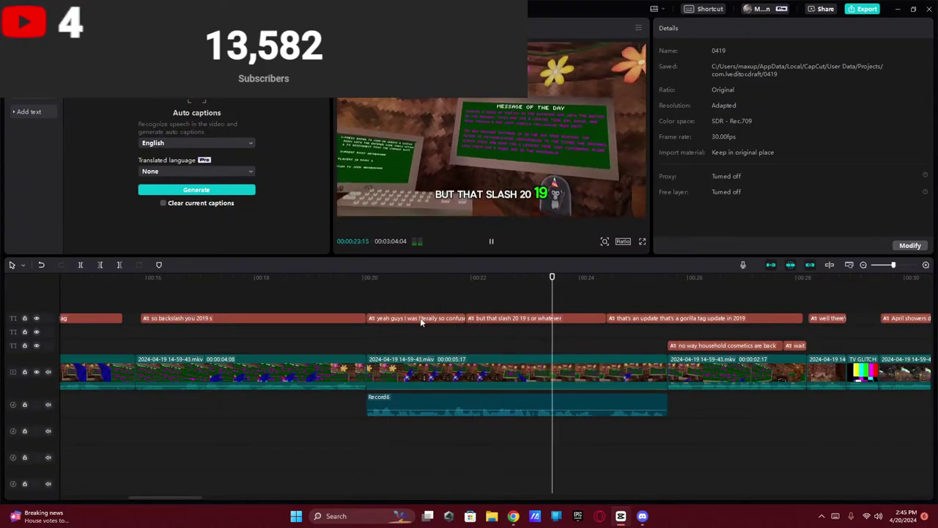
left_click(469, 318)
key("Delete")
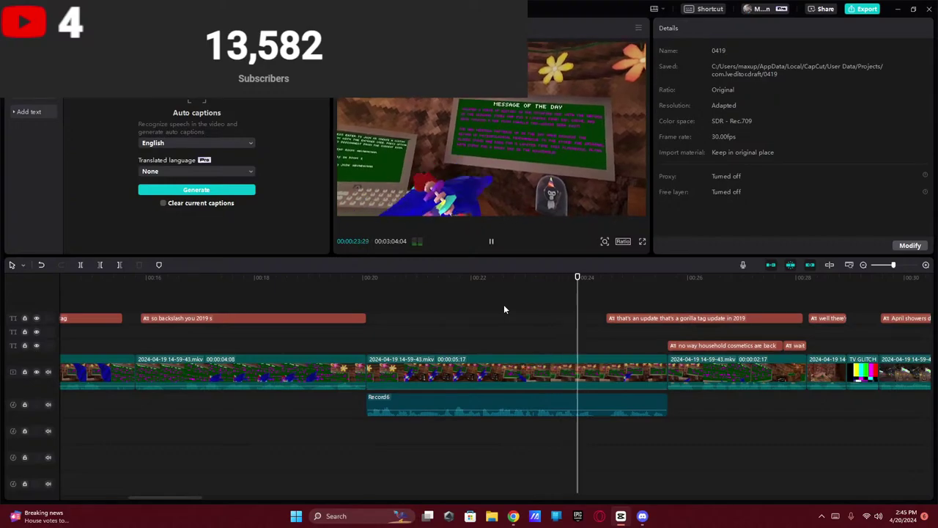
left_click(674, 320)
key("Delete")
key("space")
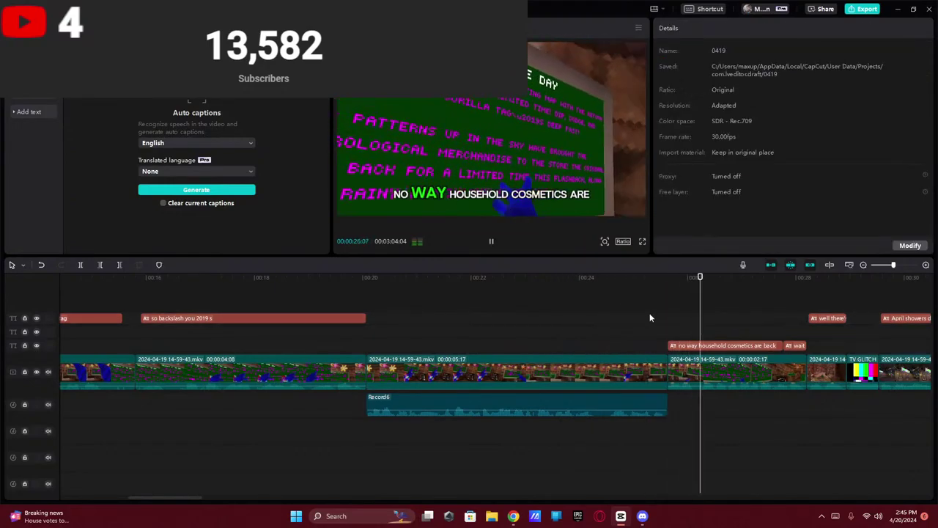
- Review the captioned footage after the voice recording and delete the "tell him to bring me" caption near 00:00:50
key("space")
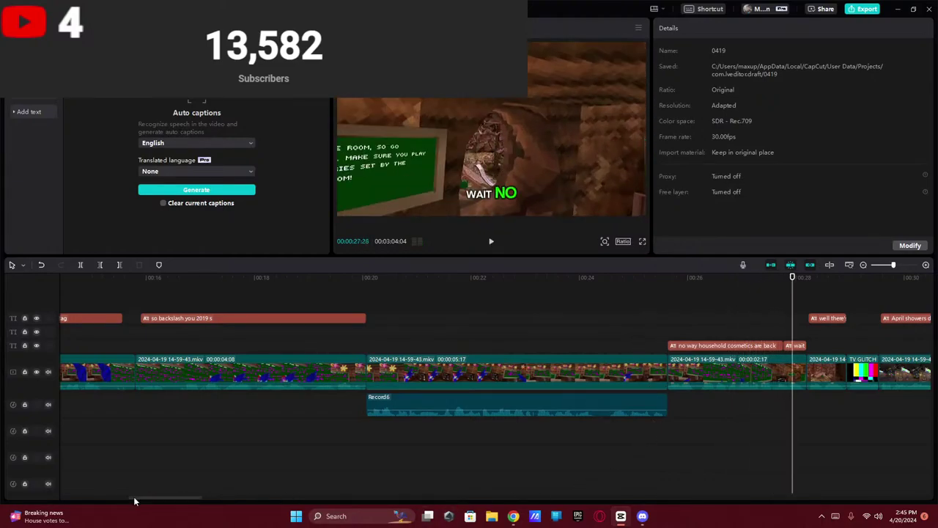
left_click_drag(134, 496, 175, 504)
key("space")
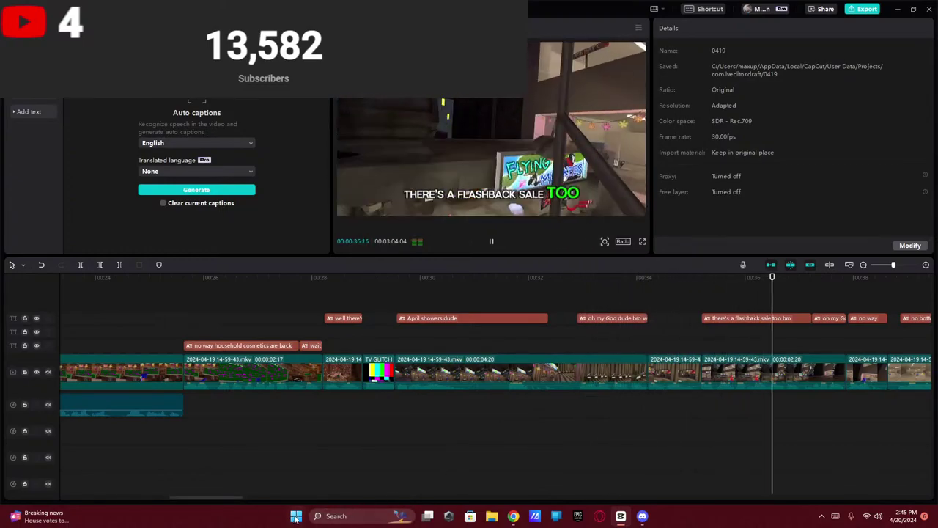
left_click_drag(234, 501, 311, 500)
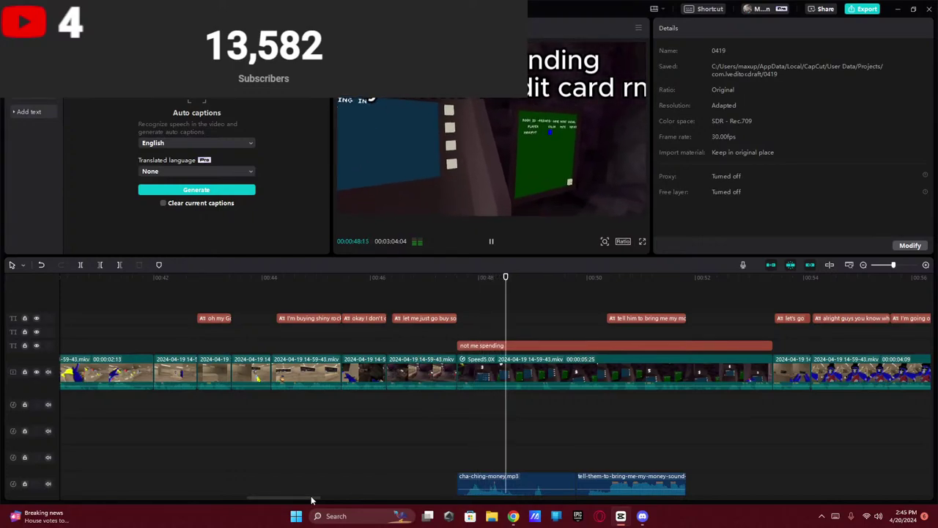
left_click_drag(311, 499, 318, 497)
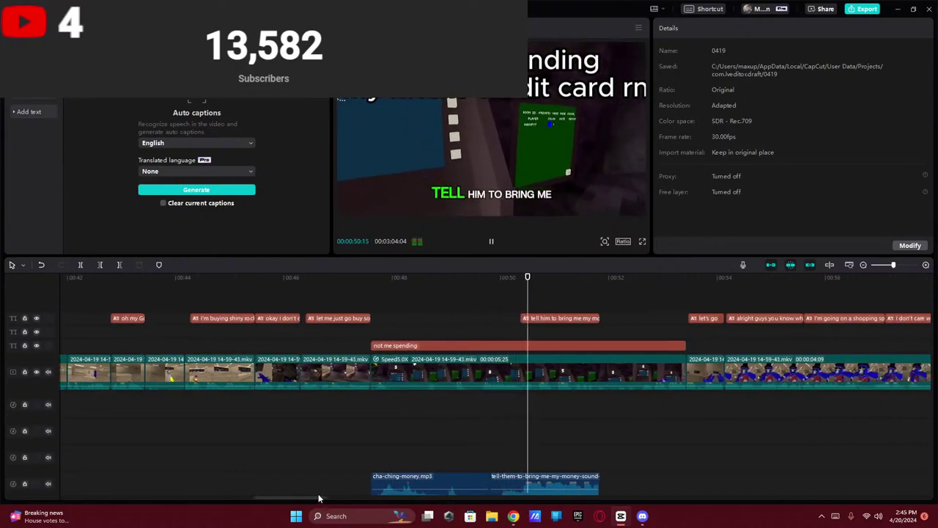
left_click(563, 320)
key("Delete")
key("space")
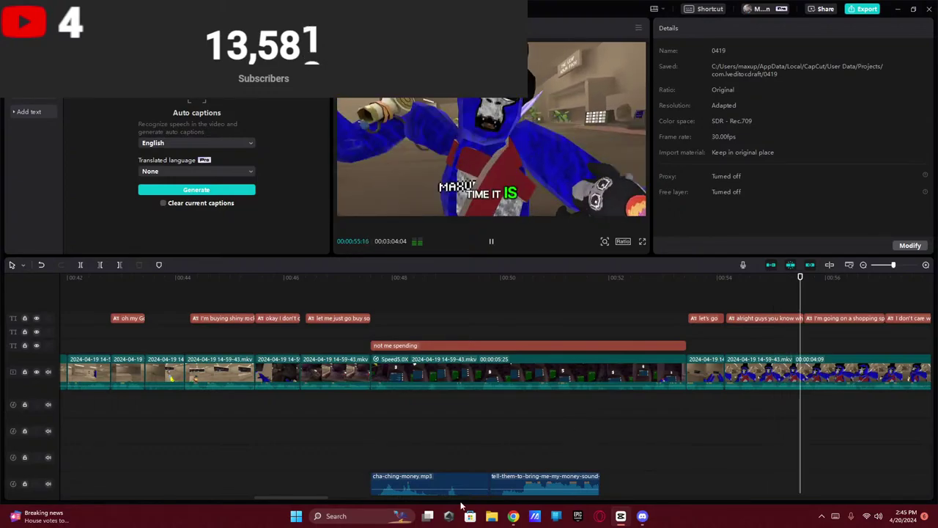
- Review the shopping scene's captions and change the caption "in this" near 00:01:03 to "and this"
left_click_drag(297, 501, 359, 482)
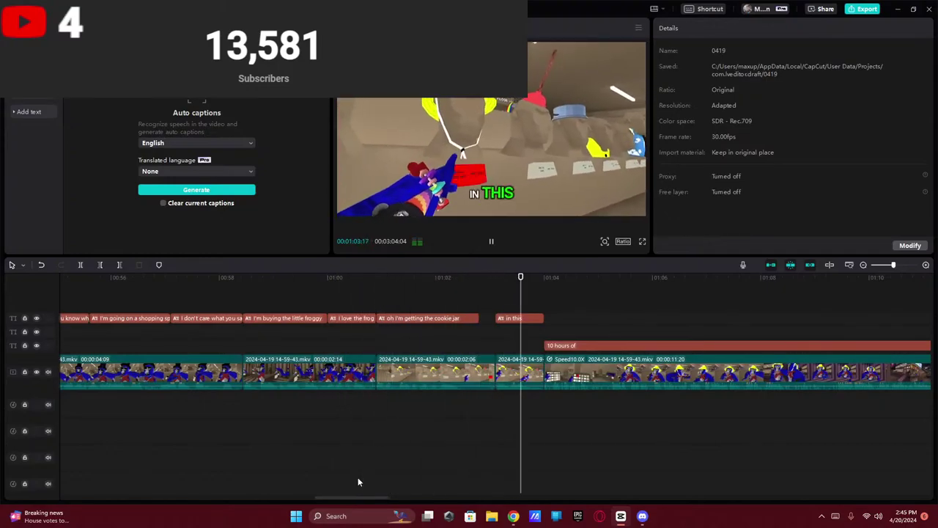
left_click(507, 321)
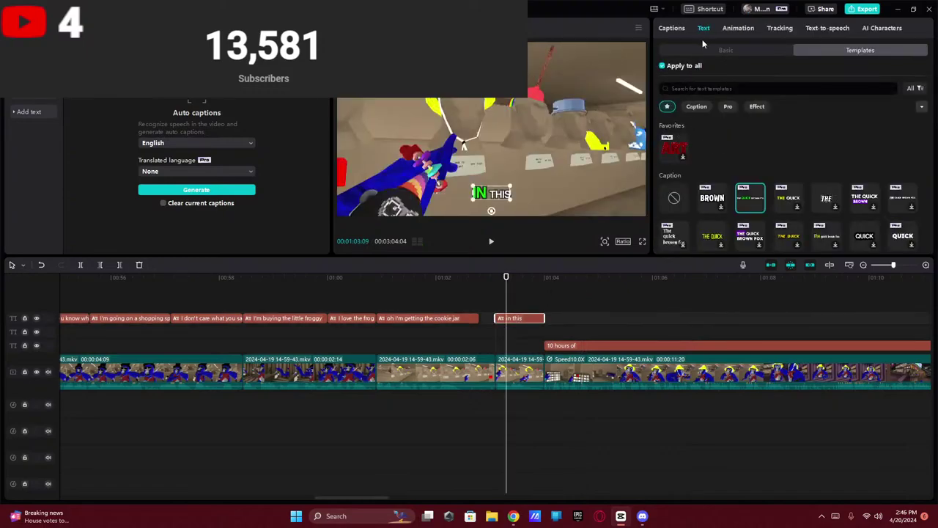
left_click(705, 50)
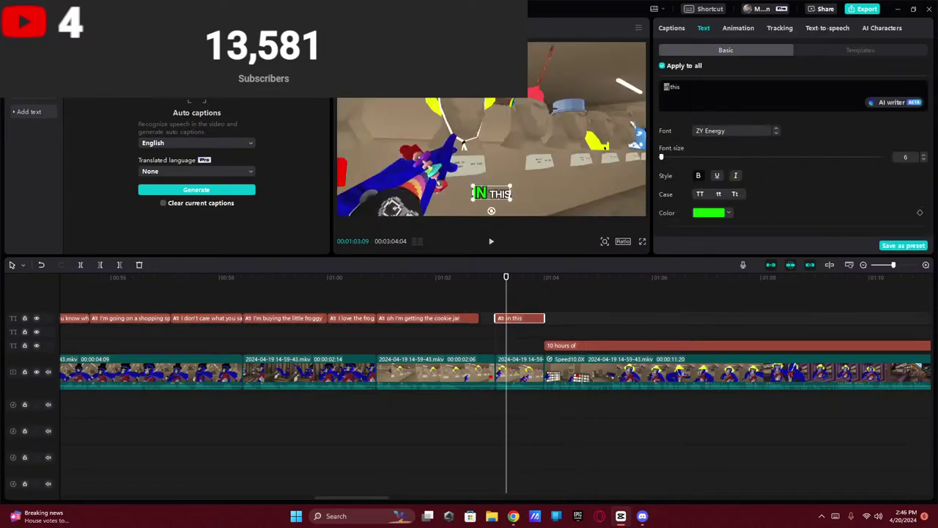
left_click(490, 242)
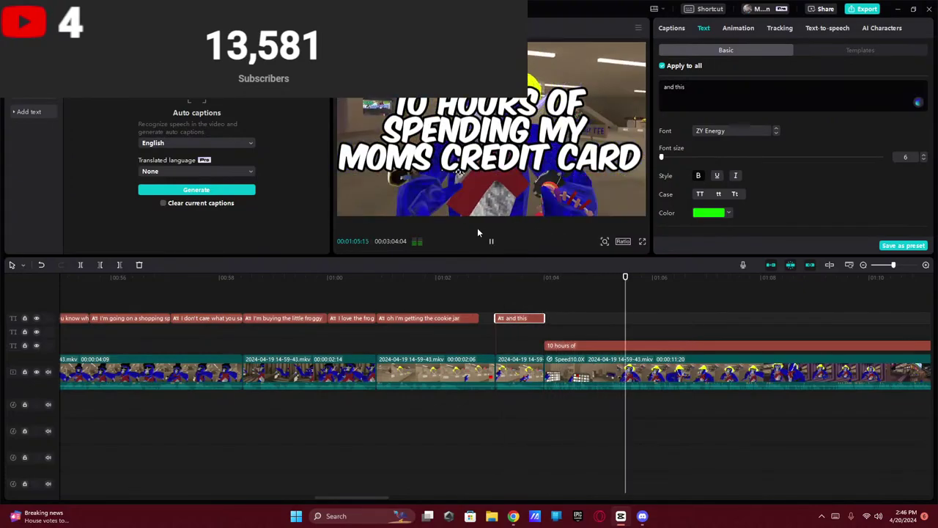
- Play the footage from the "10 hours of" title to the cave entrance around 00:01:45, checking the captions against the speech
left_click_drag(371, 501, 488, 448)
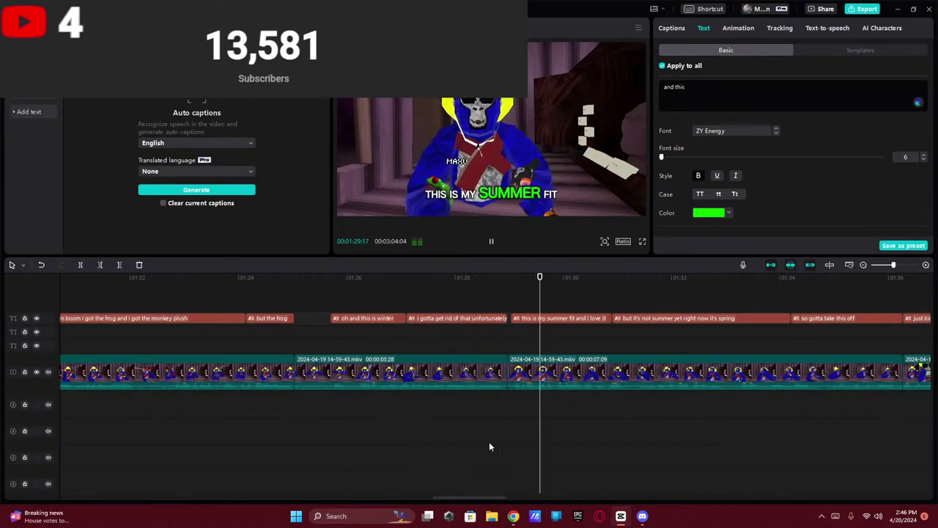
scroll(490, 438, "right", 5)
scroll(515, 445, "right", 5)
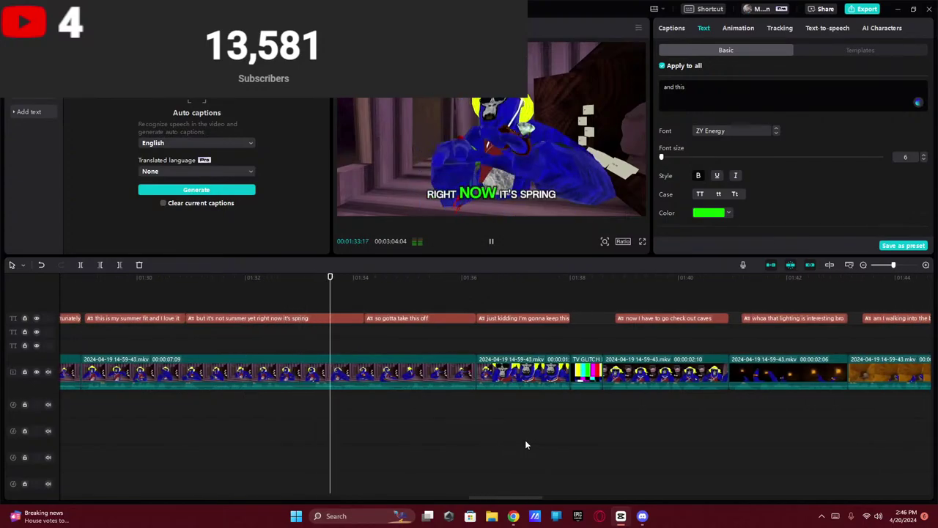
scroll(525, 440, "right", 6)
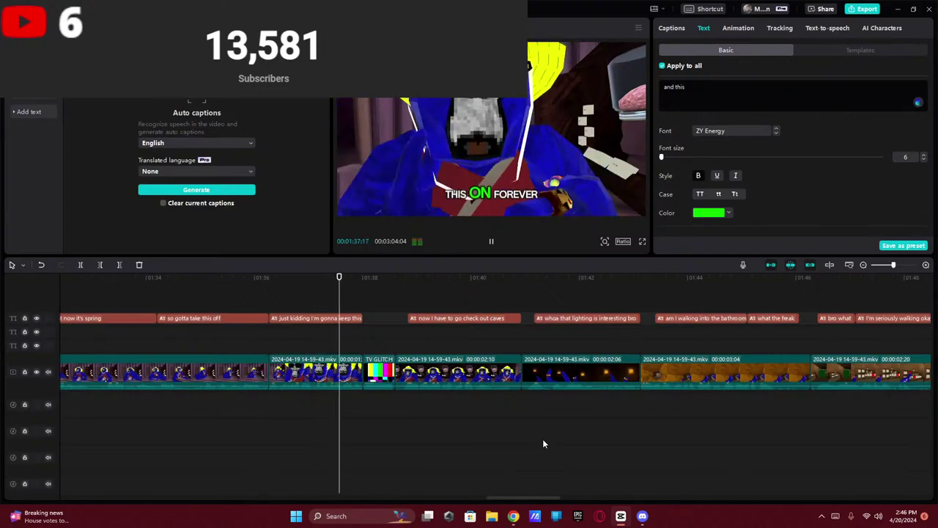
scroll(546, 440, "right", 7)
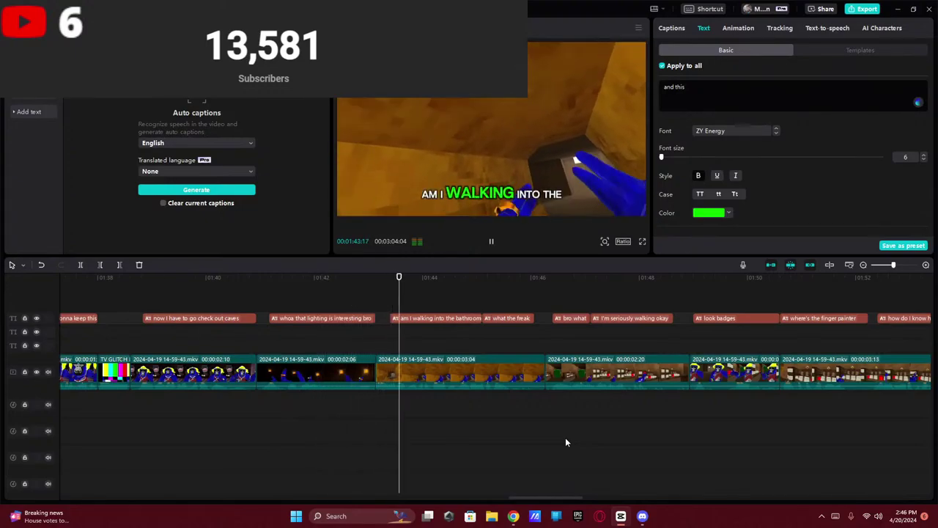
scroll(568, 440, "right", 2)
scroll(571, 441, "right", 1)
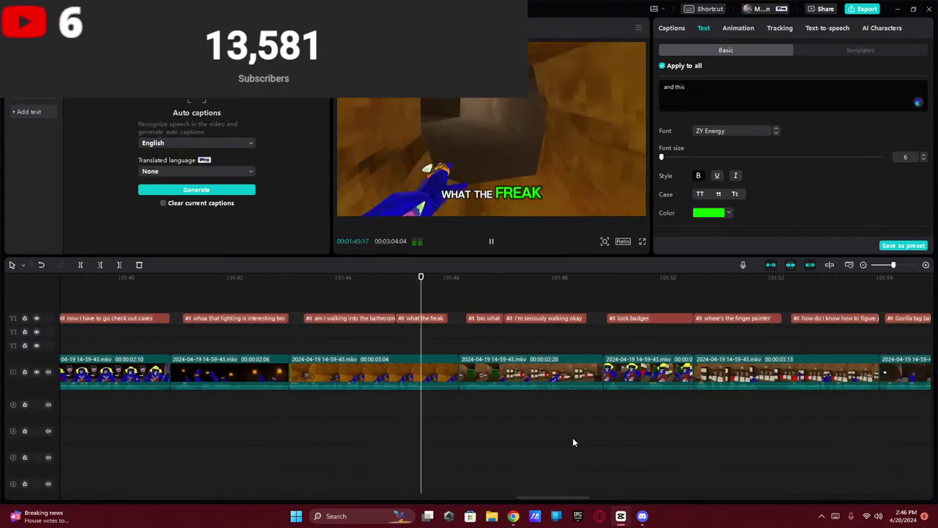
- Switch to Discord, look through the direct message list, and return to CapCut
left_click(642, 517)
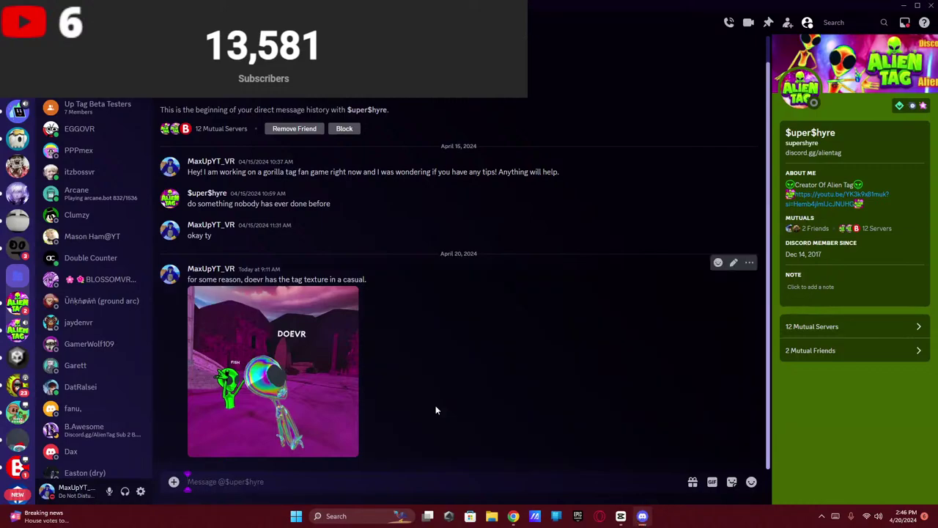
scroll(73, 208, "up", 10)
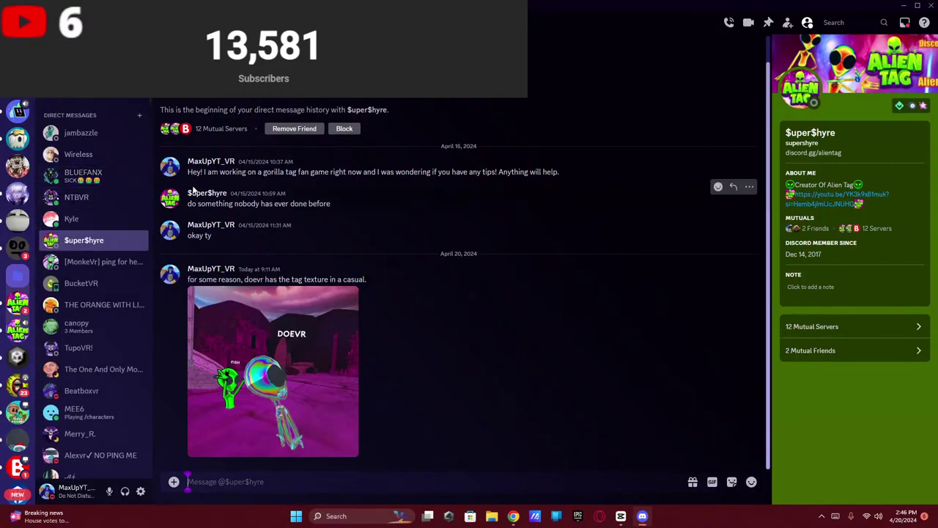
key("alt+Tab")
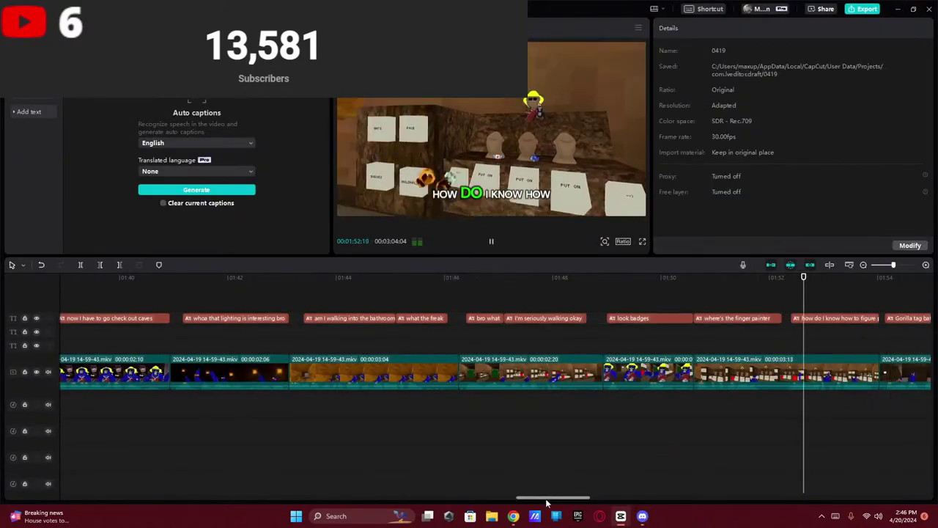
- Review the badge scene's captions and change the caption "Gorilla tag bathrooms update" near 00:01:54 to "Gorilla tag backrooms update"
left_click_drag(548, 498, 601, 501)
key("space")
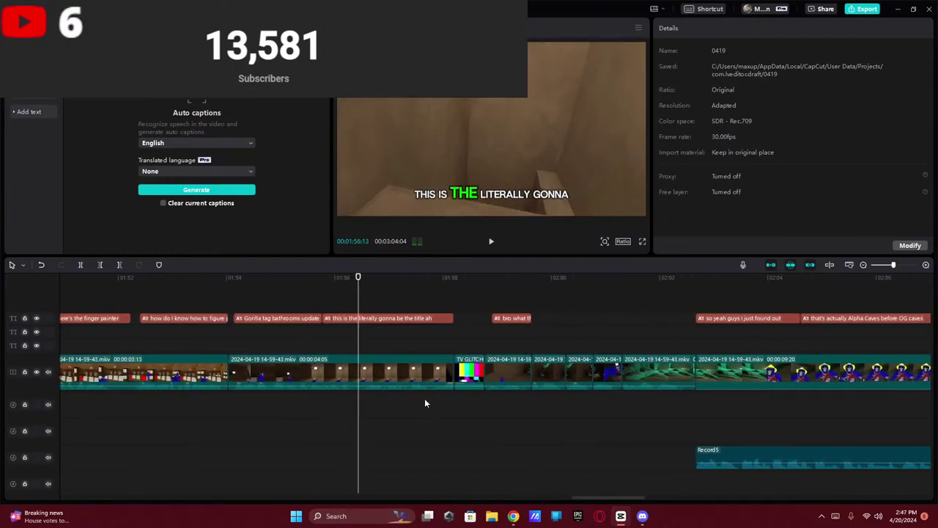
left_click(295, 319)
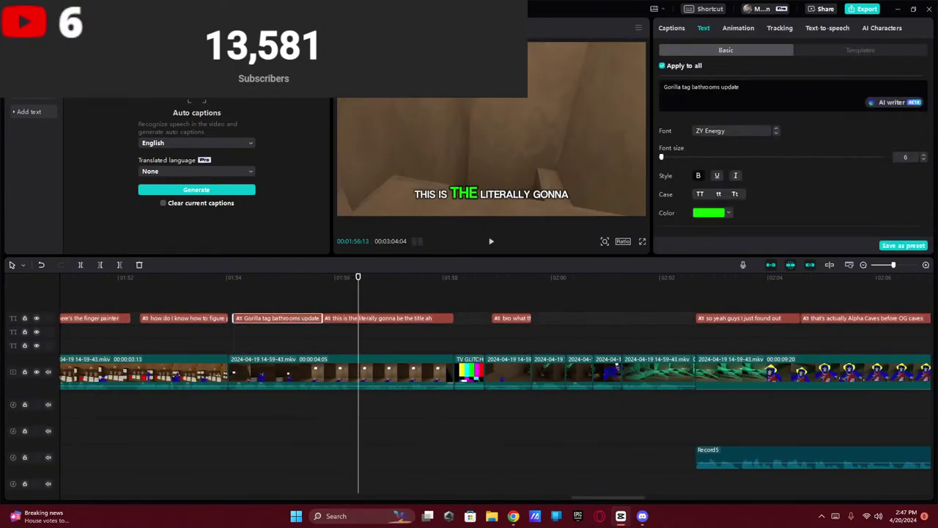
type("ba")
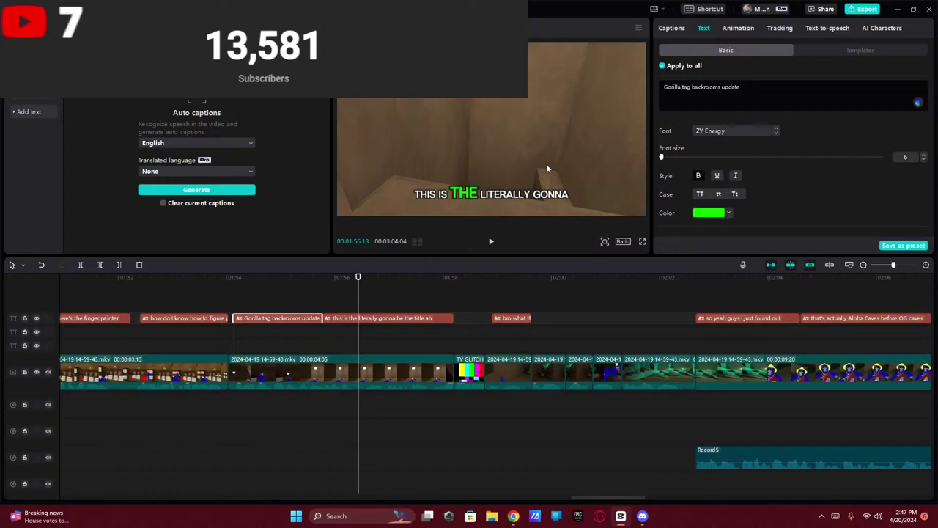
- Play on to the Record5 voice-over and delete the four captions above it, from "so yeah guys I just found out" through "just not the one we were all expecting"
left_click(490, 245)
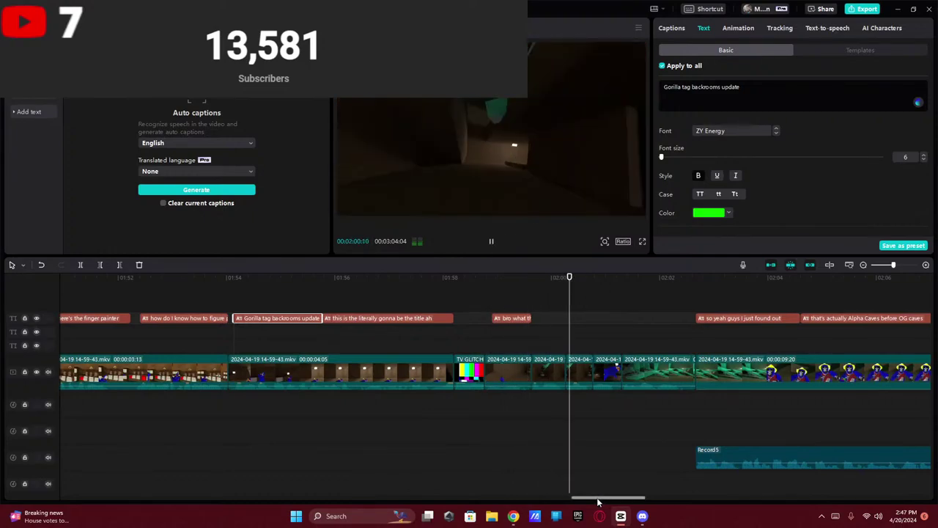
left_click_drag(597, 502, 630, 498)
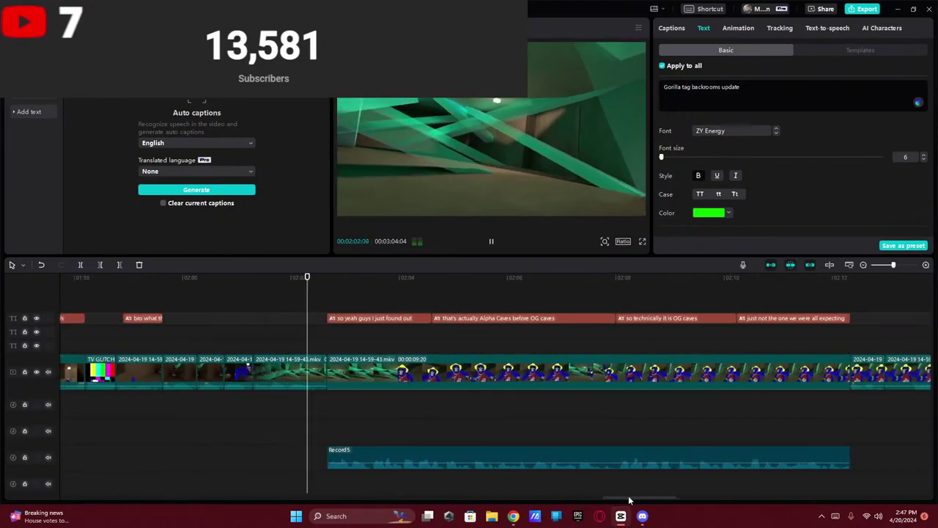
key("space")
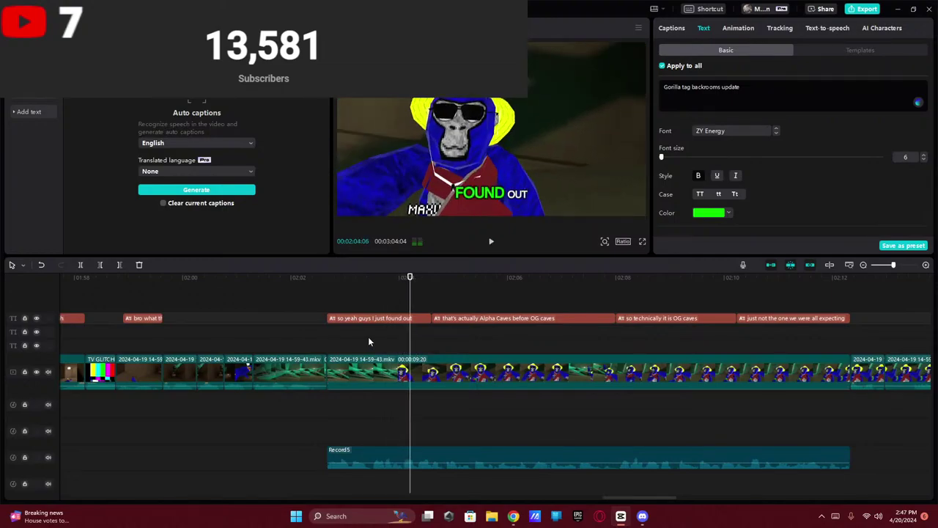
left_click_drag(368, 336, 824, 307)
key("Delete")
left_click(332, 322)
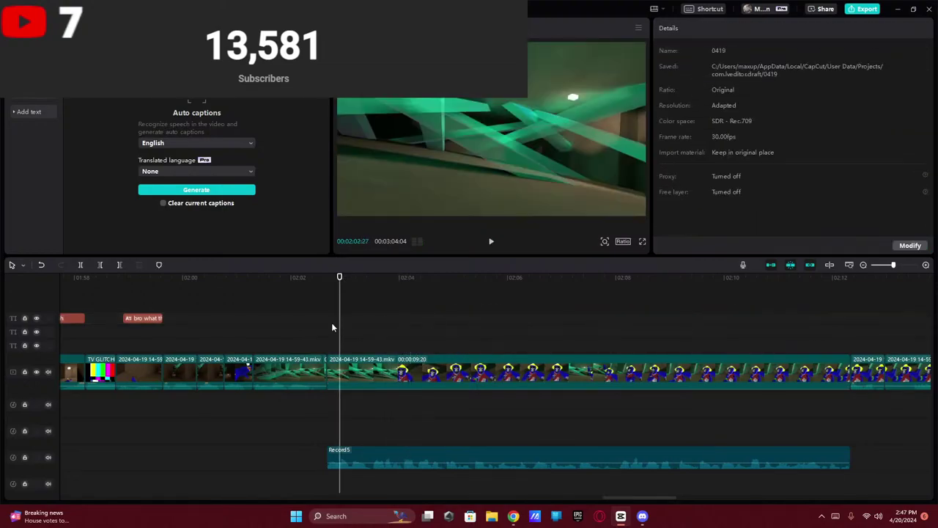
- Review the voice-over section and delete the 19-second clip that starts near 00:02:13 together with its captions
key("space")
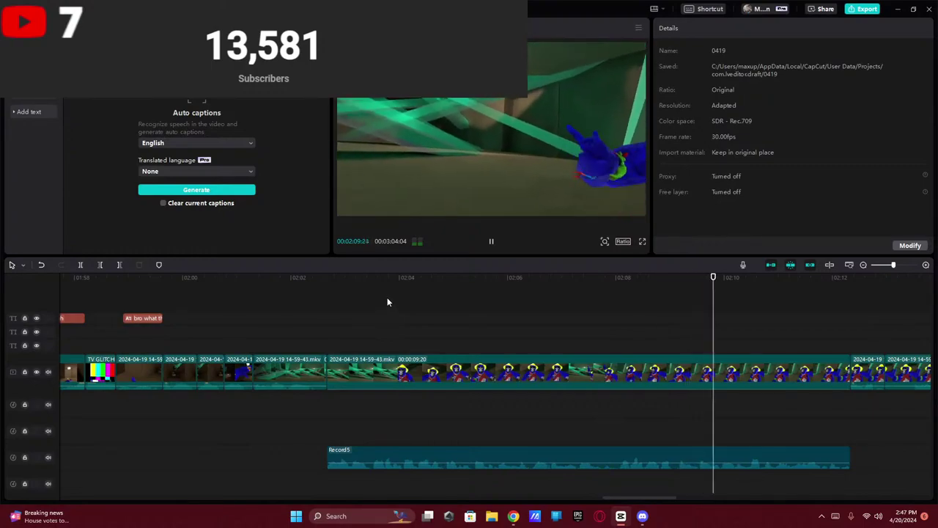
scroll(667, 503, "right", 1)
left_click_drag(667, 503, 704, 501)
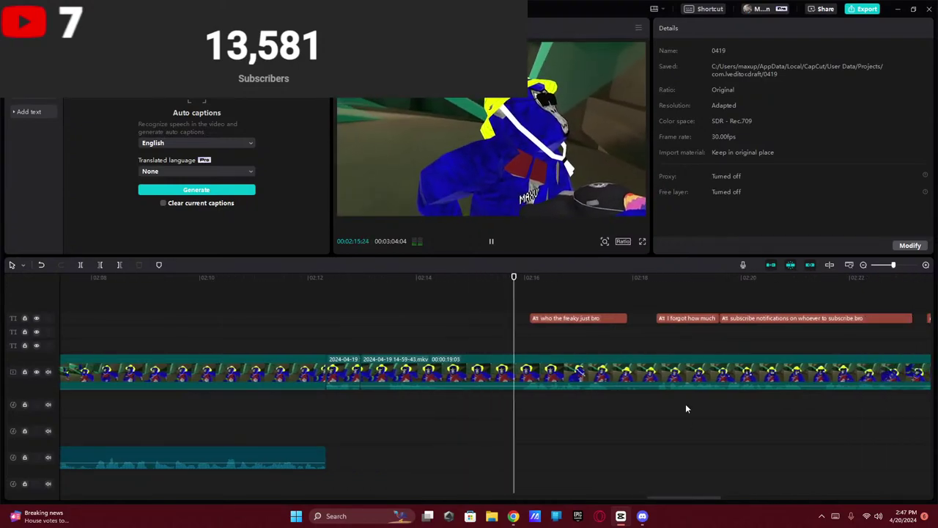
key("space")
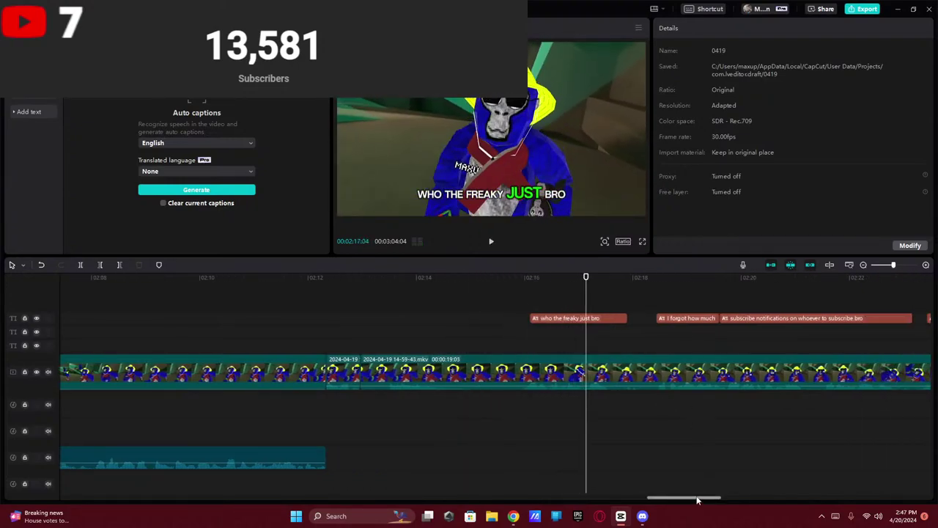
left_click_drag(696, 501, 750, 484)
left_click(777, 370)
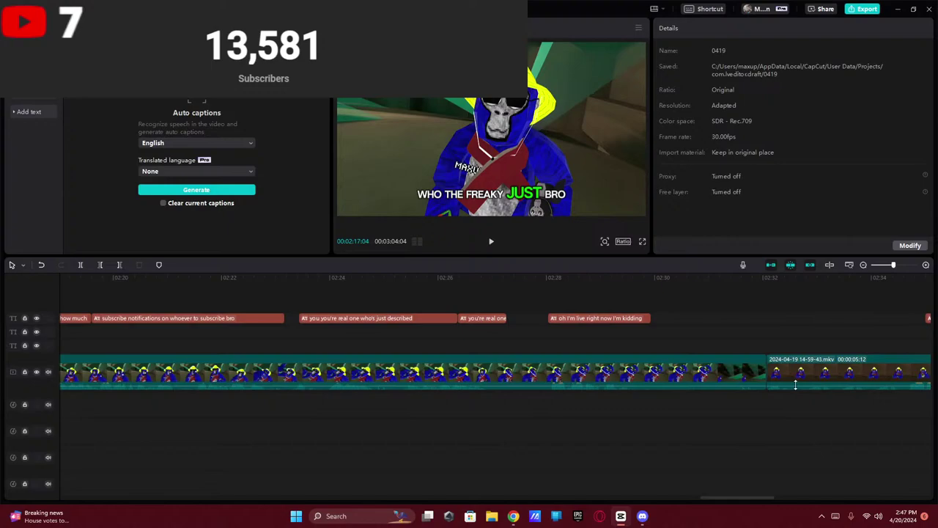
left_click(747, 362)
key("Delete")
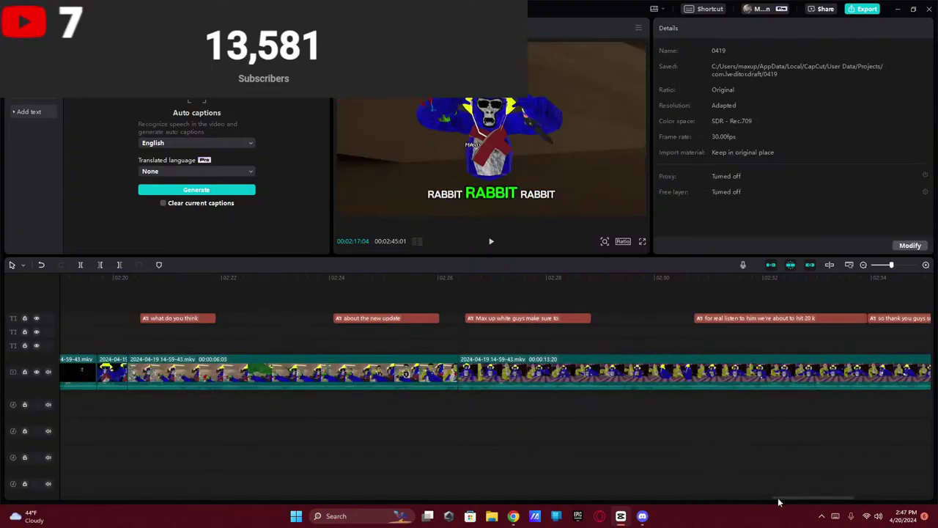
- Play the footage around 00:02:14 and delete the "rabbit rabbit rabbit" caption
scroll(762, 494, "down", 2)
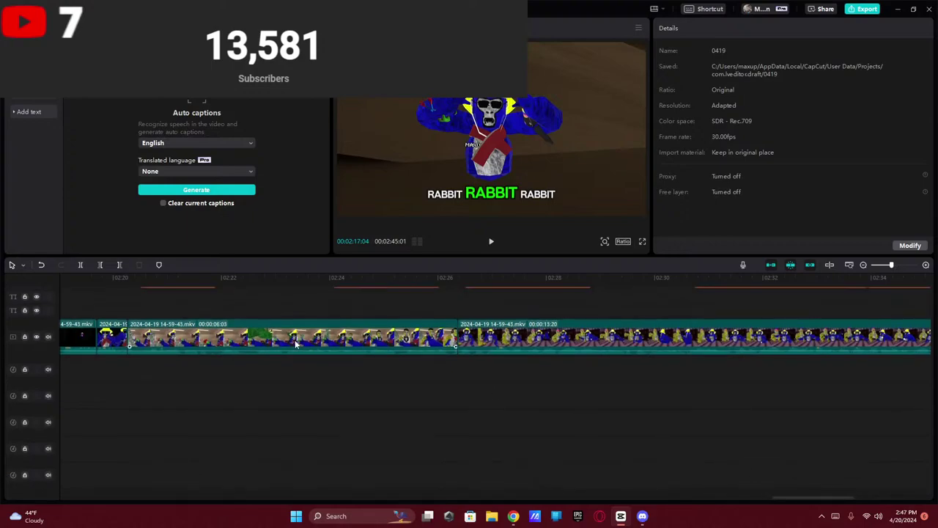
scroll(760, 491, "up", 2)
left_click_drag(788, 503, 718, 501)
key("space")
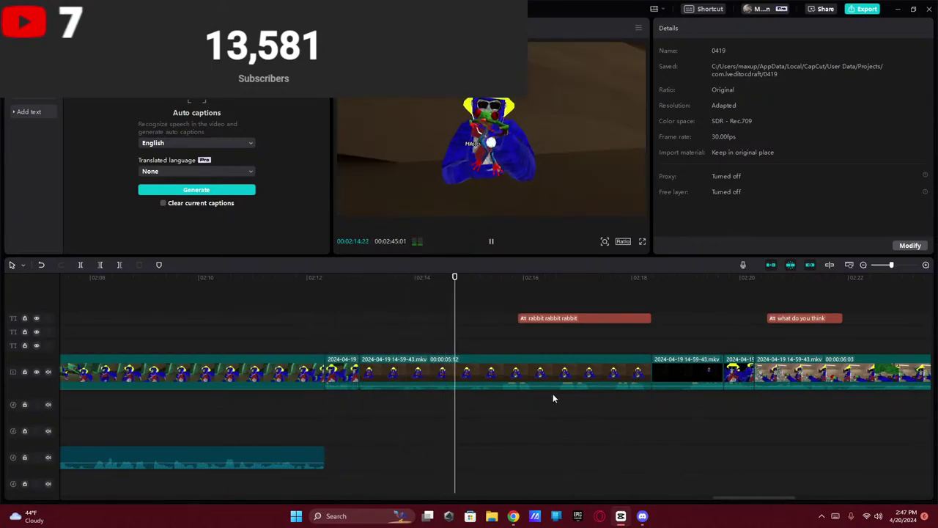
key("space")
left_click(532, 318)
key("Delete")
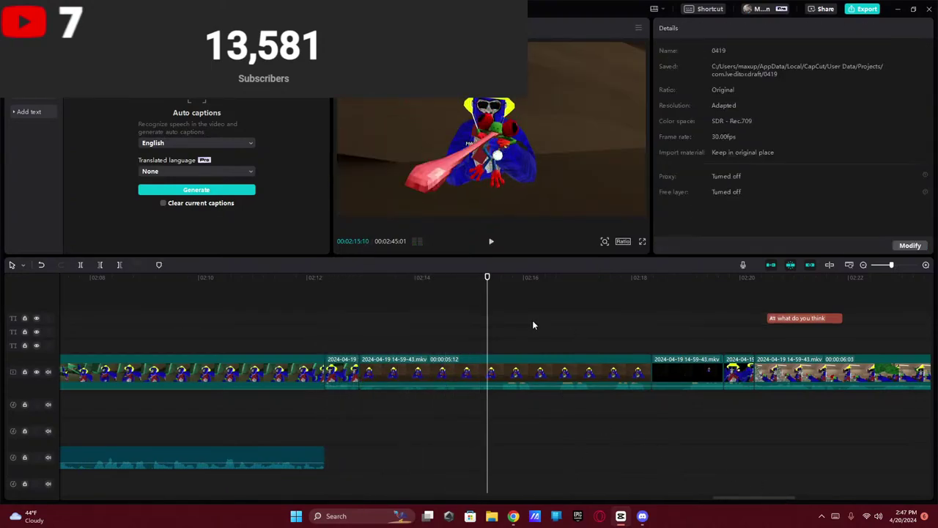
- Play the interview footage from 00:02:15 and delete the "about the new update" caption near 00:02:24
key("space")
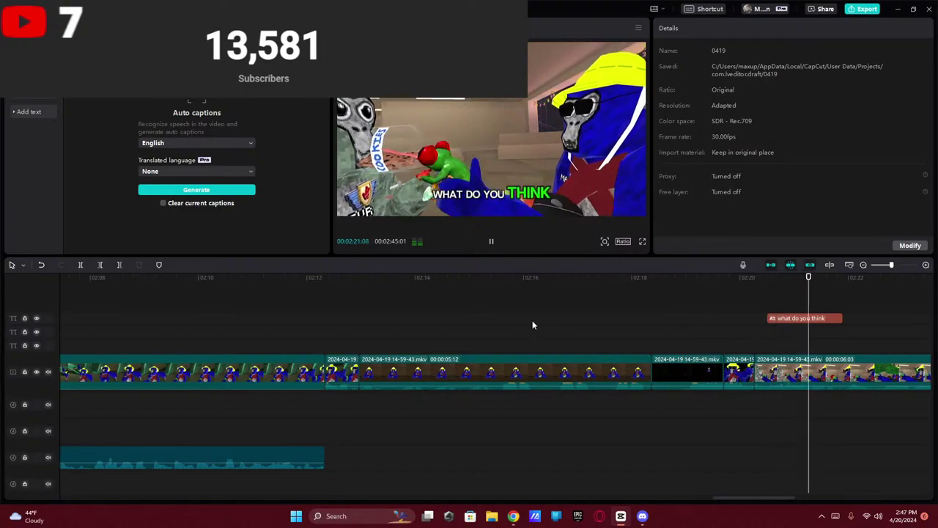
left_click_drag(722, 501, 781, 490)
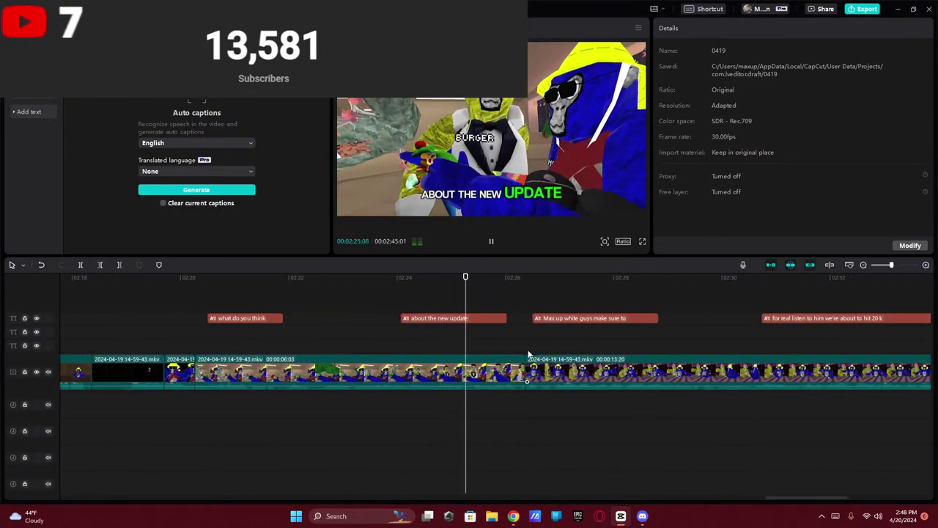
key("space")
left_click(493, 317)
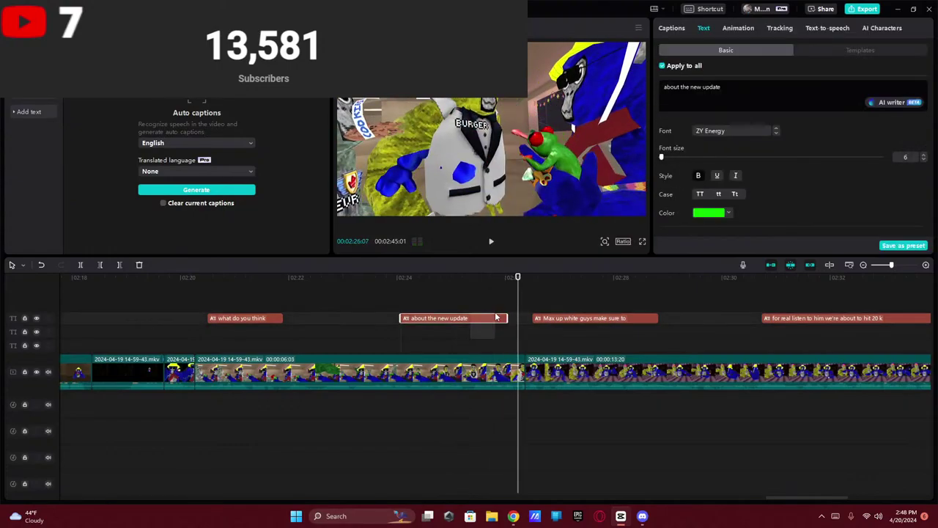
key("Delete")
- Shorten the caption "Max up white guys make sure to" near 00:02:26 to "guys make sure to"
left_click(563, 318)
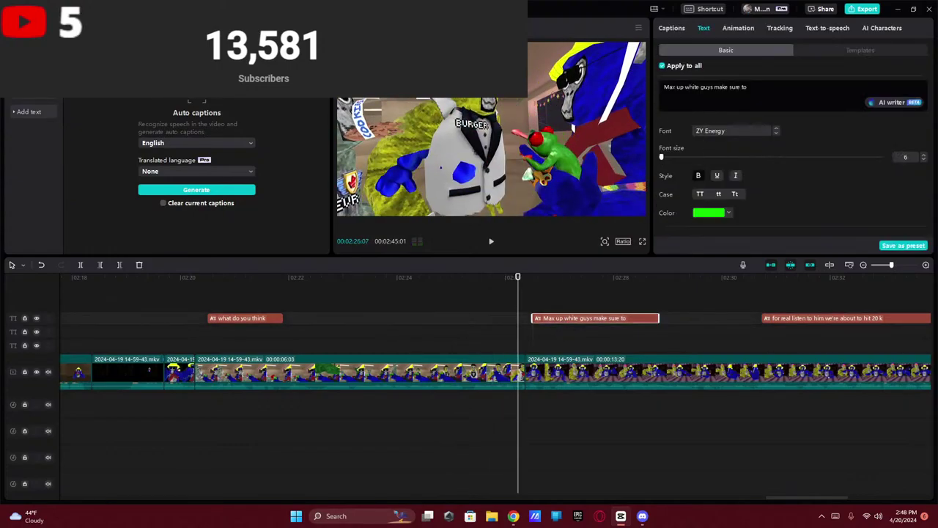
left_click_drag(697, 87, 663, 86)
key("BackSpace")
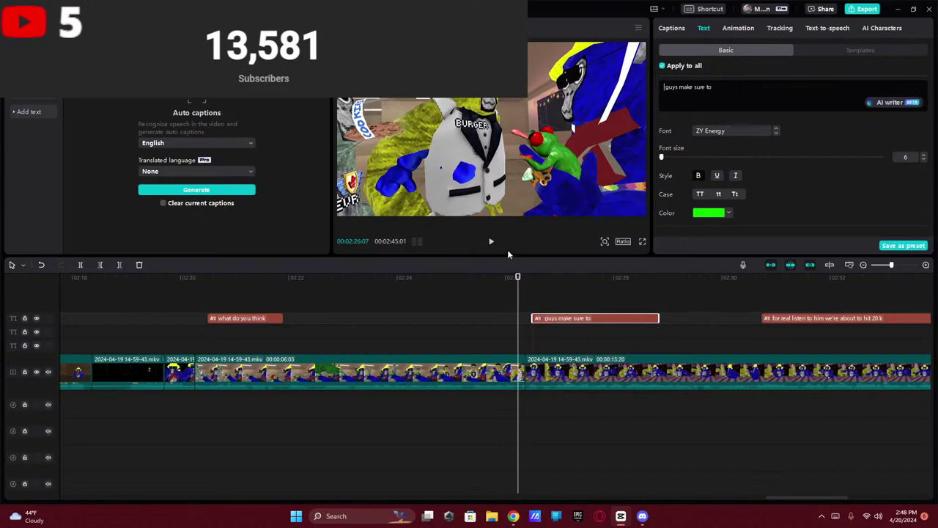
- Play the remaining footage through the outro to the end of the video, checking the captions
left_click(490, 241)
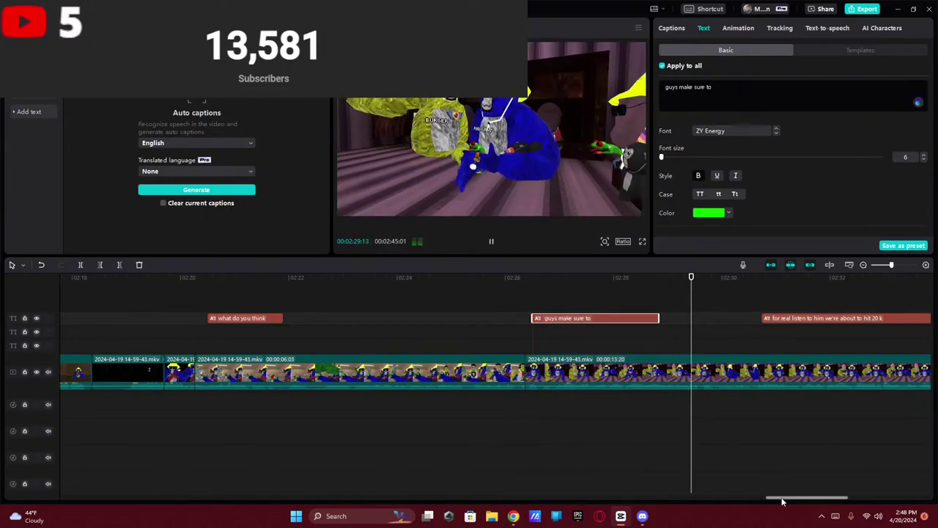
left_click_drag(783, 496, 855, 477)
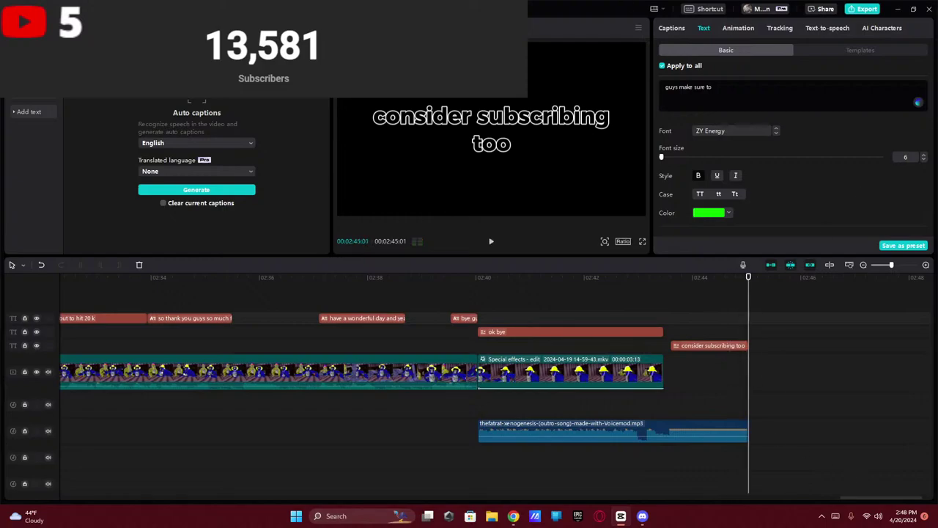
left_click(913, 9)
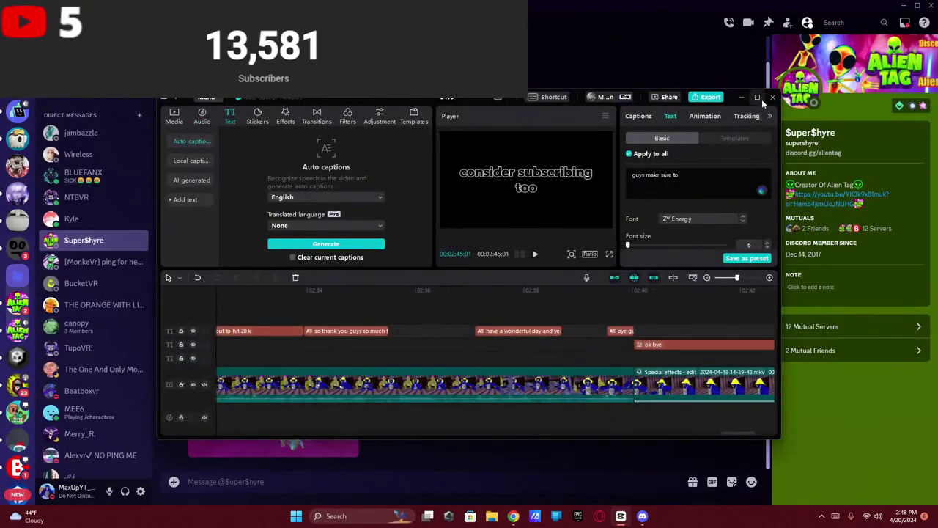
left_click(757, 97)
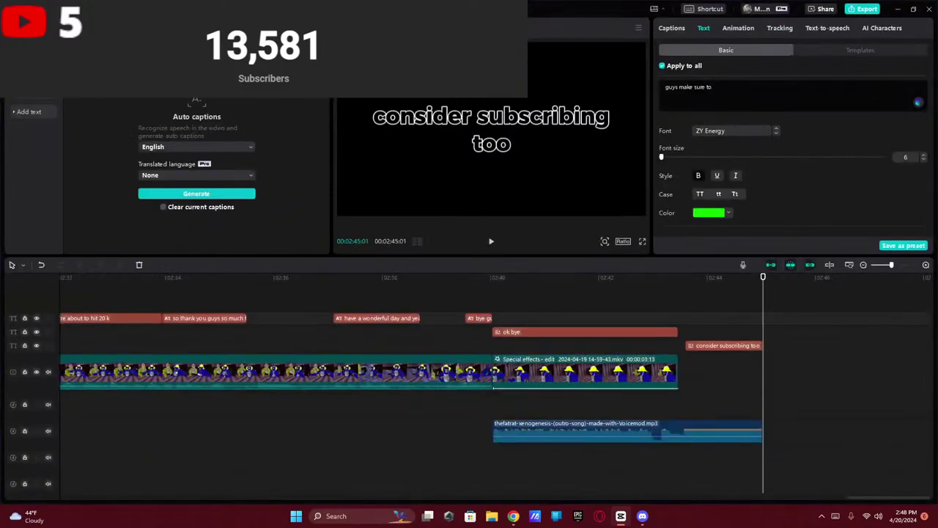
- Open the export settings and set the frame rate to 60fps and the bit rate to Recommended
left_click(865, 9)
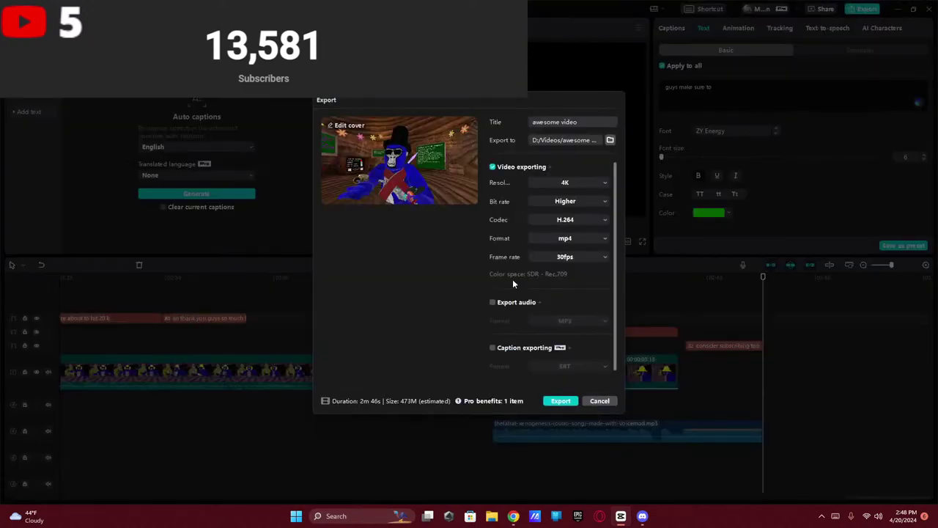
left_click(572, 256)
left_click(554, 331)
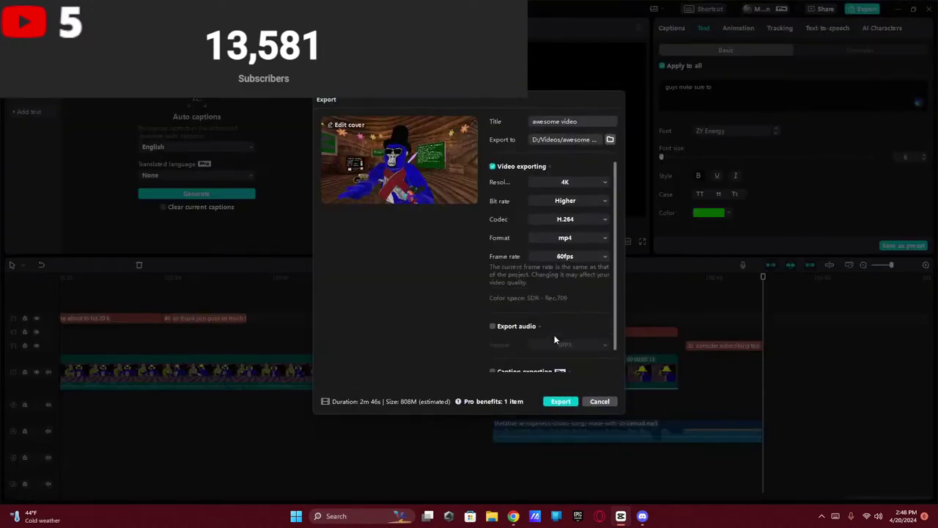
left_click(564, 201)
left_click(564, 201)
left_click(564, 201)
left_click(559, 232)
scroll(558, 331, "down", 1)
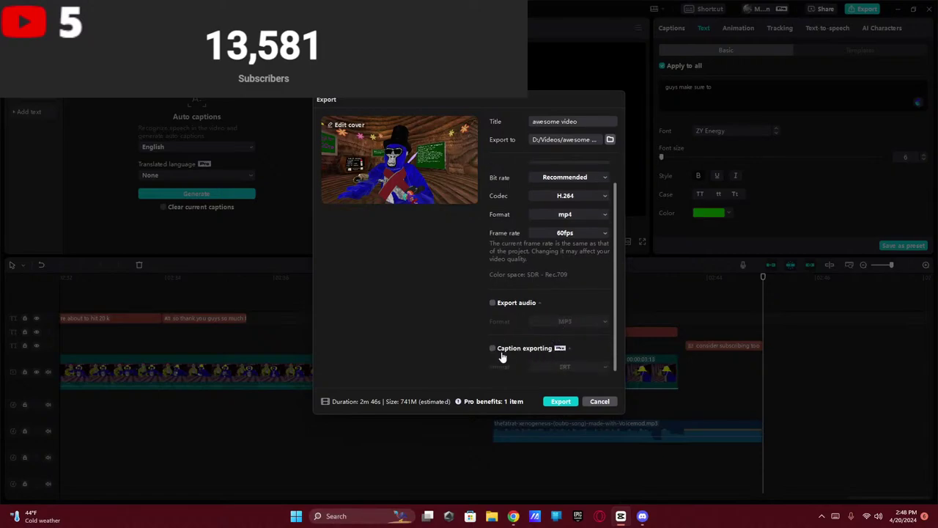
scroll(541, 251, "up", 1)
- Set the export resolution to 1080P and start exporting the video
left_click(565, 179)
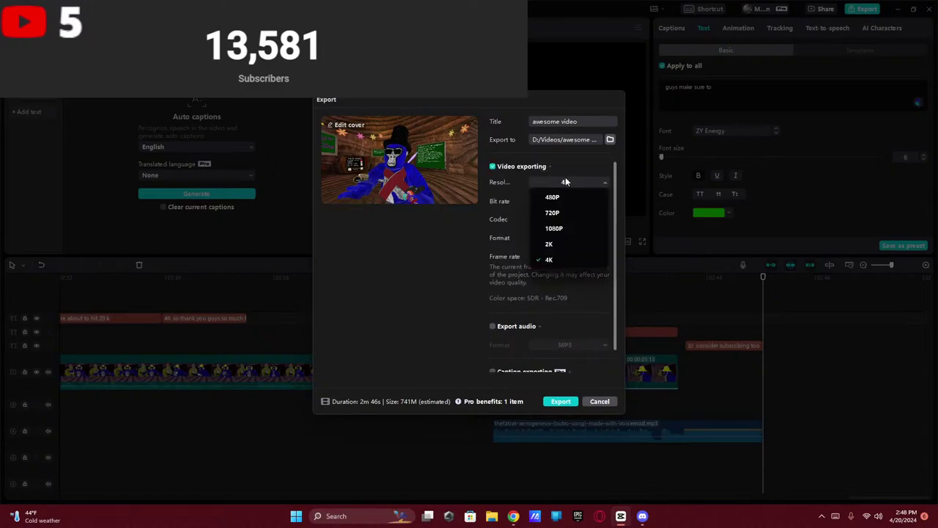
left_click(558, 230)
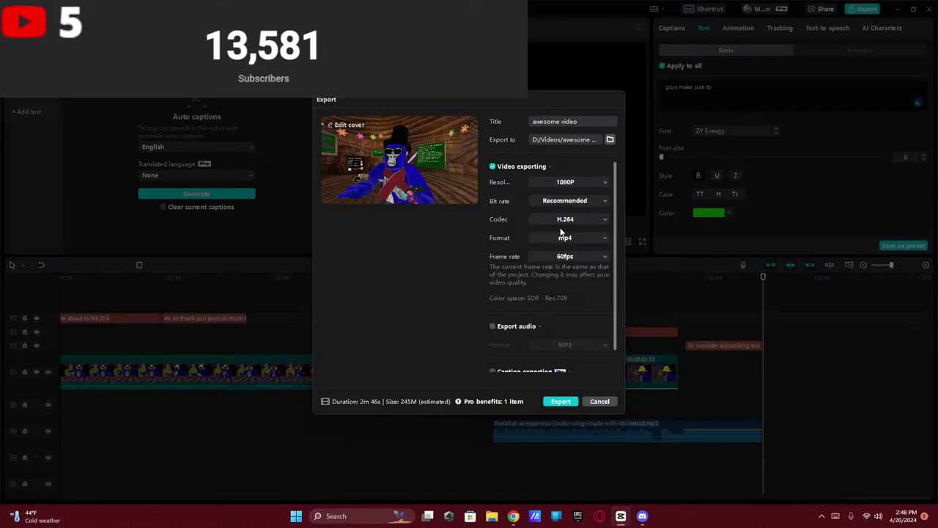
left_click(561, 400)
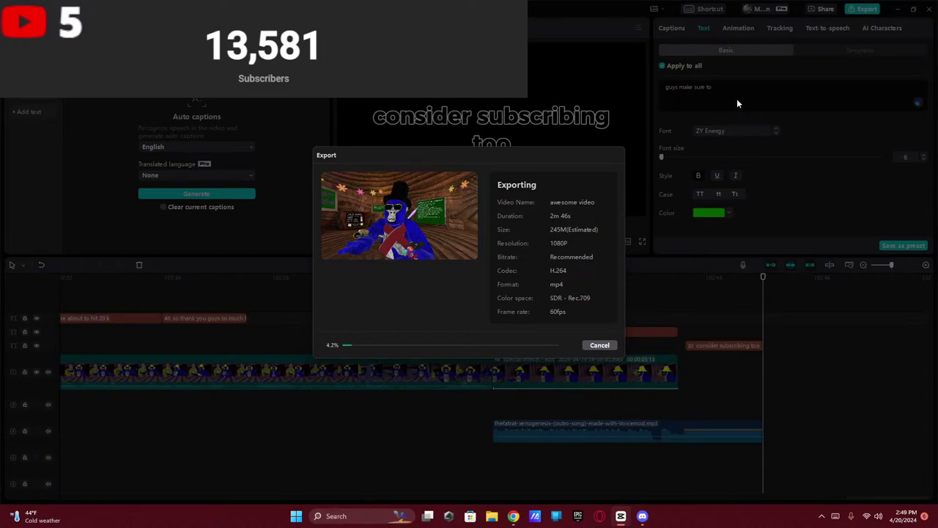
- Switch to Discord, look through the direct messages, and send the drafted message "where should i get on," in the contact's conversation
left_click(641, 513)
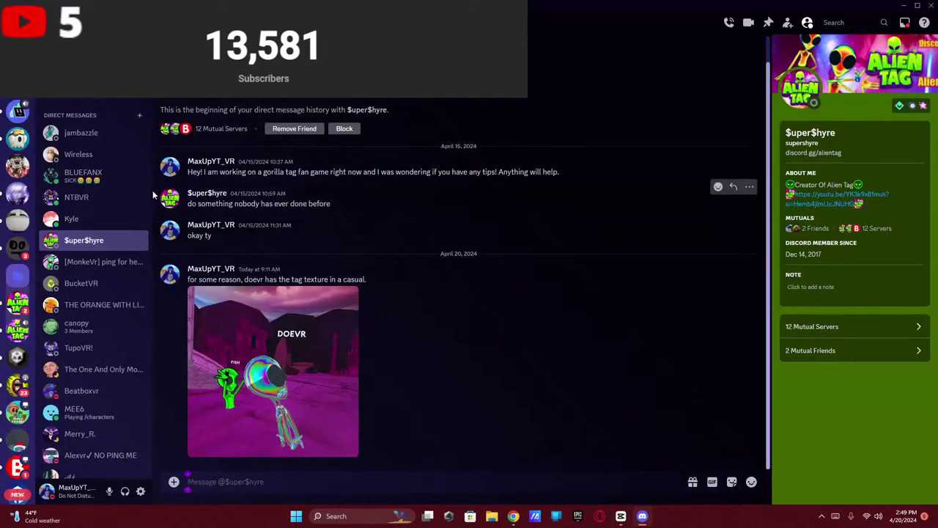
left_click(86, 222)
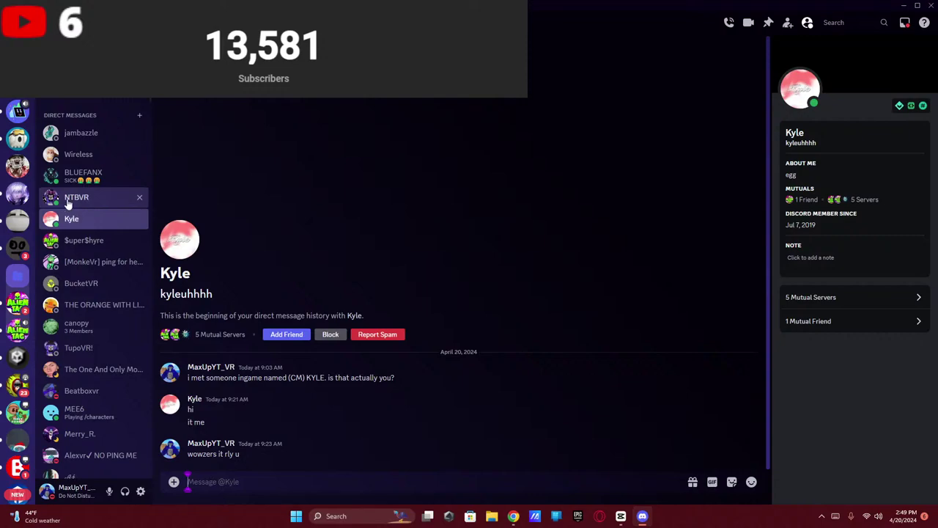
left_click(69, 199)
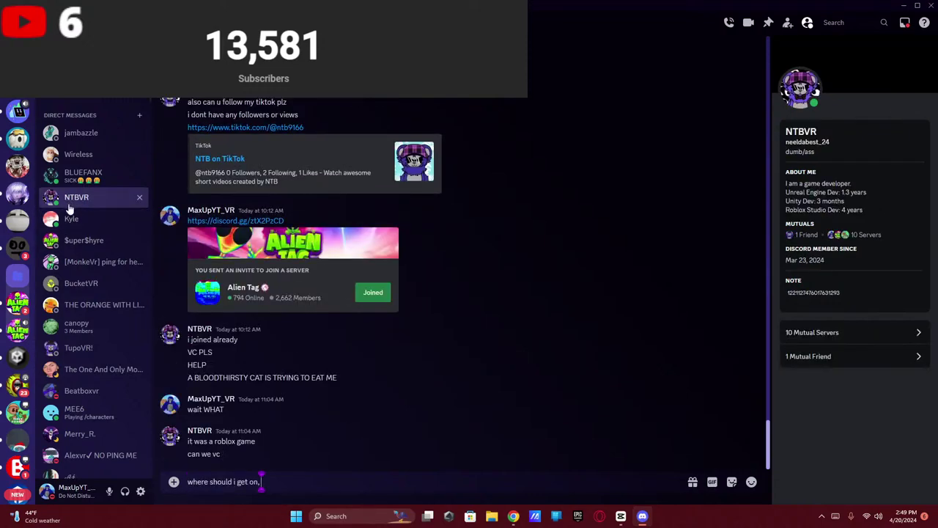
key("Return")
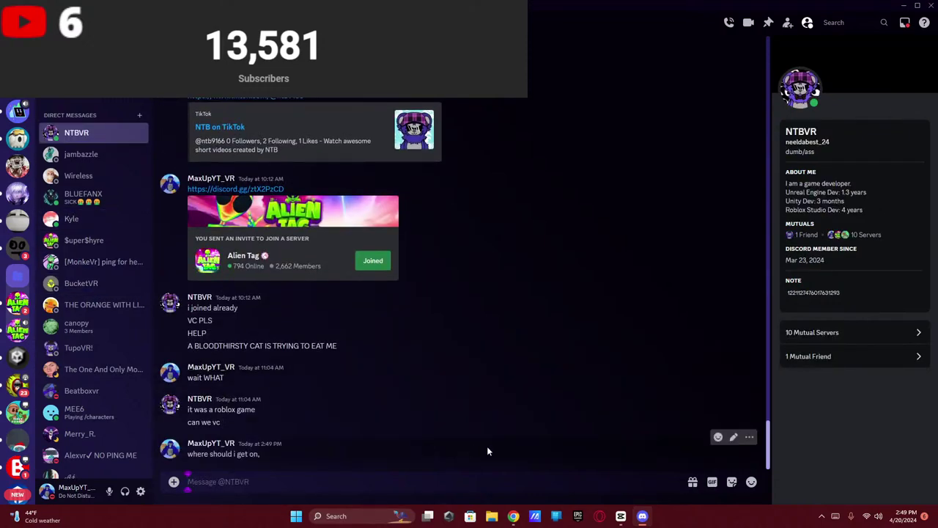
- Delete the sent message "where should i get on," from the direct conversation and confirm the deletion
left_click(749, 436)
left_click(685, 465)
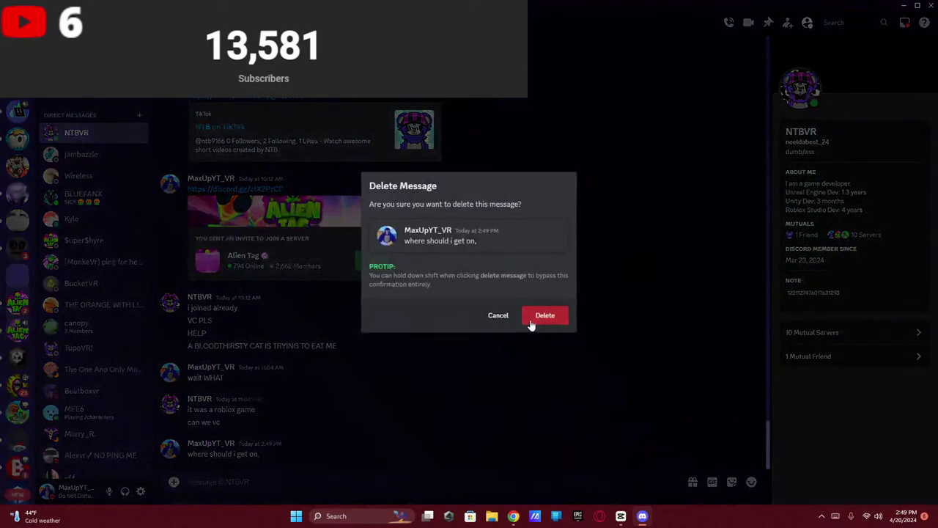
left_click(544, 315)
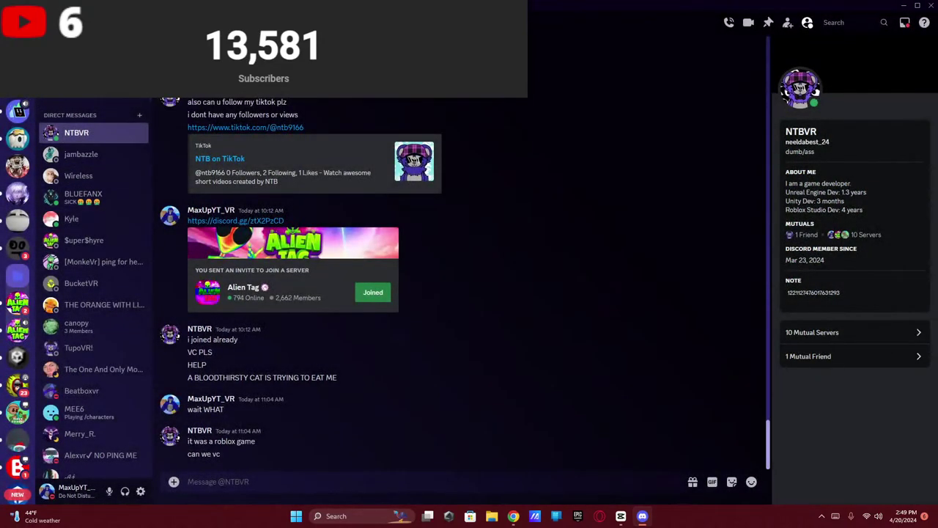
- Go to the server's general-chat channel and reply "baHELLO!" to the newest "Hi" message
left_click(18, 108)
scroll(115, 293, "down", 10)
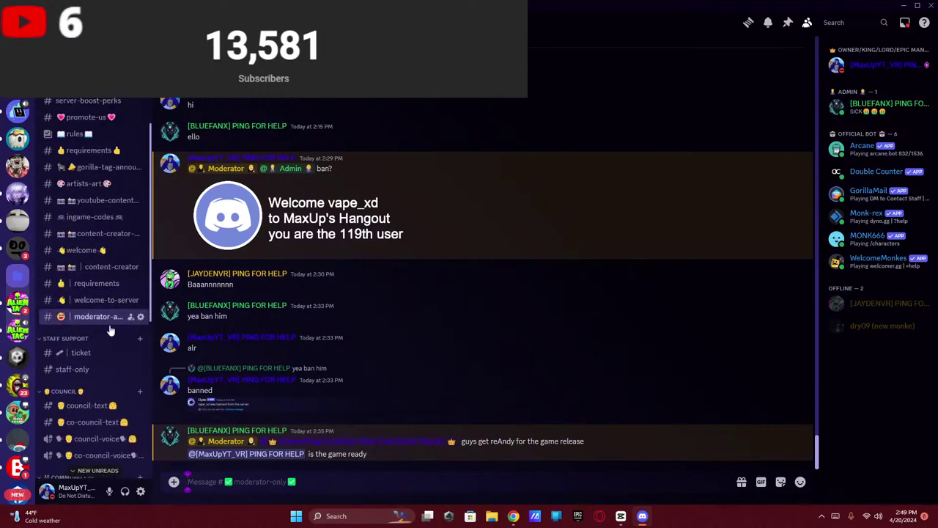
left_click(102, 346)
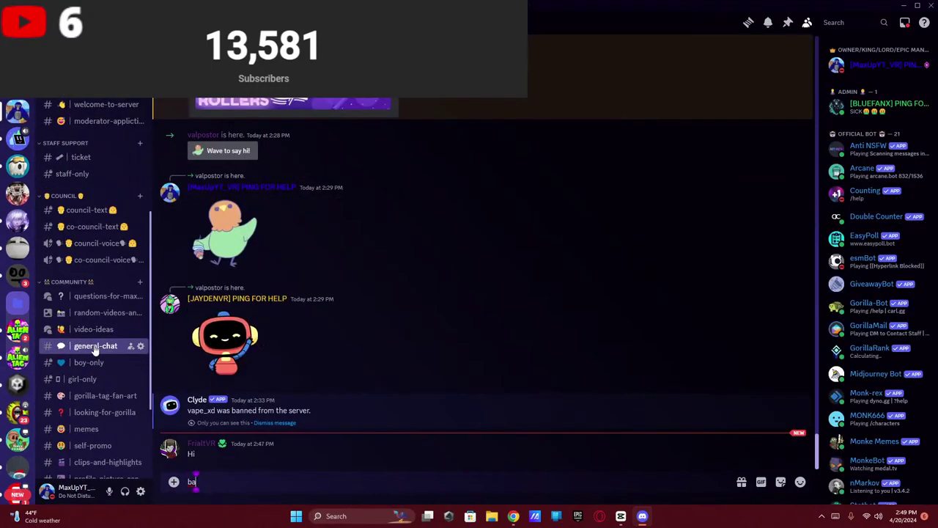
type("ba")
left_click(169, 448)
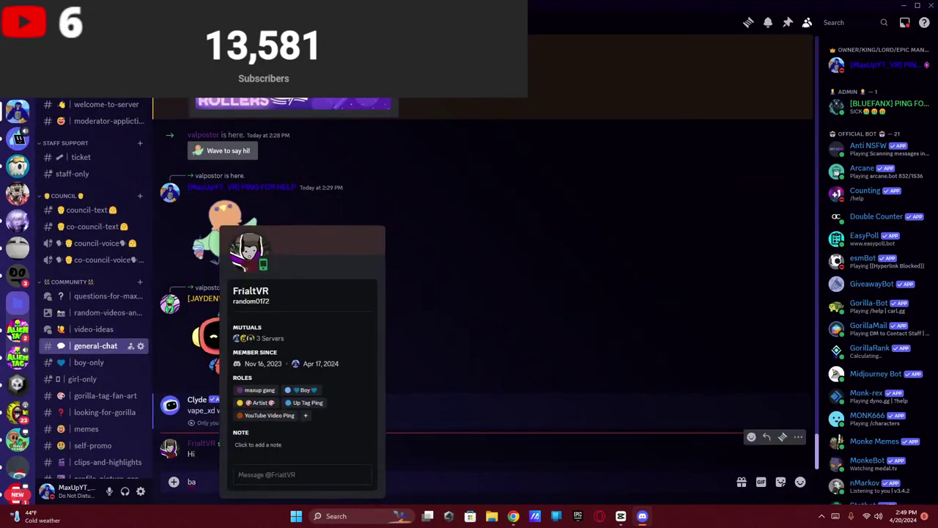
left_click(172, 485)
left_click(761, 436)
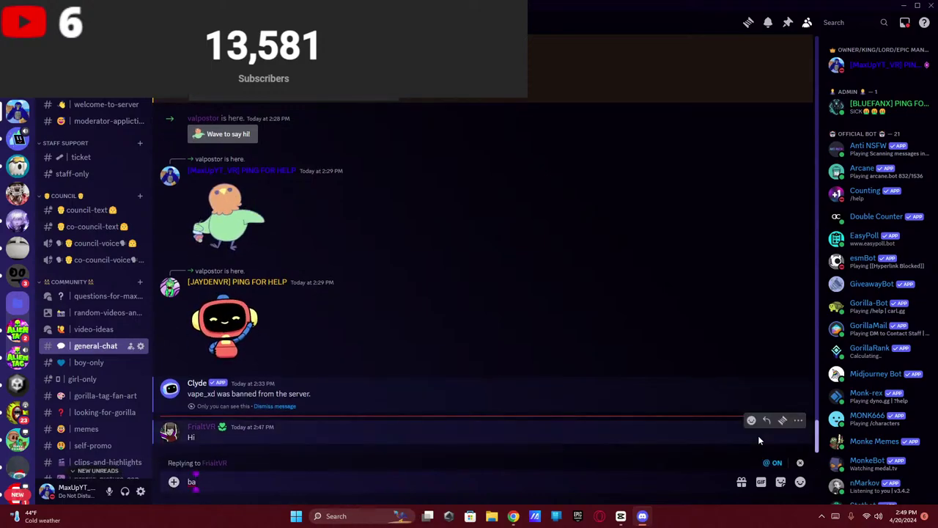
type("HELLO!")
key("Return")
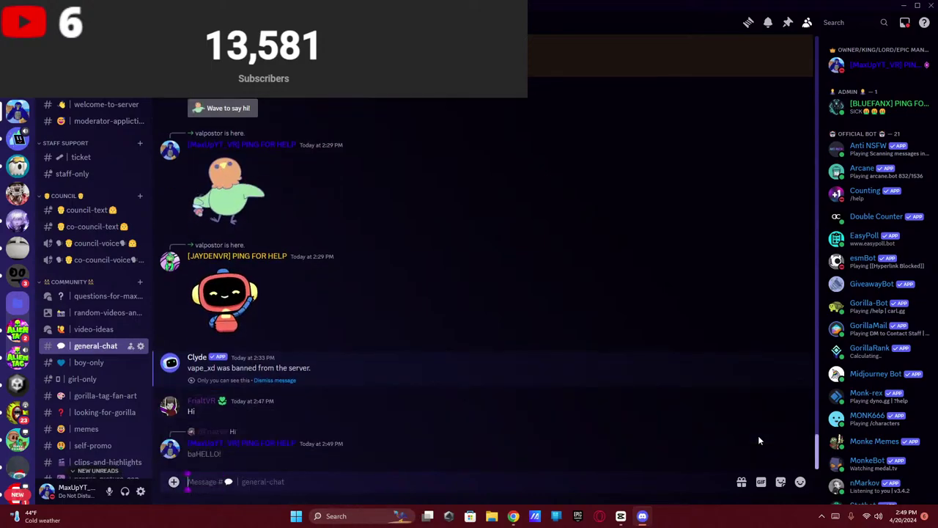
- Edit the reply just sent in general-chat so that it reads "hello!"
left_click(768, 426)
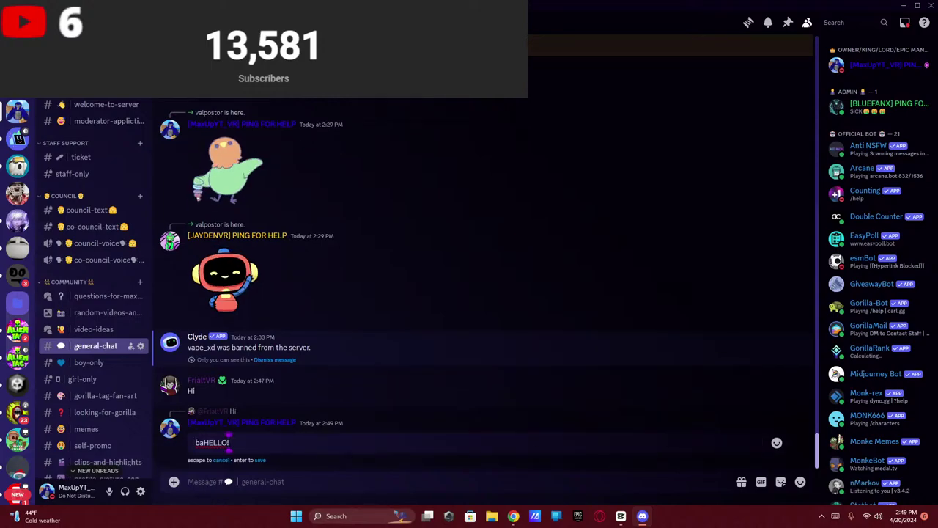
left_click_drag(234, 443, 140, 444)
type("hello!")
key("Return")
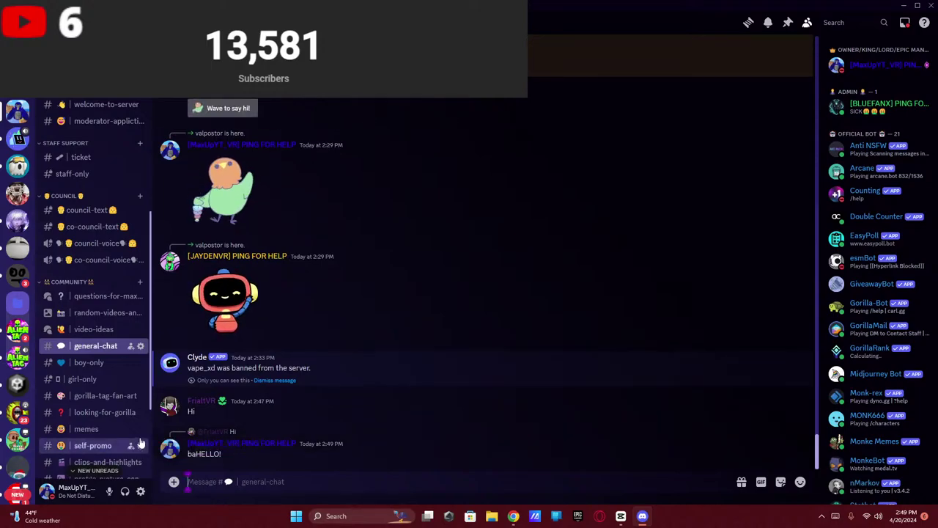
- Check the new direct message, post 3 in the server's counting channel, and switch back to CapCut's export progress
left_click(18, 110)
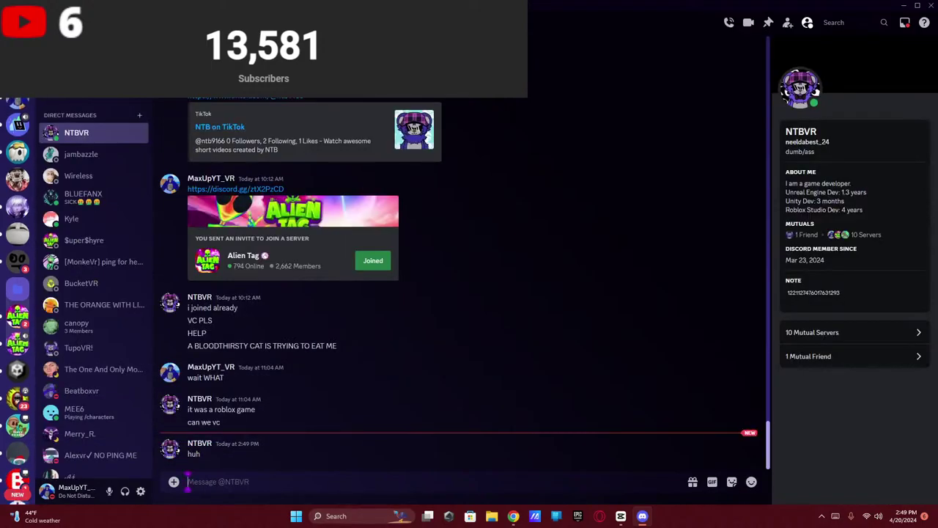
key("alt+Left")
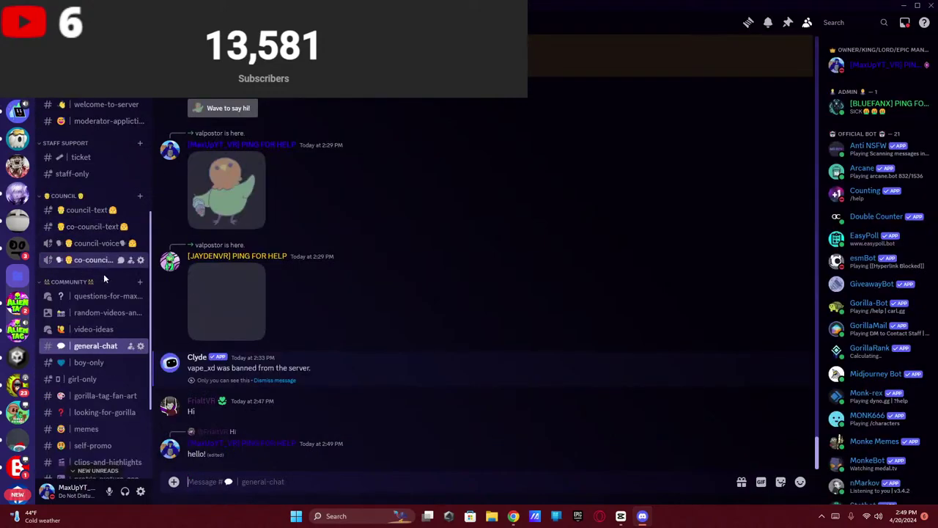
scroll(110, 330, "down", 1)
left_click(96, 365)
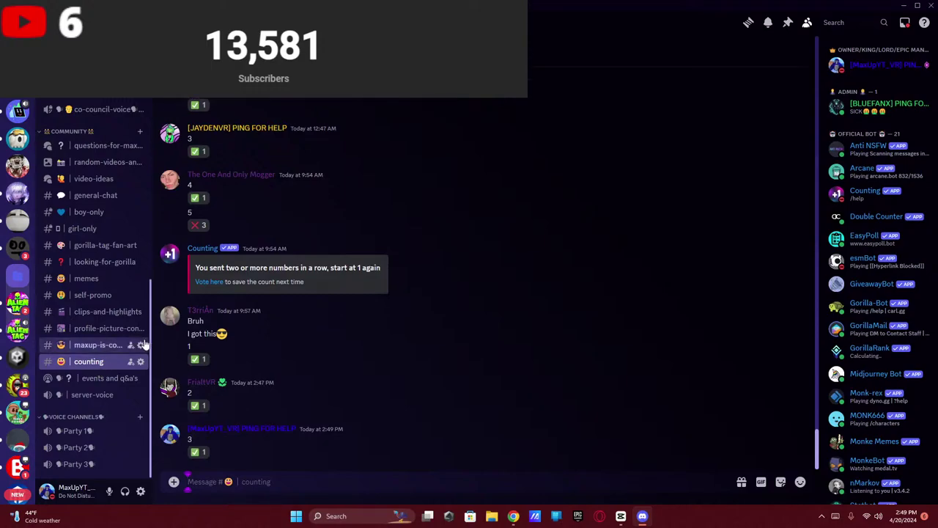
left_click(621, 516)
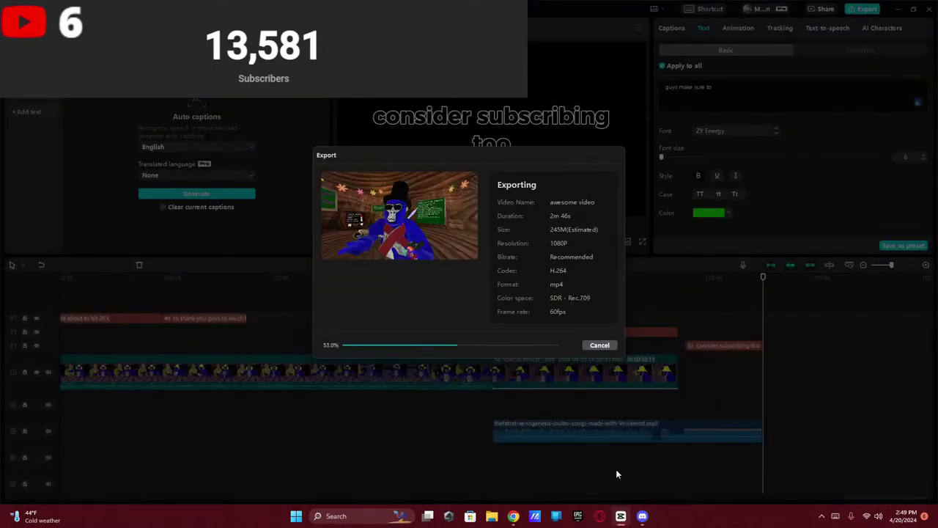